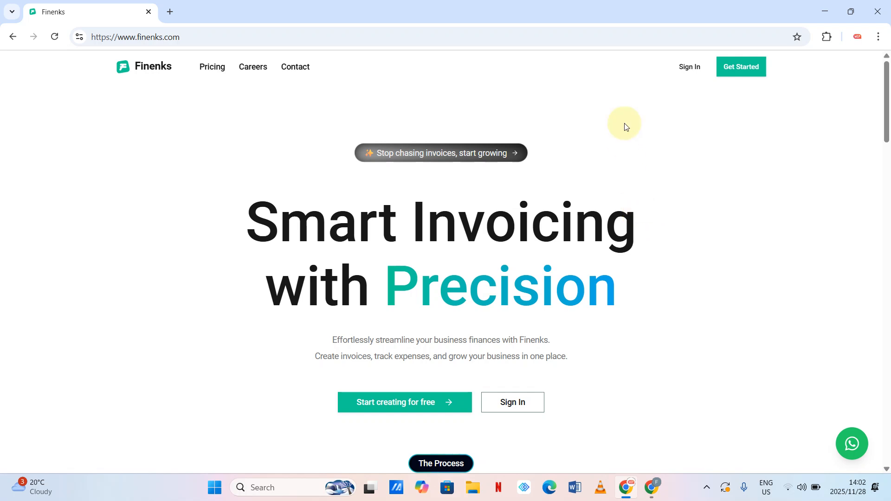
- Go from the Finenks sign-in page to the Signup link and open the empty Register form
{"action": "left_click", "coordinate": [689, 66]}
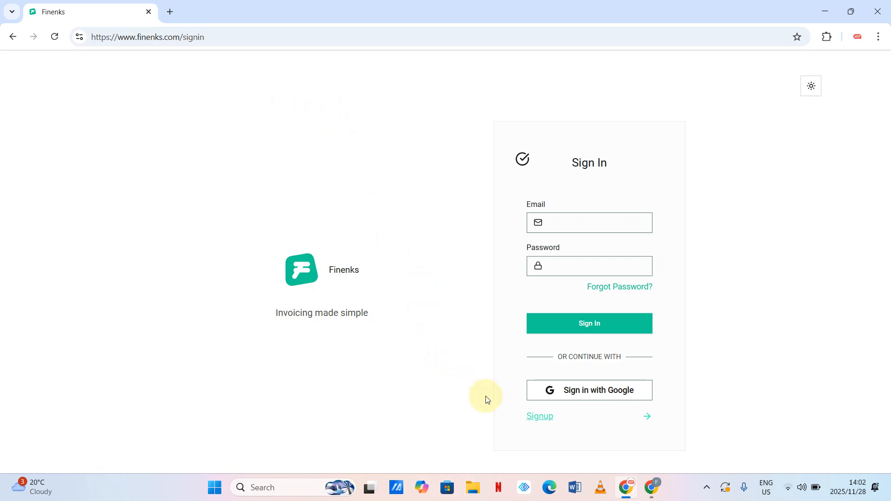
{"action": "left_click", "coordinate": [541, 418]}
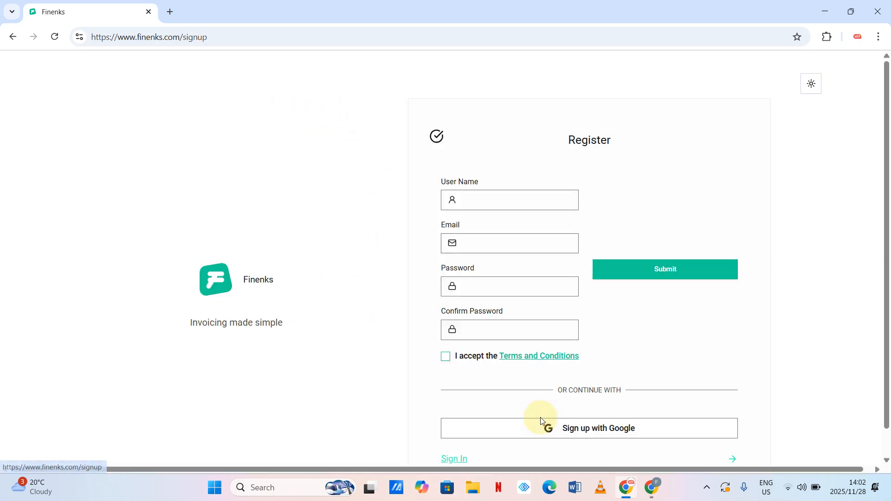
{"action": "scroll", "coordinate": [556, 394], "scroll_direction": "down", "scroll_amount": 1}
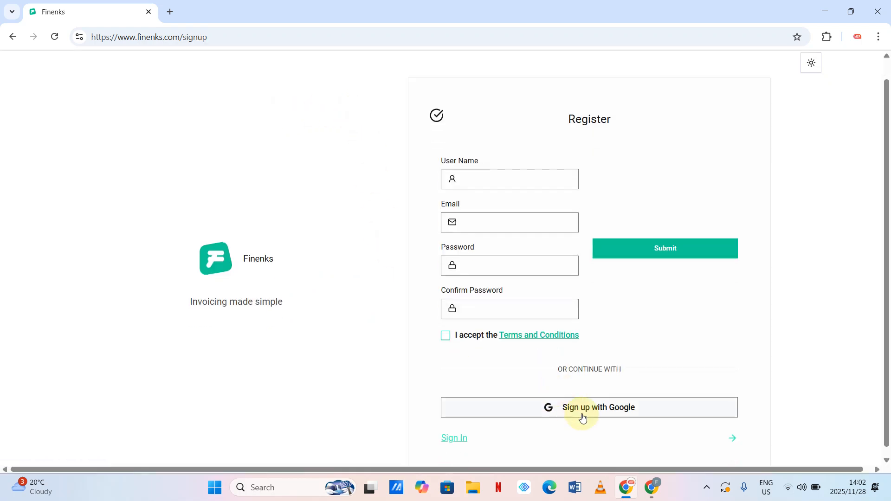
- Sign up with Google, choosing the existing Google account
{"action": "left_click", "coordinate": [602, 409]}
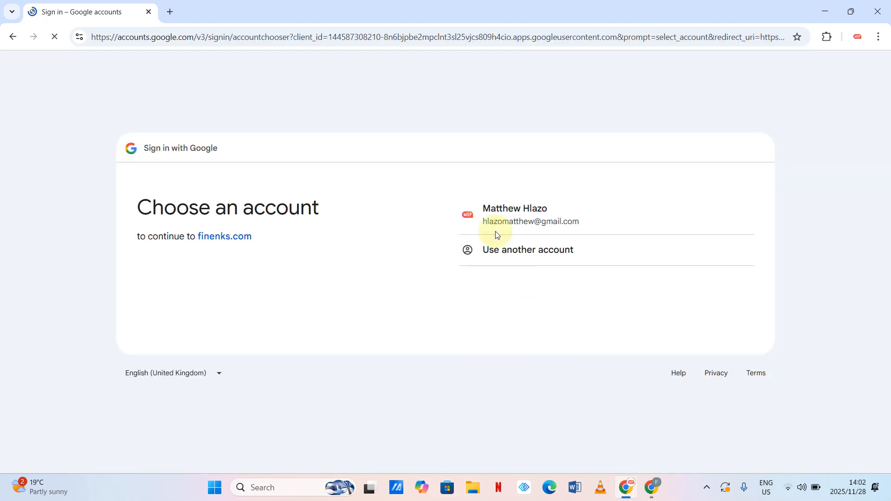
{"action": "left_click", "coordinate": [517, 216]}
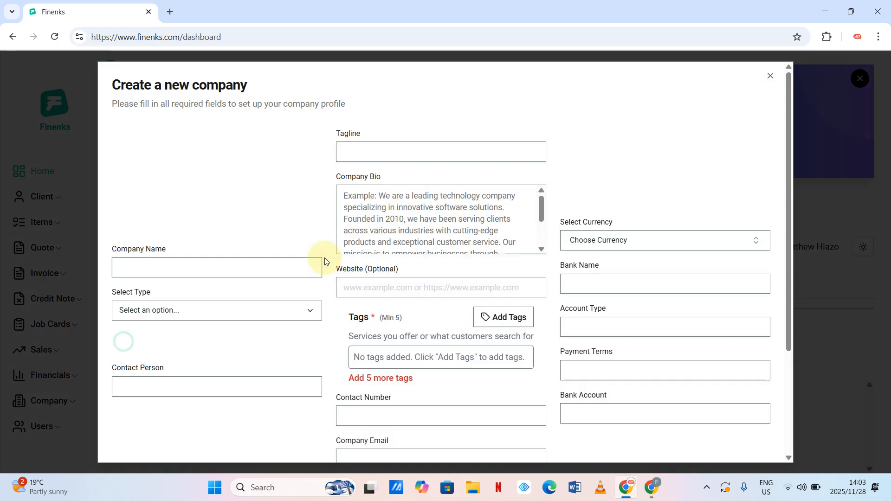
- Autofill the company name with Fillantro's saved details and set the type to Company
{"action": "left_click", "coordinate": [223, 267]}
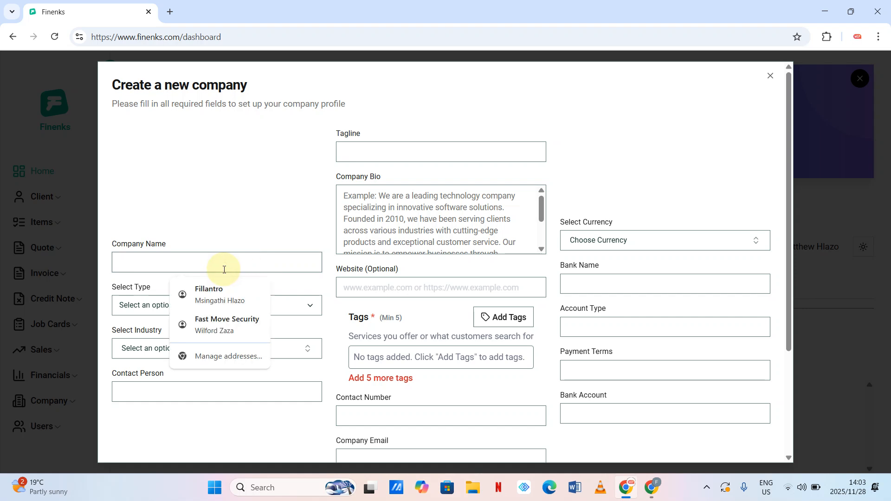
{"action": "left_click", "coordinate": [220, 298]}
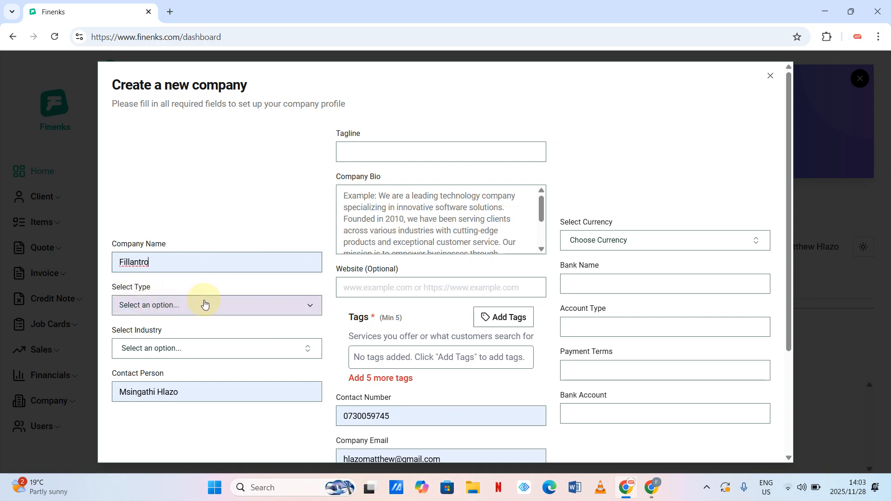
{"action": "left_click", "coordinate": [235, 307]}
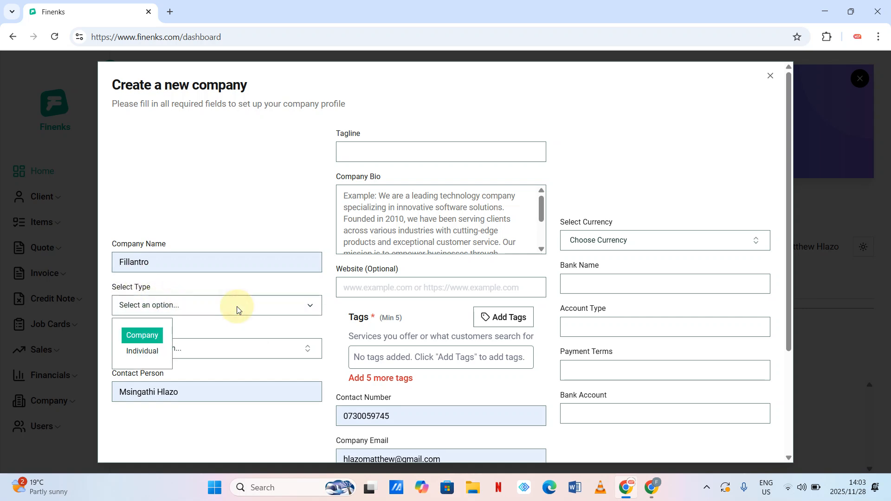
{"action": "left_click", "coordinate": [145, 336]}
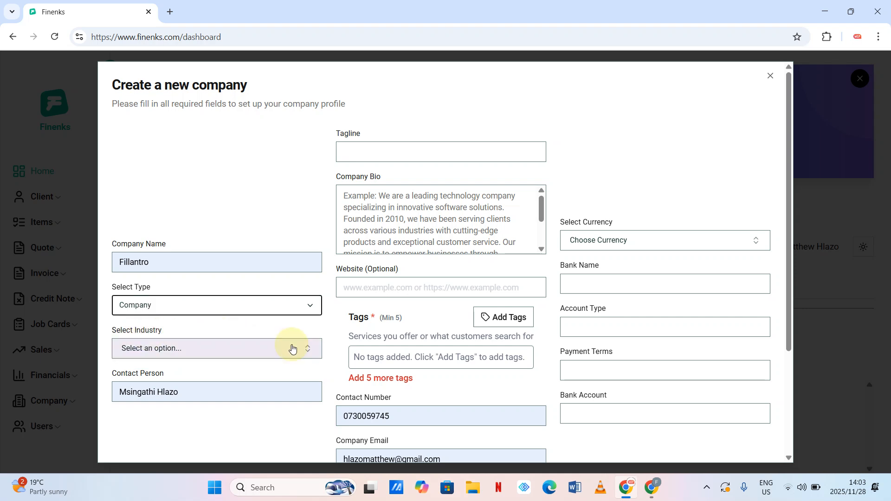
- Search 'gr' and choose Graphic Design as the company's industry
{"action": "left_click", "coordinate": [308, 349]}
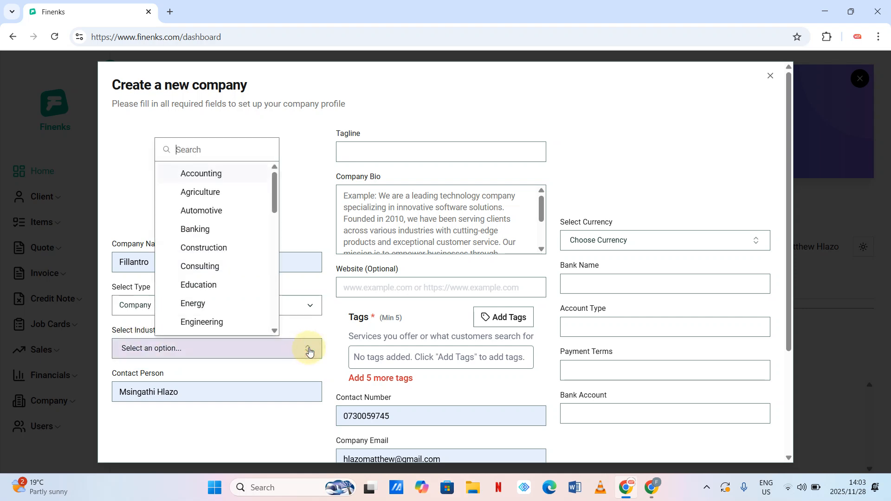
{"action": "type", "text": "gr"}
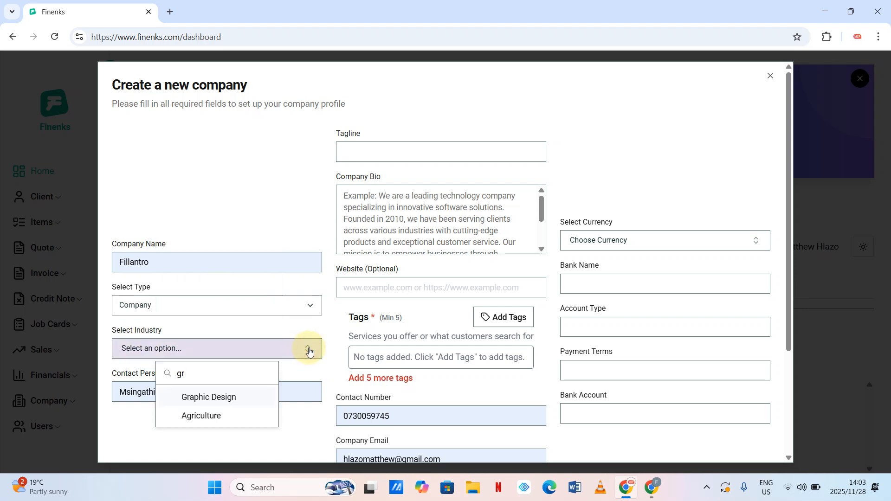
{"action": "left_click", "coordinate": [213, 396]}
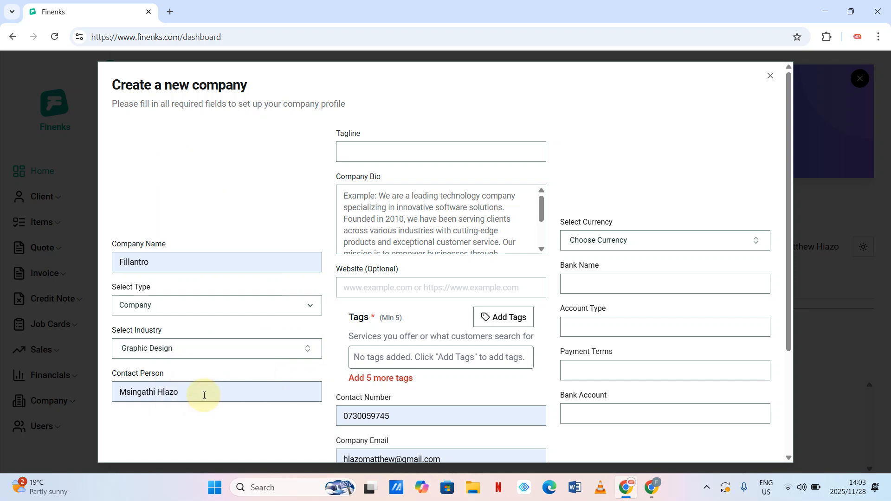
{"action": "left_click_drag", "start_coordinate": [203, 395], "coordinate": [105, 393]}
{"action": "left_click", "coordinate": [170, 423]}
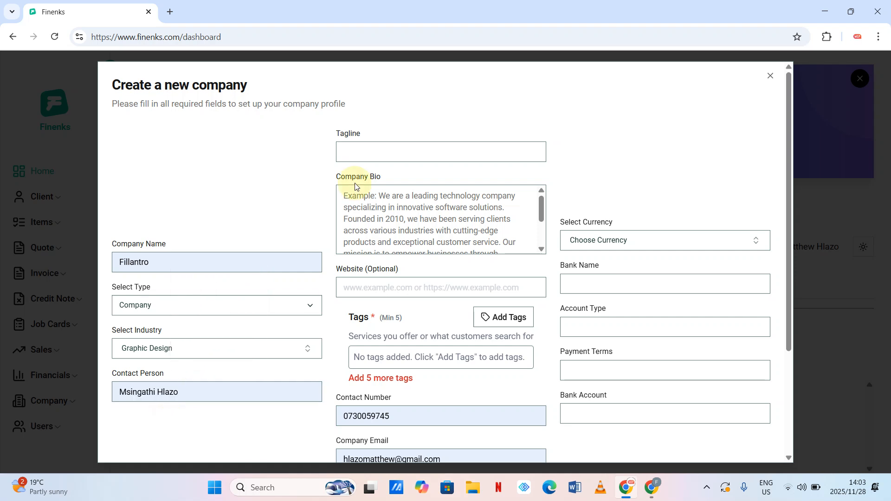
- Enter the tagline 'Best designers' and the bio 'We are the best designers in town'
{"action": "left_click", "coordinate": [374, 153]}
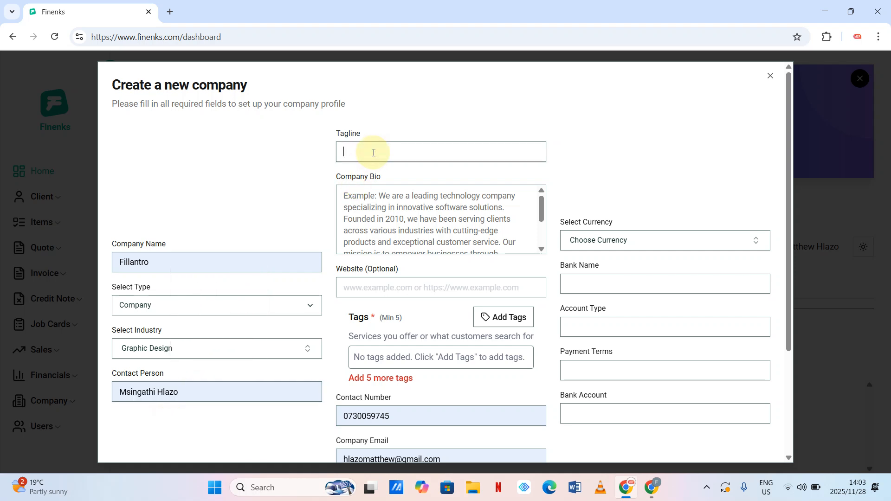
{"action": "type", "text": "Best designers"}
{"action": "left_click", "coordinate": [470, 225]}
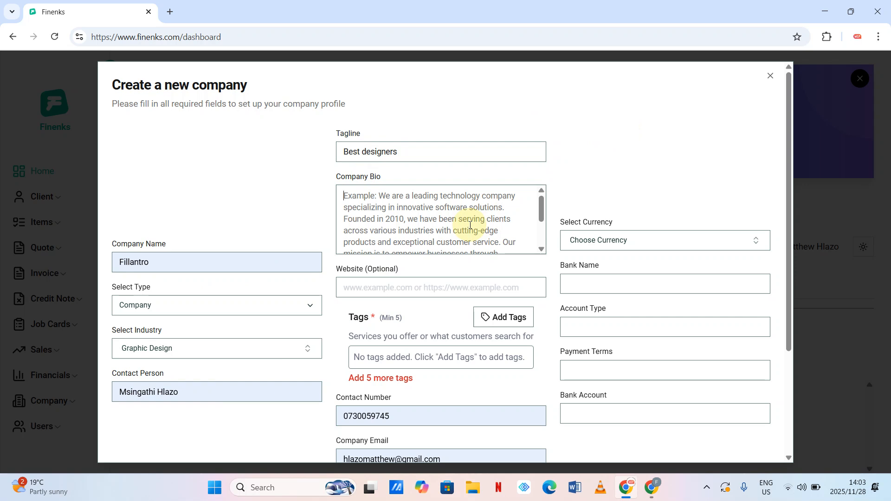
{"action": "type", "text": "we"}
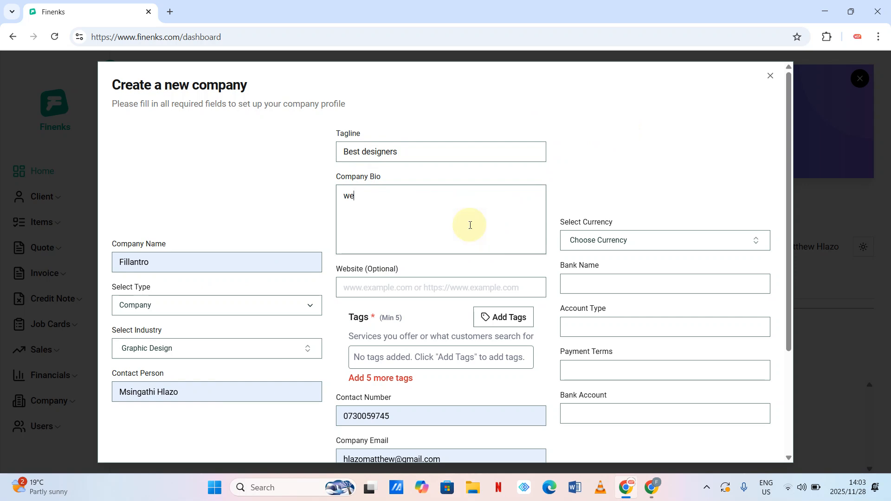
{"action": "key", "text": "BackSpace"}
{"action": "key", "text": "BackSpace"}
{"action": "type", "text": "We are the d"}
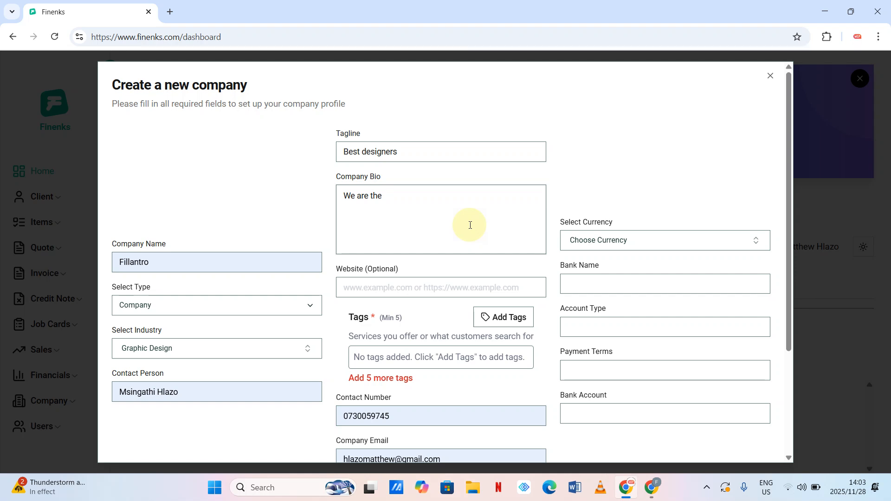
{"action": "type", "text": "best designers in town"}
{"action": "scroll", "coordinate": [470, 225], "scroll_direction": "down", "scroll_amount": 1}
{"action": "left_click", "coordinate": [446, 253]}
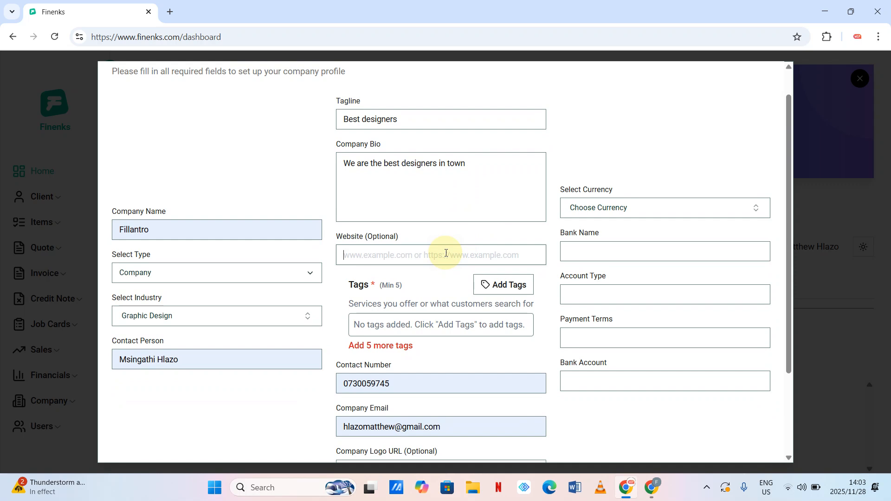
{"action": "type", "text": "www."}
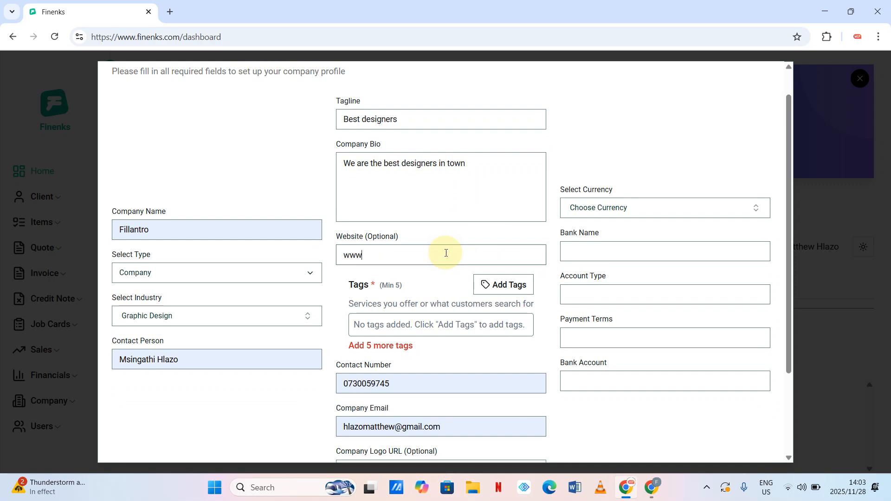
{"action": "left_click", "coordinate": [179, 35]}
{"action": "left_click_drag", "start_coordinate": [180, 35], "coordinate": [55, 45]}
{"action": "key", "text": "ctrl+c"}
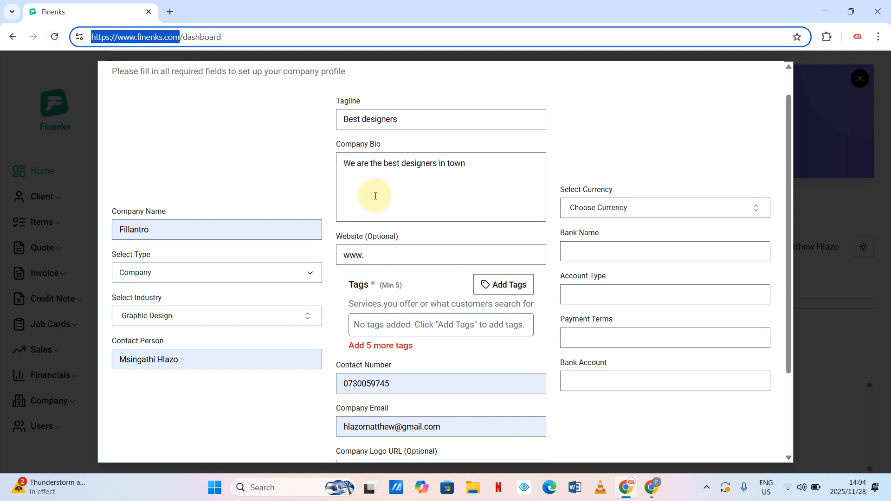
{"action": "double_click", "coordinate": [378, 255]}
{"action": "key", "text": "ctrl+v"}
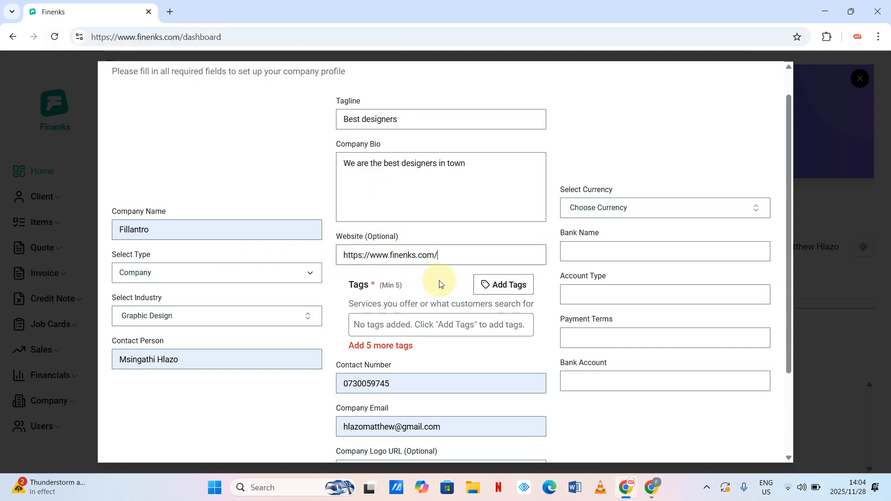
- Open the Manage Tags dialog and add five empty tag fields
{"action": "left_click", "coordinate": [496, 284]}
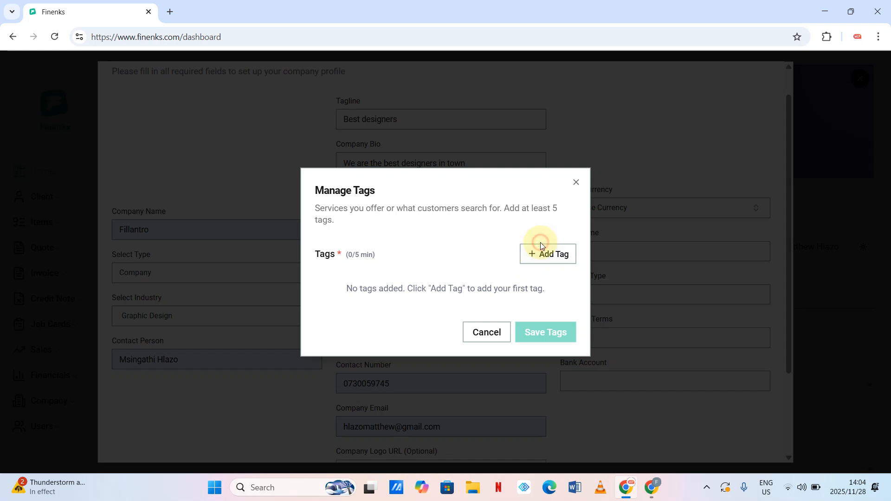
{"action": "left_click", "coordinate": [540, 255]}
{"action": "left_click", "coordinate": [546, 254]}
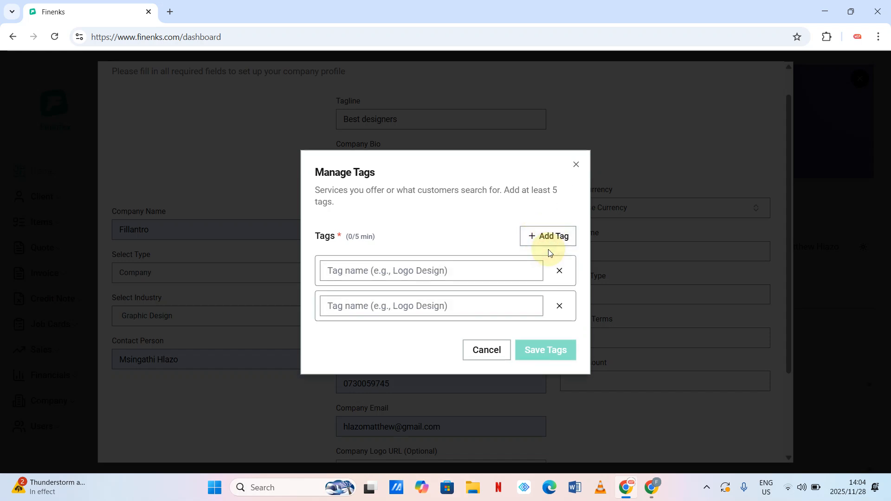
{"action": "left_click", "coordinate": [548, 236]}
{"action": "left_click", "coordinate": [548, 219]}
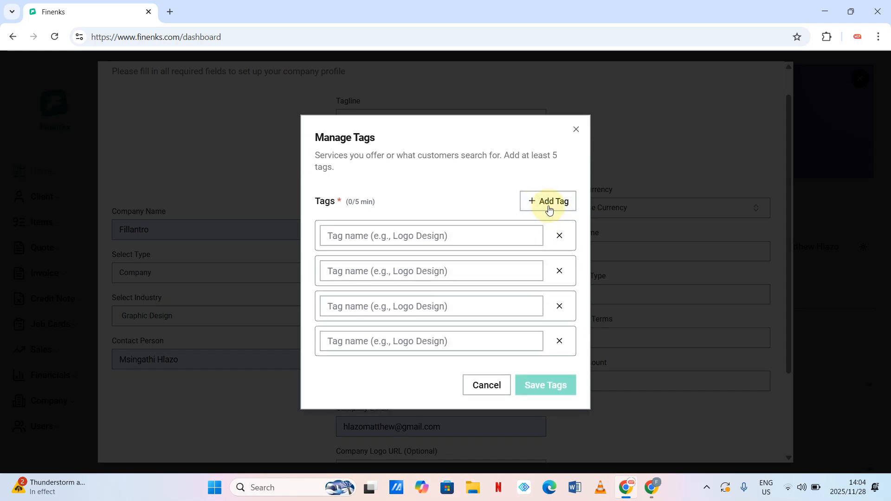
{"action": "left_click", "coordinate": [548, 206]}
- Fill the tags Logo Design, Web Design, Graphic Design, Print and Signage
{"action": "left_click", "coordinate": [379, 225]}
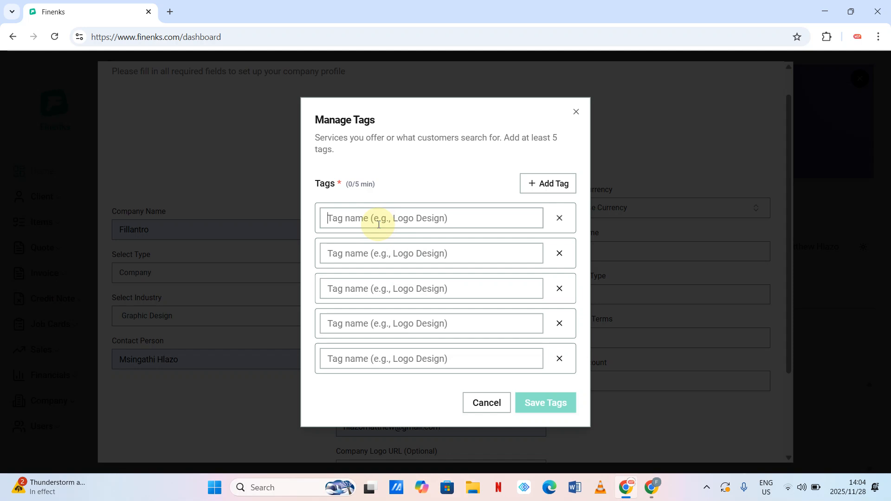
{"action": "type", "text": "Logo"}
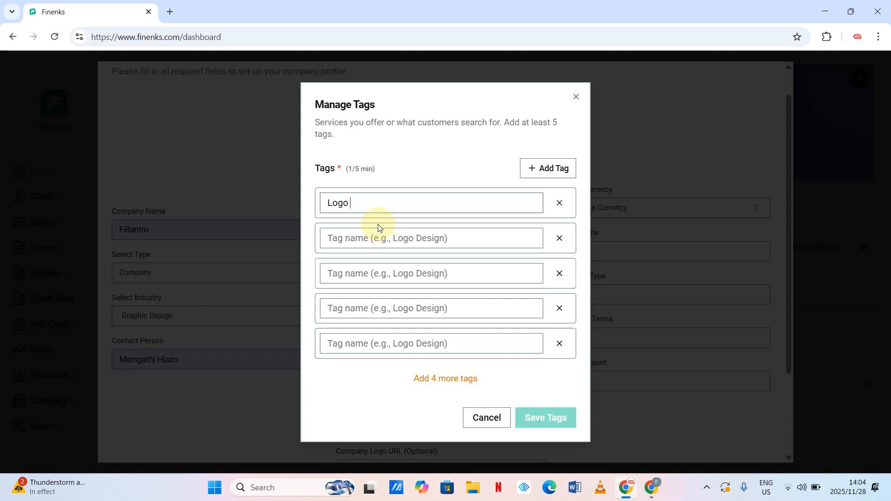
{"action": "type", "text": " Design"}
{"action": "left_click", "coordinate": [379, 244]}
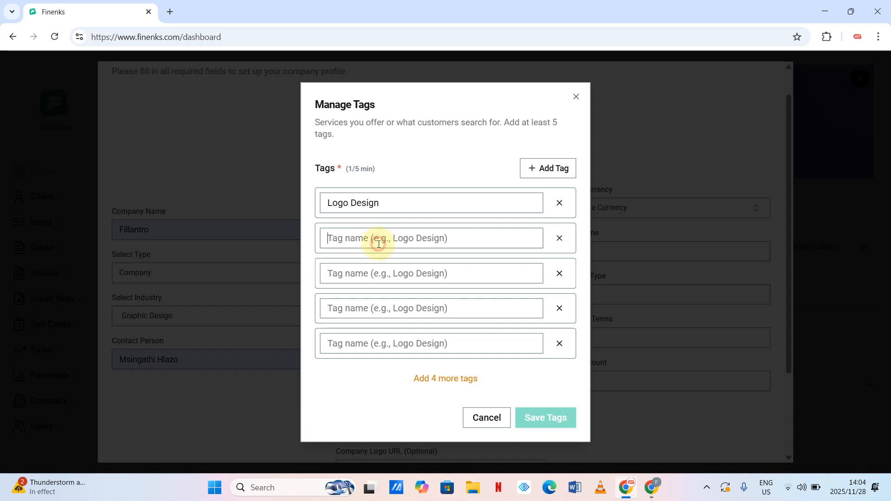
{"action": "type", "text": "Web "}
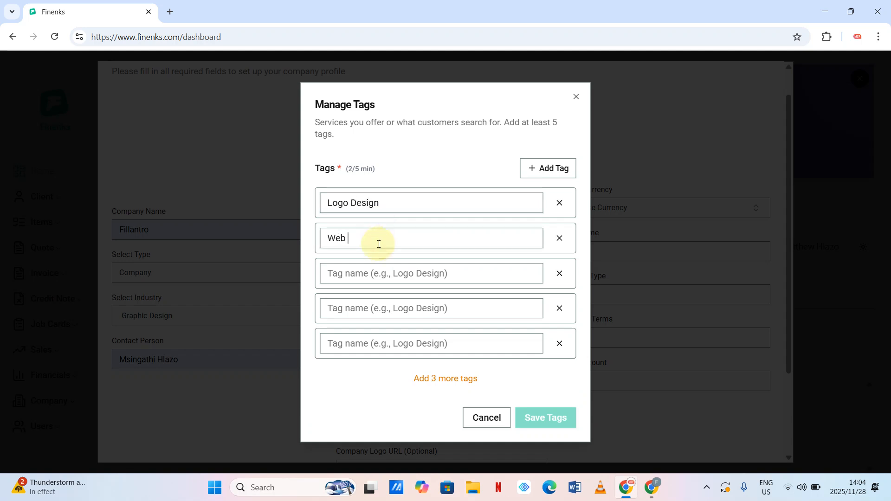
{"action": "type", "text": "Design"}
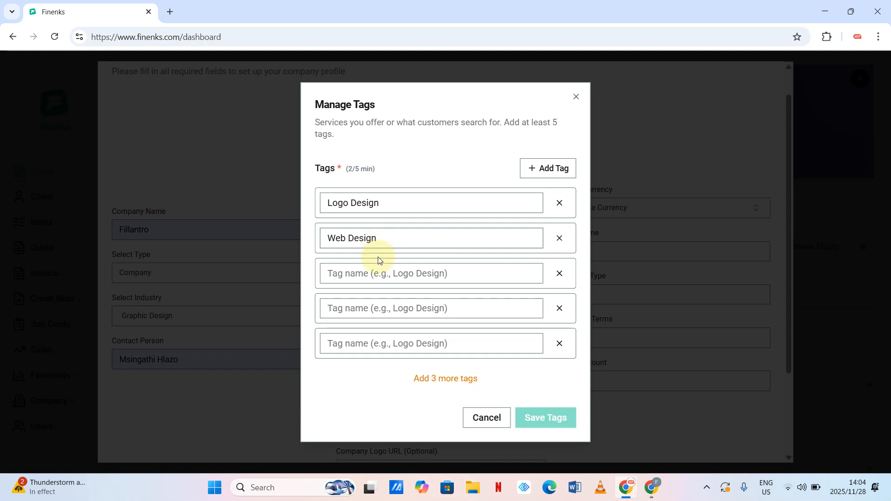
{"action": "type", "text": "G"}
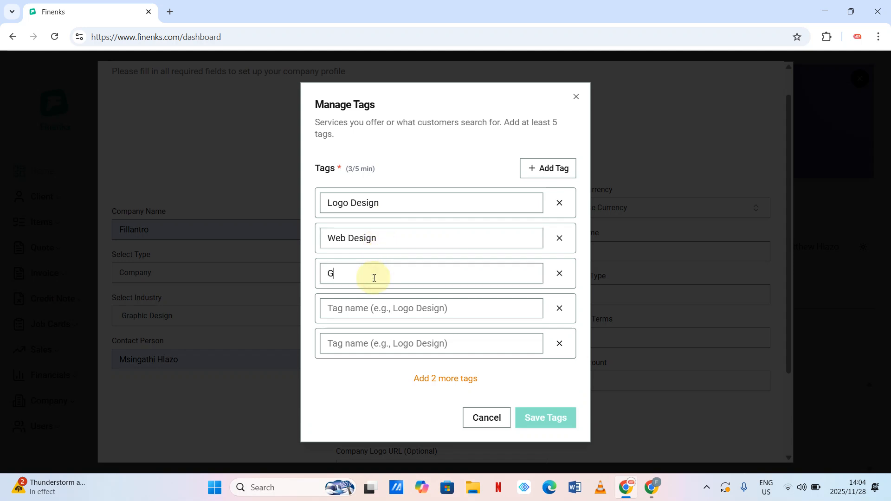
{"action": "type", "text": "raphic Design"}
{"action": "left_click", "coordinate": [366, 303]}
{"action": "type", "text": "Printing"}
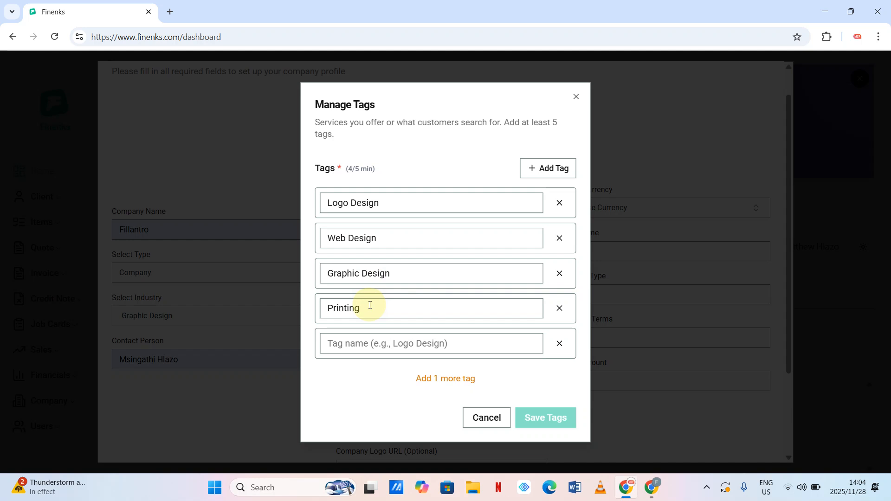
{"action": "key", "text": "BackSpace"}
{"action": "key", "text": "BackSpace"}
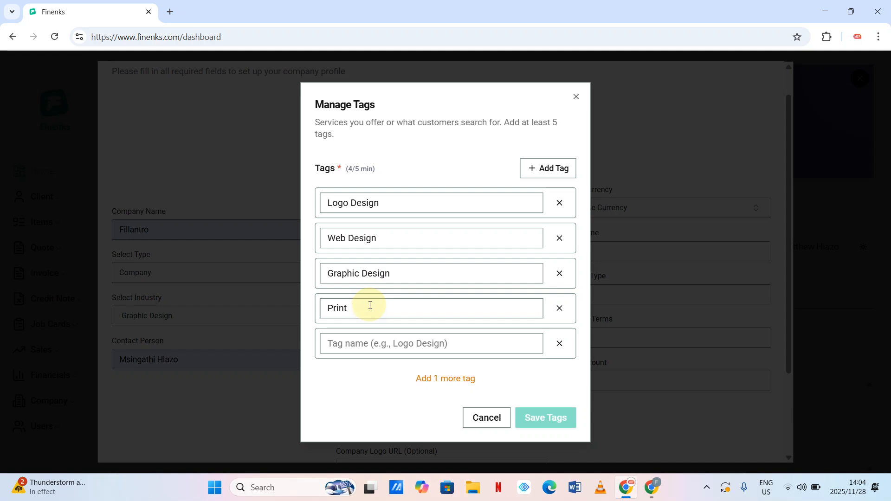
{"action": "left_click", "coordinate": [351, 344]}
{"action": "type", "text": "Si"}
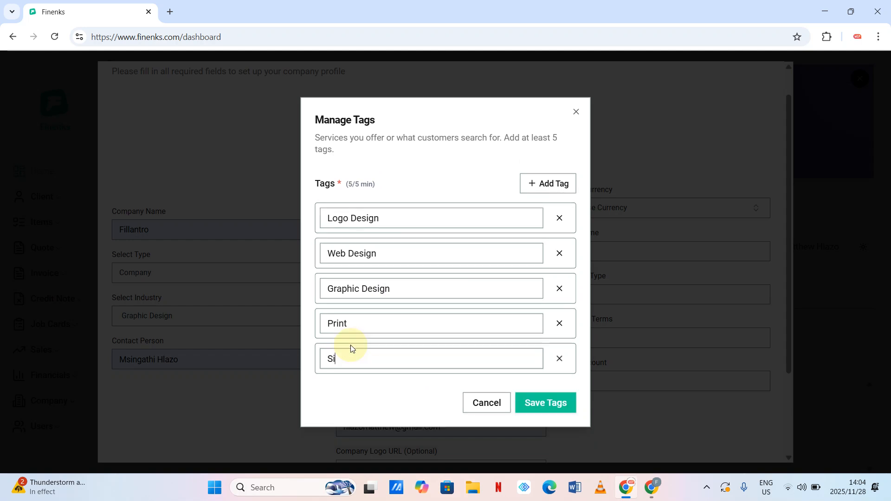
{"action": "type", "text": "gnage"}
- Save the five service tags and dismiss the logo URL autofill suggestions
{"action": "left_click", "coordinate": [551, 408]}
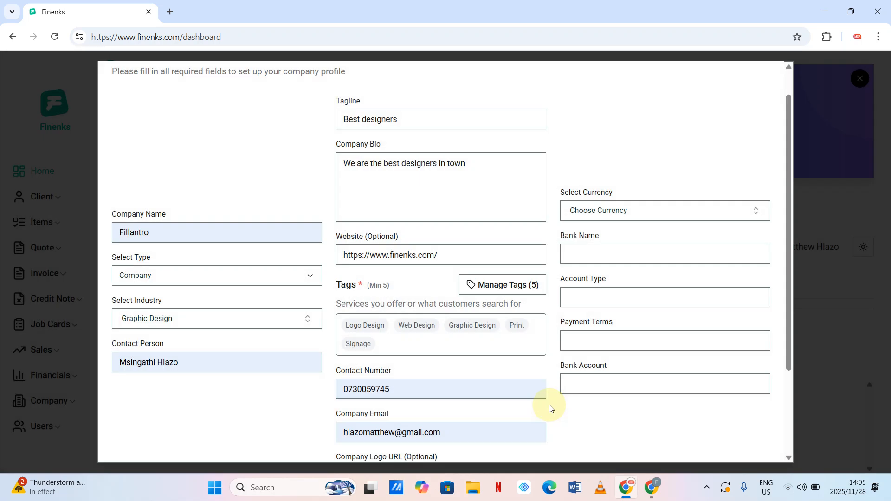
{"action": "scroll", "coordinate": [529, 403], "scroll_direction": "down", "scroll_amount": 3}
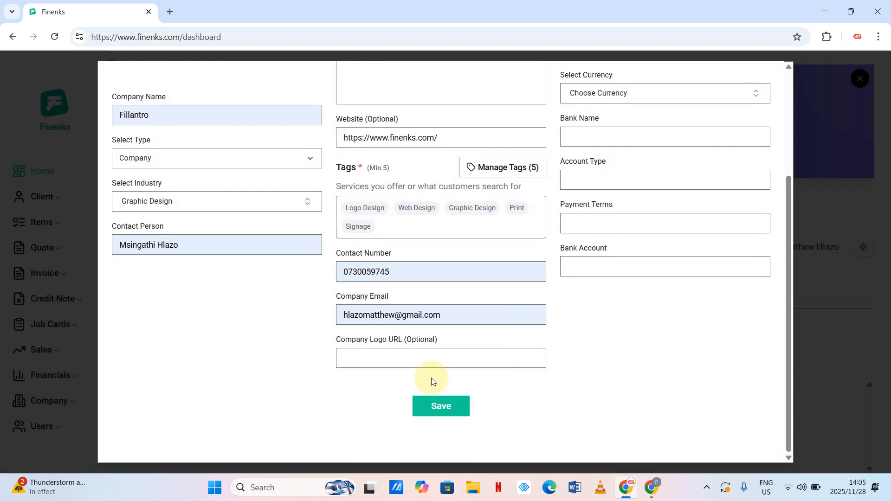
{"action": "left_click", "coordinate": [395, 360]}
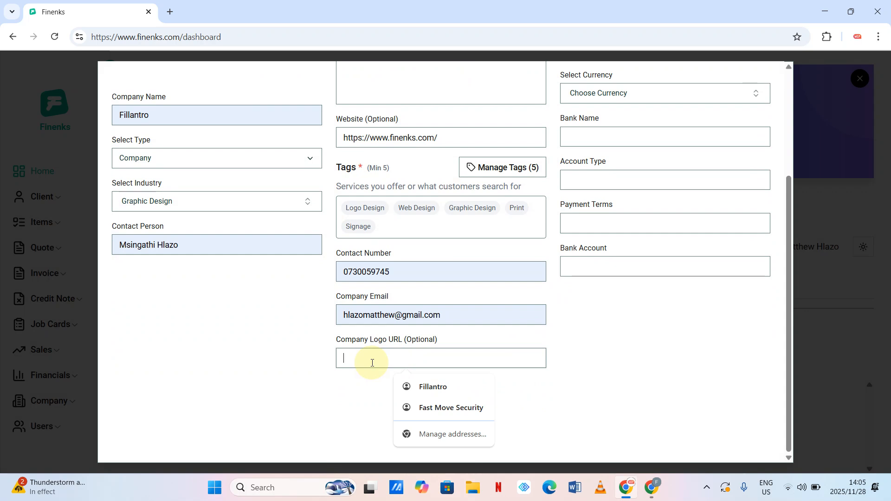
{"action": "left_click", "coordinate": [586, 356]}
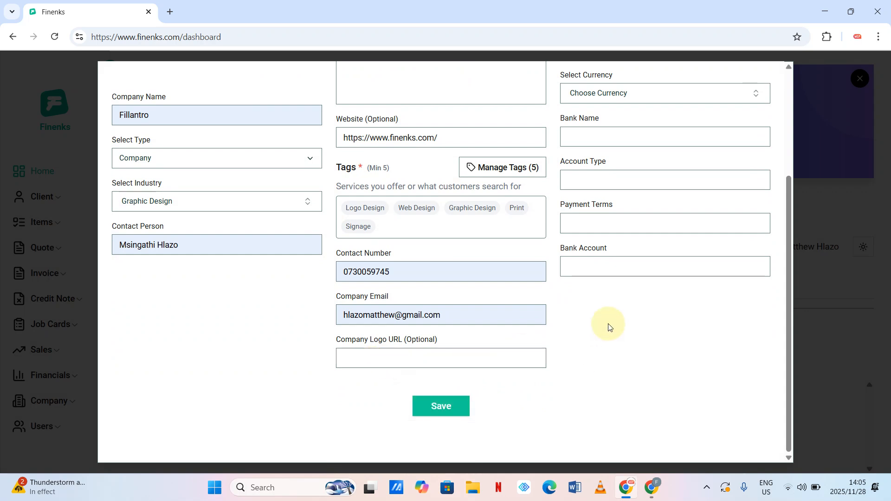
{"action": "scroll", "coordinate": [609, 325], "scroll_direction": "up", "scroll_amount": 1}
{"action": "scroll", "coordinate": [718, 188], "scroll_direction": "up", "scroll_amount": 1}
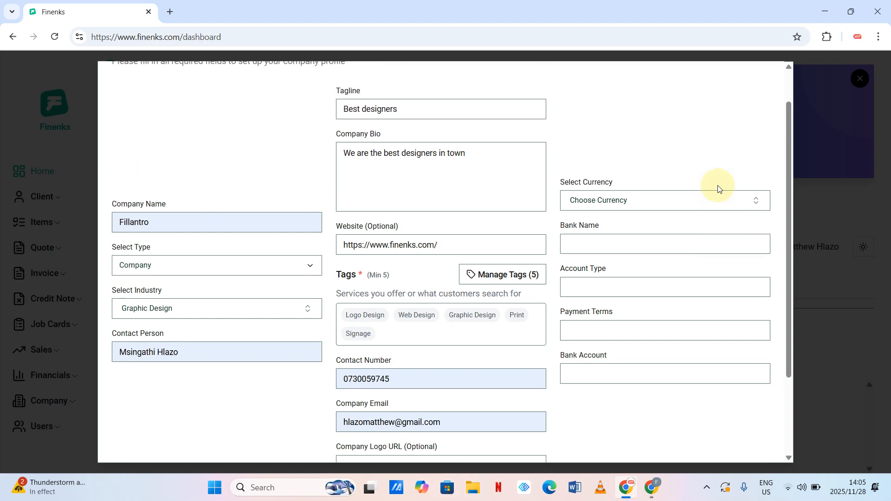
- Set currency to South African Rand, bank name FNB and account type Savings
{"action": "left_click", "coordinate": [758, 201]}
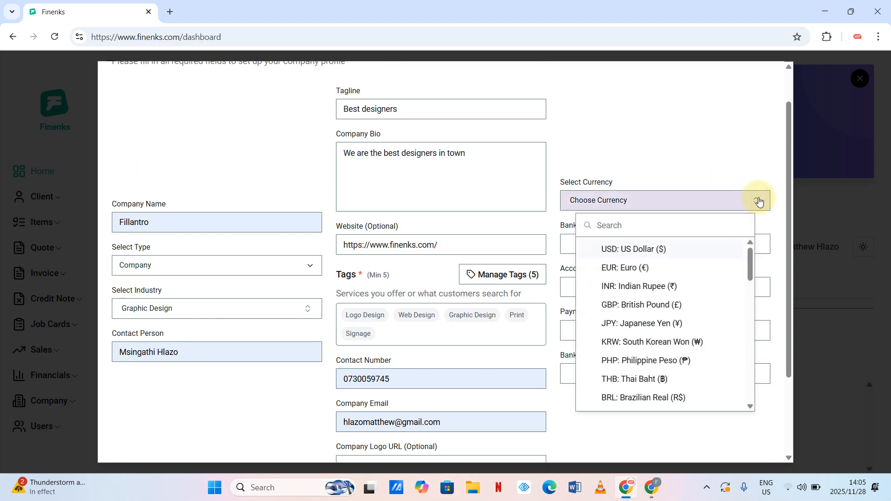
{"action": "type", "text": "south"}
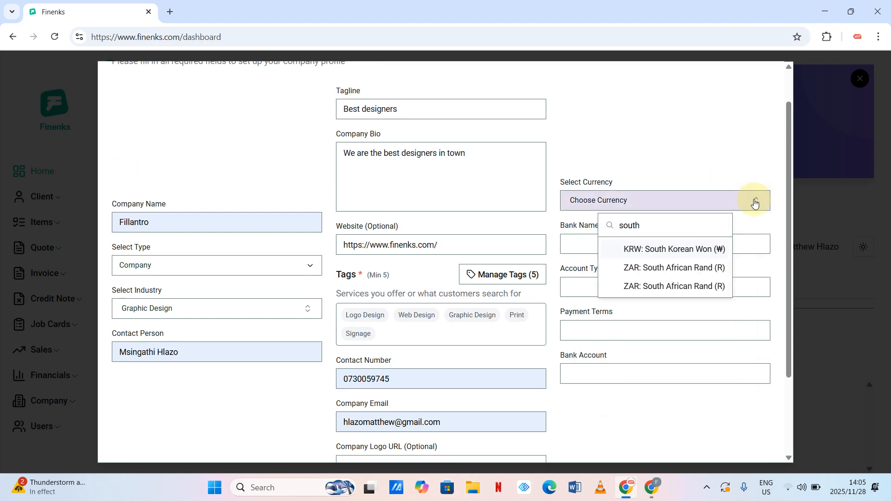
{"action": "left_click", "coordinate": [650, 269]}
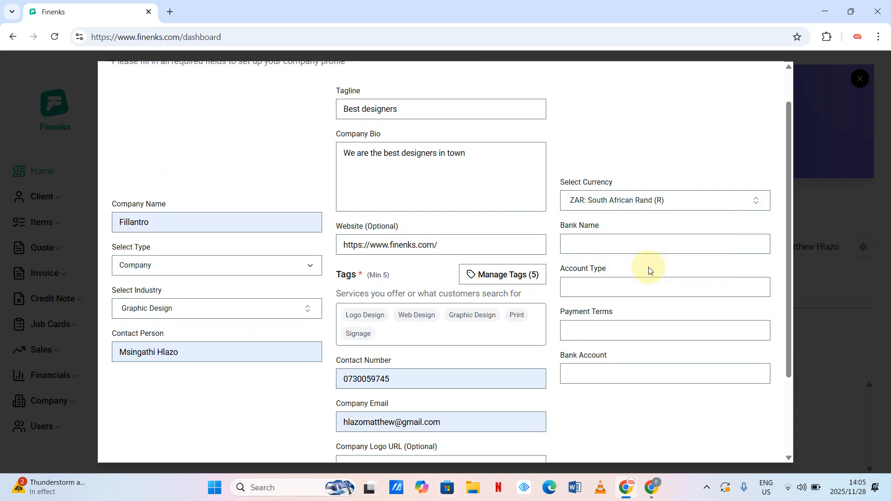
{"action": "left_click", "coordinate": [606, 247]}
{"action": "type", "text": "FNB"}
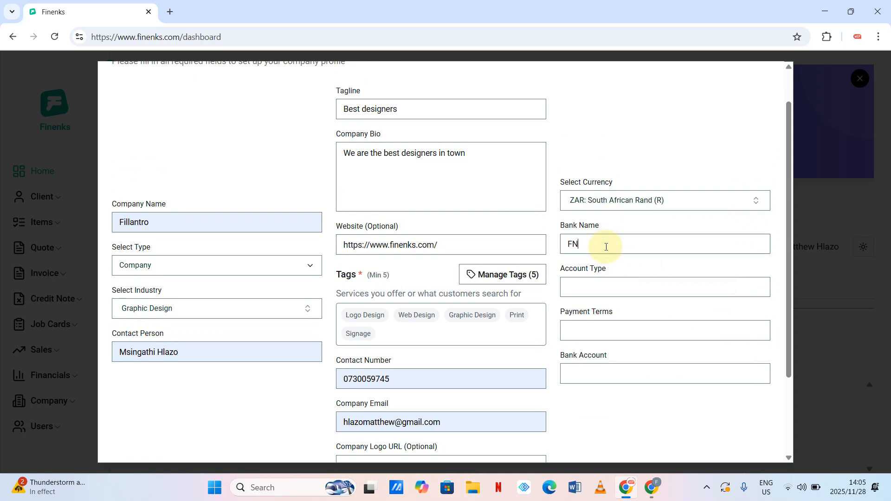
{"action": "left_click", "coordinate": [596, 289]}
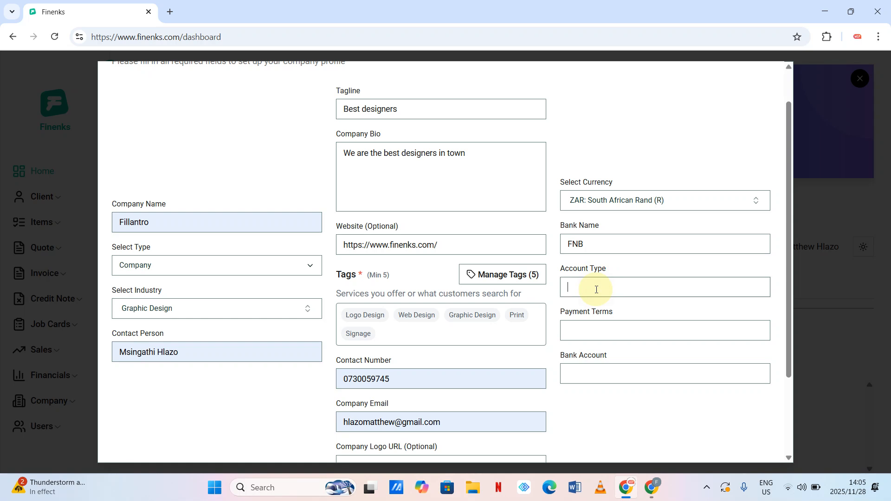
{"action": "type", "text": "Savings"}
- Enter payment terms for jobs under R1500 and the bank account number
{"action": "left_click", "coordinate": [595, 326]}
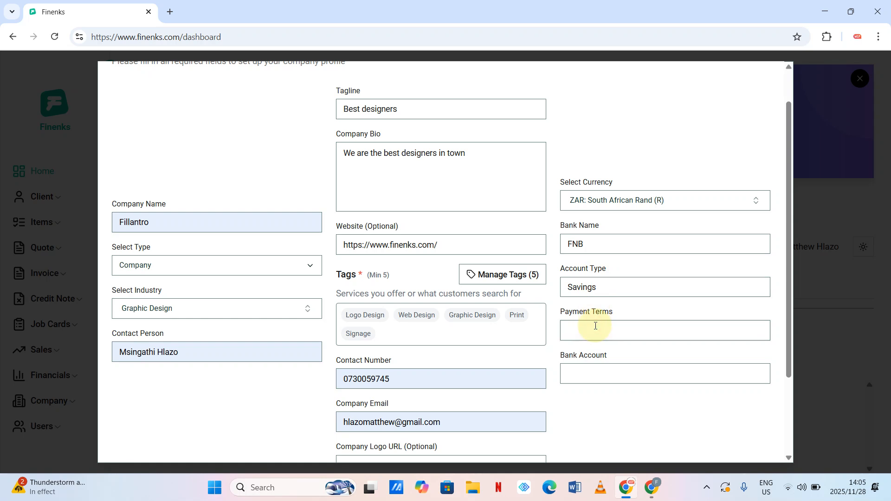
{"action": "type", "text": "Full payments fo"}
{"action": "key", "text": "BackSpace"}
{"action": "type", "text": "or jobs les"}
{"action": "type", "text": "an "}
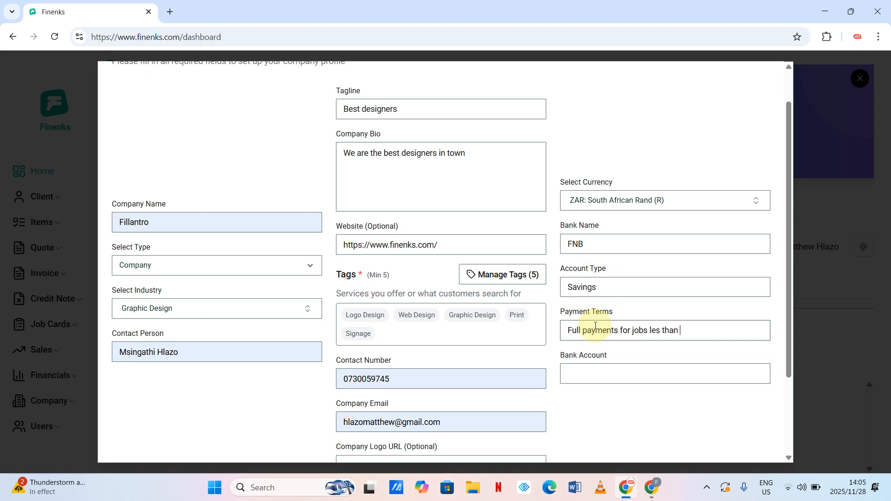
{"action": "type", "text": "1500"}
{"action": "key", "text": "Left"}
{"action": "key", "text": "Left"}
{"action": "key", "text": "Left"}
{"action": "key", "text": "Left"}
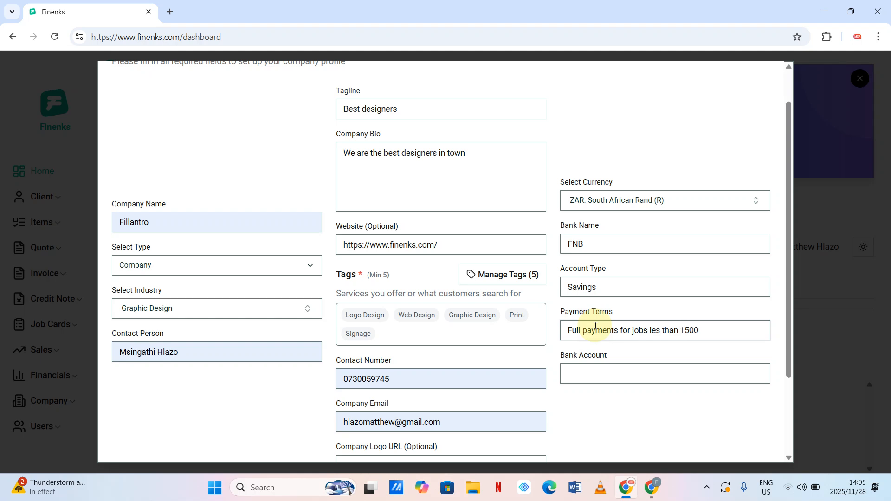
{"action": "type", "text": "R"}
{"action": "left_click", "coordinate": [592, 373]}
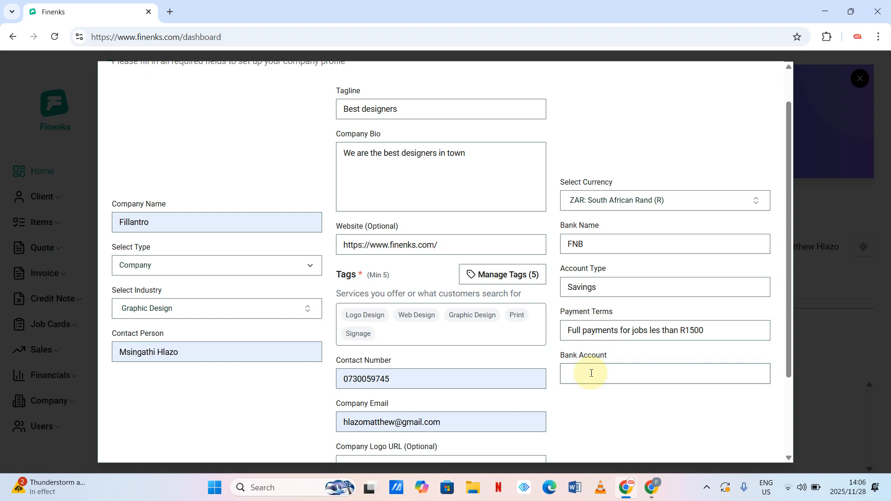
- Save the profile, remove the leading characters from the company email, and save again
{"action": "scroll", "coordinate": [640, 298], "scroll_direction": "down", "scroll_amount": 3}
{"action": "scroll", "coordinate": [641, 299], "scroll_direction": "up", "scroll_amount": 3}
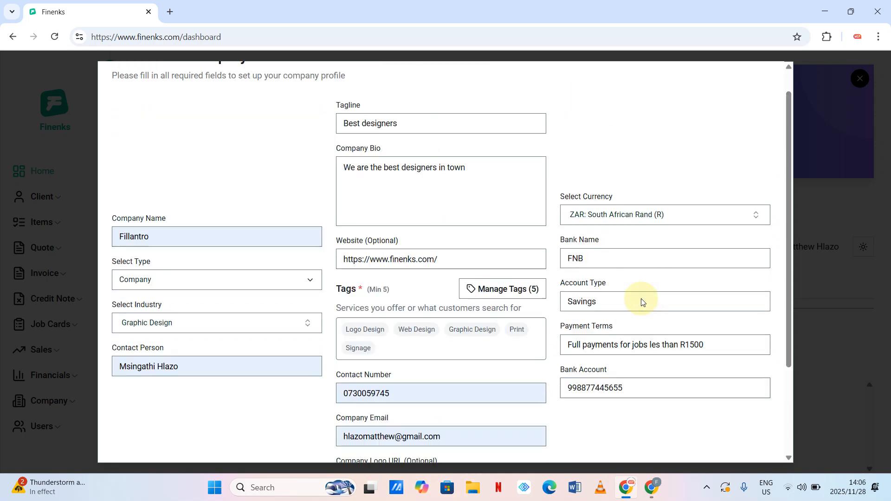
{"action": "scroll", "coordinate": [641, 299], "scroll_direction": "down", "scroll_amount": 3}
{"action": "left_click", "coordinate": [434, 407]}
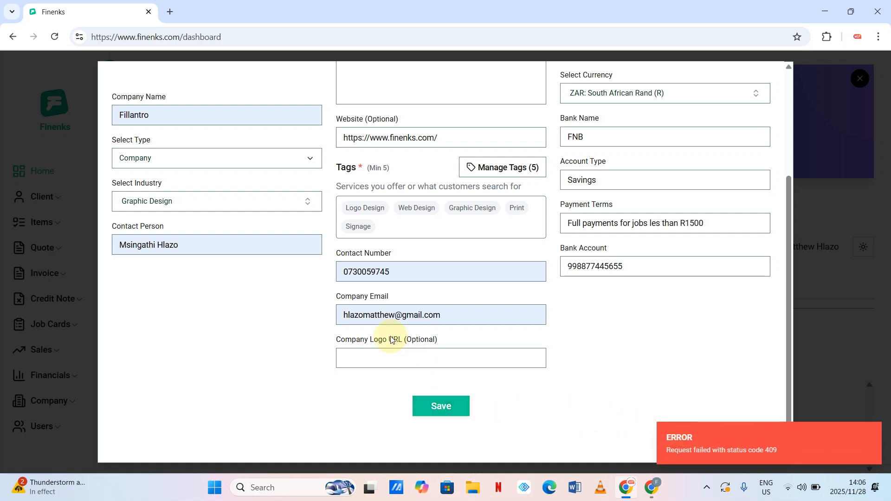
{"action": "left_click", "coordinate": [358, 318]}
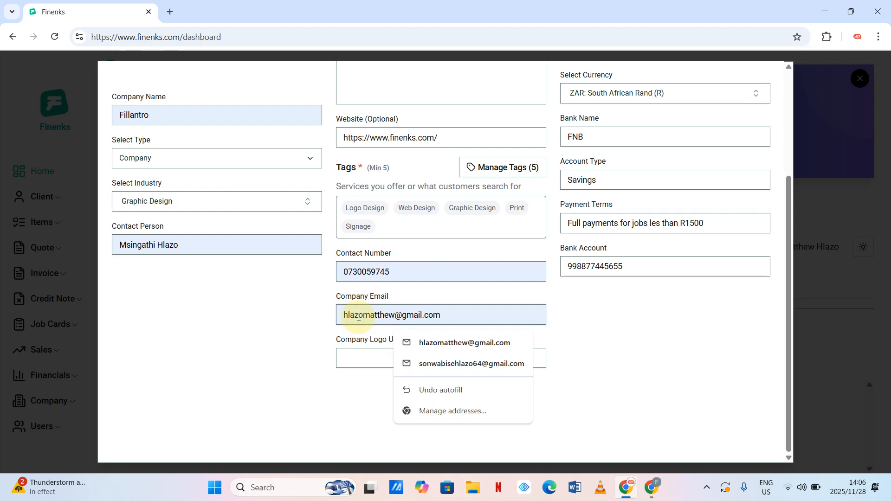
{"action": "key", "text": "BackSpace"}
{"action": "key", "text": "BackSpace"}
{"action": "key", "text": "BackSpace"}
{"action": "key", "text": "BackSpace"}
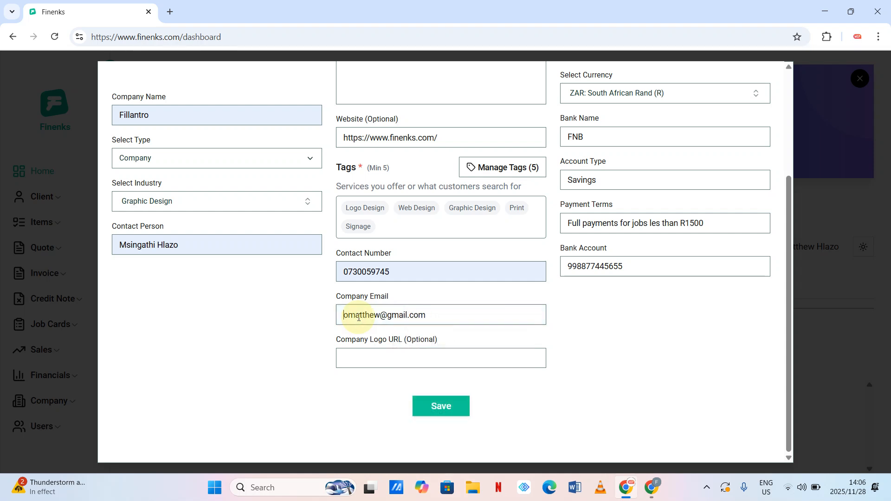
{"action": "left_click", "coordinate": [441, 408]}
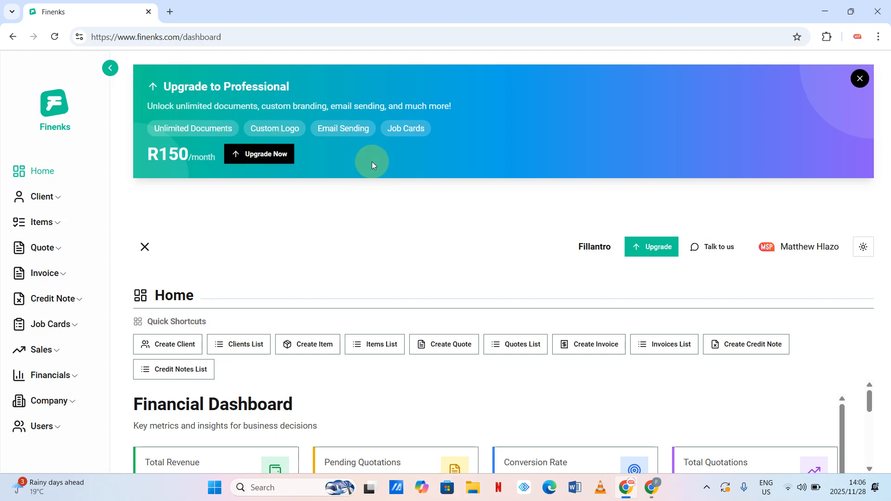
- Close the Upgrade to Professional banner and look over the empty ZAR Financial Dashboard
{"action": "left_click", "coordinate": [858, 80]}
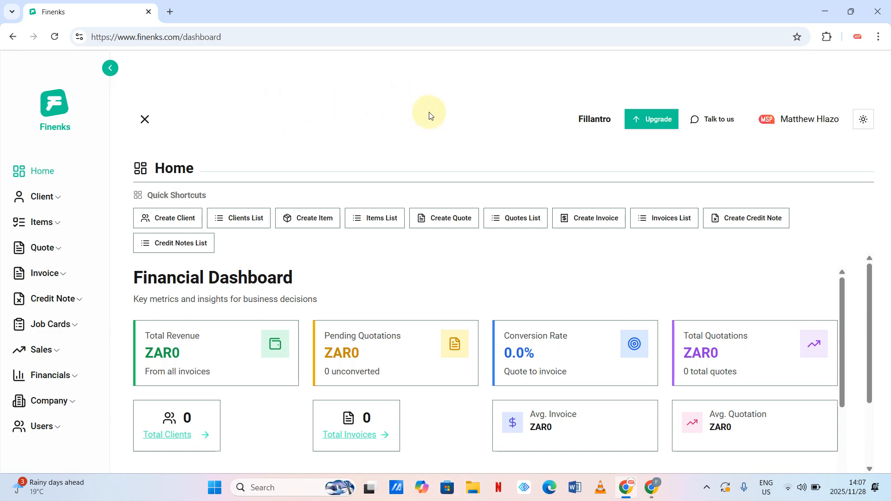
{"action": "left_click", "coordinate": [499, 8]}
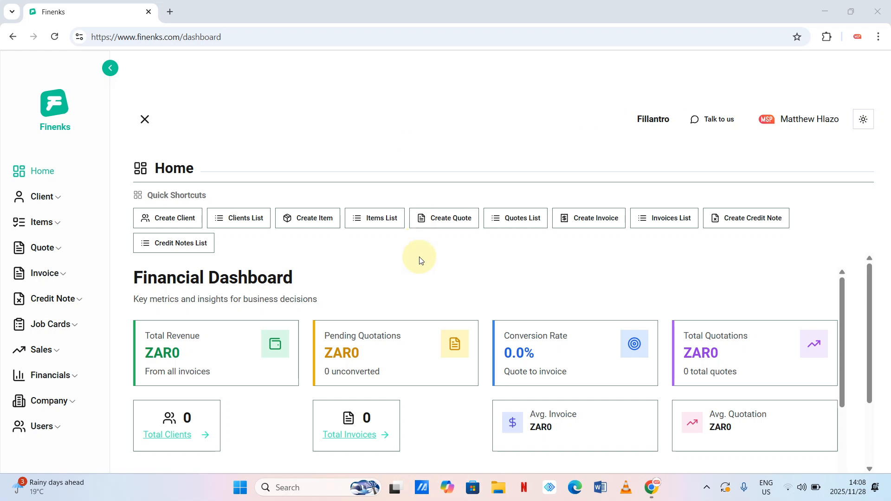
{"action": "scroll", "coordinate": [438, 315], "scroll_direction": "down", "scroll_amount": 8}
{"action": "scroll", "coordinate": [438, 318], "scroll_direction": "up", "scroll_amount": 5}
{"action": "scroll", "coordinate": [439, 316], "scroll_direction": "up", "scroll_amount": 1}
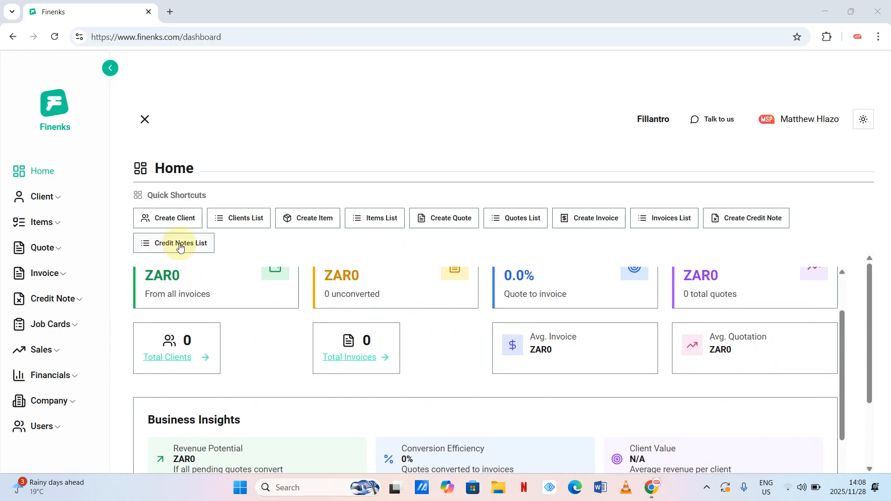
- Open Create Client, enter a client name, and set the client type to Individual
{"action": "left_click", "coordinate": [59, 202]}
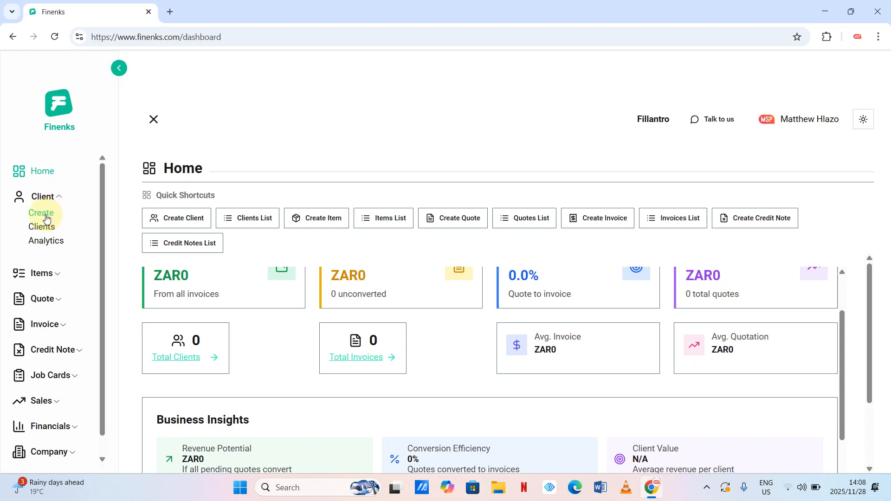
{"action": "left_click", "coordinate": [50, 215]}
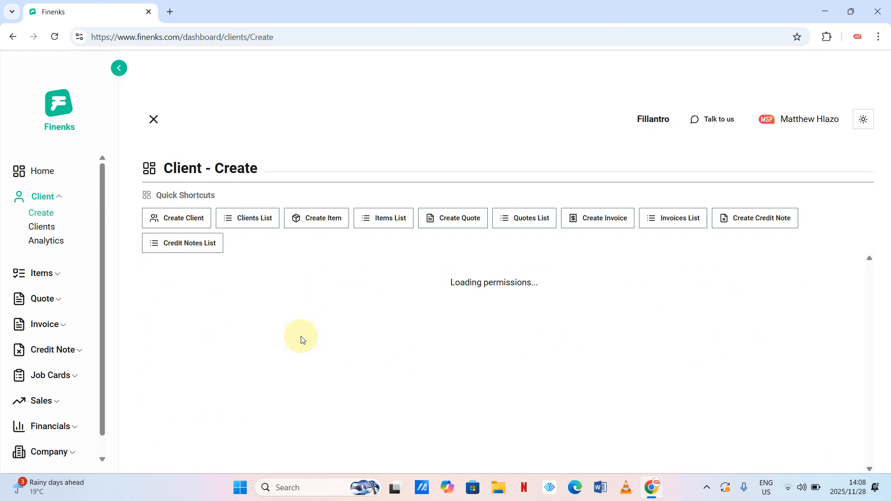
{"action": "left_click", "coordinate": [239, 353]}
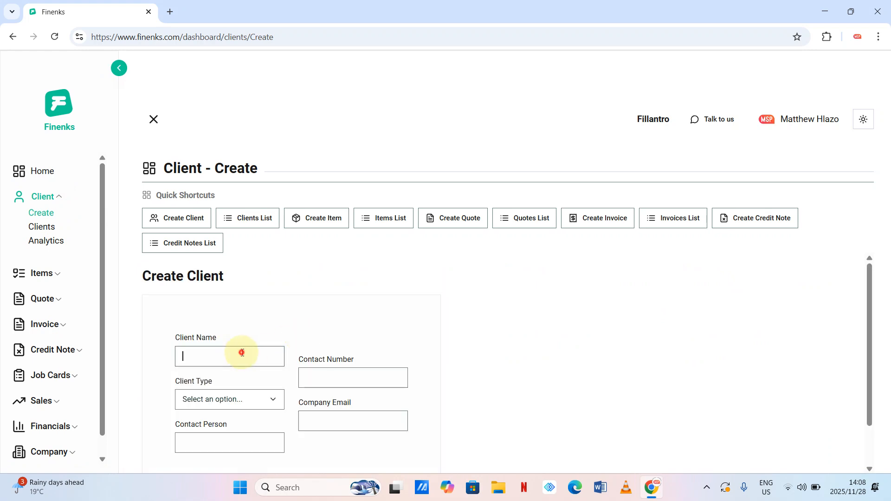
{"action": "type", "text": "Matthew"}
{"action": "left_click", "coordinate": [275, 400]}
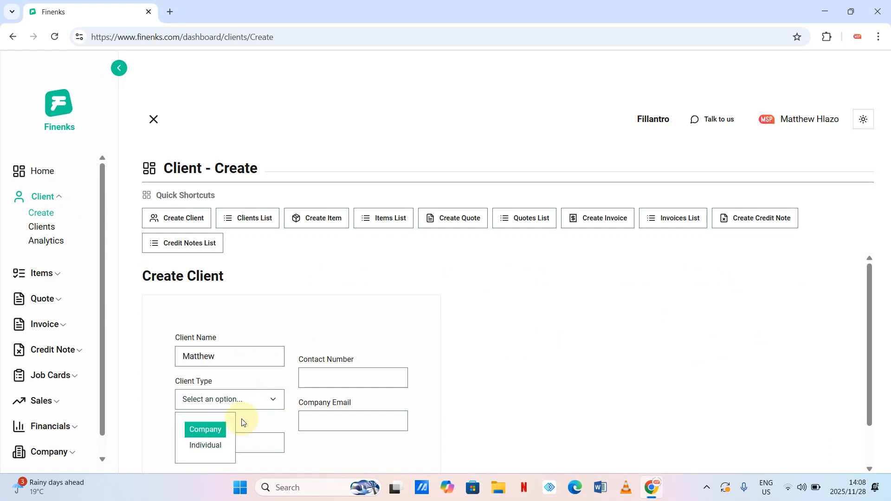
{"action": "left_click", "coordinate": [205, 446]}
- Autofill the contact person, number and company email, undoing an attempted email edit
{"action": "left_click", "coordinate": [218, 439]}
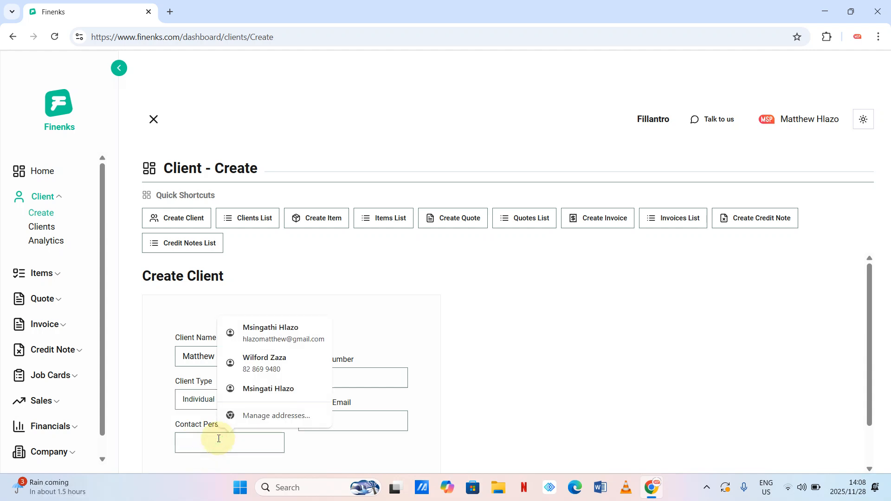
{"action": "left_click", "coordinate": [271, 331]}
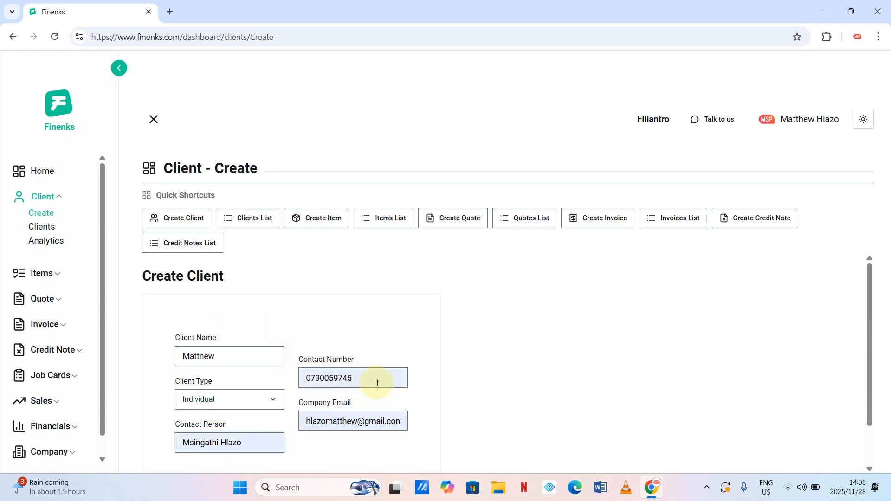
{"action": "double_click", "coordinate": [348, 423]}
{"action": "key", "text": "BackSpace"}
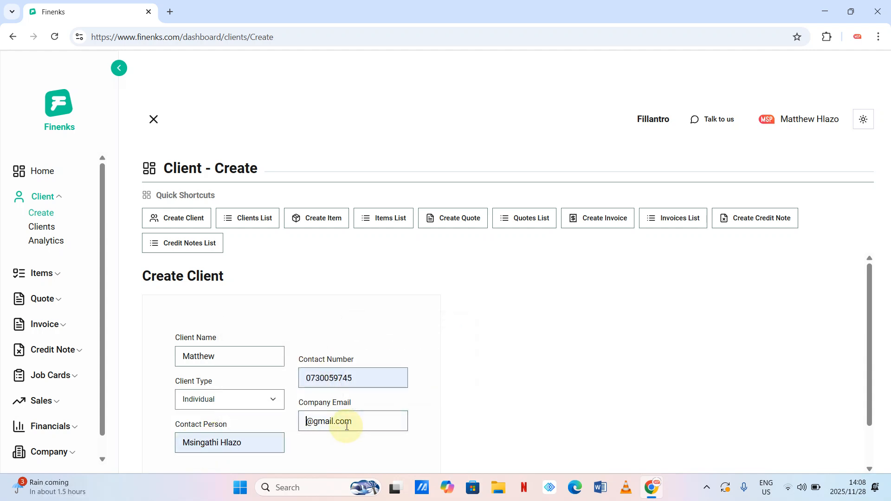
{"action": "type", "text": "matthew"}
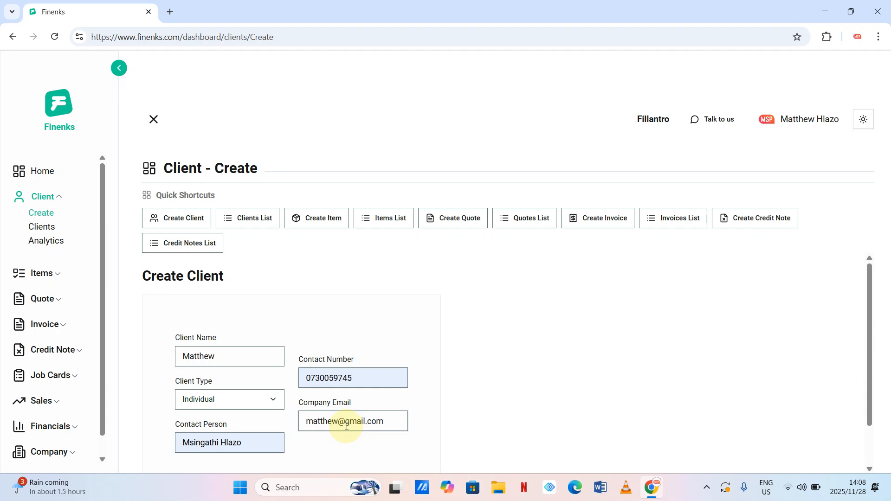
{"action": "key", "text": "ctrl+z"}
{"action": "key", "text": "ctrl+z"}
{"action": "key", "text": "ctrl+z"}
{"action": "left_click_drag", "start_coordinate": [504, 389], "coordinate": [320, 443]}
{"action": "left_click", "coordinate": [343, 423]}
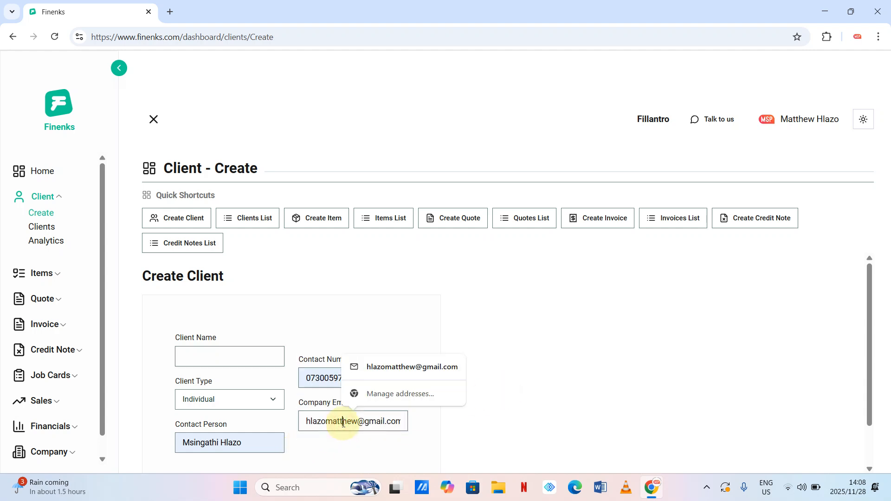
- Change the client's name and add the new individual client
{"action": "left_click", "coordinate": [234, 358]}
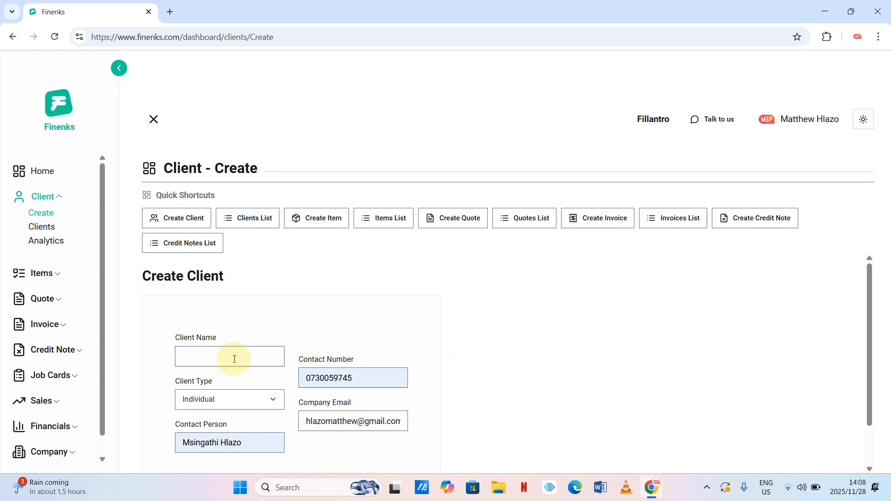
{"action": "type", "text": "John"}
{"action": "scroll", "coordinate": [472, 307], "scroll_direction": "down", "scroll_amount": 2}
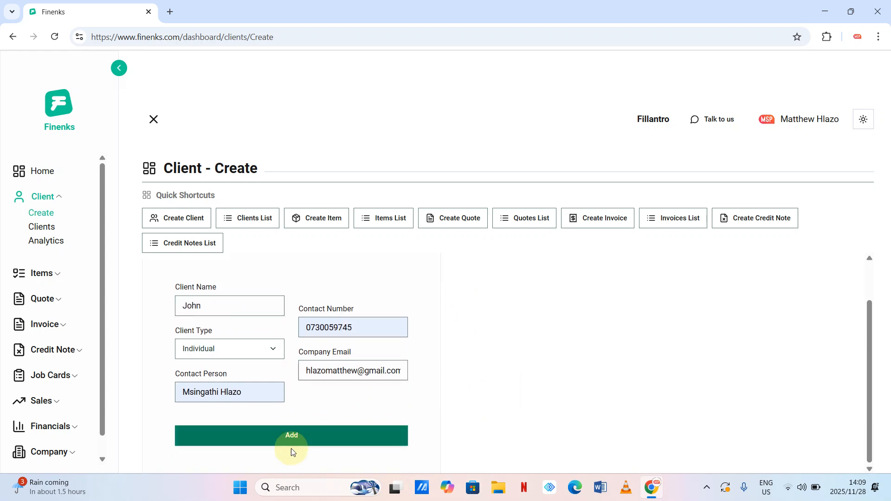
{"action": "left_click", "coordinate": [275, 440]}
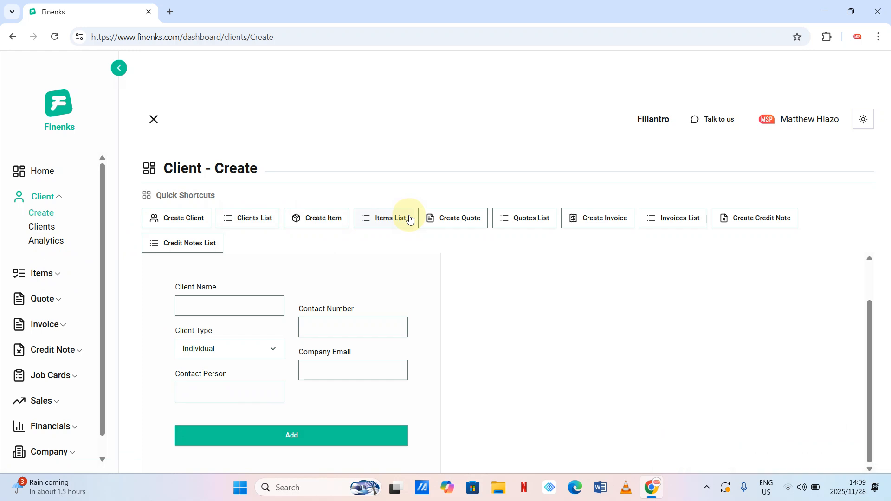
- Open the Create Item form and name the item Logo
{"action": "left_click", "coordinate": [329, 222]}
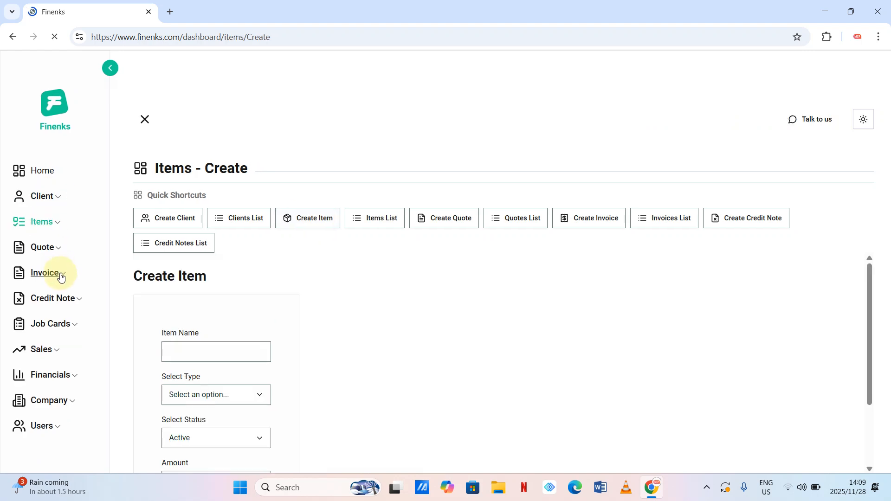
{"action": "left_click", "coordinate": [59, 221]}
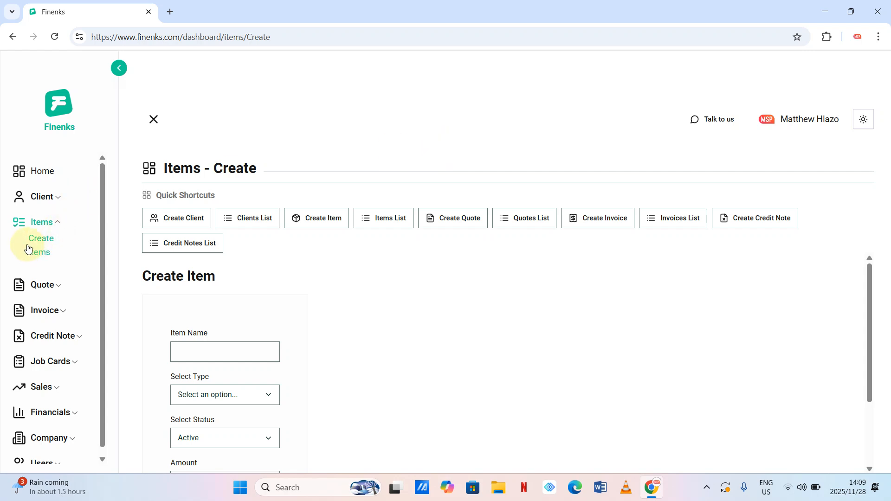
{"action": "scroll", "coordinate": [242, 311], "scroll_direction": "down", "scroll_amount": 1}
{"action": "left_click", "coordinate": [230, 309]}
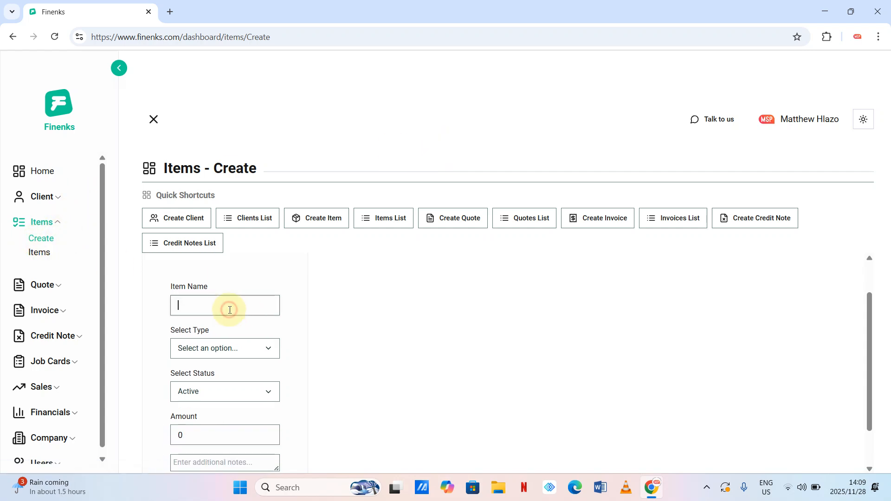
{"action": "type", "text": "Logo"}
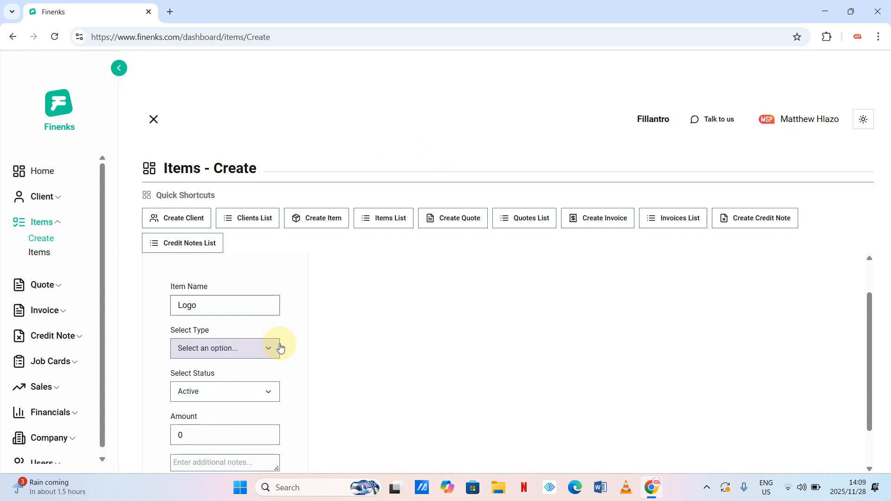
- Set the item type to Service and status to Active
{"action": "left_click", "coordinate": [273, 351]}
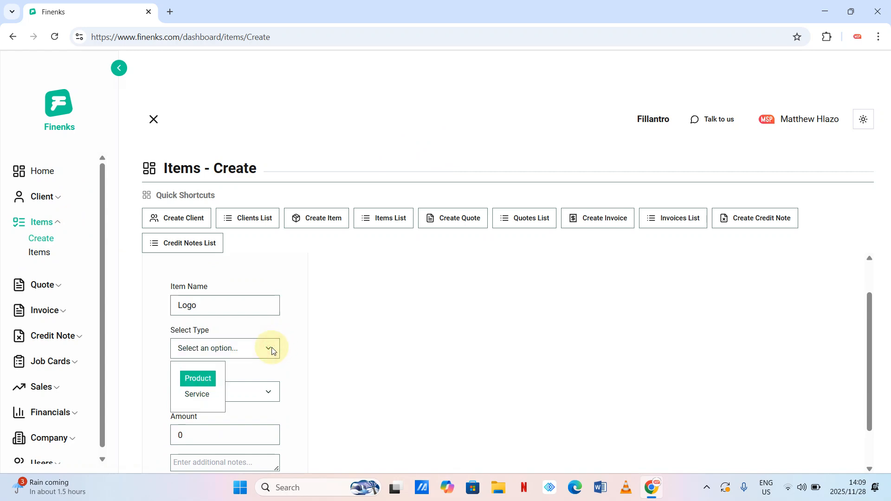
{"action": "left_click", "coordinate": [207, 379]}
{"action": "scroll", "coordinate": [232, 385], "scroll_direction": "down", "scroll_amount": 1}
{"action": "scroll", "coordinate": [232, 389], "scroll_direction": "down", "scroll_amount": 1}
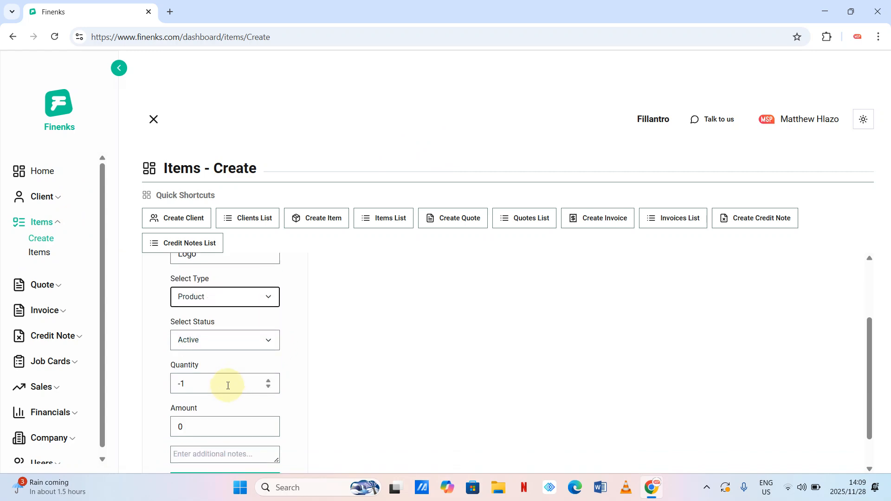
{"action": "scroll", "coordinate": [267, 358], "scroll_direction": "up", "scroll_amount": 2}
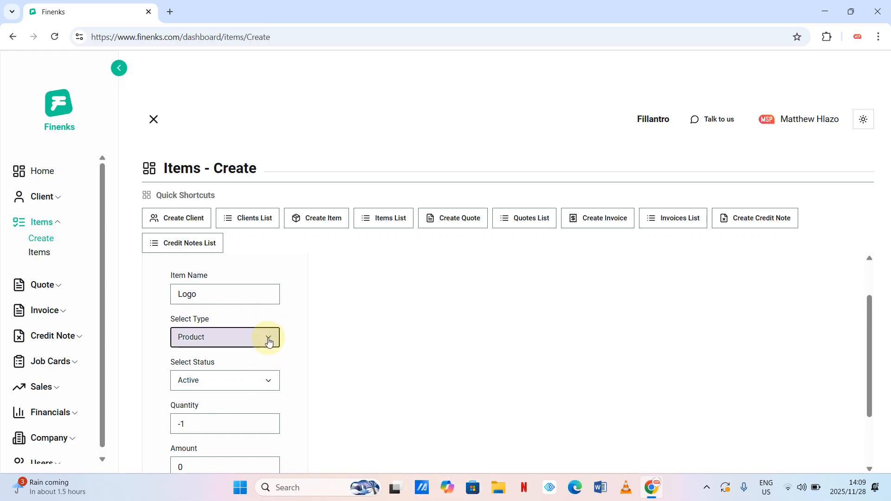
{"action": "left_click", "coordinate": [268, 337]}
{"action": "left_click", "coordinate": [201, 386]}
{"action": "scroll", "coordinate": [199, 385], "scroll_direction": "down", "scroll_amount": 1}
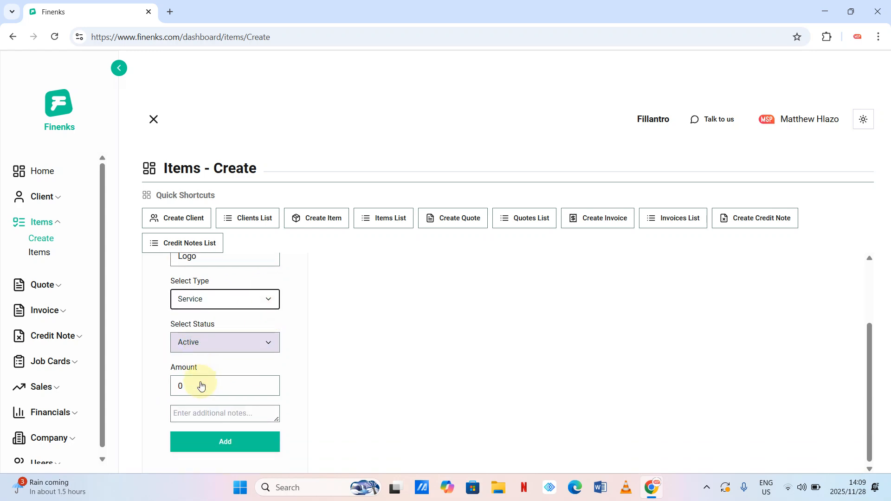
{"action": "left_click", "coordinate": [269, 343]}
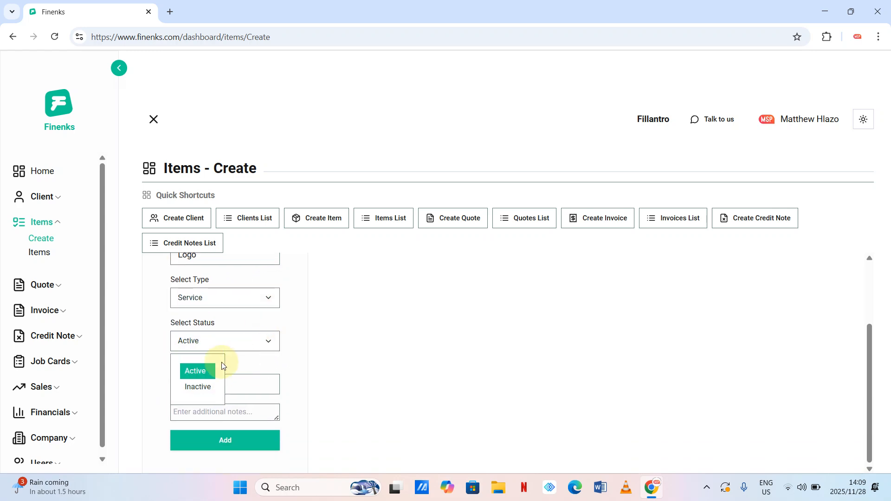
{"action": "left_click", "coordinate": [197, 374]}
- Set the amount to 550, add the note 'logo design', and save the item
{"action": "double_click", "coordinate": [199, 379]}
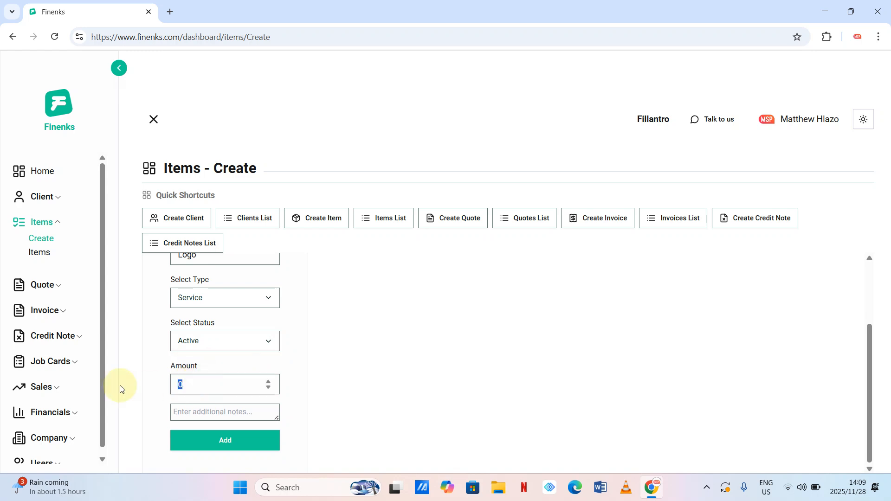
{"action": "type", "text": "550"}
{"action": "left_click", "coordinate": [240, 409]}
{"action": "type", "text": "logo d"}
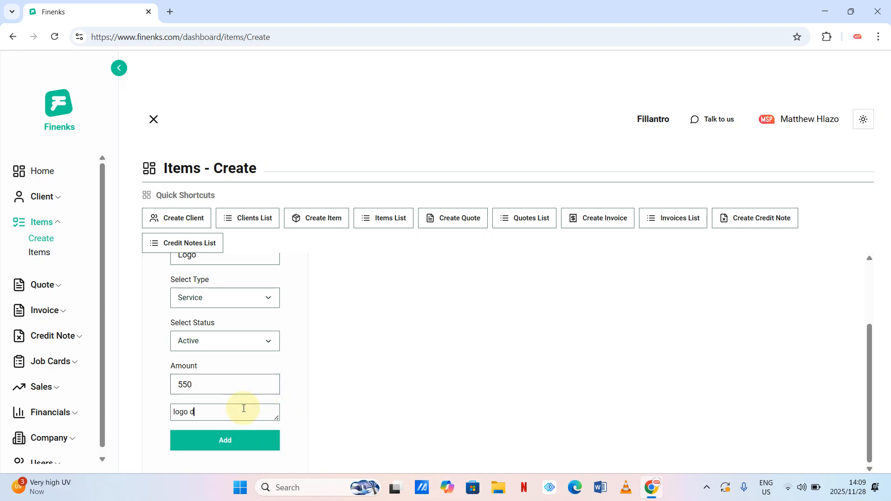
{"action": "type", "text": "esign"}
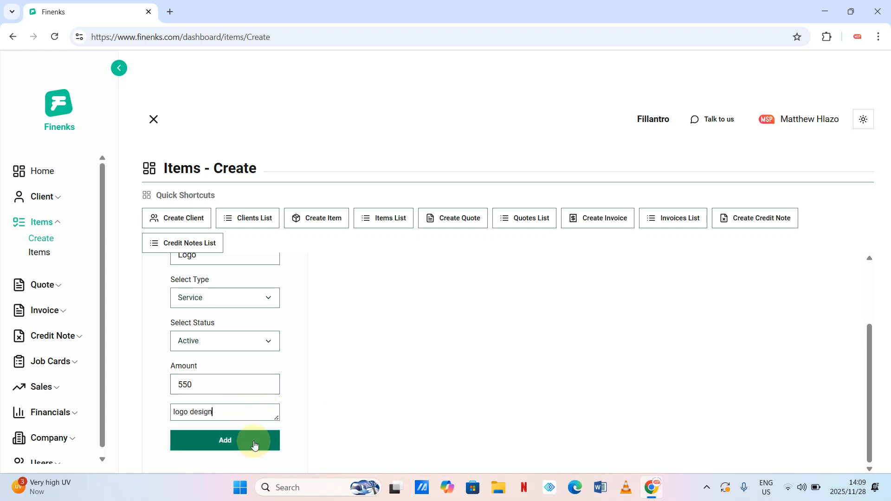
{"action": "left_click", "coordinate": [255, 445]}
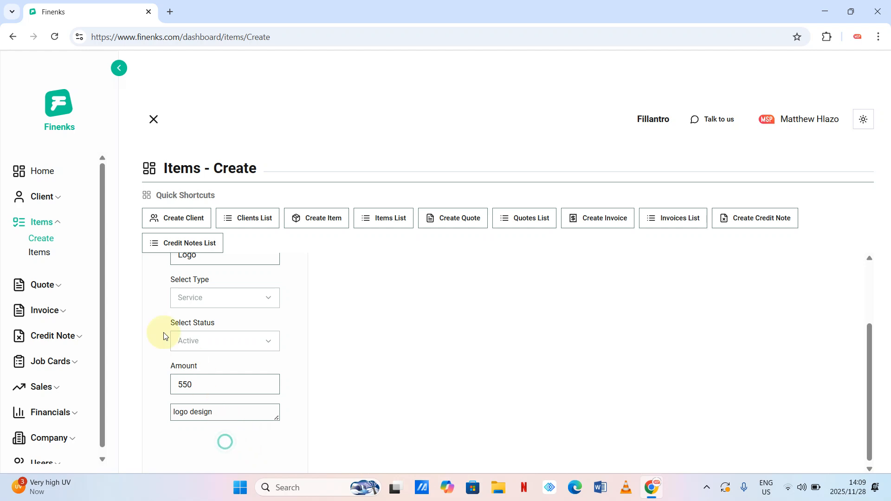
{"action": "left_click", "coordinate": [60, 289]}
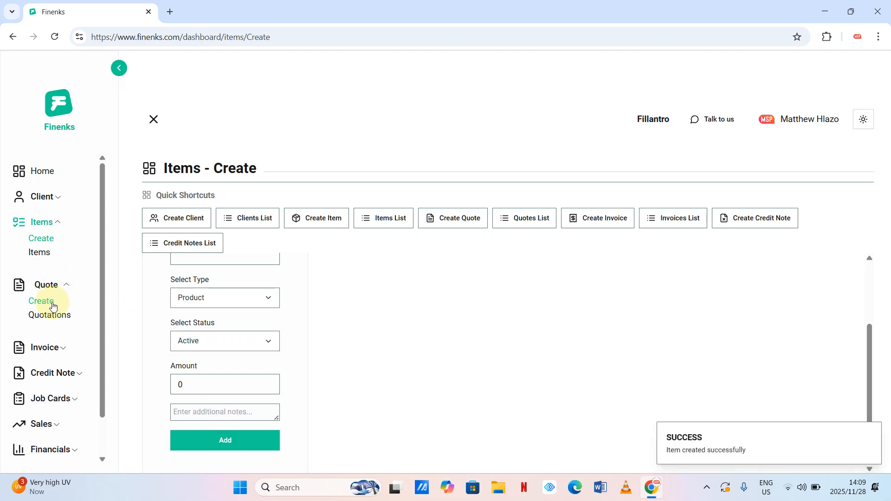
{"action": "left_click", "coordinate": [457, 218]}
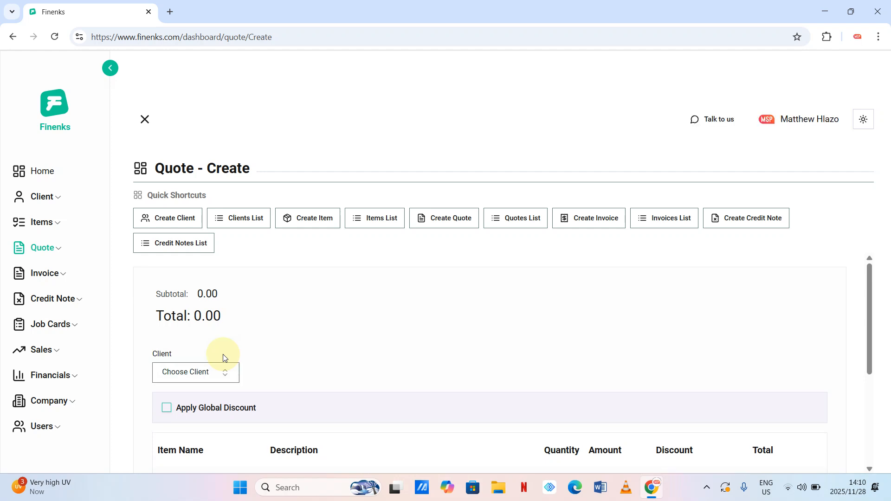
{"action": "scroll", "coordinate": [278, 324], "scroll_direction": "down", "scroll_amount": 1}
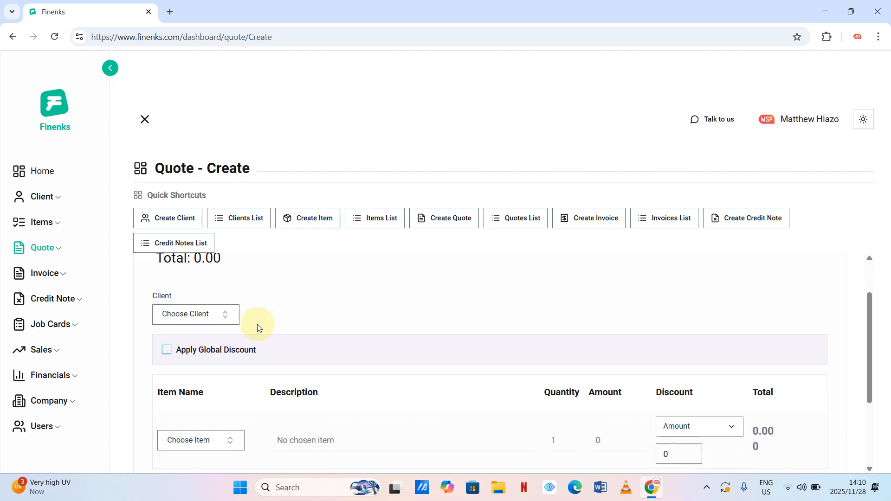
{"action": "left_click", "coordinate": [227, 320]}
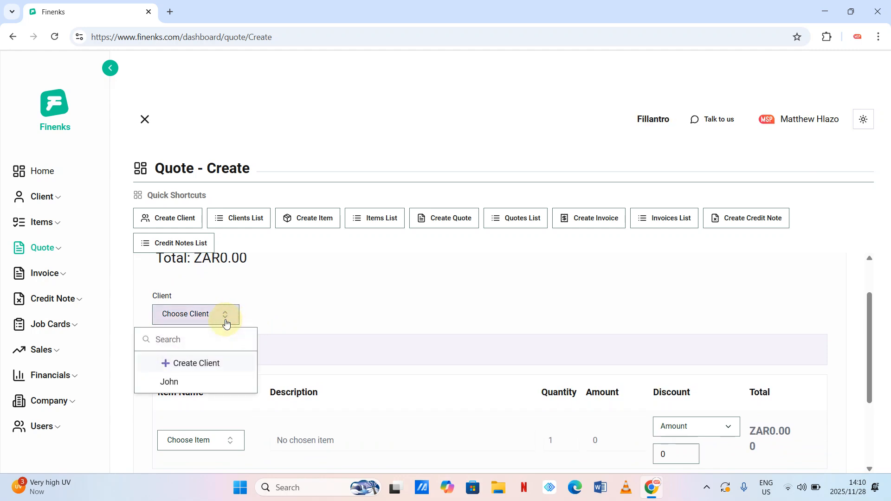
{"action": "left_click", "coordinate": [174, 383]}
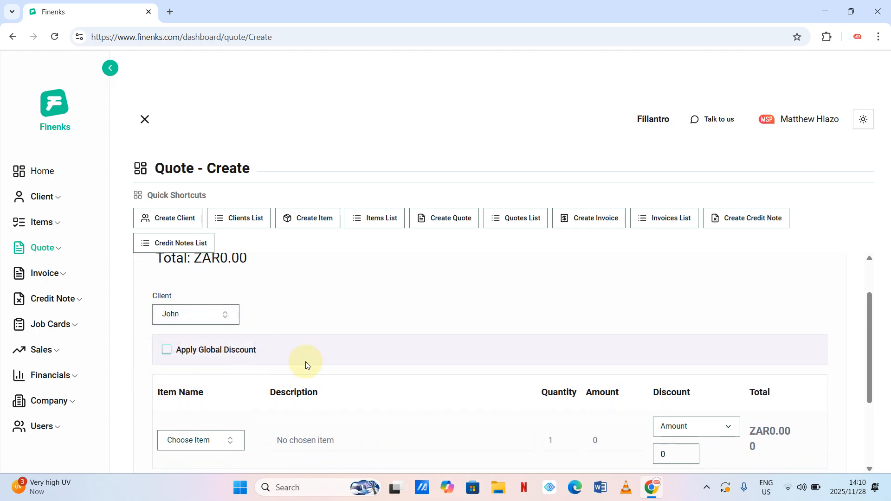
{"action": "scroll", "coordinate": [305, 361], "scroll_direction": "down", "scroll_amount": 1}
{"action": "scroll", "coordinate": [306, 362], "scroll_direction": "down", "scroll_amount": 2}
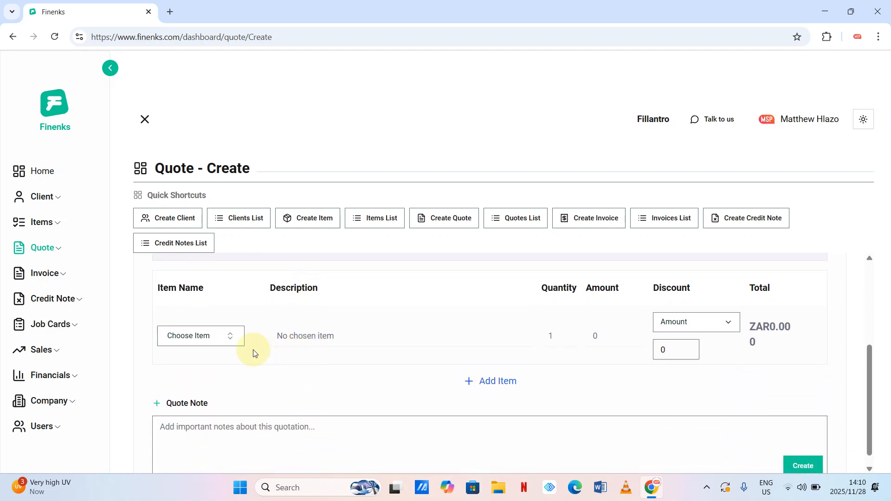
{"action": "left_click", "coordinate": [239, 338]}
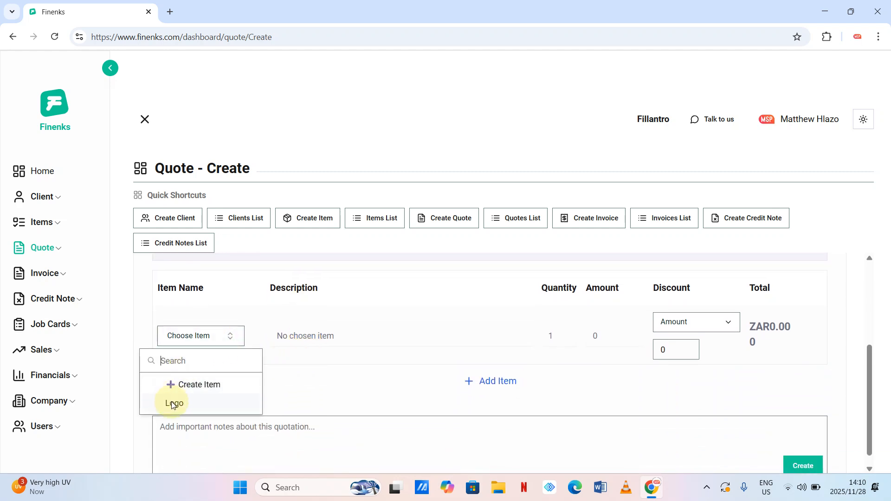
{"action": "left_click", "coordinate": [173, 404]}
{"action": "scroll", "coordinate": [374, 329], "scroll_direction": "up", "scroll_amount": 4}
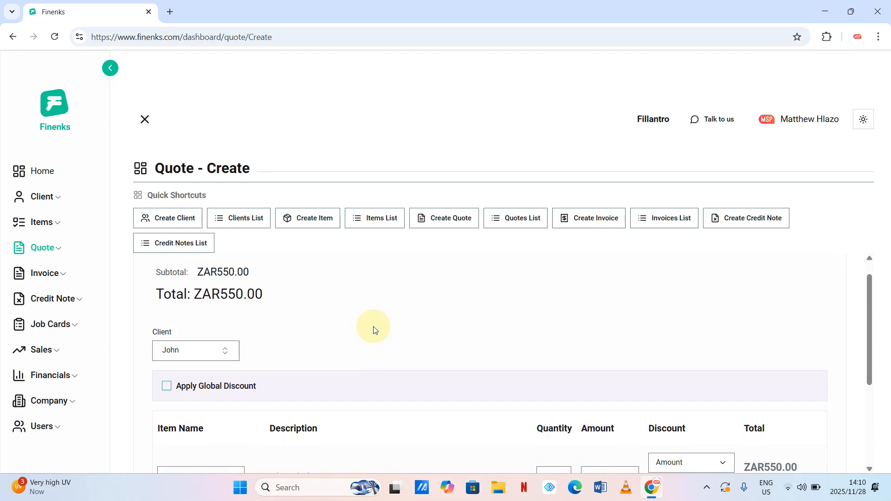
{"action": "scroll", "coordinate": [375, 329], "scroll_direction": "down", "scroll_amount": 4}
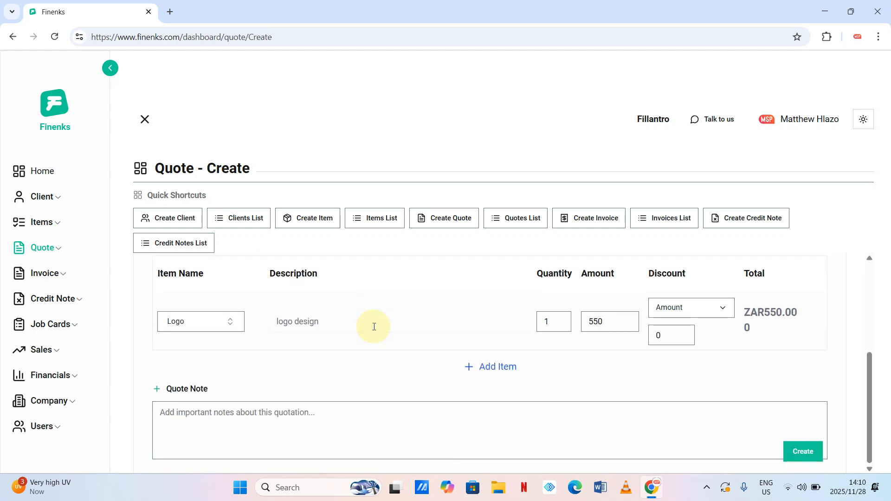
- Write the note 'This quote is valid for today only' and save the ZAR550 Logo quote
{"action": "left_click", "coordinate": [240, 420]}
{"action": "type", "text": "this is"}
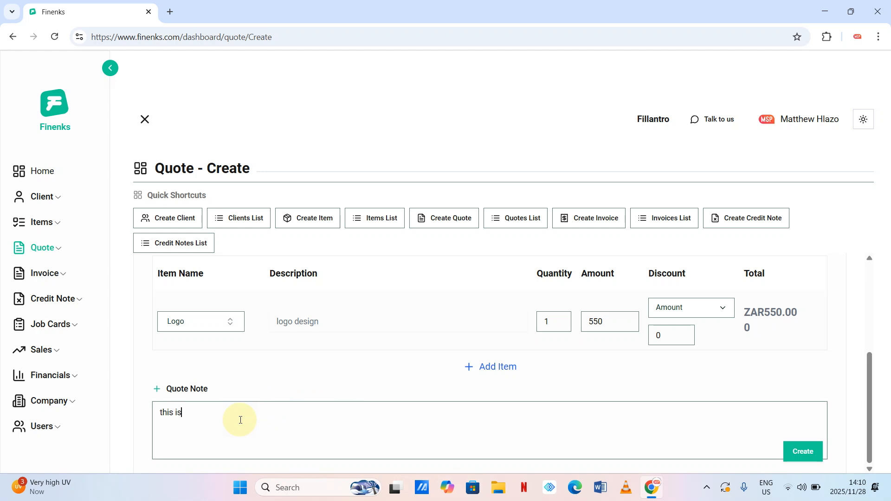
{"action": "key", "text": "BackSpace"}
{"action": "key", "text": "BackSpace"}
{"action": "key", "text": "BackSpace"}
{"action": "key", "text": "BackSpace"}
{"action": "key", "text": "BackSpace"}
{"action": "key", "text": "BackSpace"}
{"action": "key", "text": "BackSpace"}
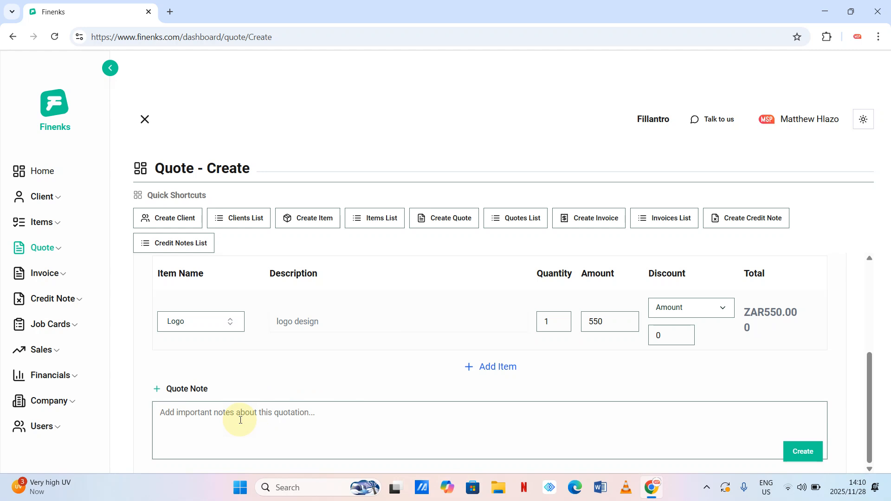
{"action": "left_click", "coordinate": [240, 420]}
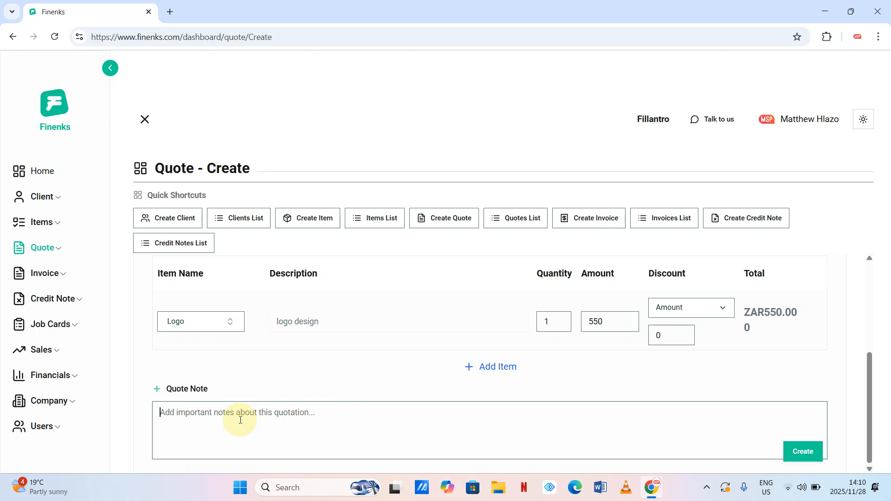
{"action": "type", "text": "This "}
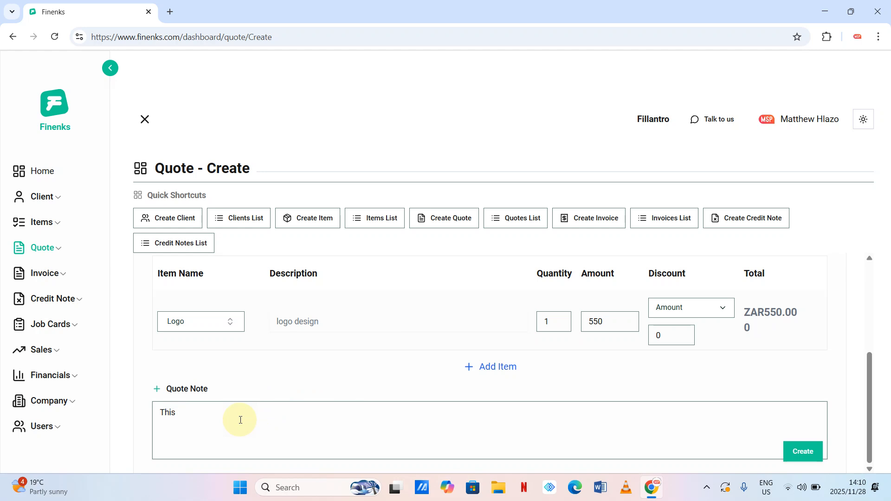
{"action": "type", "text": "quote is valid for today only"}
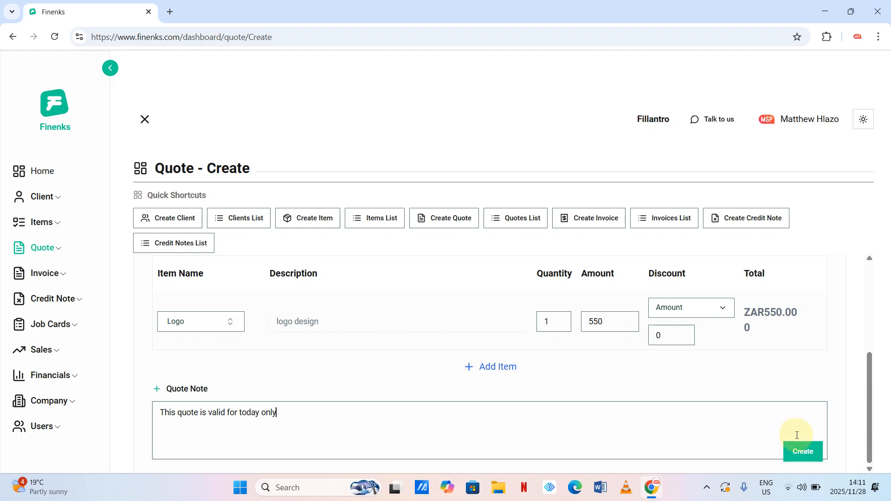
{"action": "left_click", "coordinate": [802, 453]}
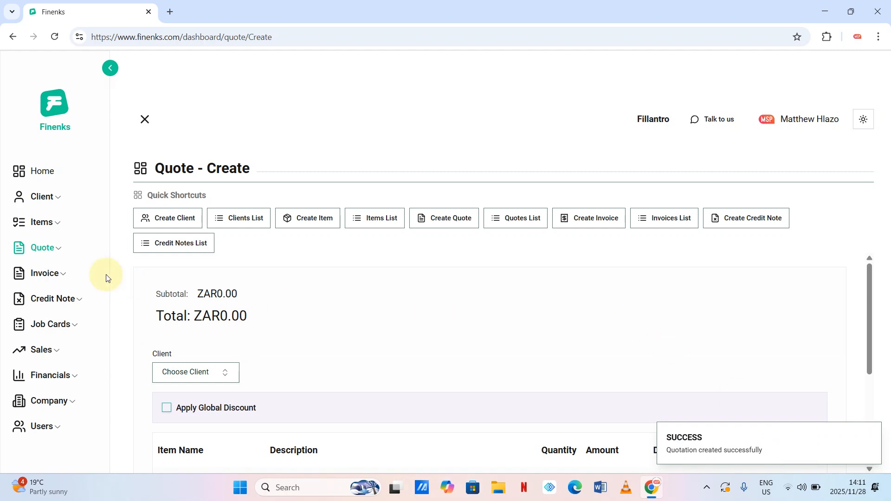
{"action": "left_click", "coordinate": [59, 249]}
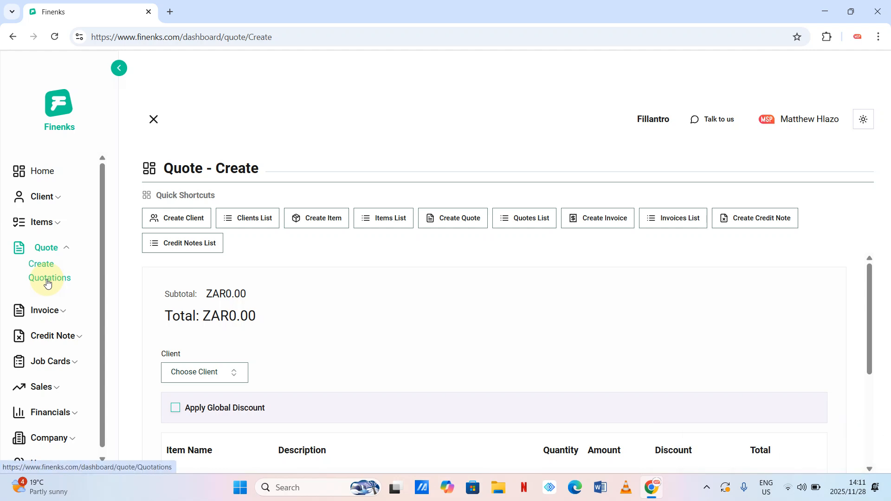
{"action": "left_click", "coordinate": [49, 279]}
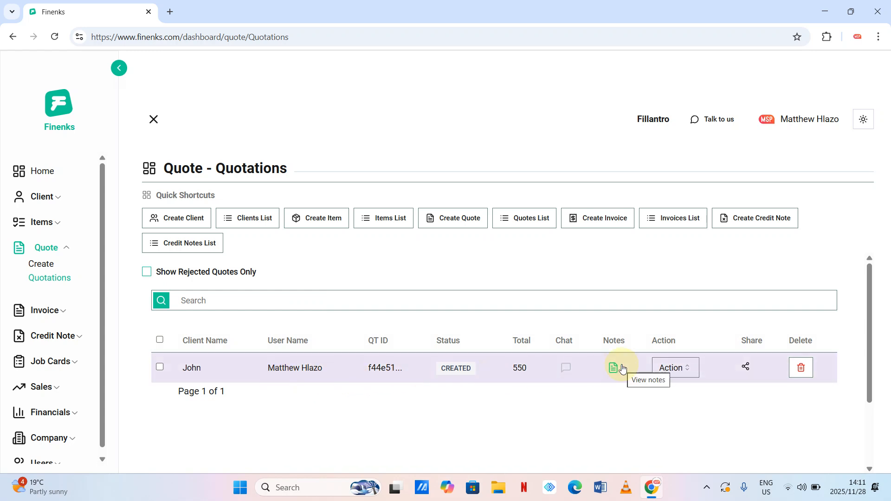
{"action": "left_click", "coordinate": [461, 222]}
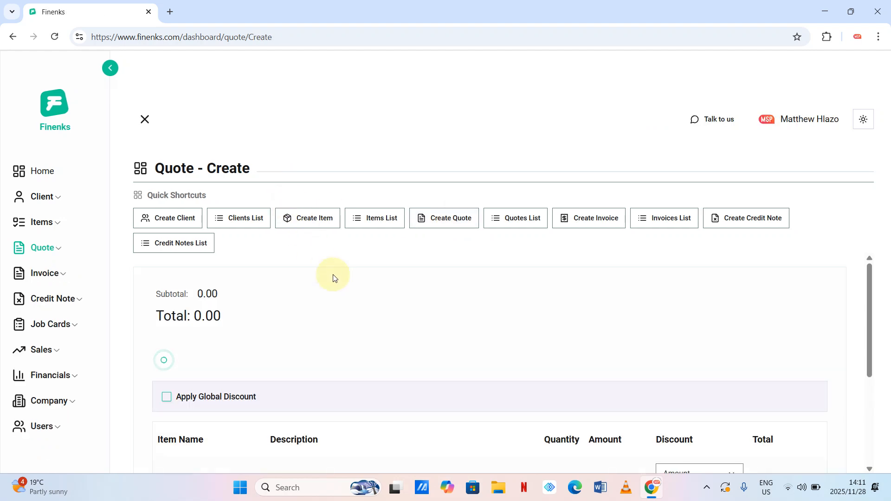
- Start a new client named George with the saved contact details and type Company
{"action": "scroll", "coordinate": [334, 277], "scroll_direction": "down", "scroll_amount": 2}
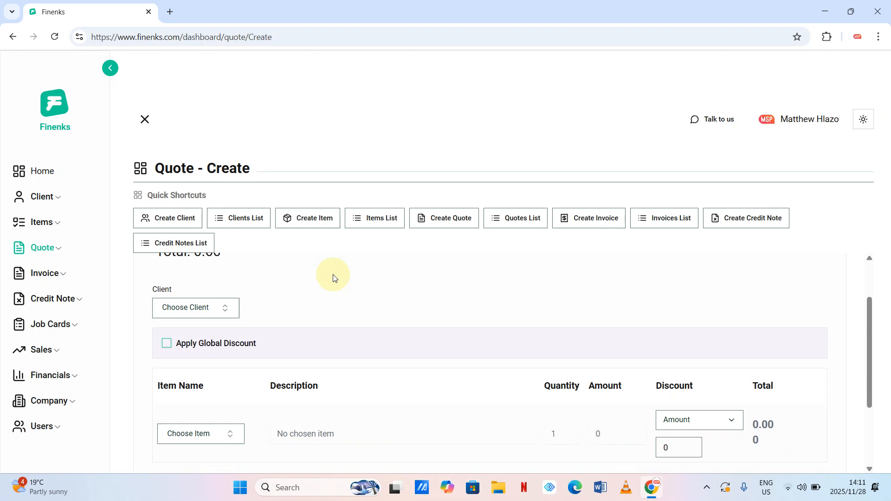
{"action": "left_click", "coordinate": [225, 302]}
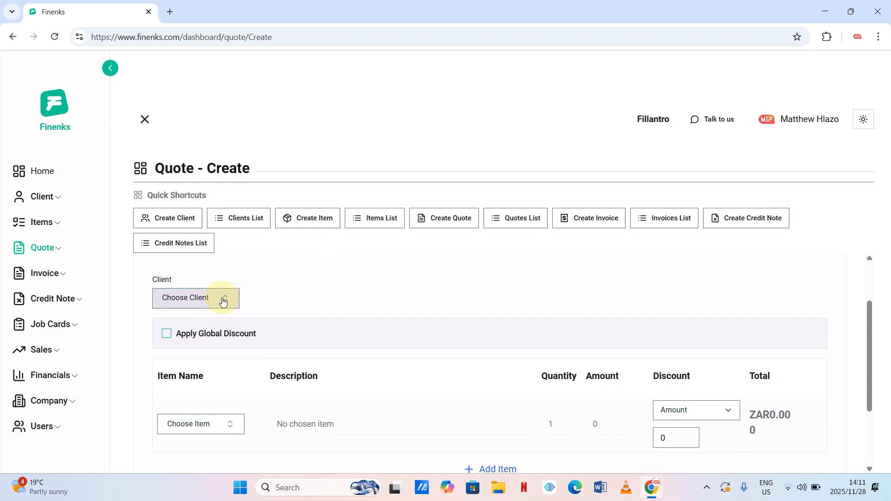
{"action": "left_click", "coordinate": [223, 301]}
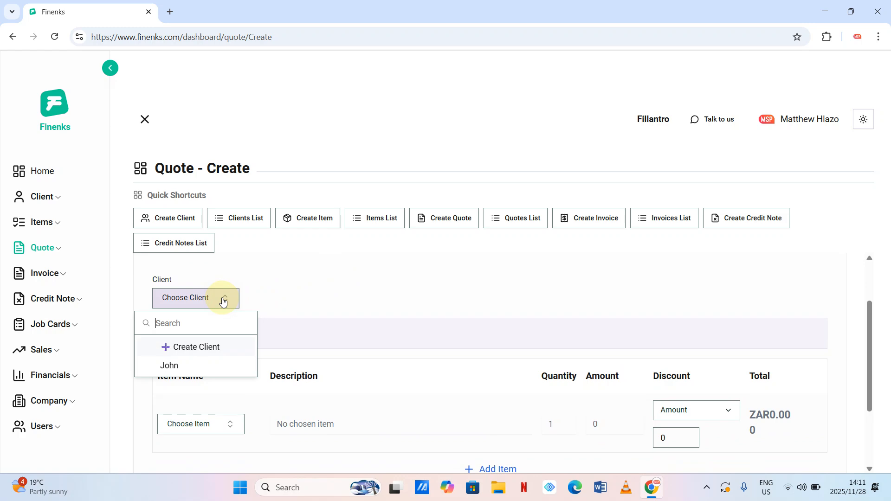
{"action": "left_click", "coordinate": [187, 349]}
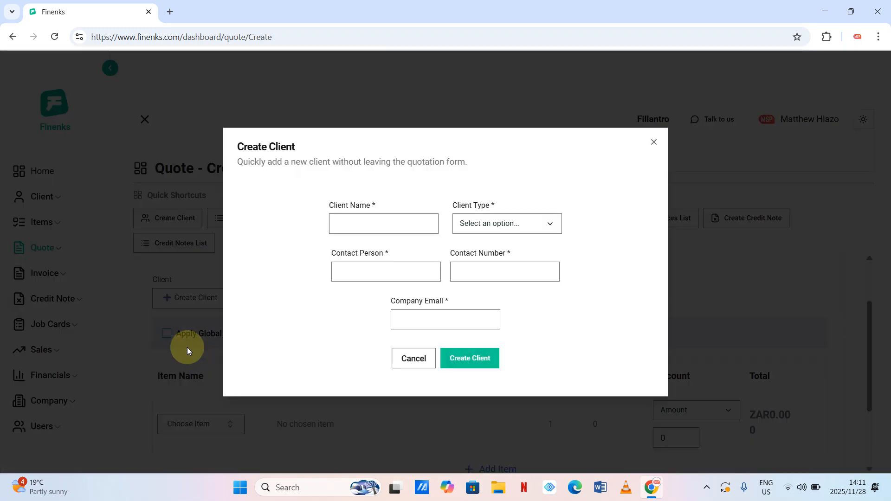
{"action": "type", "text": "George"}
{"action": "left_click", "coordinate": [397, 267]}
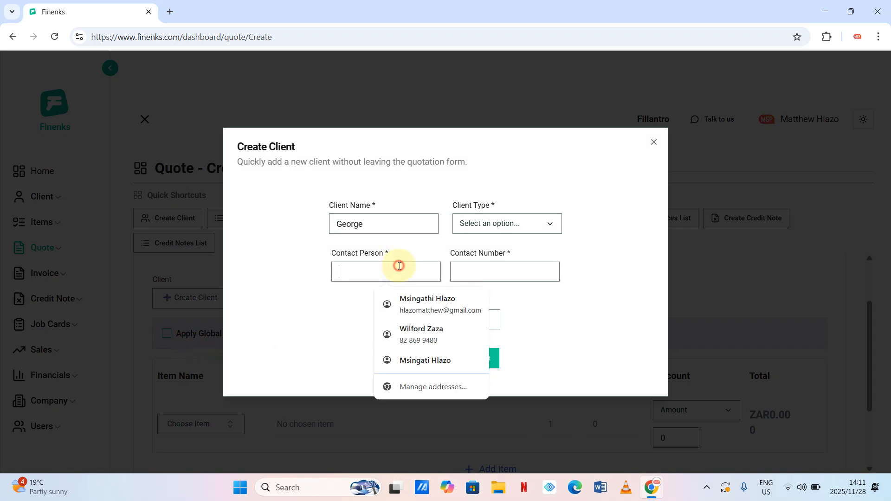
{"action": "left_click", "coordinate": [417, 299]}
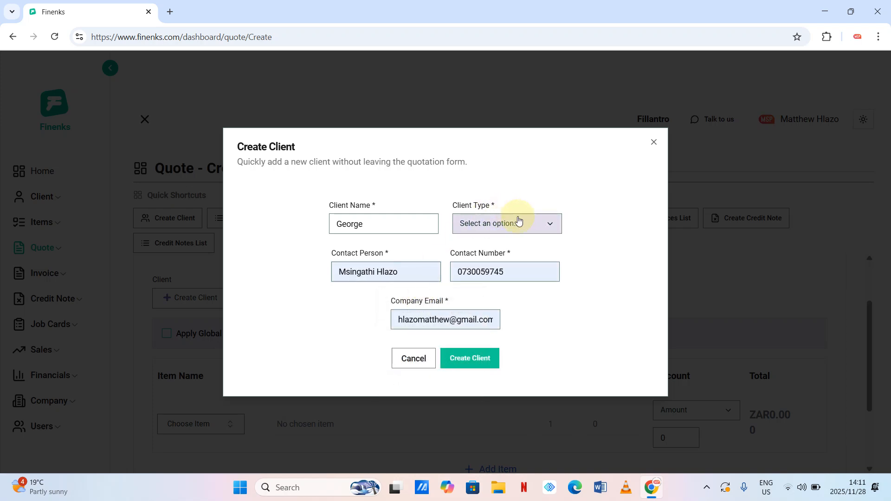
{"action": "left_click", "coordinate": [541, 224]}
{"action": "left_click", "coordinate": [485, 255]}
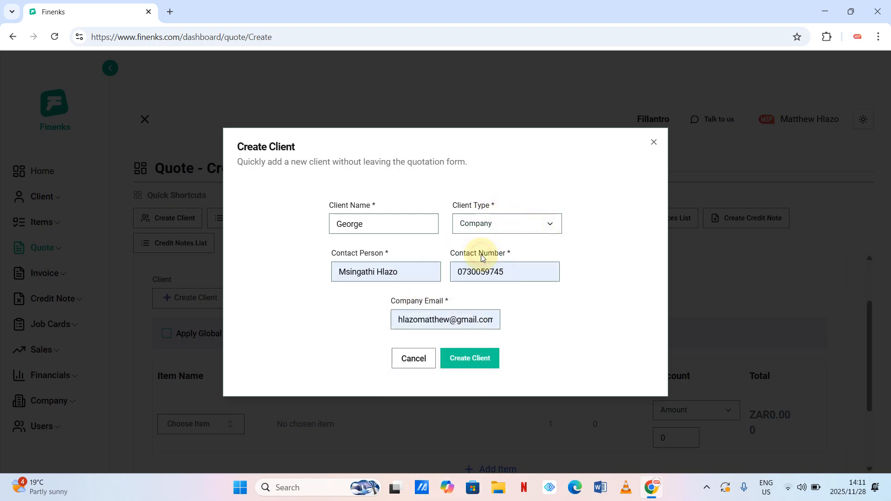
{"action": "left_click", "coordinate": [469, 356]}
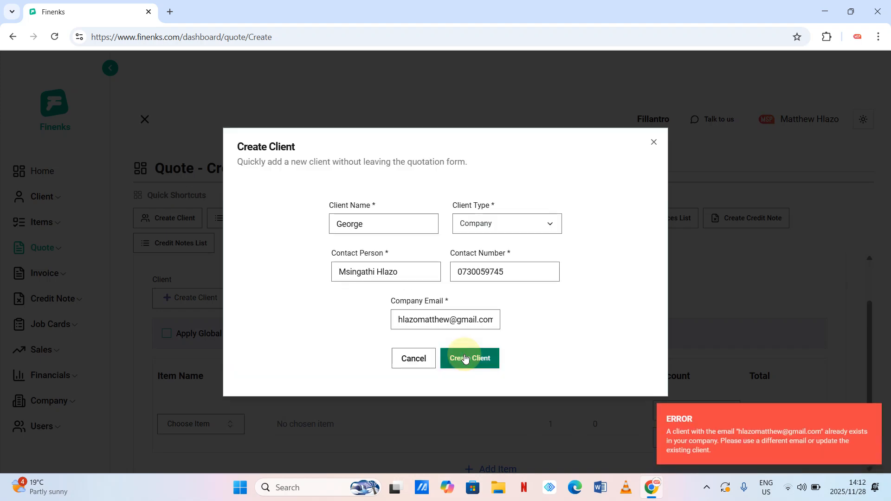
- Give George a unique e-mail address and save the new client
{"action": "mouse_move", "coordinate": [727, 422]}
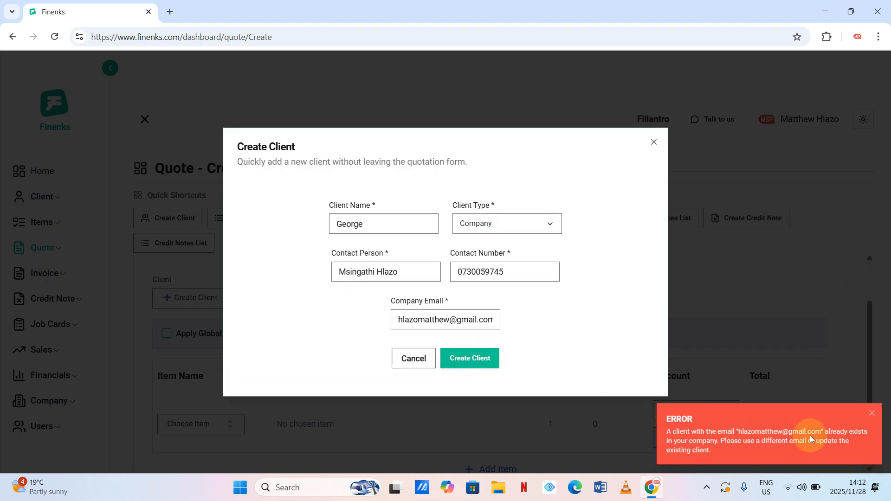
{"action": "double_click", "coordinate": [424, 319]}
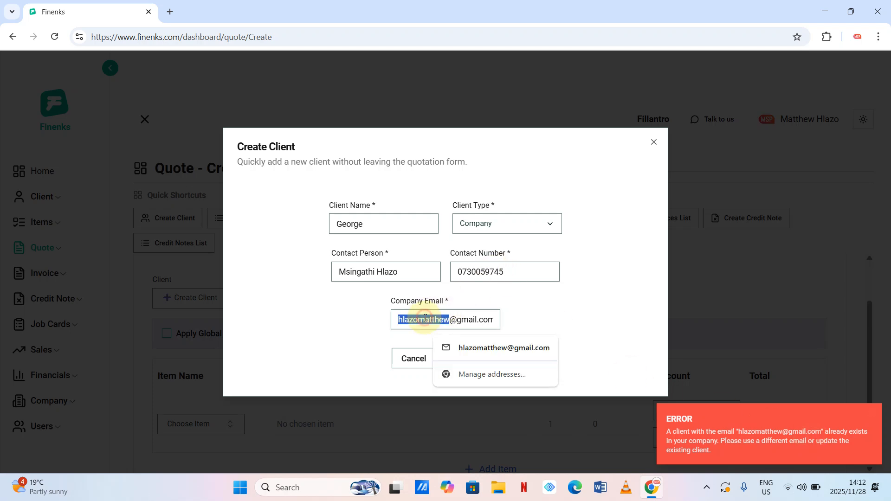
{"action": "type", "text": "george"}
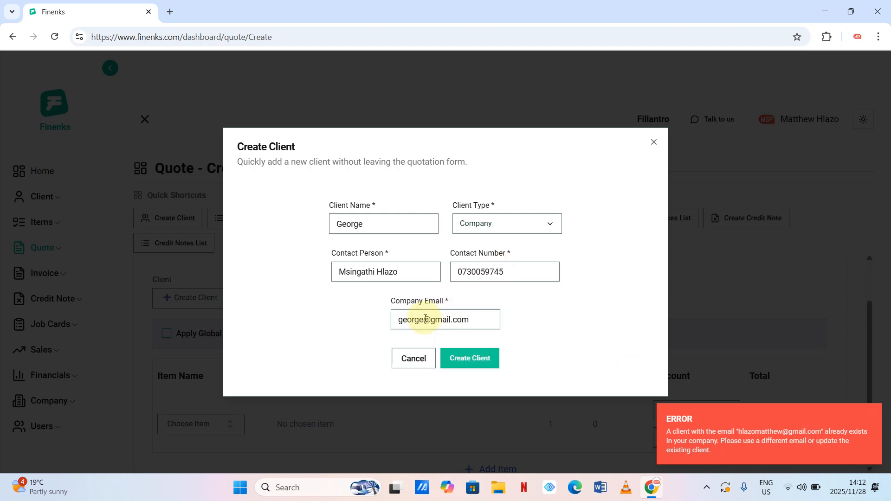
{"action": "left_click", "coordinate": [469, 357]}
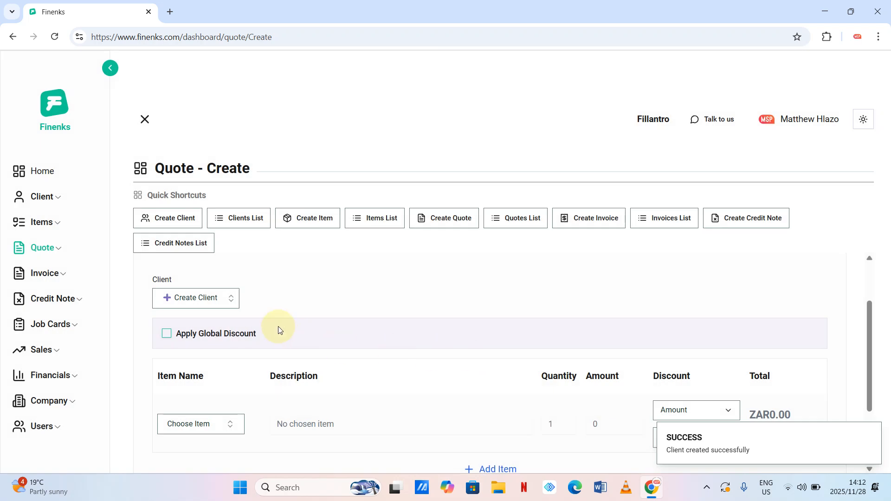
- Select George as the quote's client
{"action": "left_click", "coordinate": [230, 299]}
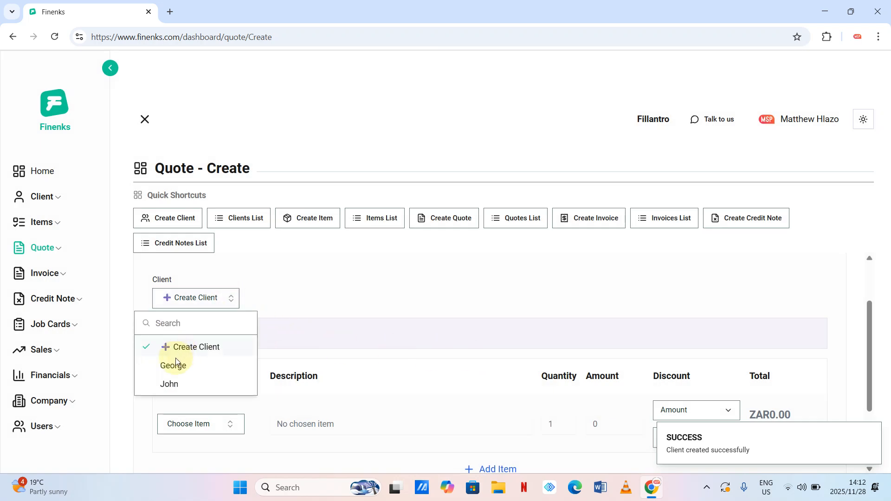
{"action": "left_click", "coordinate": [173, 364]}
{"action": "scroll", "coordinate": [306, 354], "scroll_direction": "down", "scroll_amount": 2}
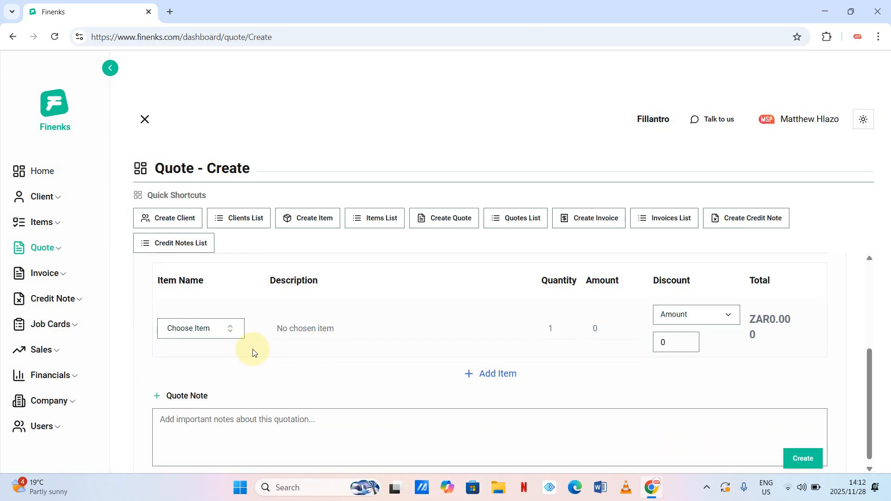
{"action": "left_click", "coordinate": [233, 330]}
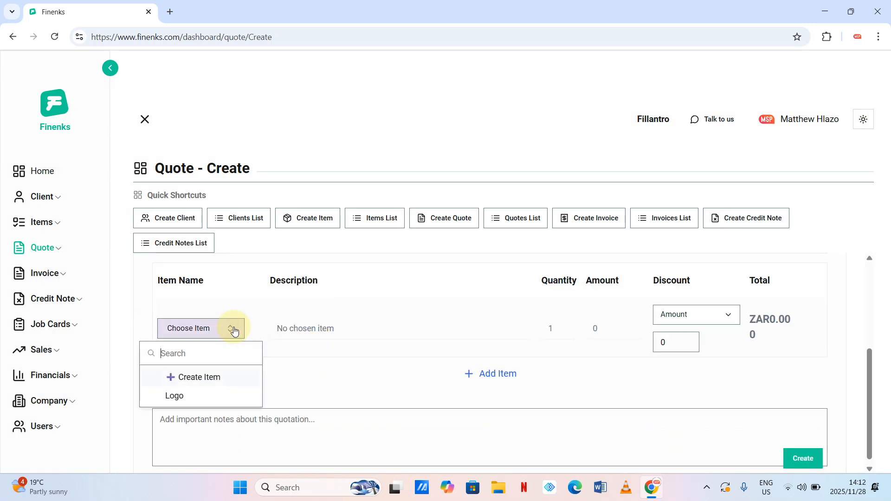
- Start a new item 'Web design' with description '5 page website' priced at 15000
{"action": "left_click", "coordinate": [191, 378]}
{"action": "left_click", "coordinate": [381, 217]}
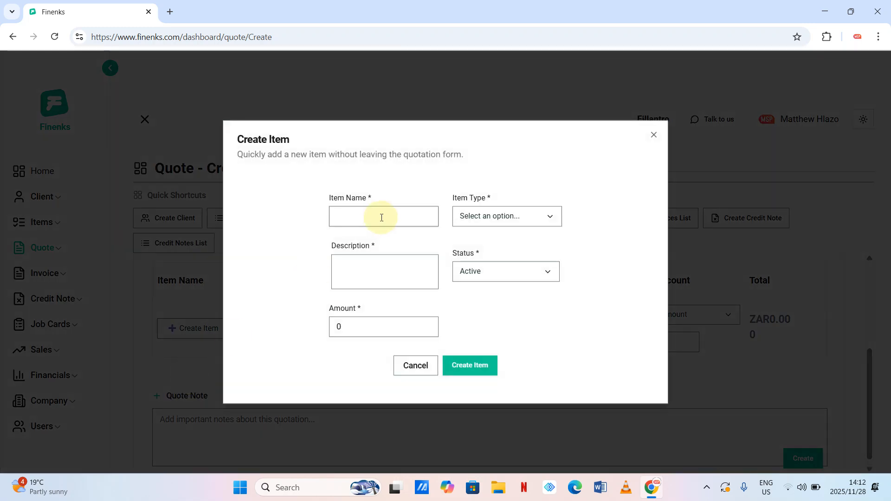
{"action": "type", "text": "Web design"}
{"action": "left_click", "coordinate": [368, 273]}
{"action": "type", "text": "5"}
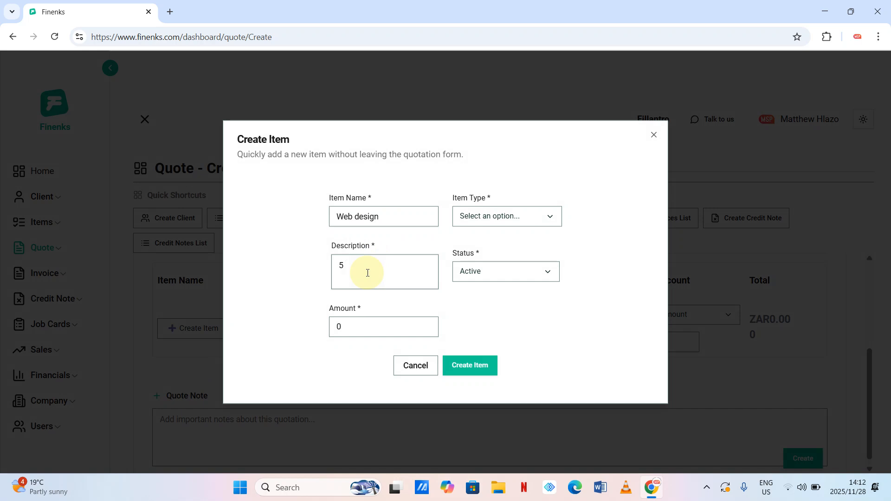
{"action": "type", "text": " page website"}
{"action": "left_click", "coordinate": [348, 332]}
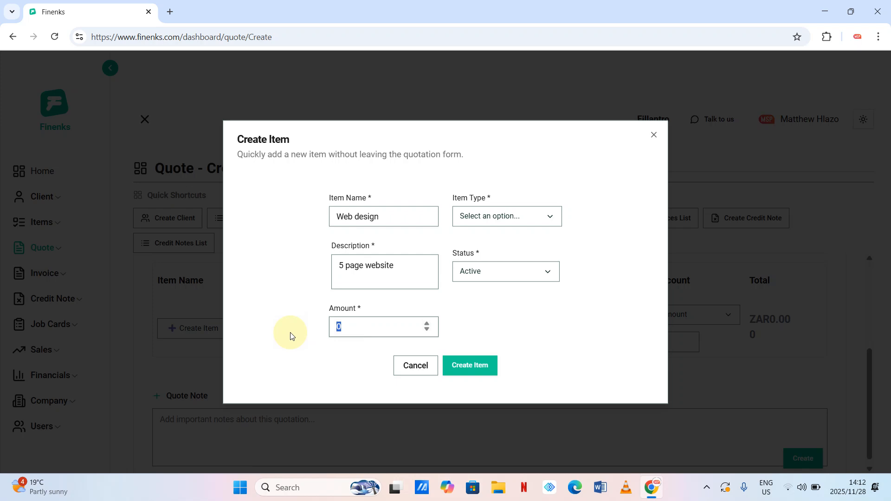
{"action": "type", "text": "15000"}
- Save Web design as an Active Service item and use it on the quote line
{"action": "left_click", "coordinate": [542, 213]}
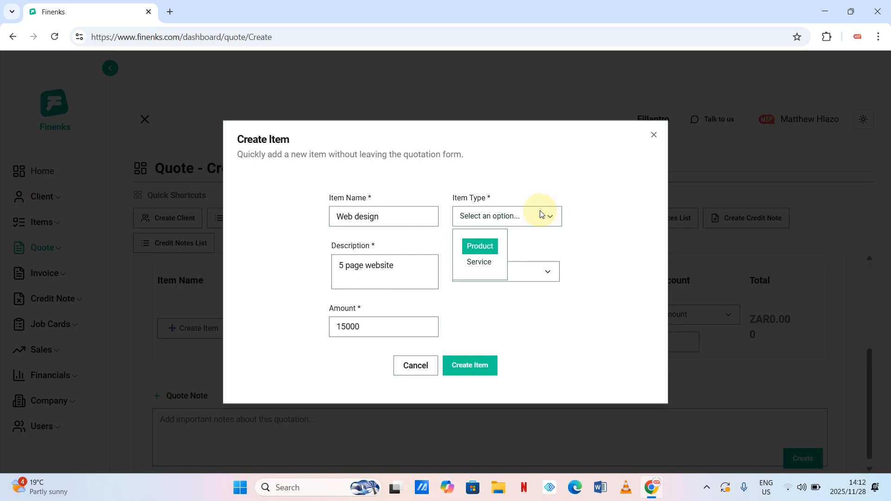
{"action": "left_click", "coordinate": [480, 261]}
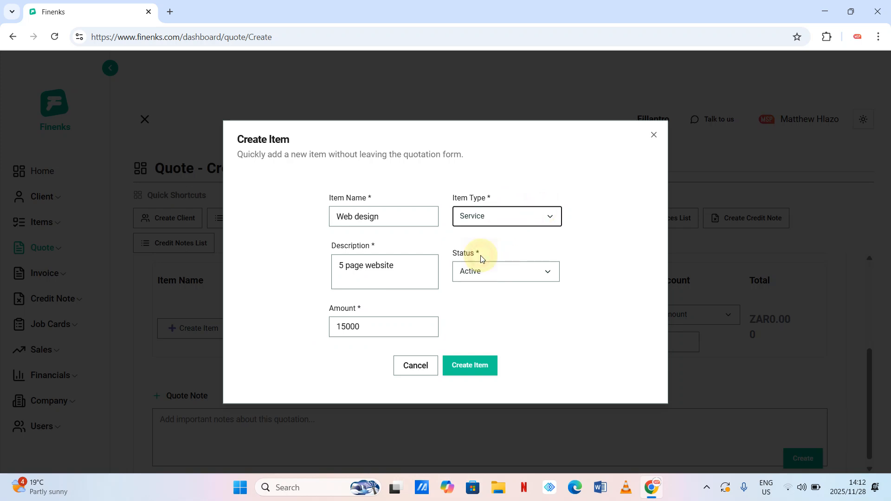
{"action": "left_click", "coordinate": [557, 278]}
{"action": "left_click", "coordinate": [598, 303]}
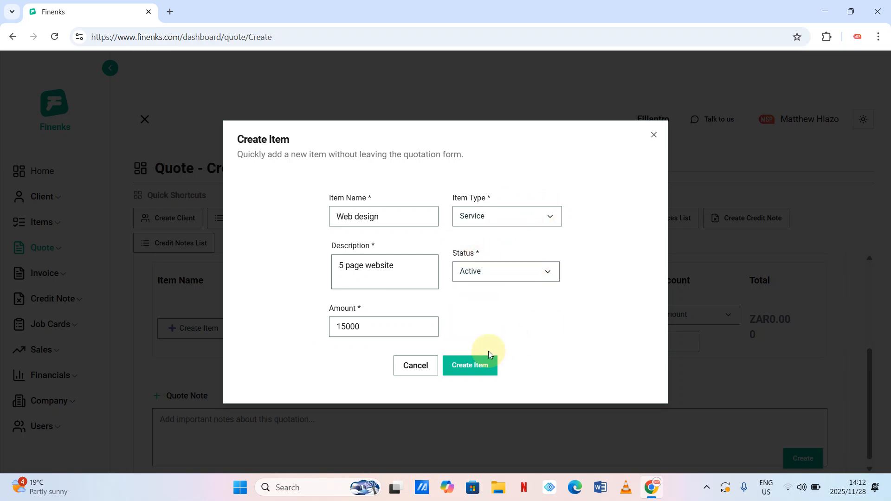
{"action": "left_click", "coordinate": [475, 365]}
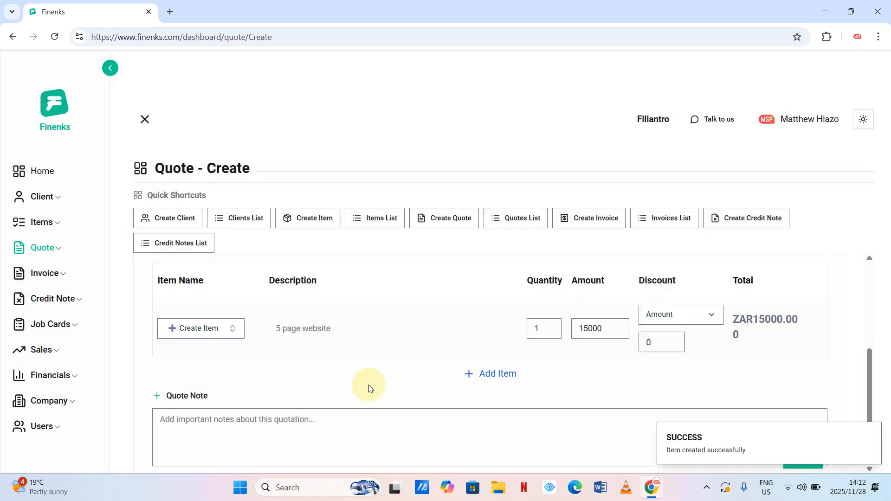
{"action": "left_click", "coordinate": [234, 330]}
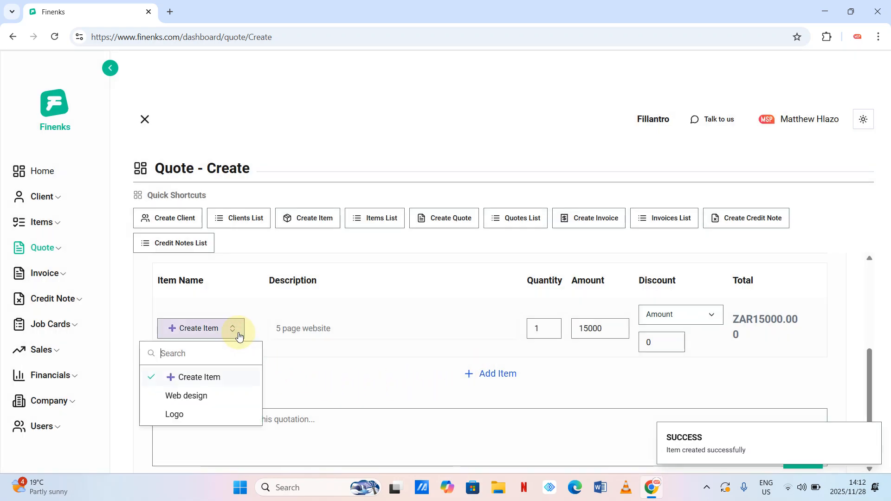
{"action": "left_click", "coordinate": [184, 399]}
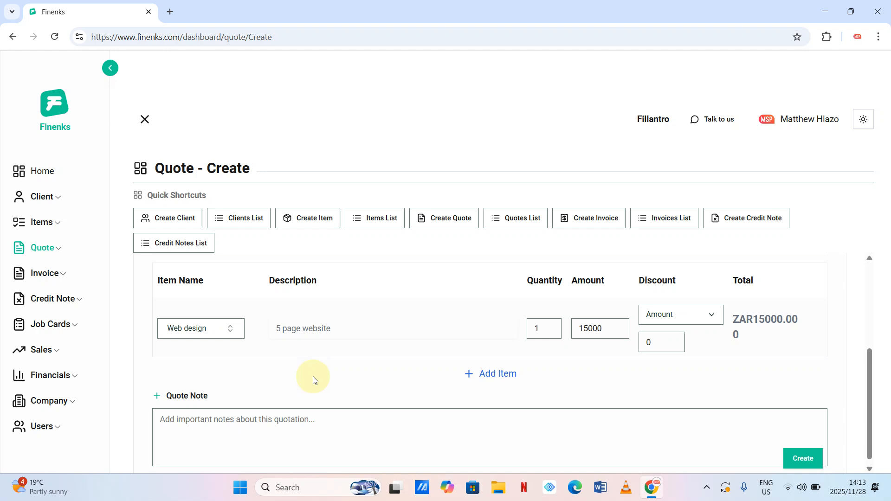
- Enable Apply Global Discount, set its type to Percentage and its value to 30
{"action": "scroll", "coordinate": [314, 380], "scroll_direction": "up", "scroll_amount": 1}
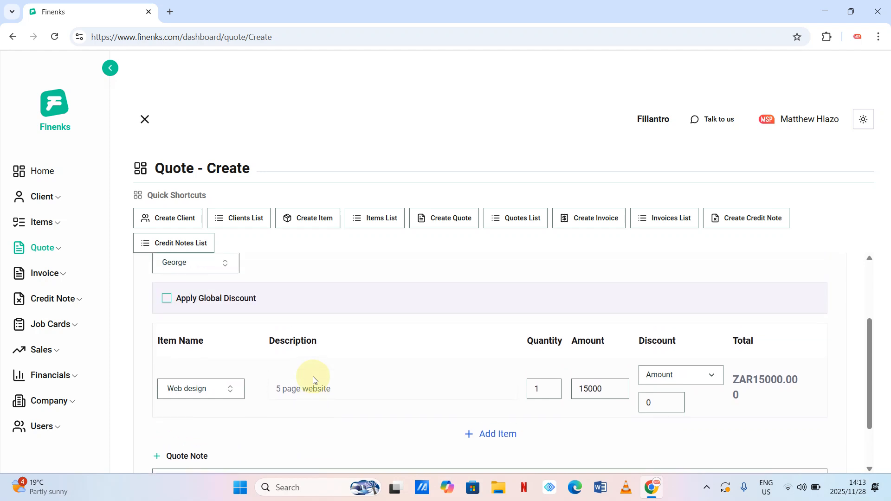
{"action": "scroll", "coordinate": [314, 380], "scroll_direction": "up", "scroll_amount": 1}
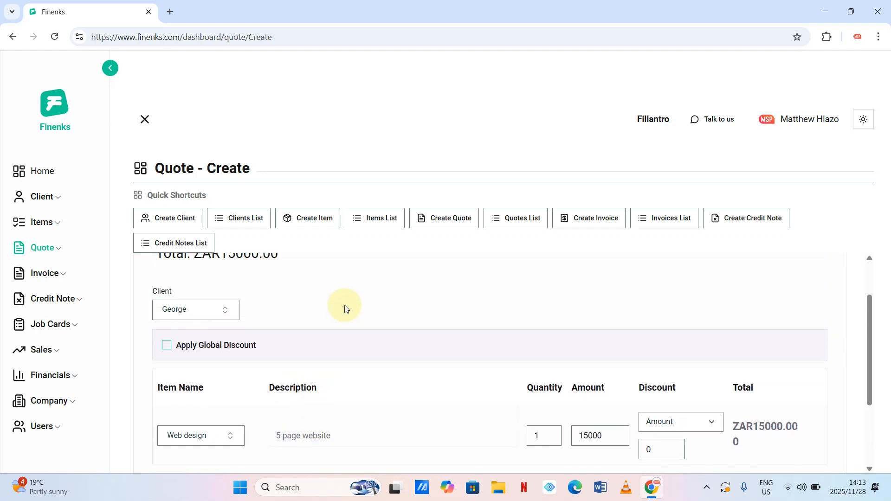
{"action": "scroll", "coordinate": [344, 305], "scroll_direction": "down", "scroll_amount": 1}
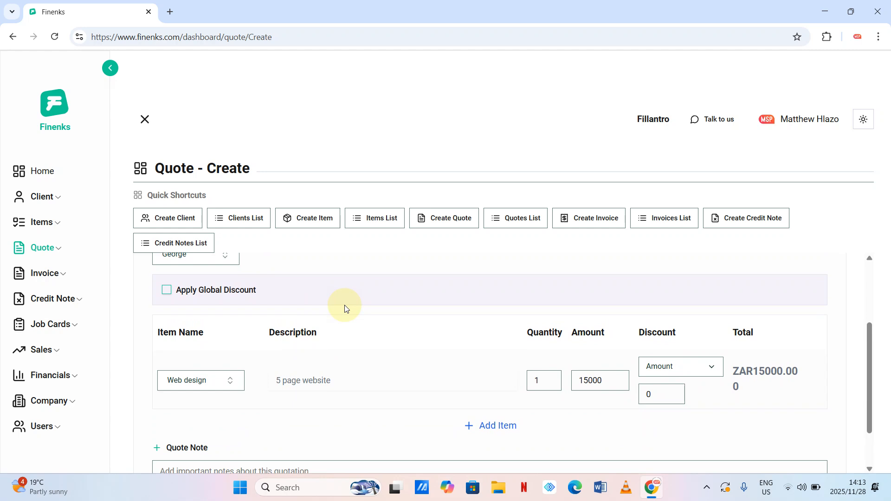
{"action": "scroll", "coordinate": [345, 308], "scroll_direction": "up", "scroll_amount": 1}
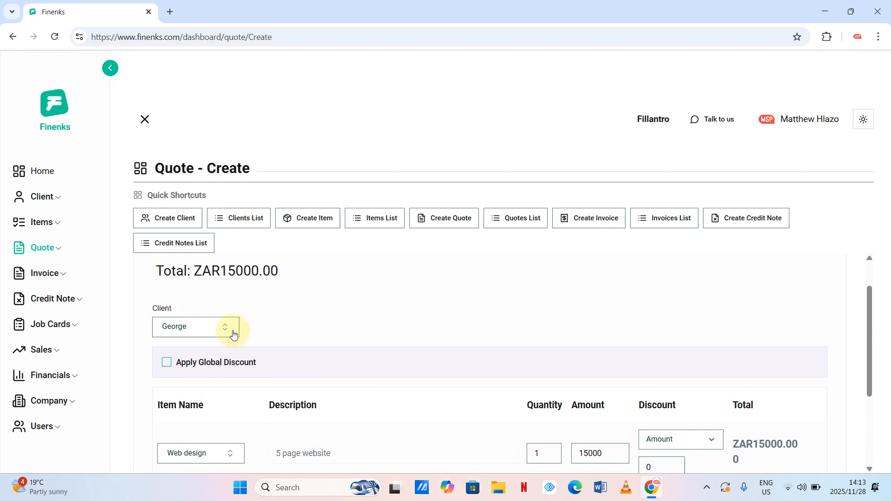
{"action": "left_click", "coordinate": [168, 367]}
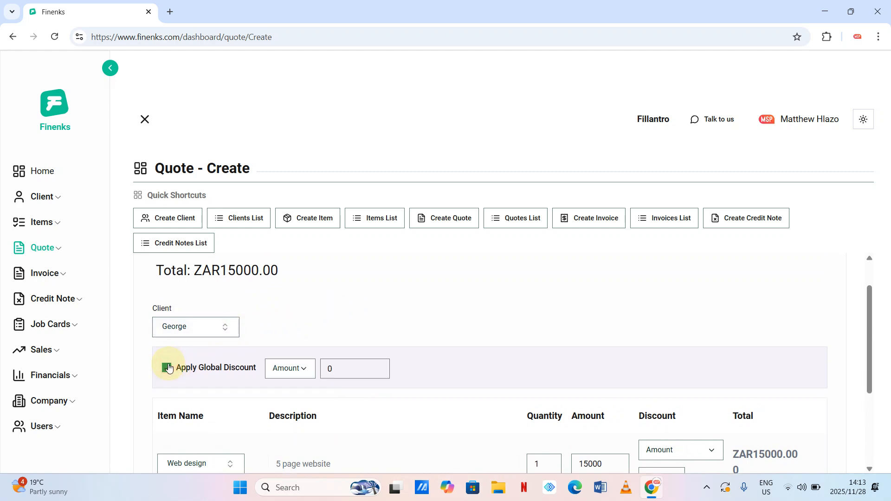
{"action": "scroll", "coordinate": [317, 370], "scroll_direction": "down", "scroll_amount": 1}
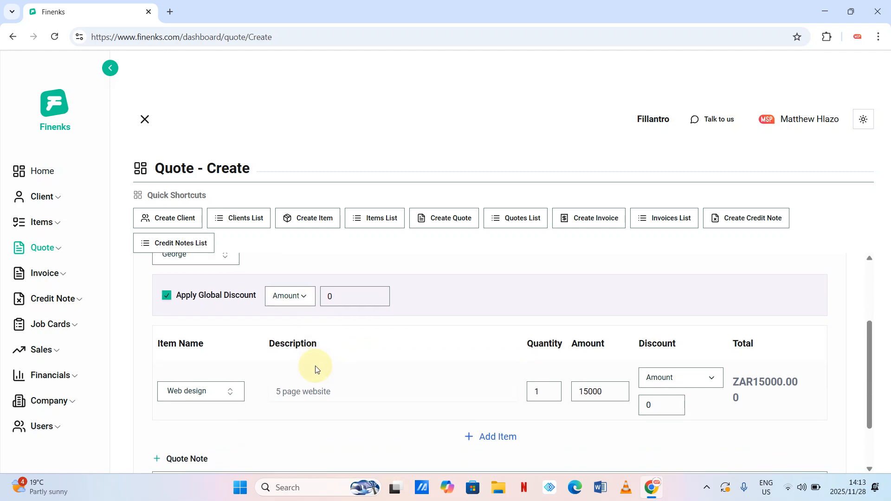
{"action": "double_click", "coordinate": [338, 297]}
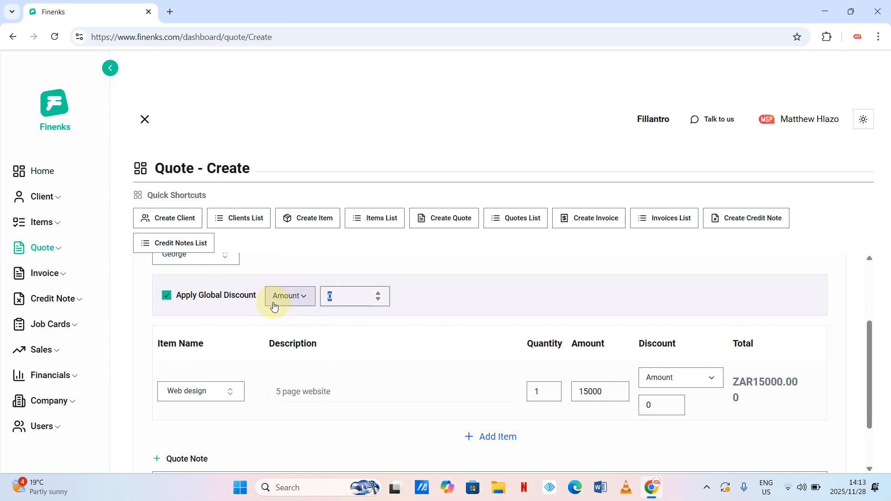
{"action": "type", "text": "500"}
{"action": "left_click", "coordinate": [293, 299]}
{"action": "left_click", "coordinate": [296, 342]}
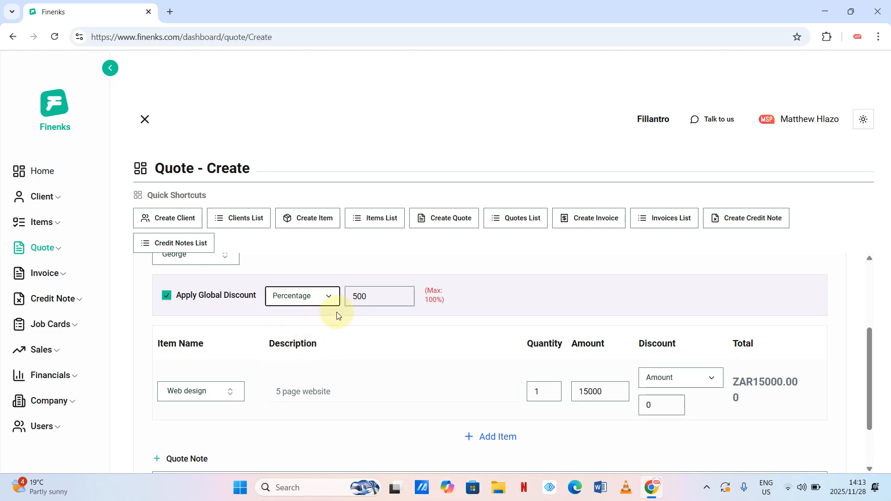
{"action": "double_click", "coordinate": [374, 297]}
{"action": "type", "text": "30"}
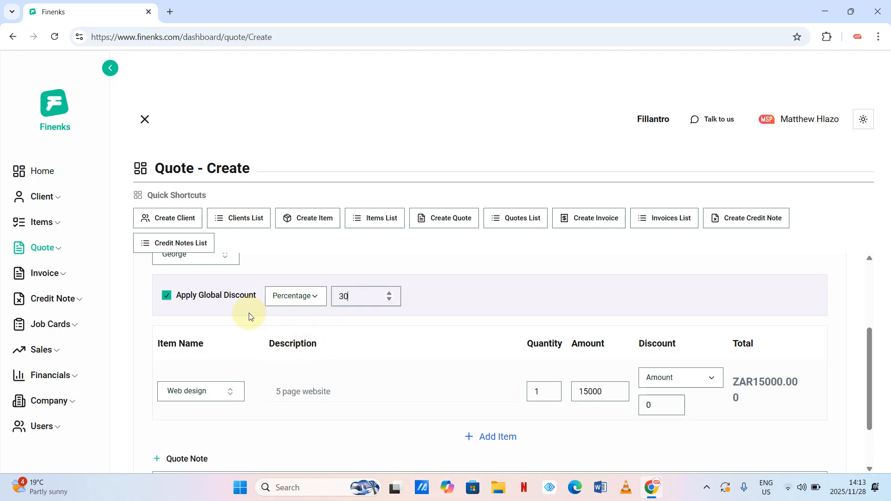
{"action": "left_click", "coordinate": [446, 274]}
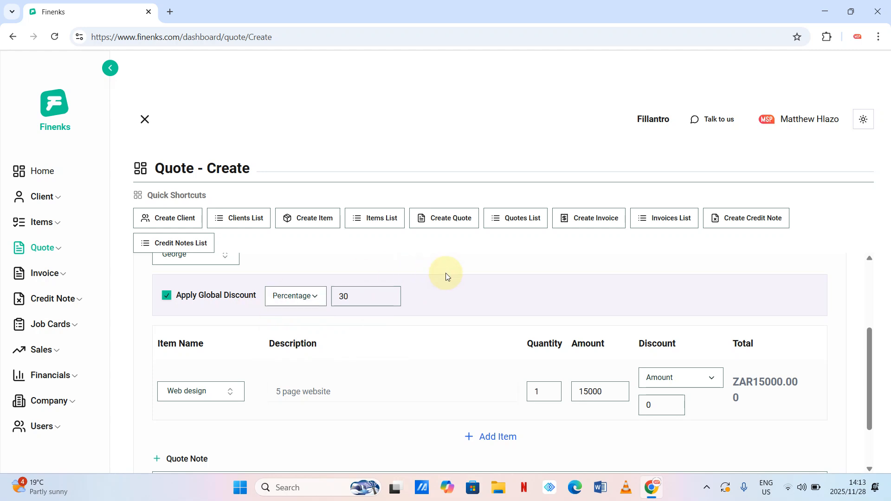
{"action": "scroll", "coordinate": [448, 277], "scroll_direction": "down", "scroll_amount": 1}
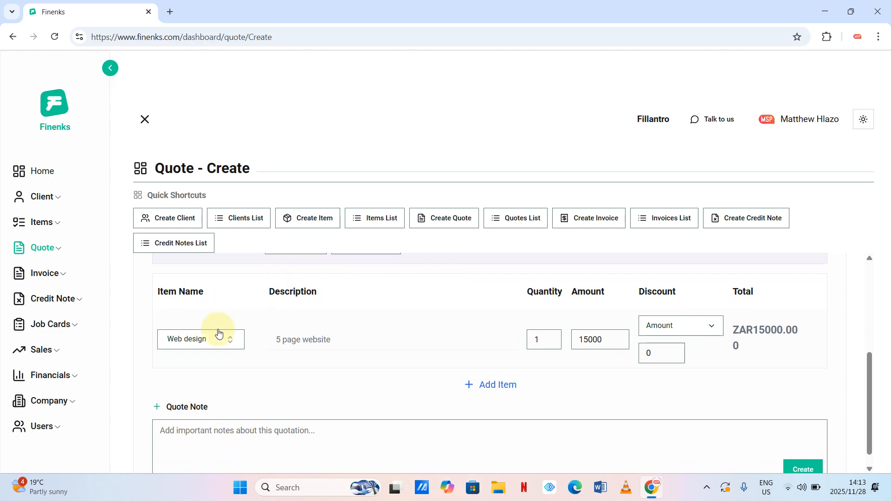
{"action": "scroll", "coordinate": [282, 339], "scroll_direction": "up", "scroll_amount": 2}
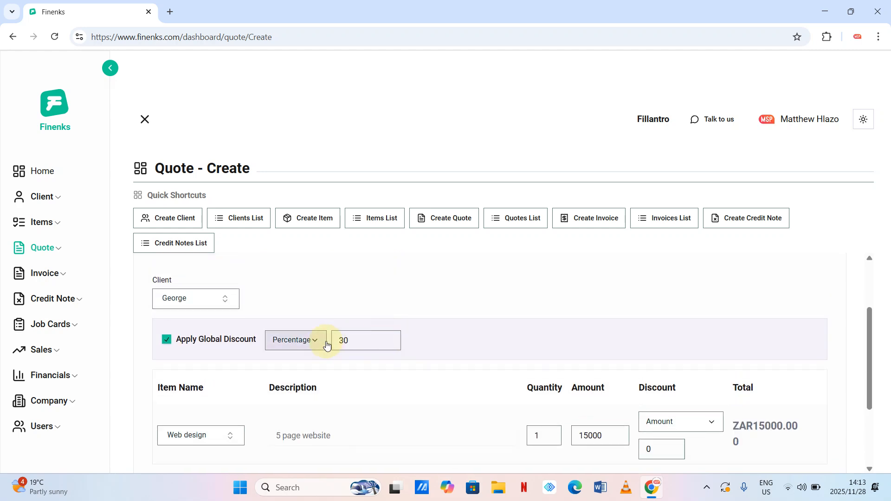
{"action": "scroll", "coordinate": [357, 344], "scroll_direction": "down", "scroll_amount": 2}
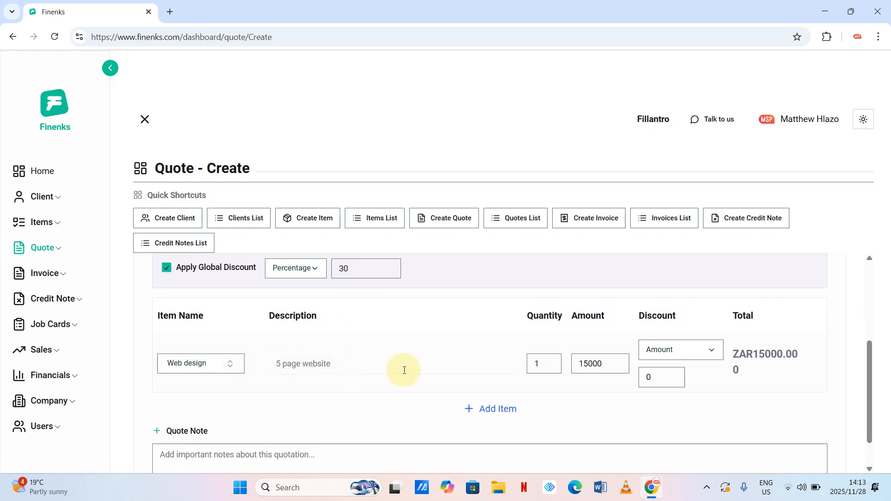
- Set the Web design line to quantity 2 with a 1000 Amount discount
{"action": "left_click", "coordinate": [552, 361]}
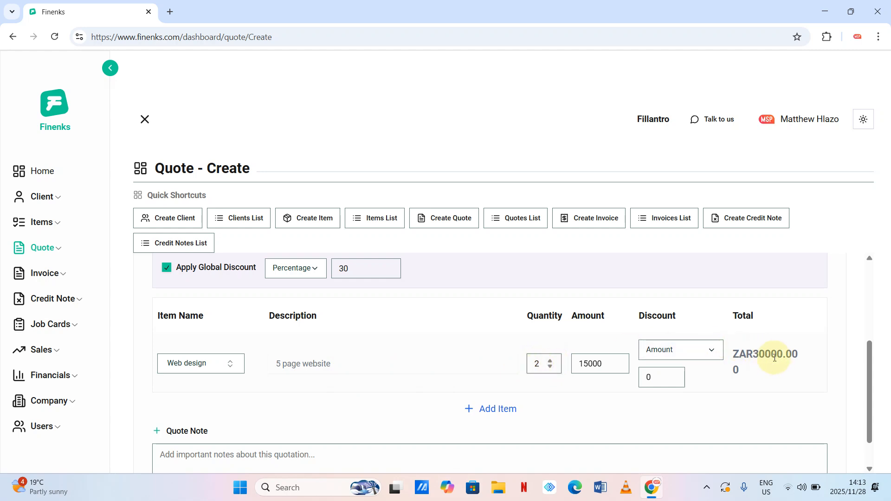
{"action": "left_click_drag", "start_coordinate": [658, 380], "coordinate": [621, 381]}
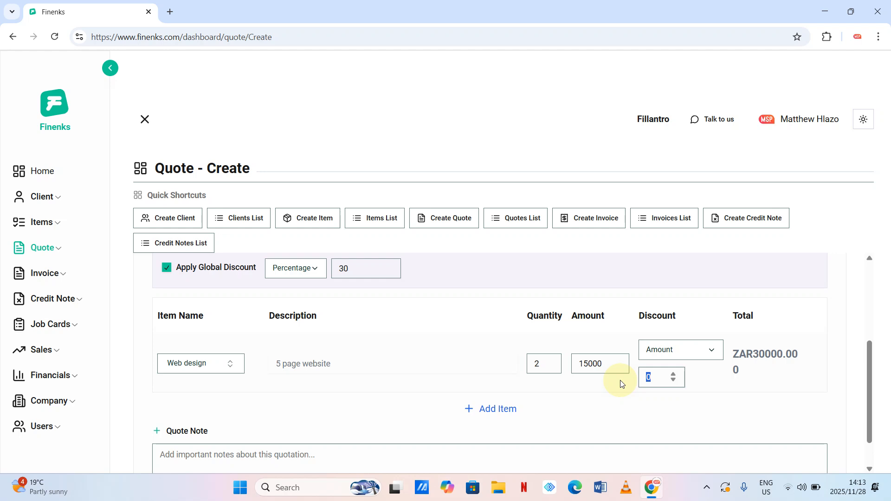
{"action": "type", "text": "1000"}
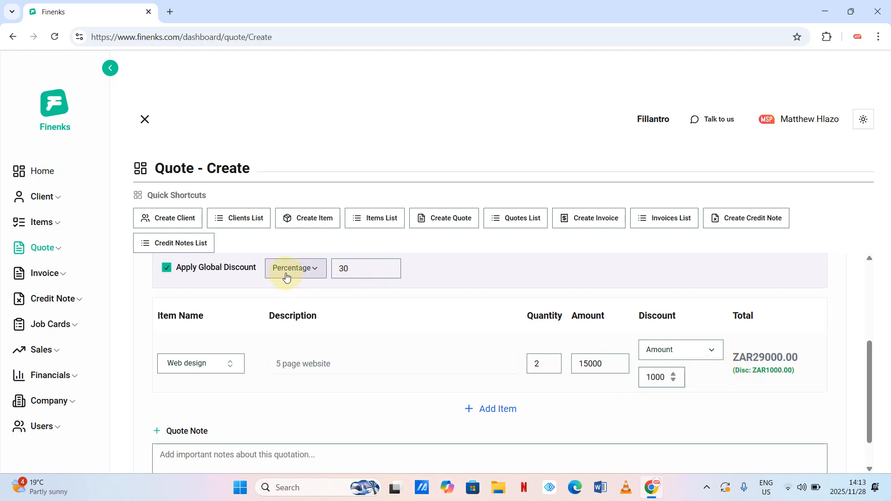
{"action": "left_click", "coordinate": [323, 279]}
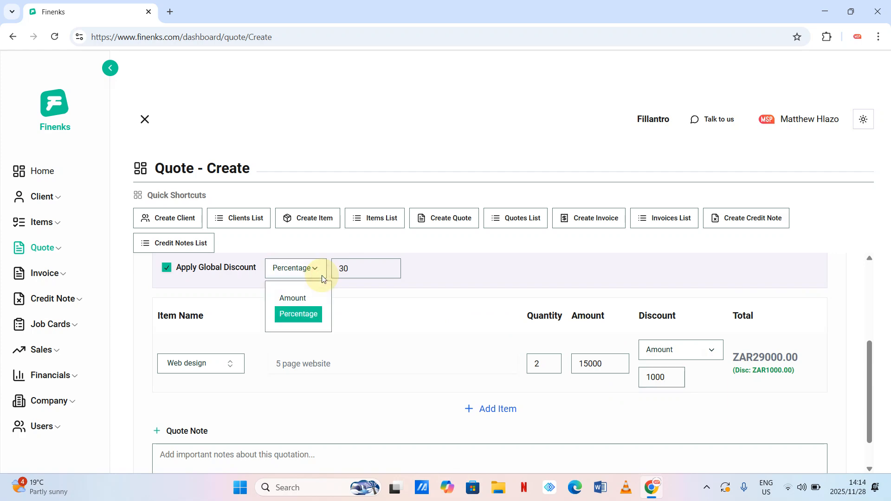
{"action": "left_click", "coordinate": [320, 275]}
{"action": "left_click", "coordinate": [703, 353]}
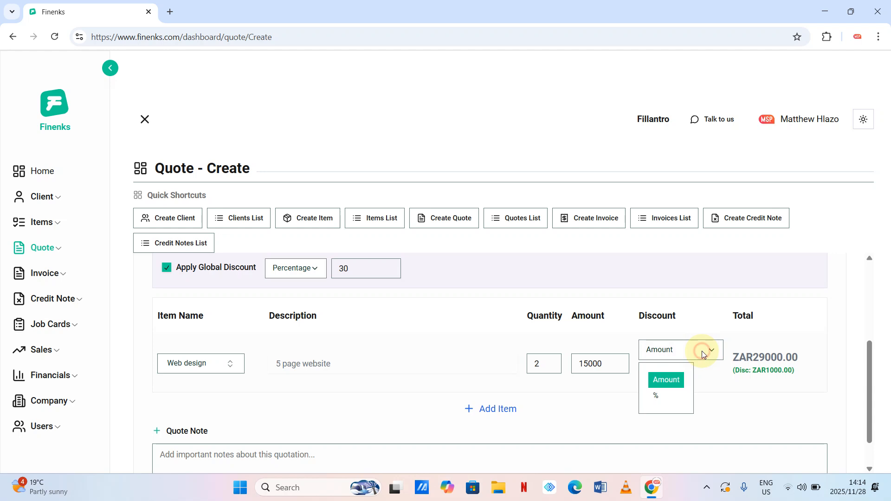
{"action": "left_click", "coordinate": [703, 351]}
- Add the quote note 'Discounted quotation'
{"action": "scroll", "coordinate": [338, 424], "scroll_direction": "down", "scroll_amount": 1}
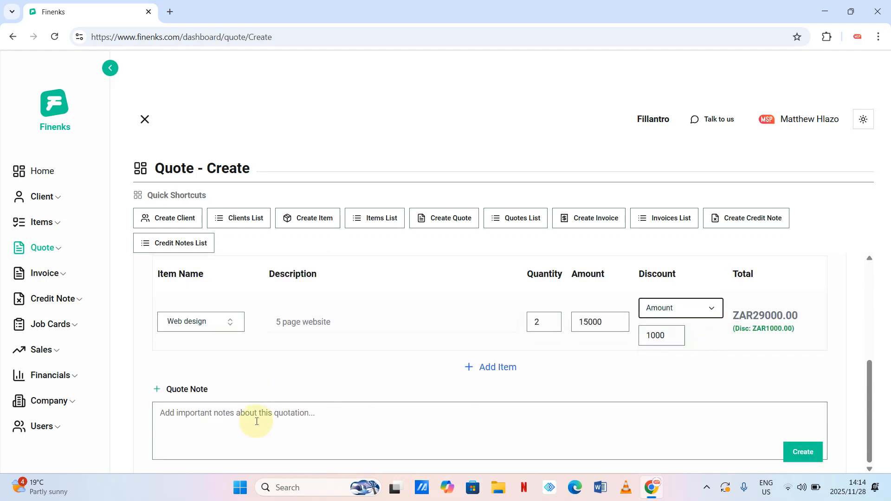
{"action": "left_click", "coordinate": [257, 422]}
{"action": "type", "text": "Discounte"}
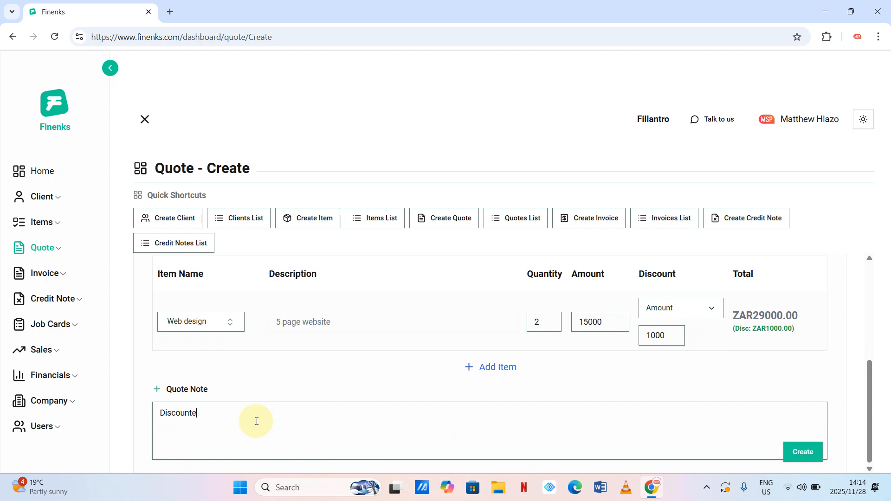
{"action": "type", "text": "d quotation"}
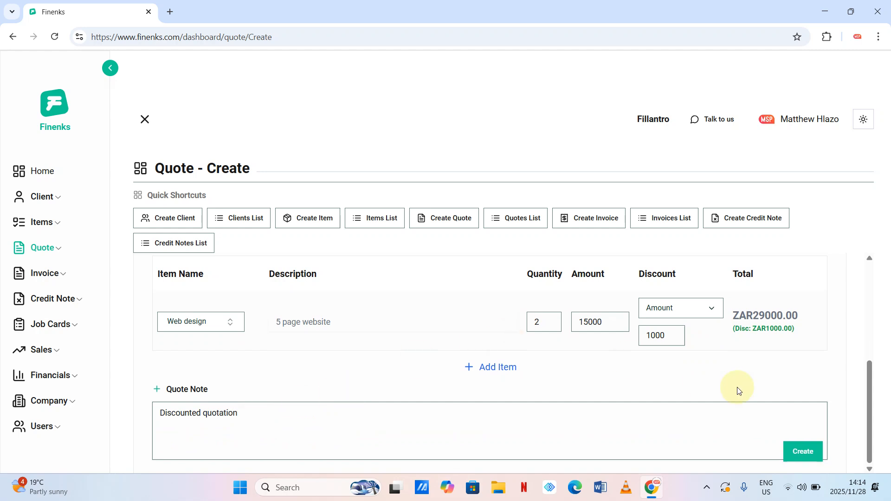
- Save George's 20300 quote, then view its PDF from the quotations list
{"action": "left_click", "coordinate": [798, 455]}
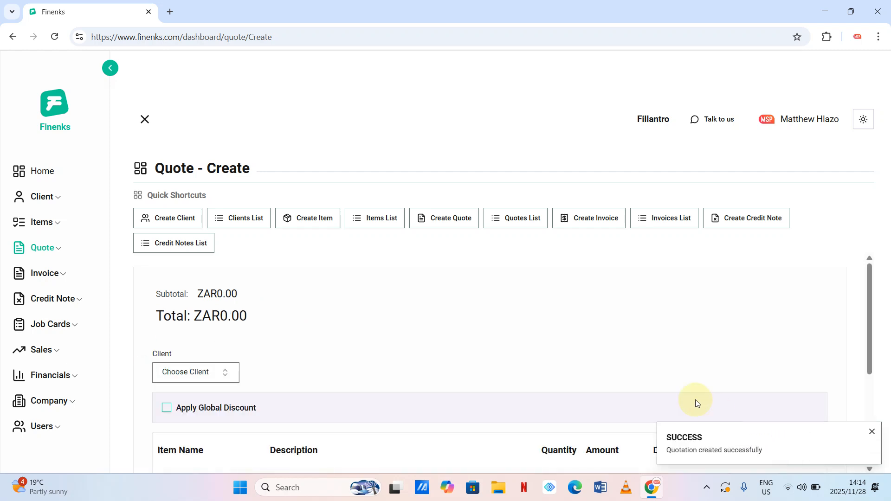
{"action": "left_click", "coordinate": [511, 222]}
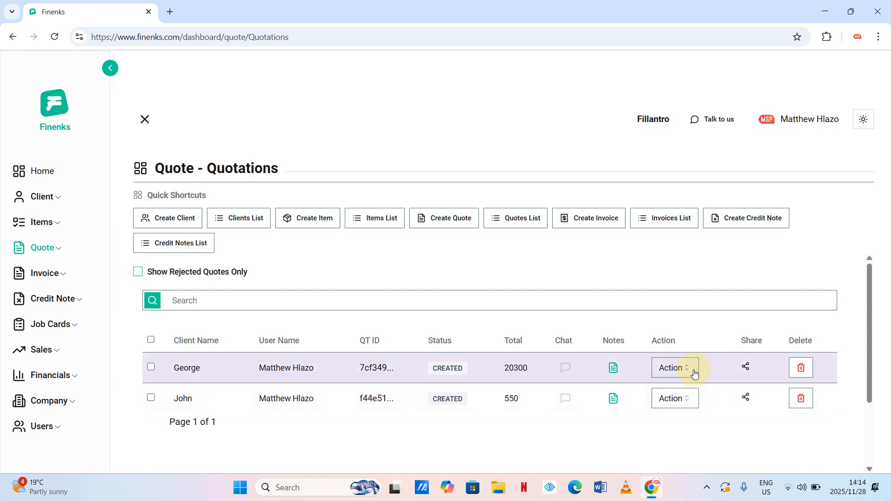
{"action": "left_click", "coordinate": [693, 370]}
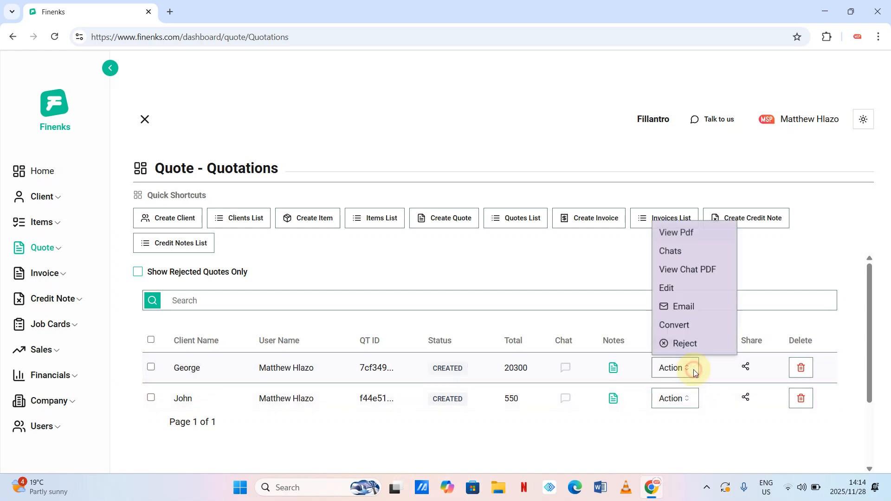
{"action": "left_click", "coordinate": [687, 232]}
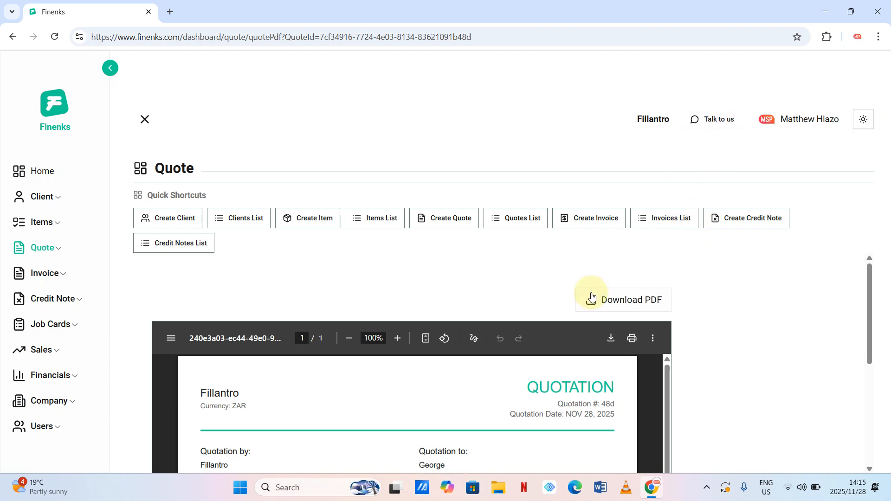
{"action": "scroll", "coordinate": [592, 296], "scroll_direction": "down", "scroll_amount": 3}
{"action": "scroll", "coordinate": [592, 296], "scroll_direction": "up", "scroll_amount": 5}
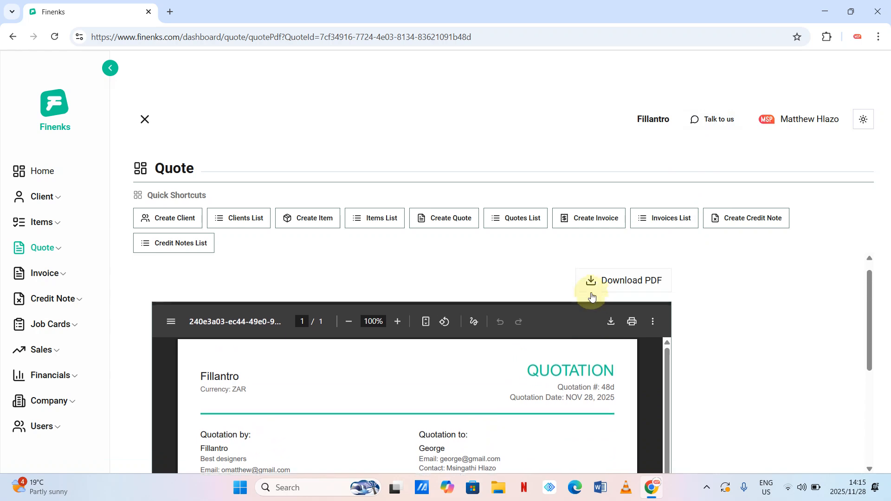
{"action": "scroll", "coordinate": [561, 360], "scroll_direction": "down", "scroll_amount": 3}
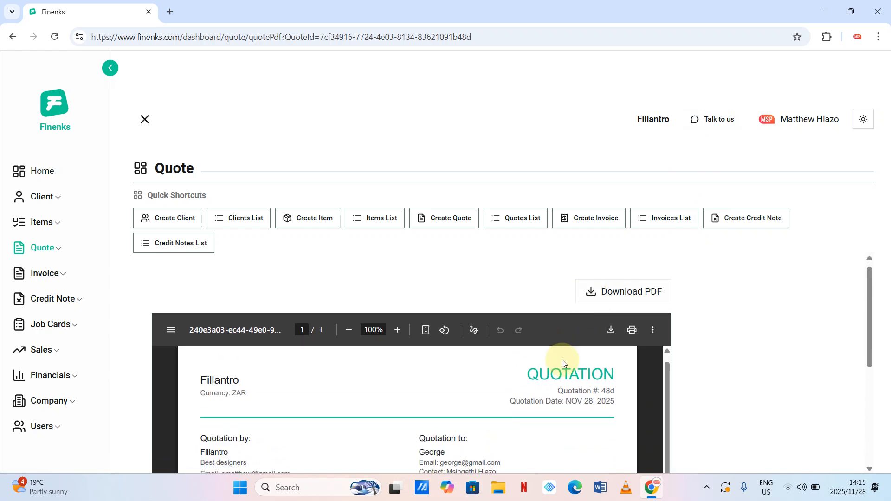
{"action": "scroll", "coordinate": [555, 286], "scroll_direction": "down", "scroll_amount": 3}
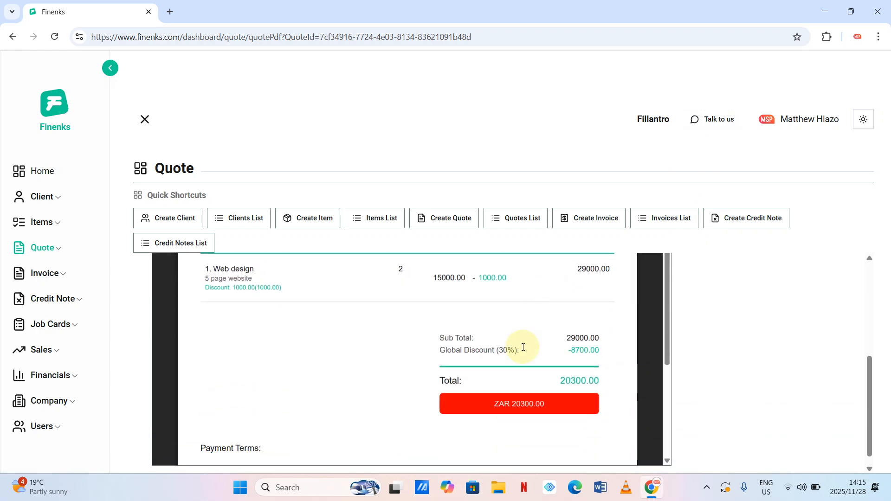
{"action": "scroll", "coordinate": [523, 347], "scroll_direction": "down", "scroll_amount": 3}
{"action": "scroll", "coordinate": [523, 347], "scroll_direction": "up", "scroll_amount": 2}
{"action": "scroll", "coordinate": [523, 347], "scroll_direction": "up", "scroll_amount": 4}
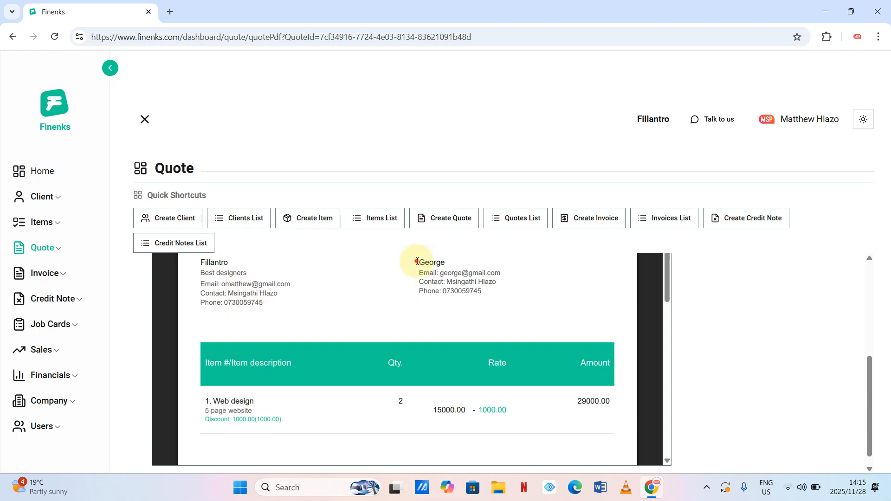
{"action": "left_click_drag", "start_coordinate": [418, 258], "coordinate": [493, 300]}
{"action": "scroll", "coordinate": [491, 295], "scroll_direction": "down", "scroll_amount": 1}
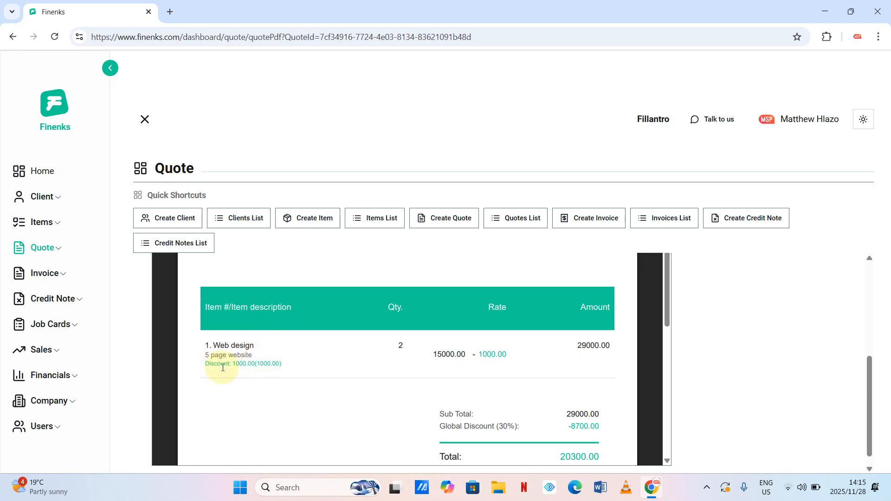
{"action": "left_click_drag", "start_coordinate": [285, 363], "coordinate": [200, 364]}
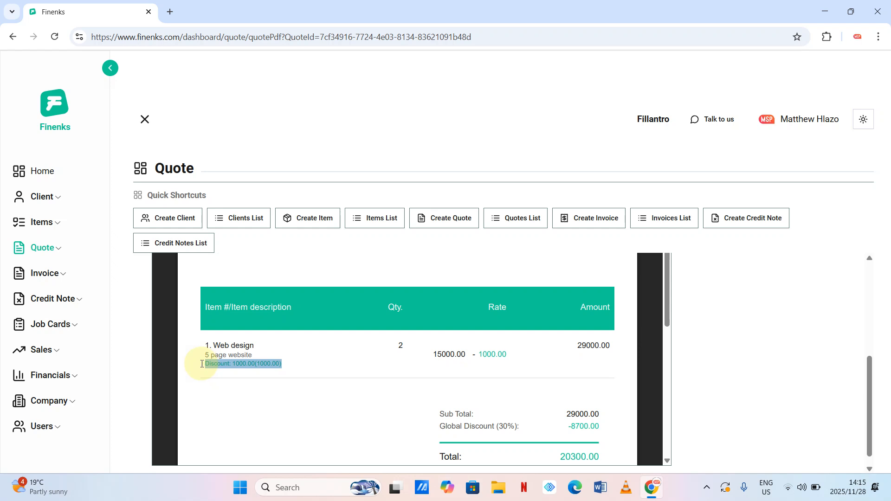
{"action": "left_click", "coordinate": [243, 402]}
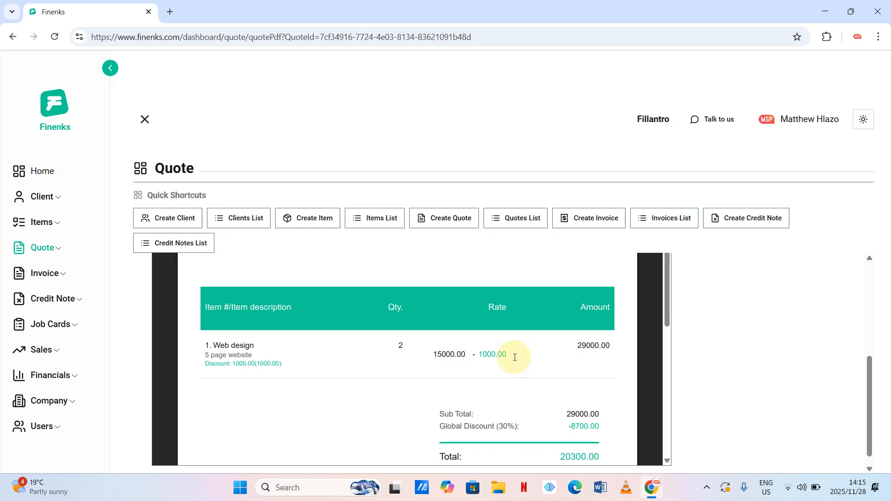
{"action": "left_click_drag", "start_coordinate": [511, 356], "coordinate": [480, 353]}
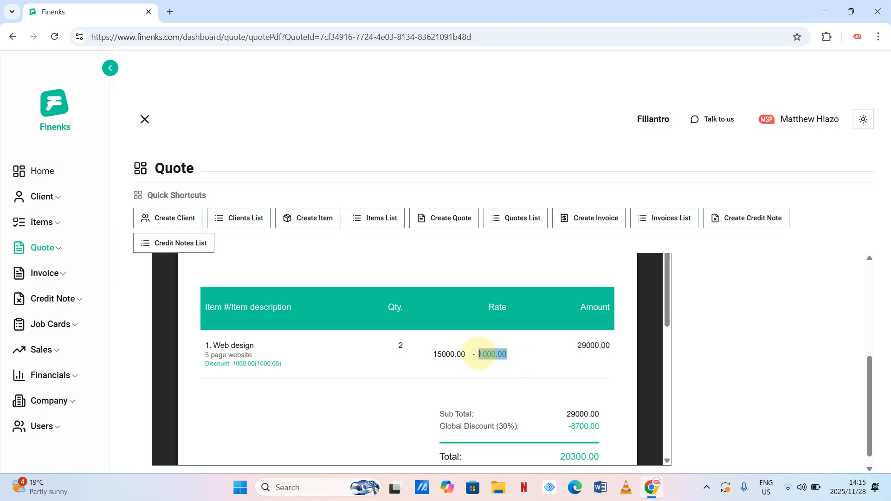
{"action": "left_click", "coordinate": [292, 362]}
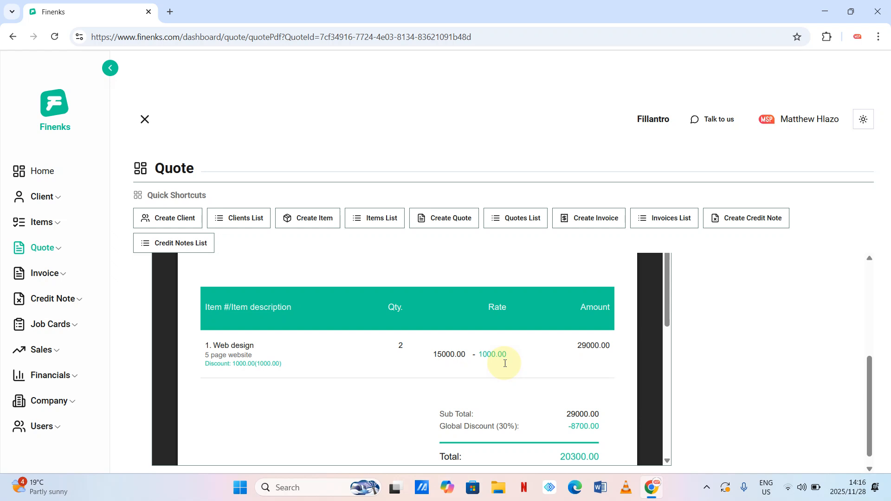
{"action": "left_click_drag", "start_coordinate": [428, 354], "coordinate": [521, 360]}
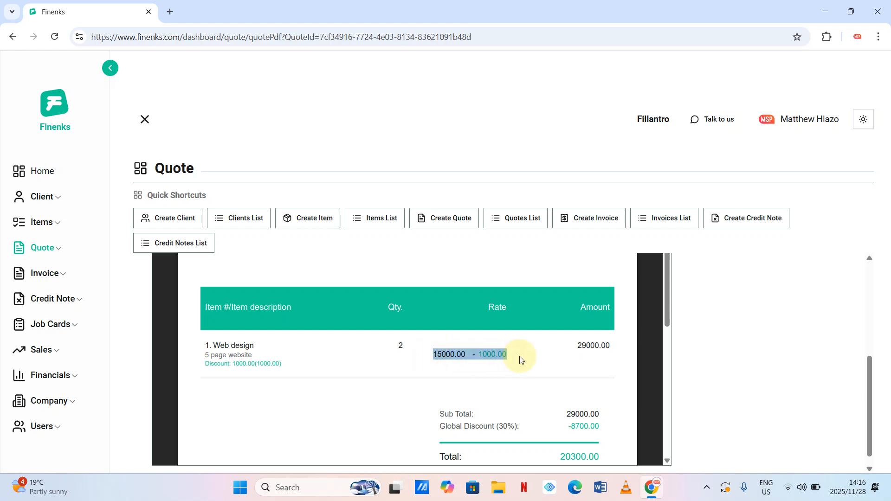
{"action": "left_click_drag", "start_coordinate": [576, 345], "coordinate": [614, 346]}
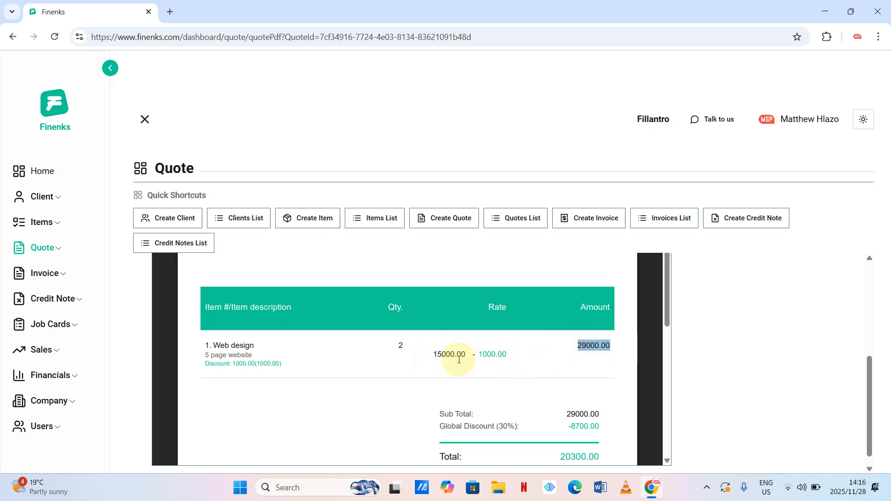
{"action": "left_click_drag", "start_coordinate": [432, 355], "coordinate": [526, 359]}
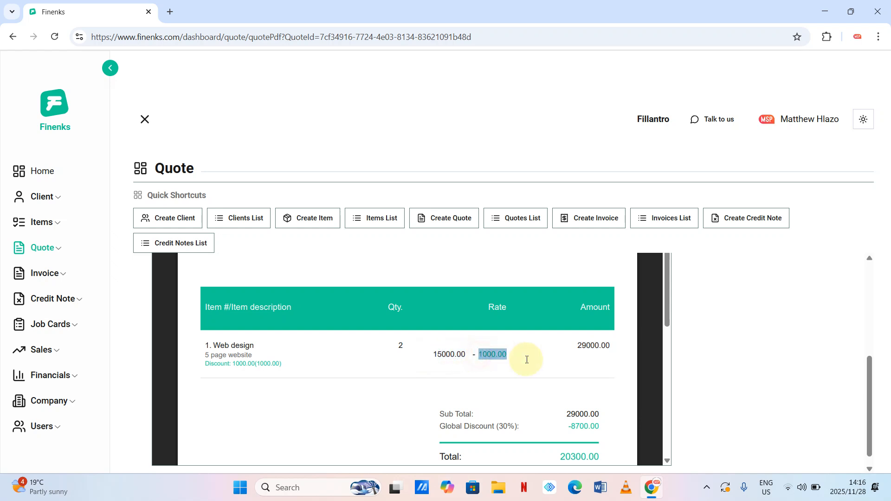
{"action": "left_click_drag", "start_coordinate": [404, 350], "coordinate": [388, 348]}
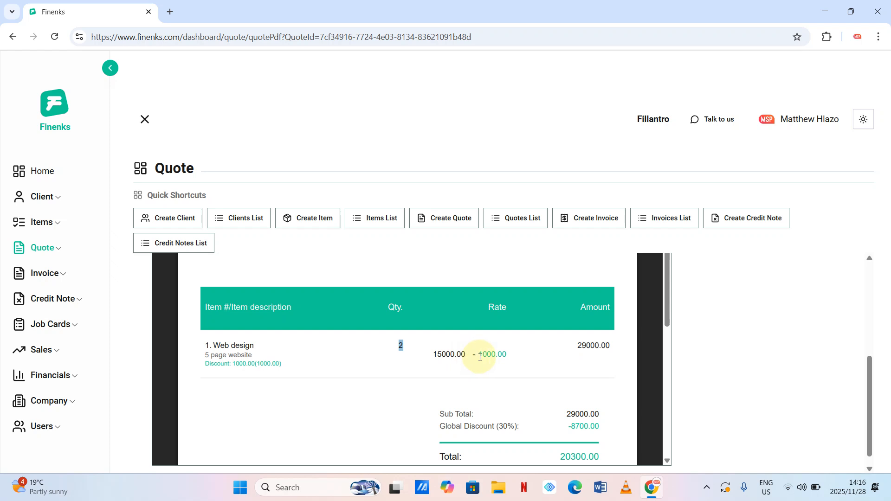
{"action": "mouse_move", "coordinate": [478, 354]}
{"action": "left_mouse_down"}
{"action": "mouse_move", "coordinate": [512, 354]}
{"action": "mouse_move", "coordinate": [474, 355]}
{"action": "left_mouse_up"}
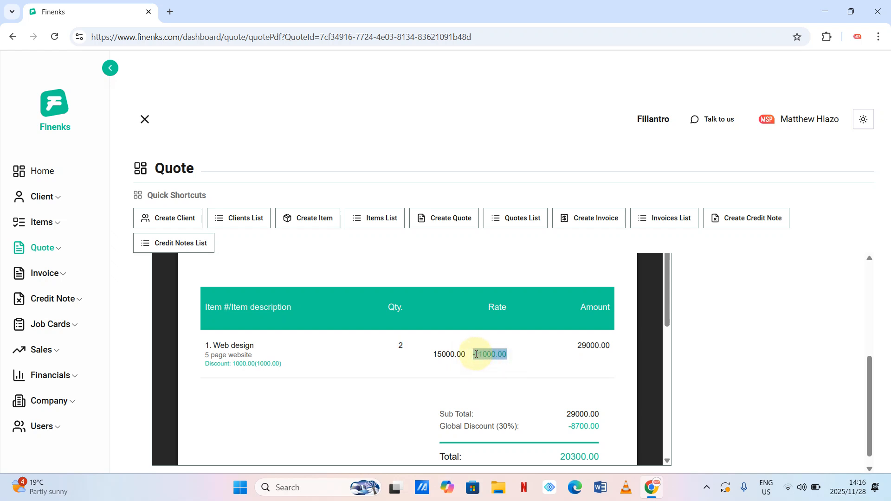
{"action": "left_click", "coordinate": [516, 356]}
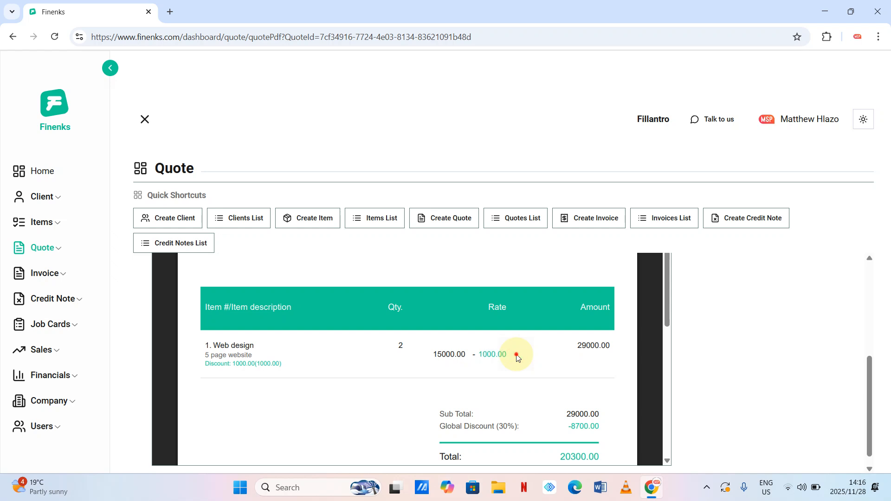
{"action": "left_click_drag", "start_coordinate": [284, 363], "coordinate": [200, 364]}
{"action": "scroll", "coordinate": [454, 347], "scroll_direction": "down", "scroll_amount": 1}
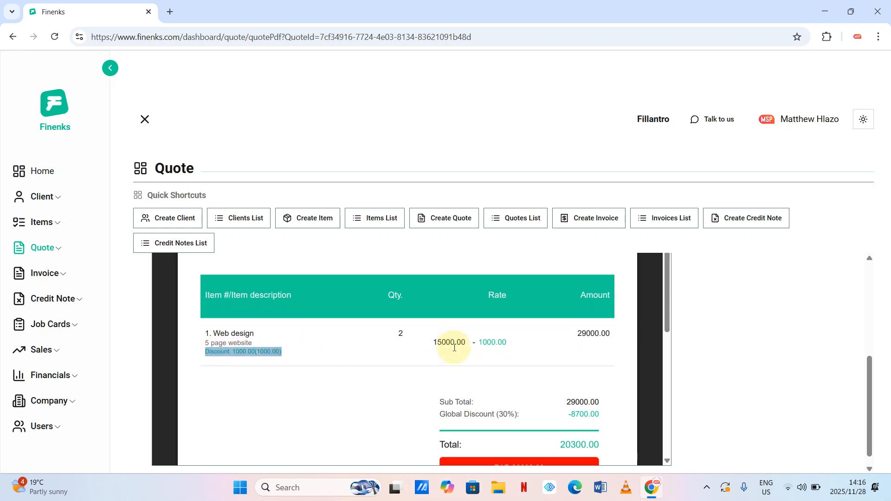
{"action": "left_click_drag", "start_coordinate": [479, 344], "coordinate": [530, 350]}
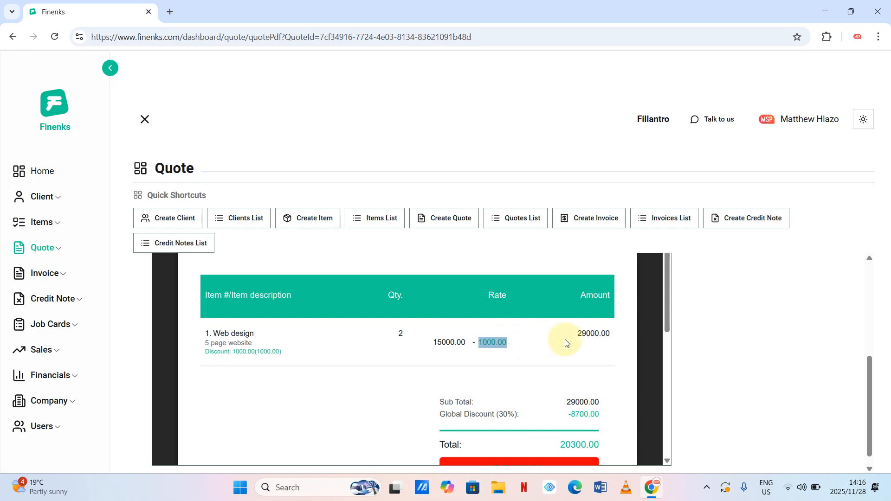
{"action": "left_click_drag", "start_coordinate": [577, 334], "coordinate": [619, 334]}
{"action": "scroll", "coordinate": [619, 334], "scroll_direction": "down", "scroll_amount": 1}
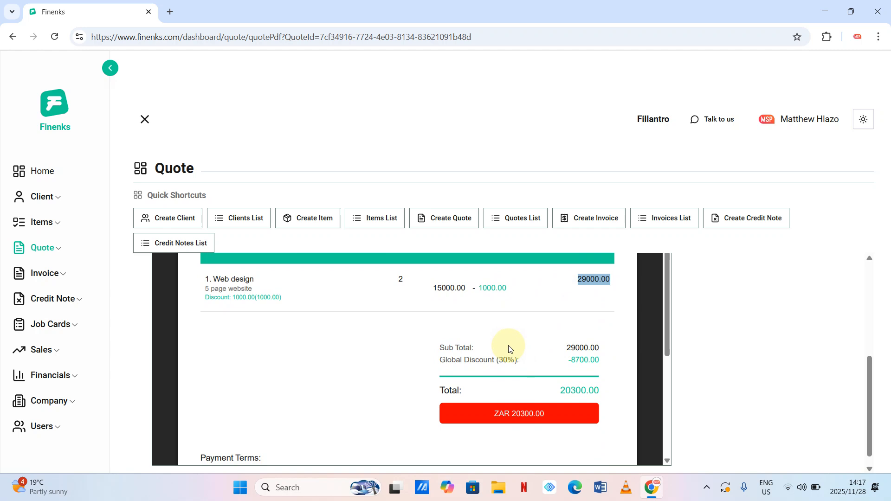
{"action": "left_click_drag", "start_coordinate": [565, 348], "coordinate": [611, 349]}
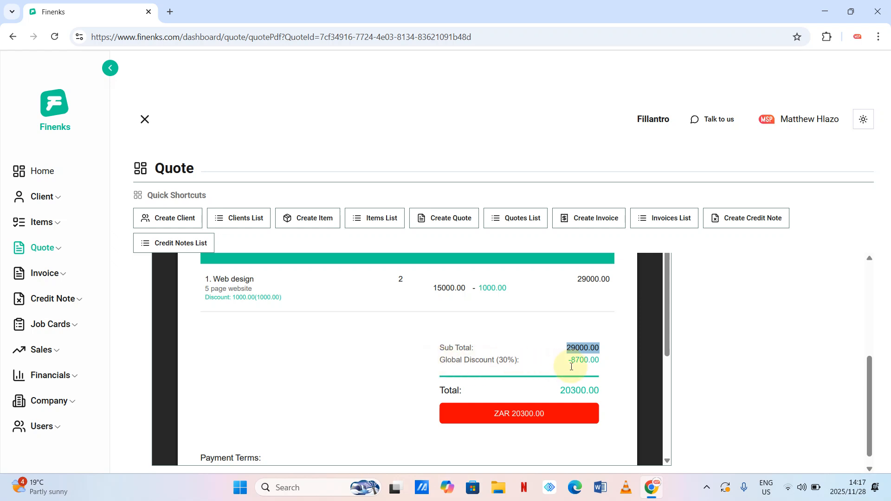
{"action": "left_click", "coordinate": [553, 371]}
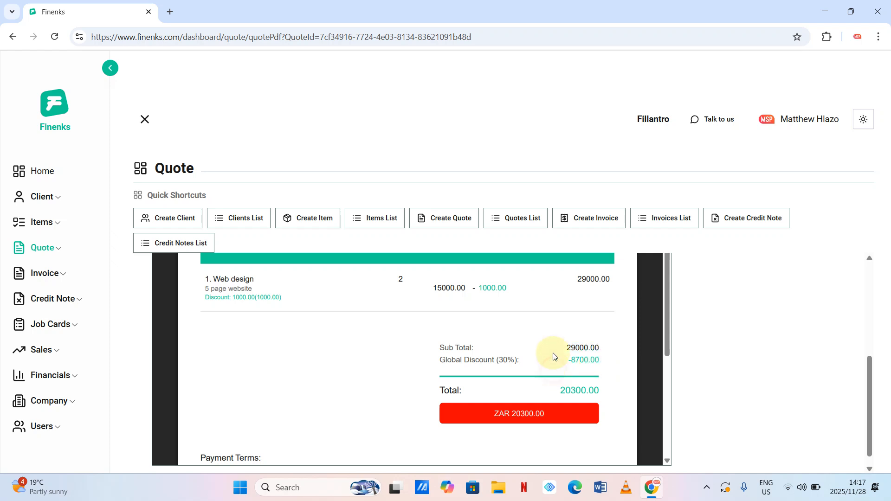
{"action": "left_click_drag", "start_coordinate": [585, 279], "coordinate": [606, 279]}
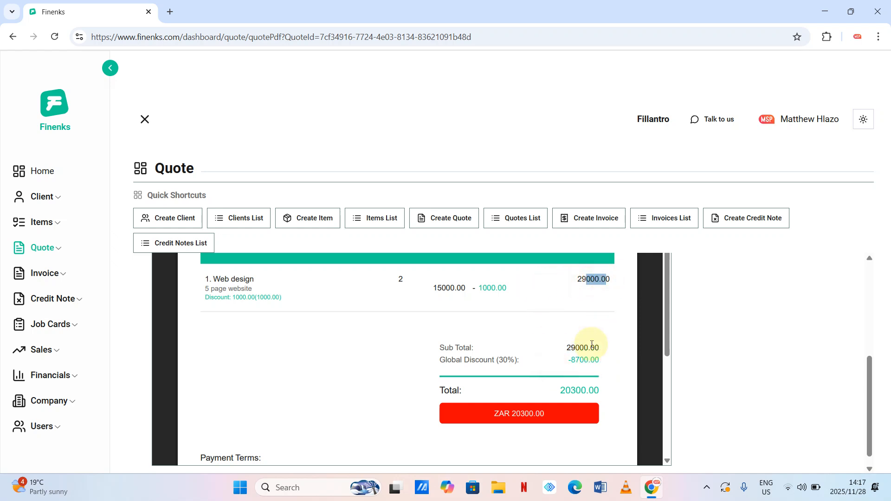
{"action": "scroll", "coordinate": [611, 366], "scroll_direction": "down", "scroll_amount": 1}
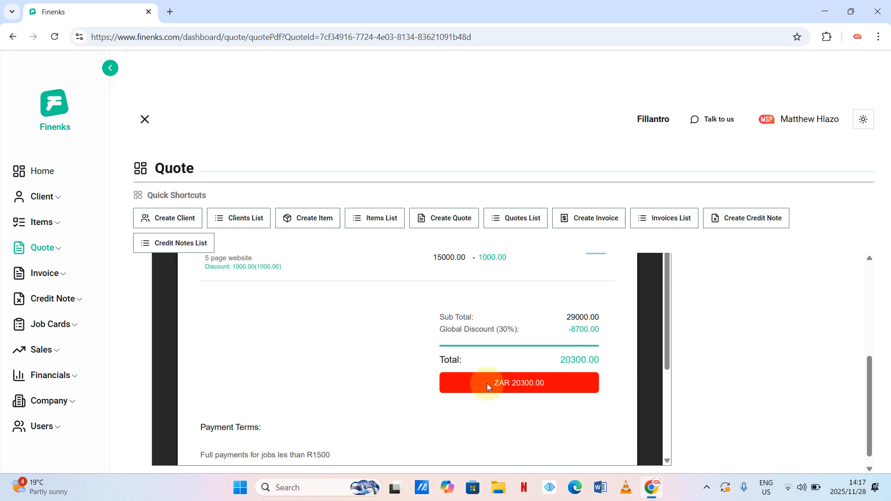
{"action": "left_click_drag", "start_coordinate": [478, 383], "coordinate": [514, 384]}
{"action": "scroll", "coordinate": [517, 398], "scroll_direction": "down", "scroll_amount": 5}
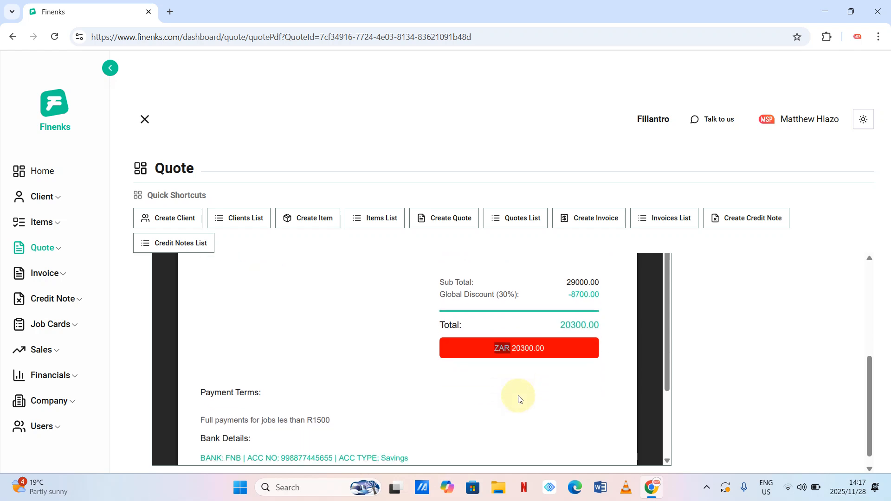
{"action": "scroll", "coordinate": [519, 398], "scroll_direction": "up", "scroll_amount": 1}
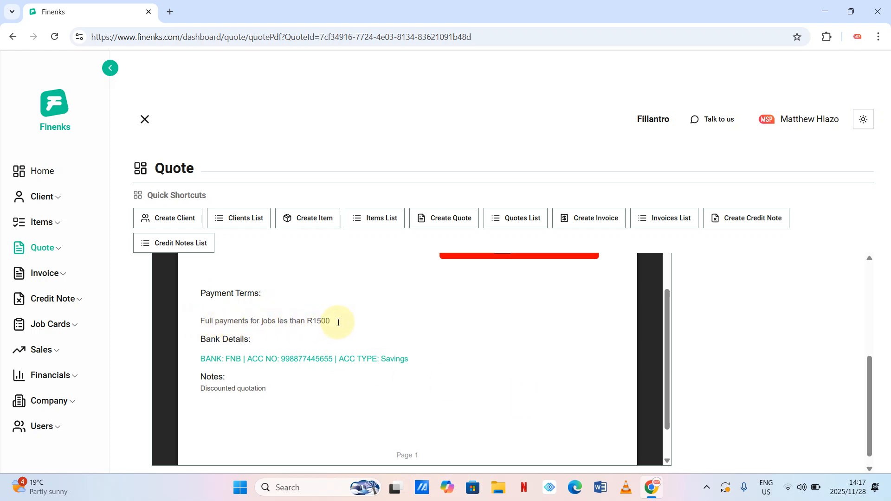
{"action": "left_click_drag", "start_coordinate": [338, 321], "coordinate": [297, 322]}
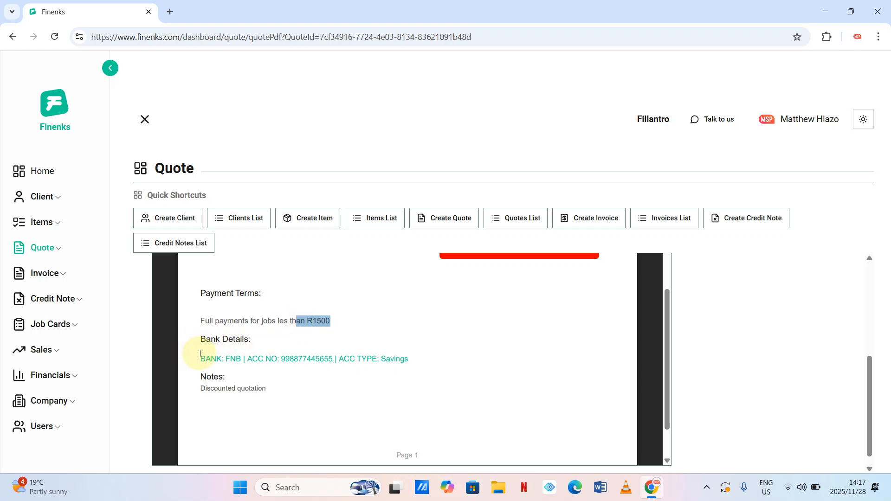
{"action": "left_click_drag", "start_coordinate": [200, 358], "coordinate": [440, 371]}
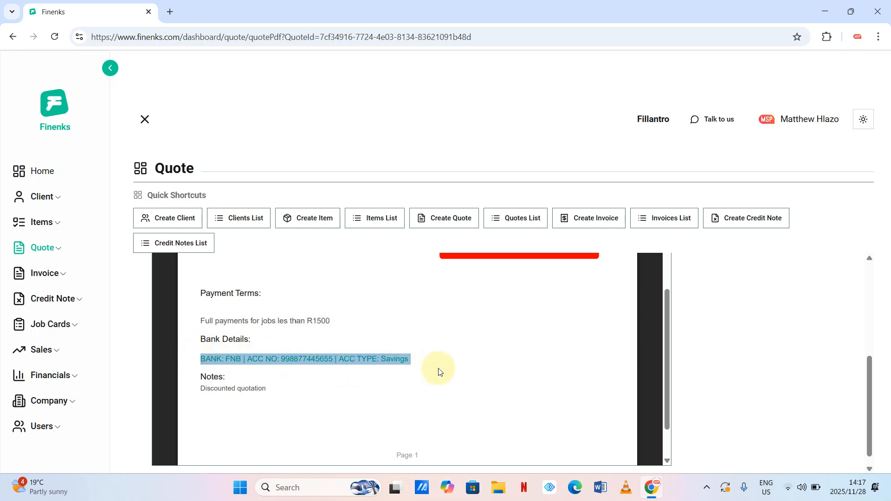
{"action": "left_click", "coordinate": [298, 397]}
{"action": "scroll", "coordinate": [304, 394], "scroll_direction": "down", "scroll_amount": 1}
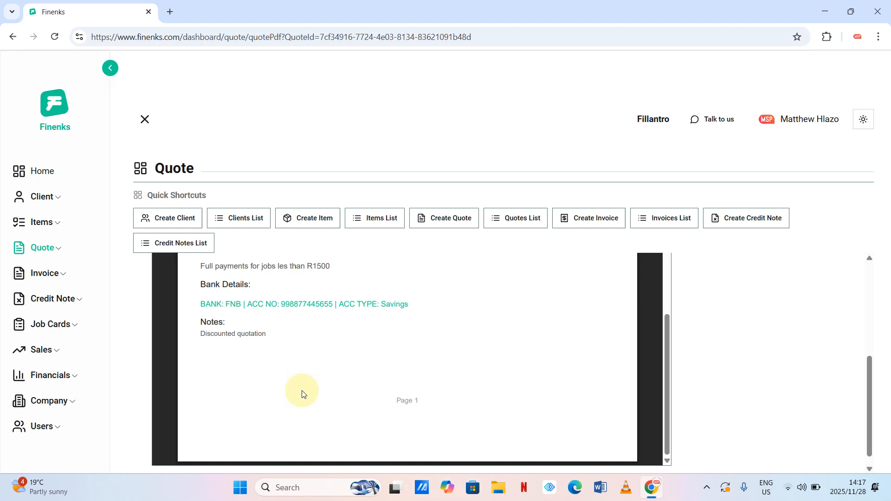
{"action": "scroll", "coordinate": [304, 394], "scroll_direction": "up", "scroll_amount": 10}
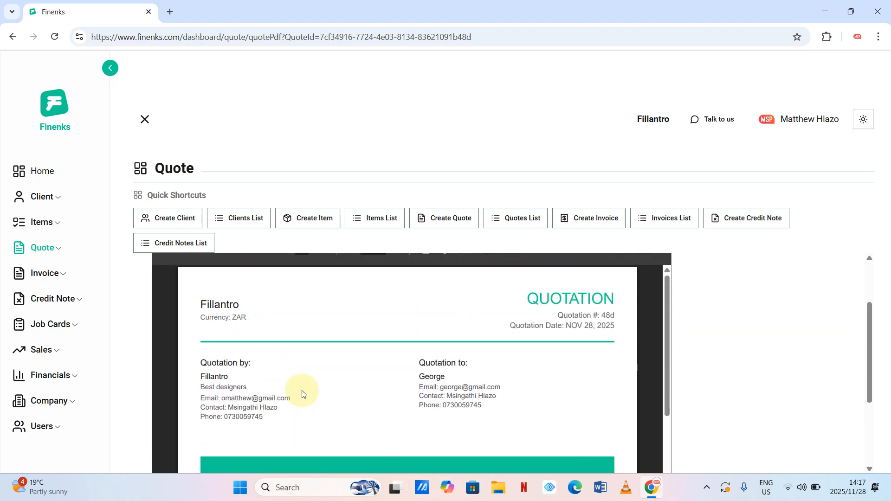
{"action": "scroll", "coordinate": [304, 394], "scroll_direction": "down", "scroll_amount": 8}
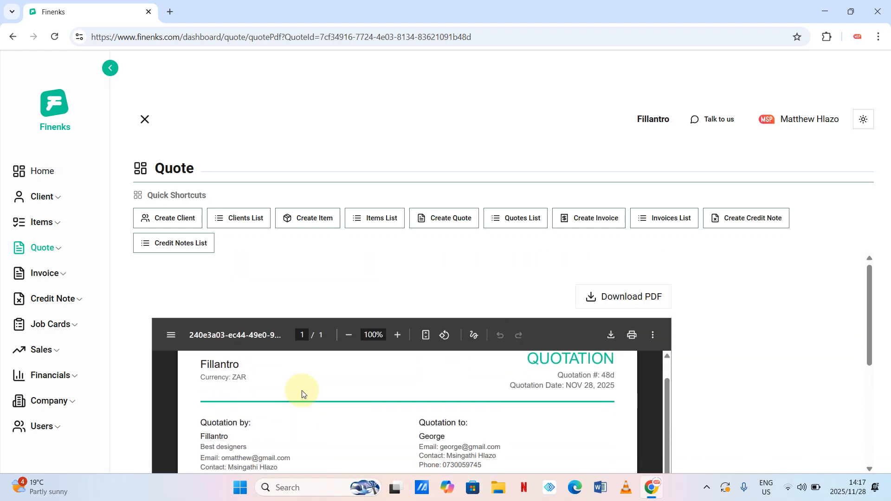
{"action": "scroll", "coordinate": [377, 323], "scroll_direction": "down", "scroll_amount": 2}
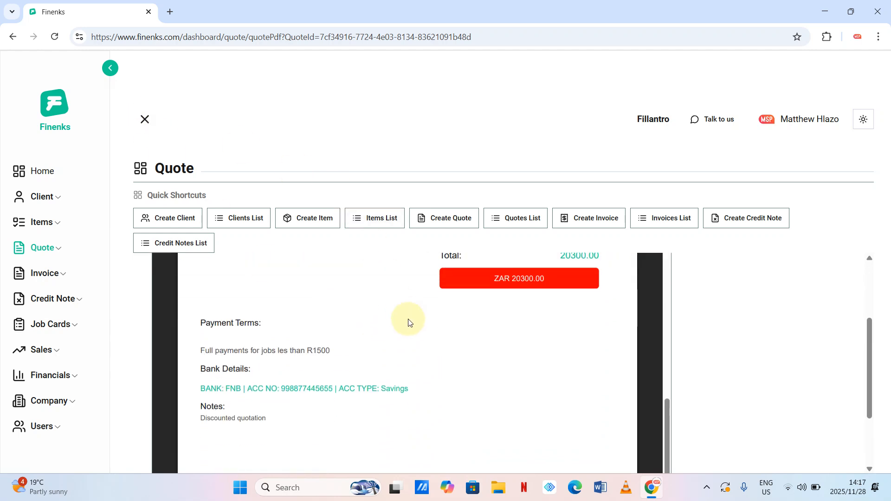
- Open the Quotations list showing George's 20300 and John's 550 quotes
{"action": "left_click", "coordinate": [524, 226]}
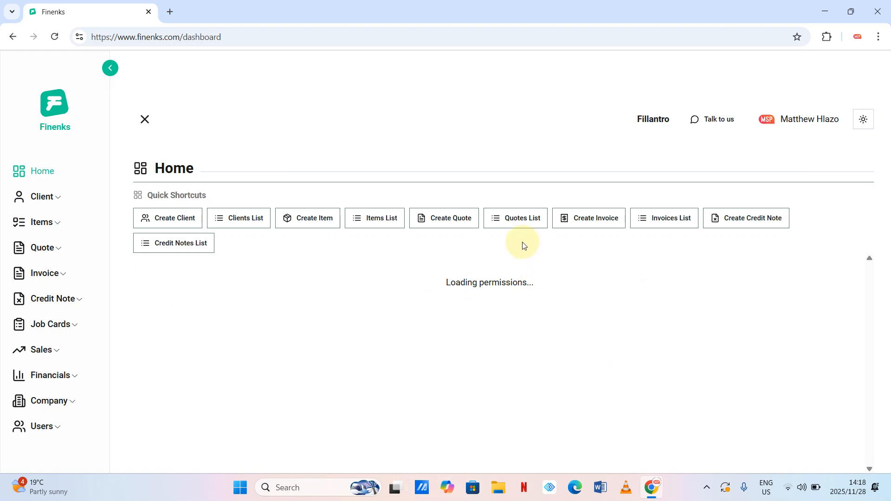
{"action": "left_click", "coordinate": [518, 224]}
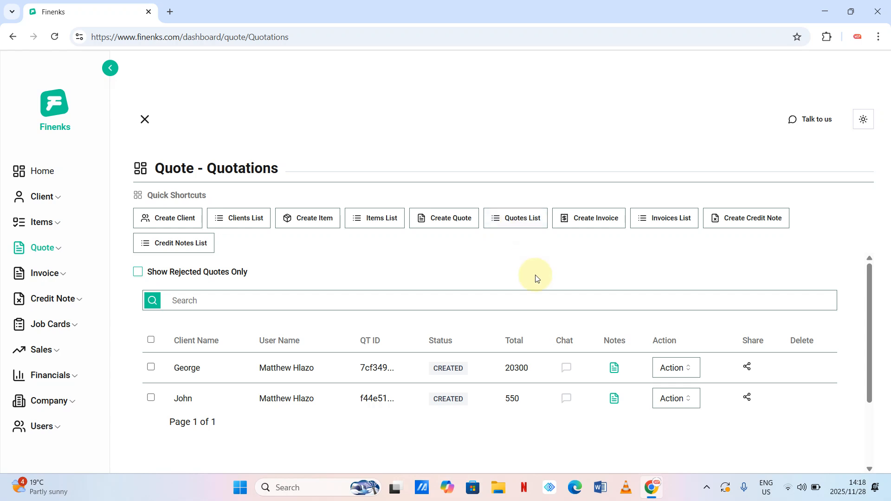
{"action": "scroll", "coordinate": [541, 305], "scroll_direction": "down", "scroll_amount": 1}
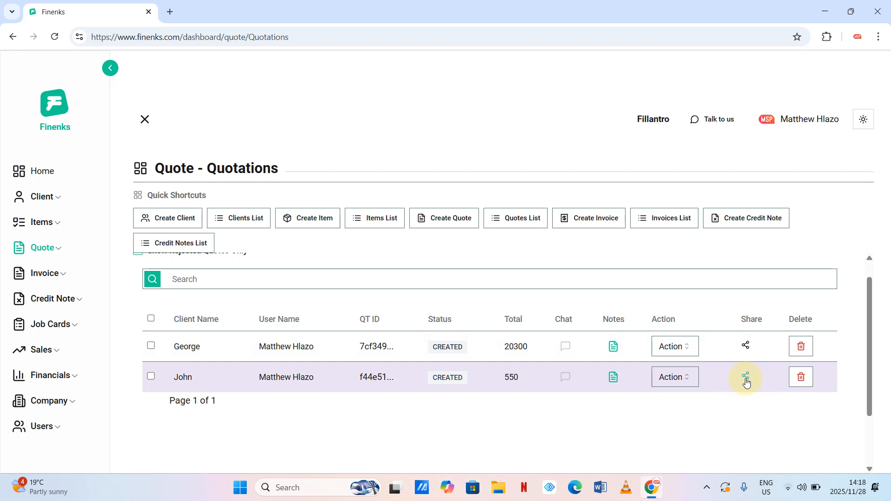
- Copy the share link for John's 550 quote without password protection
{"action": "left_click", "coordinate": [746, 378]}
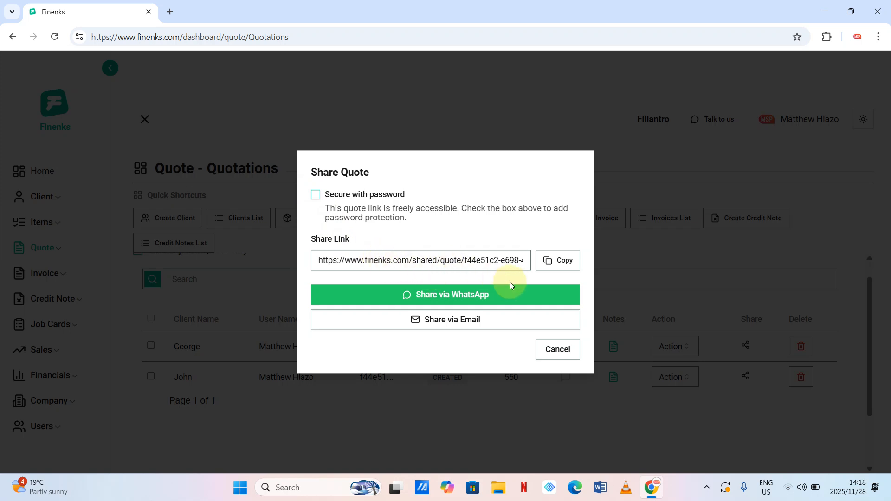
{"action": "left_click", "coordinate": [556, 269]}
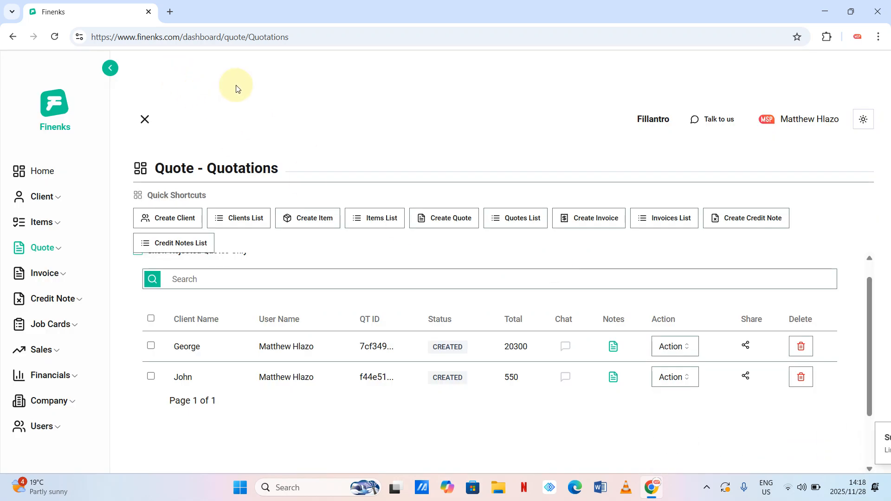
- Paste John's copied quote link into a new Chrome tab and load it
{"action": "left_click", "coordinate": [171, 12]}
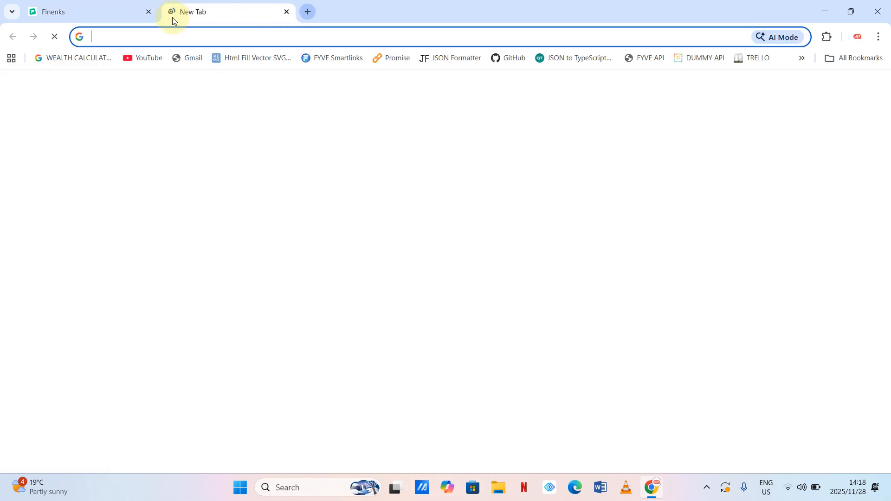
{"action": "left_click", "coordinate": [176, 35]}
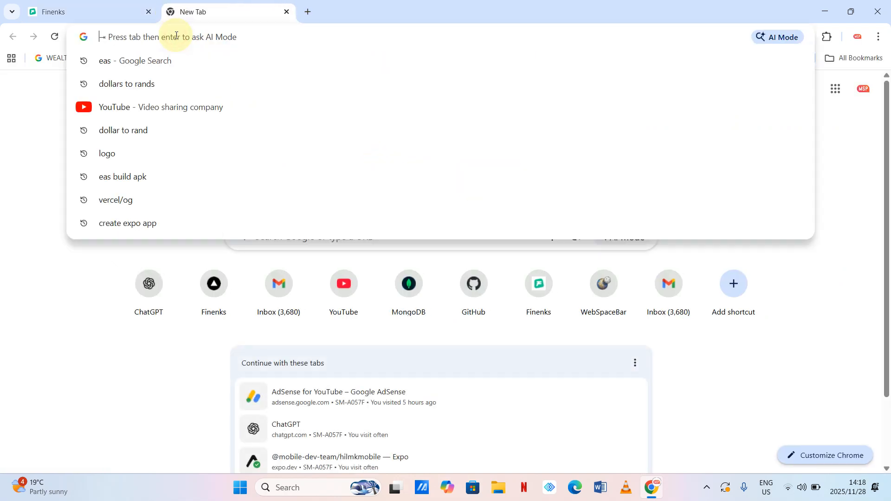
{"action": "key", "text": "ctrl+v"}
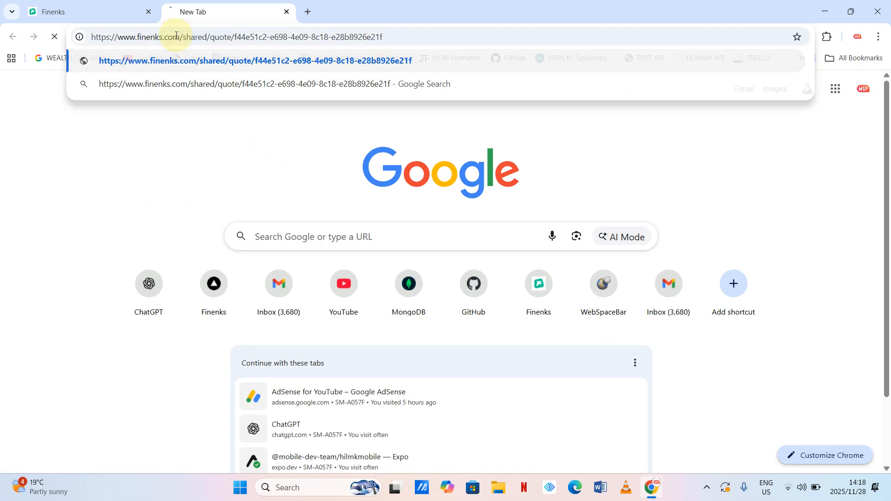
{"action": "key", "text": "Return"}
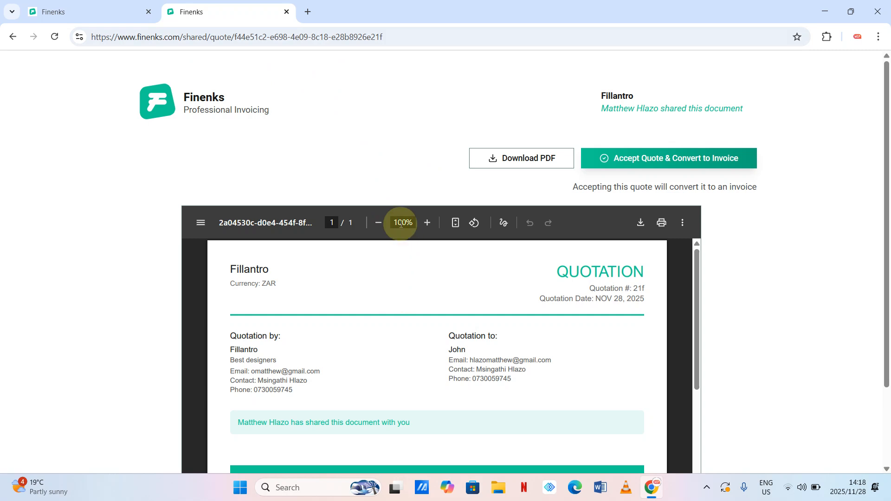
- Scroll through John's ZAR 550.00 Logo quotation and download it as a PDF
{"action": "scroll", "coordinate": [401, 223], "scroll_direction": "down", "scroll_amount": 2}
{"action": "scroll", "coordinate": [401, 225], "scroll_direction": "down", "scroll_amount": 7}
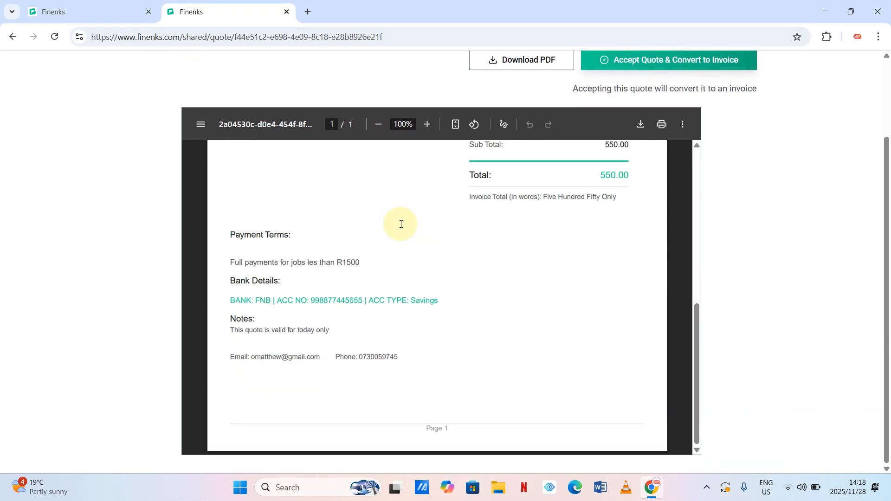
{"action": "scroll", "coordinate": [401, 224], "scroll_direction": "up", "scroll_amount": 3}
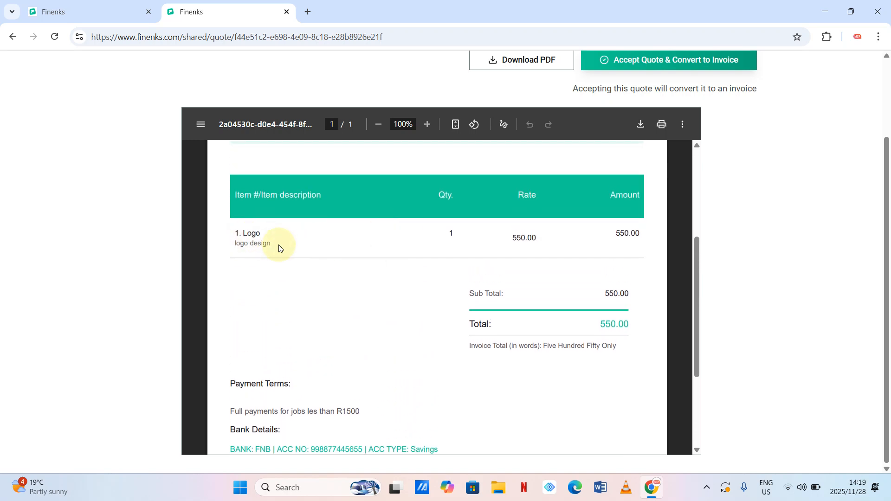
{"action": "scroll", "coordinate": [335, 294], "scroll_direction": "up", "scroll_amount": 2}
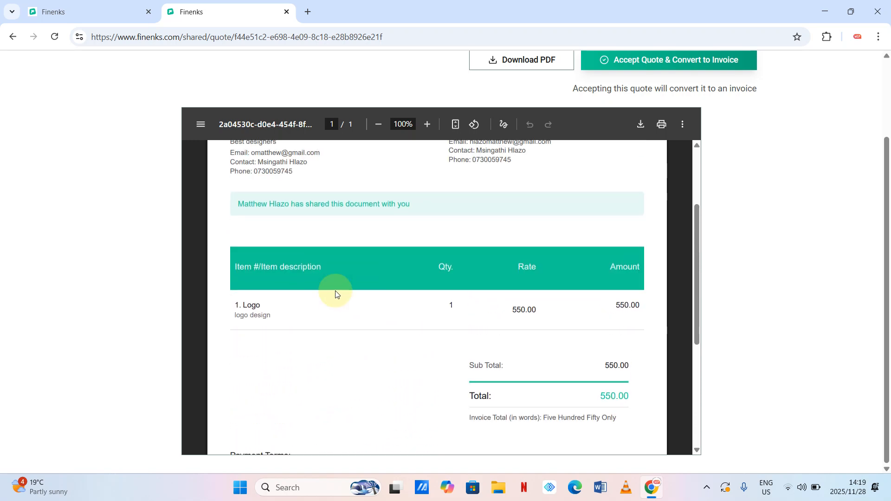
{"action": "scroll", "coordinate": [342, 346], "scroll_direction": "up", "scroll_amount": 2}
{"action": "scroll", "coordinate": [342, 346], "scroll_direction": "down", "scroll_amount": 4}
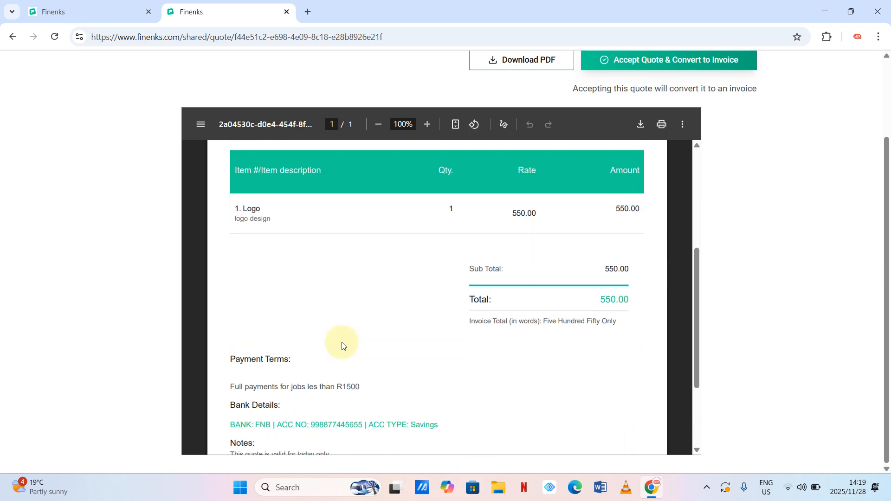
{"action": "scroll", "coordinate": [342, 346], "scroll_direction": "down", "scroll_amount": 3}
{"action": "scroll", "coordinate": [342, 346], "scroll_direction": "up", "scroll_amount": 5}
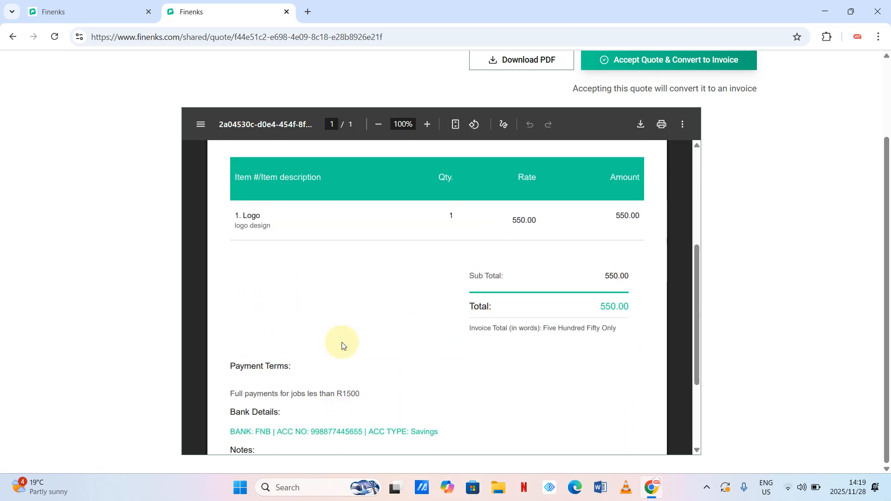
{"action": "scroll", "coordinate": [447, 271], "scroll_direction": "up", "scroll_amount": 3}
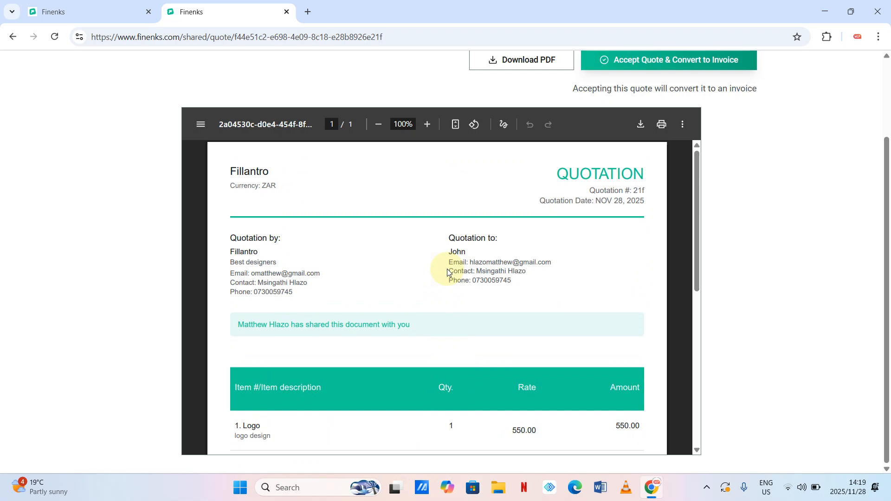
{"action": "scroll", "coordinate": [448, 272], "scroll_direction": "up", "scroll_amount": 2}
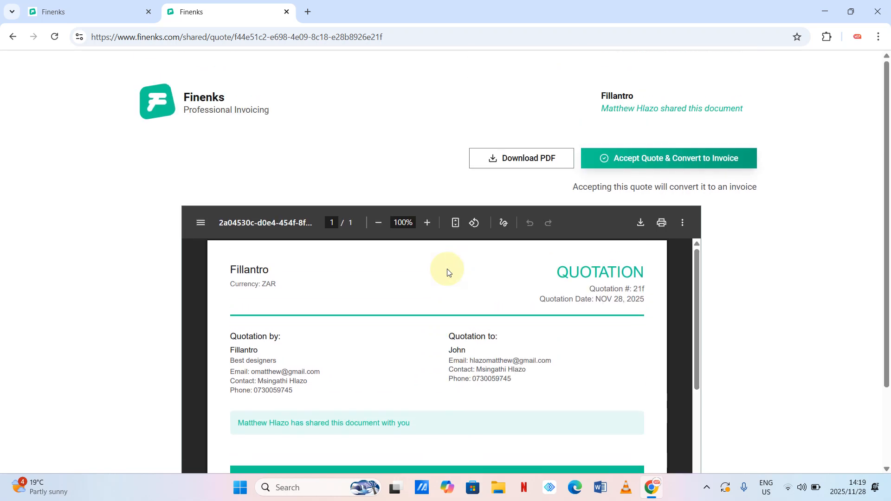
{"action": "left_click", "coordinate": [511, 160]}
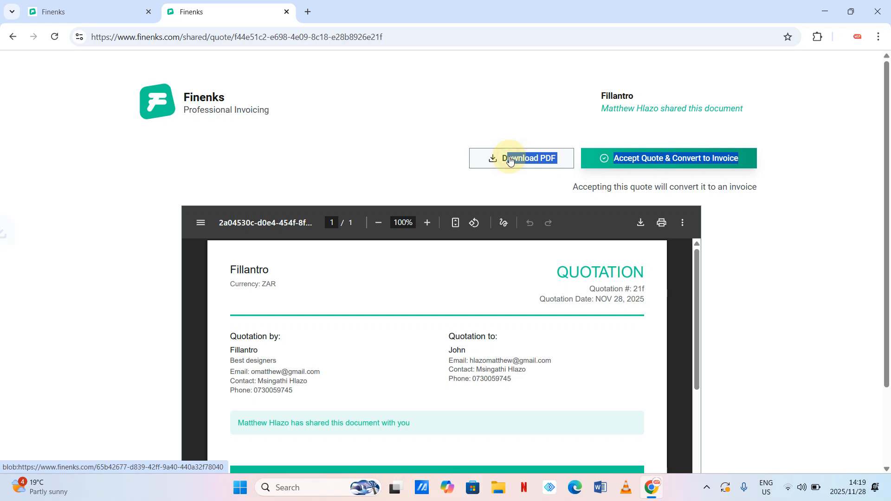
- Open the downloaded quotation PDF for John, look it over, then return to the quote 21f share page
{"action": "left_click", "coordinate": [730, 66]}
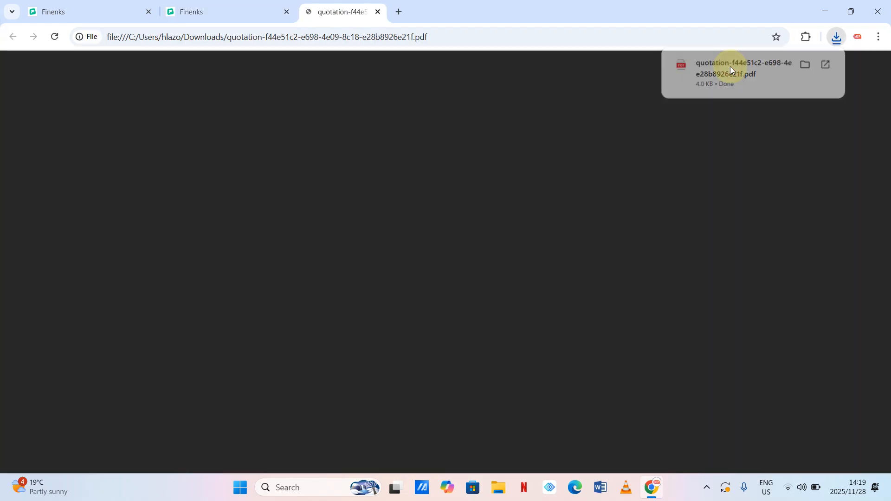
{"action": "scroll", "coordinate": [556, 188], "scroll_direction": "down", "scroll_amount": 5}
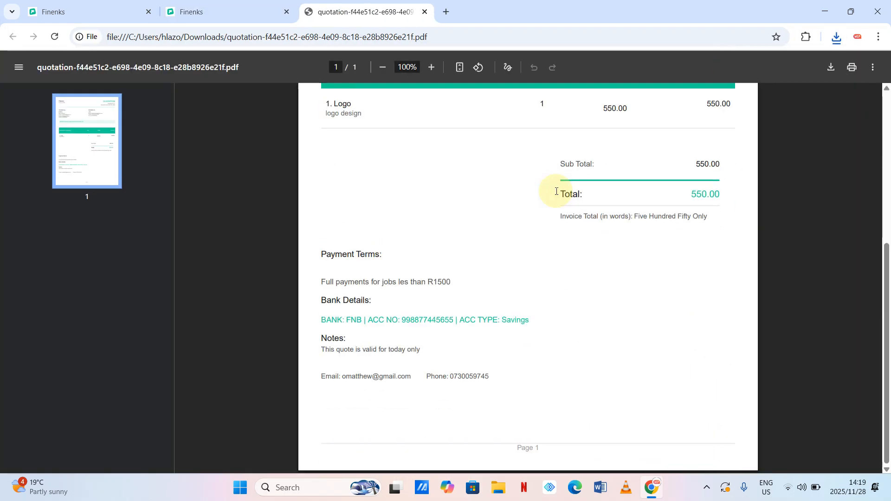
{"action": "scroll", "coordinate": [556, 191], "scroll_direction": "up", "scroll_amount": 5}
{"action": "left_click", "coordinate": [227, 10]}
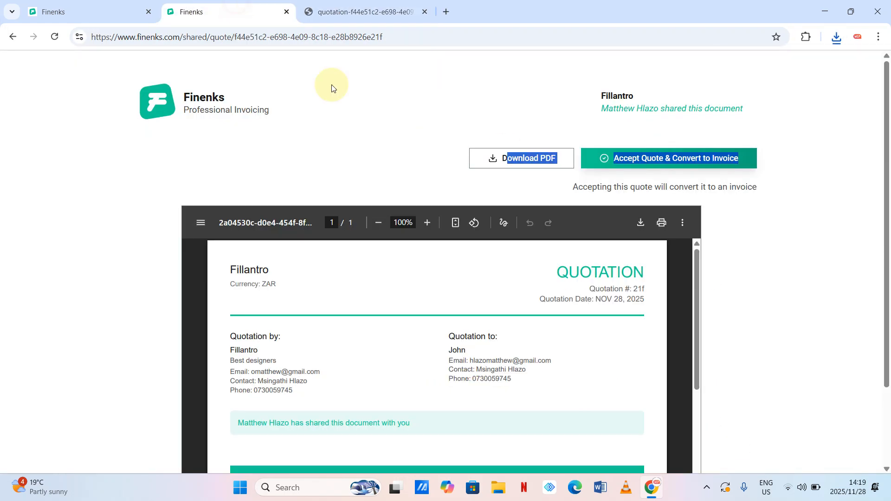
{"action": "left_click", "coordinate": [464, 87]}
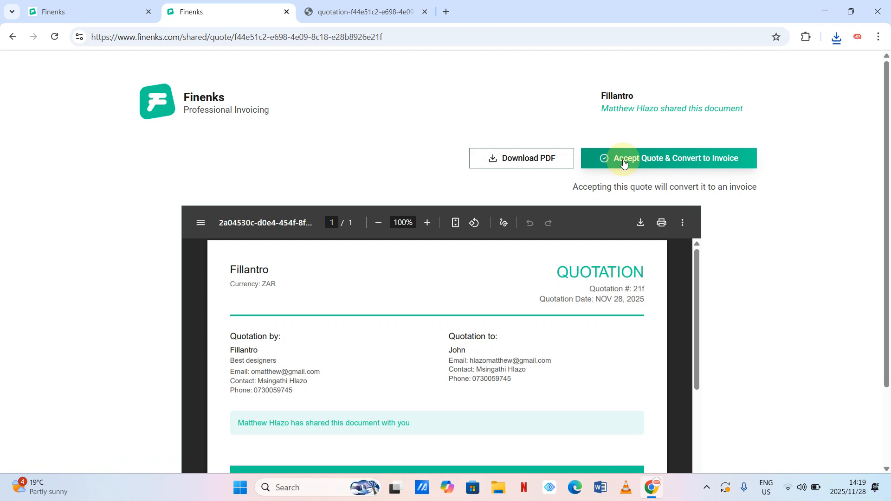
- Accept quote 21f and convert it to an invoice, confirming the acceptance alert
{"action": "left_click", "coordinate": [651, 161]}
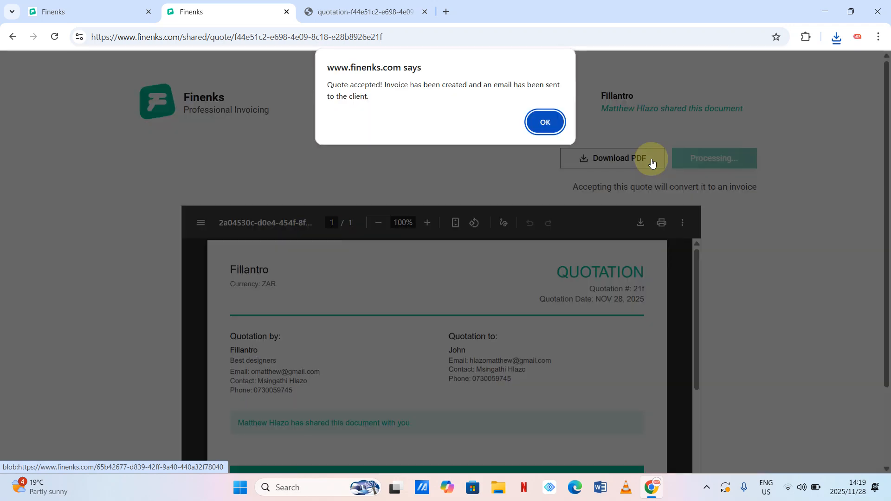
{"action": "left_click", "coordinate": [544, 122]}
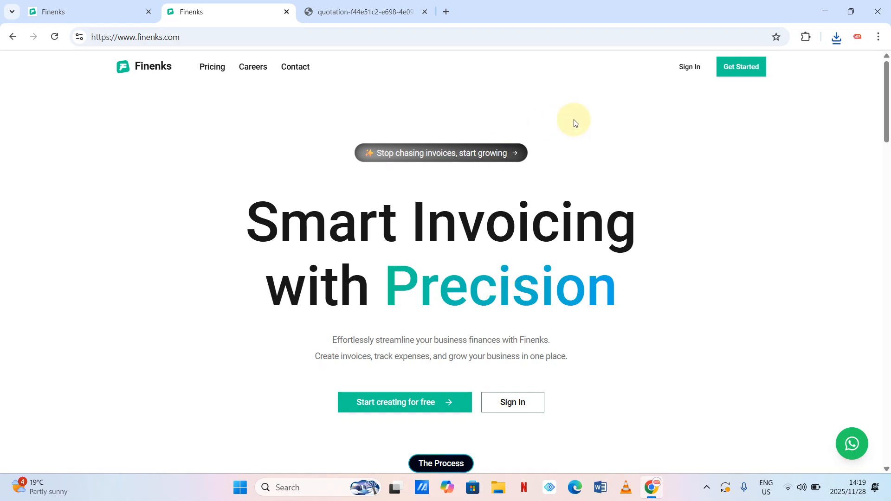
- Reload the Quotations list in the first tab so the 550 quote shows CONVERTED
{"action": "left_click", "coordinate": [69, 8]}
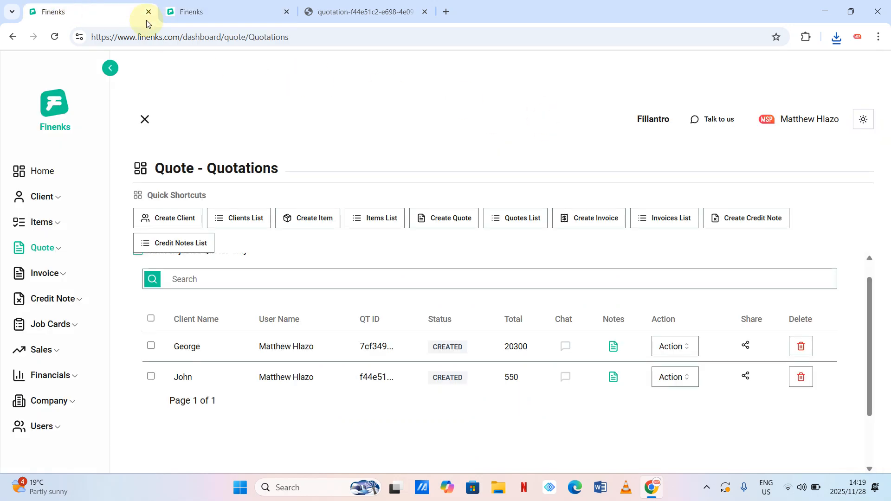
{"action": "left_click", "coordinate": [303, 38]}
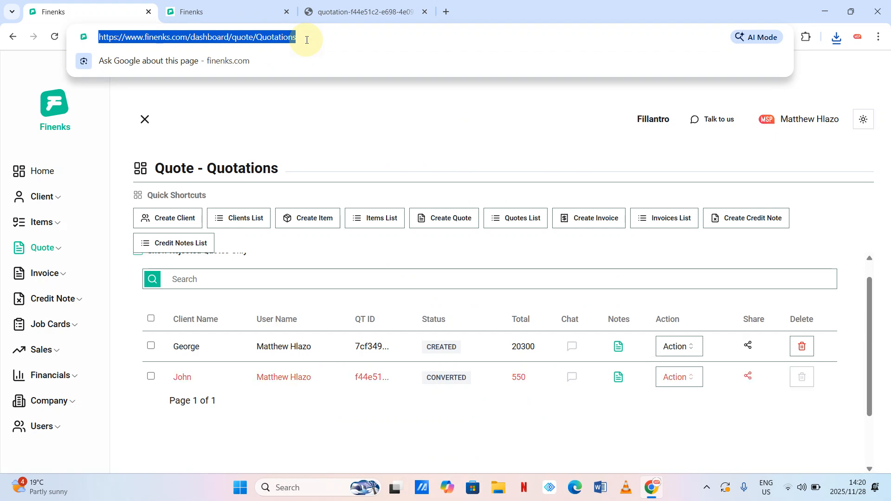
{"action": "key", "text": "Return"}
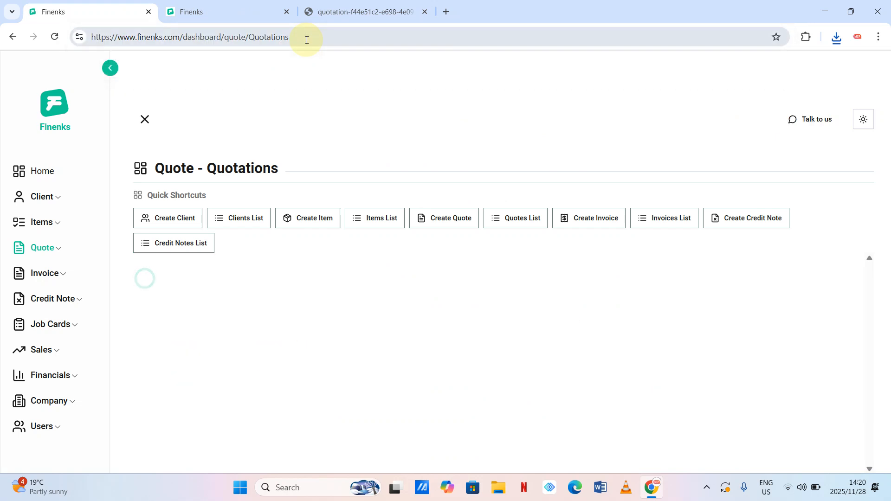
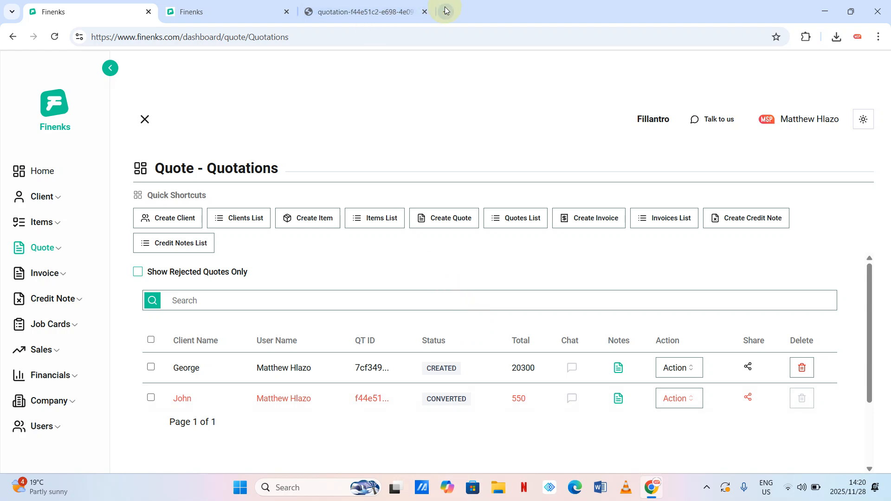
- Switch to the downloaded 550.00 Logo quotation PDF tab and select the address bar
{"action": "left_click", "coordinate": [385, 7]}
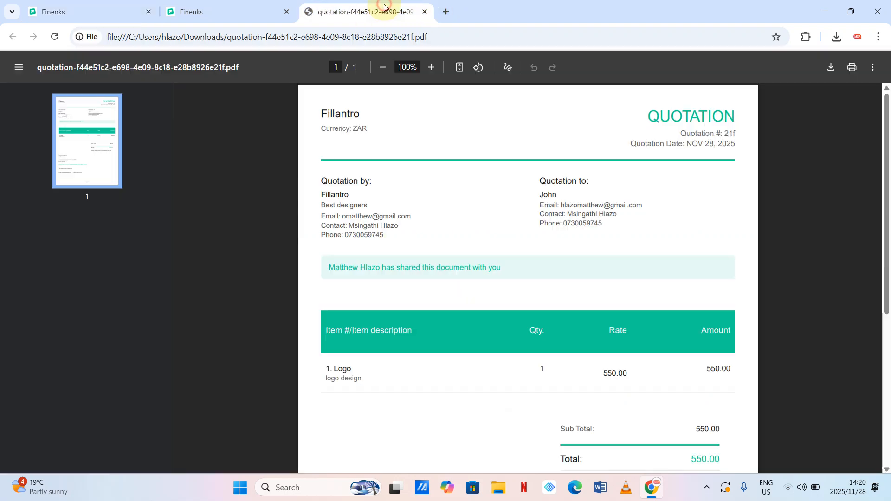
{"action": "left_click", "coordinate": [370, 38]}
- In Gmail, read the 'Invoice Created - Fillantro' email for the 1 Logo, ZAR 550.00 invoice
{"action": "type", "text": "gma"}
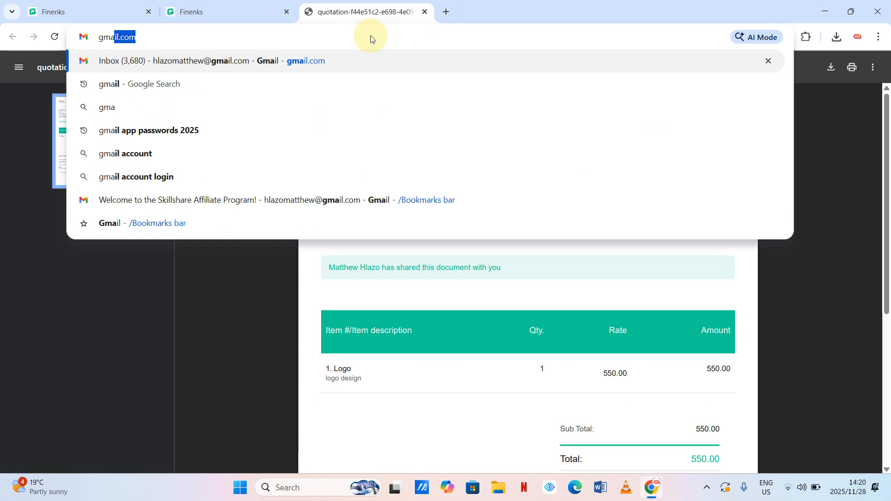
{"action": "key", "text": "Return"}
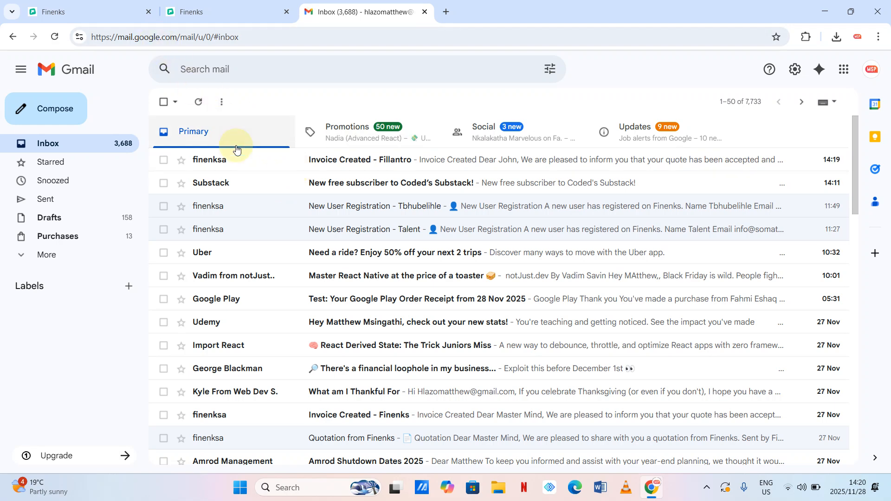
{"action": "left_click", "coordinate": [246, 163]}
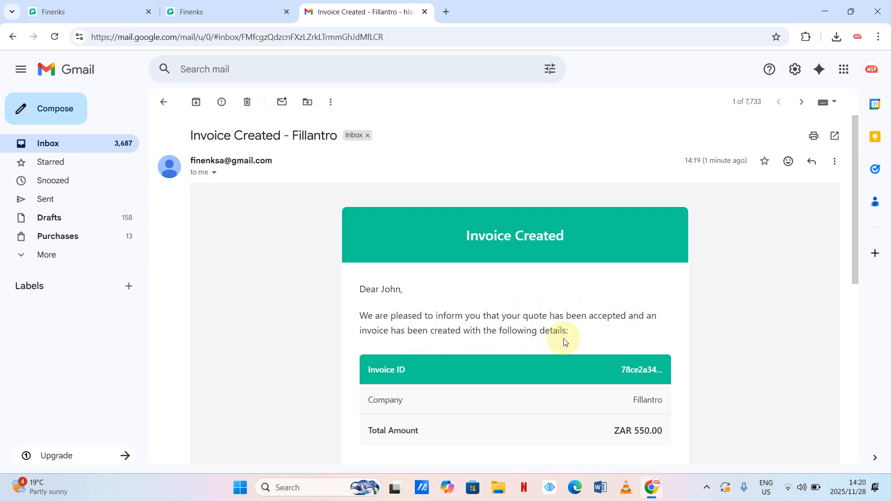
{"action": "scroll", "coordinate": [565, 341], "scroll_direction": "down", "scroll_amount": 3}
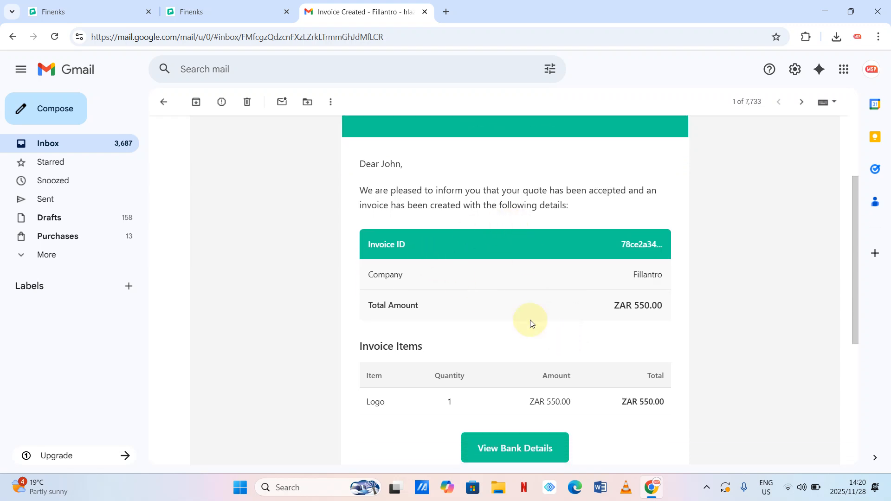
{"action": "scroll", "coordinate": [531, 323], "scroll_direction": "down", "scroll_amount": 2}
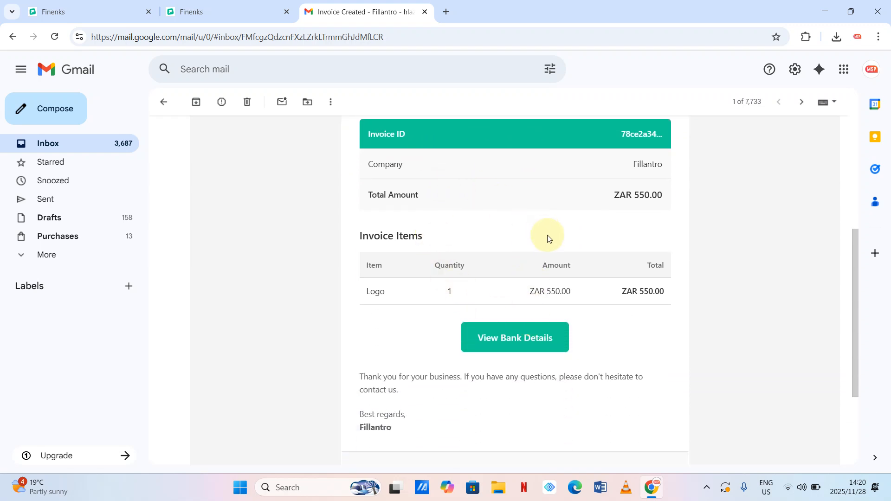
- Open and look over the invoice's bank details page
{"action": "left_click", "coordinate": [522, 344]}
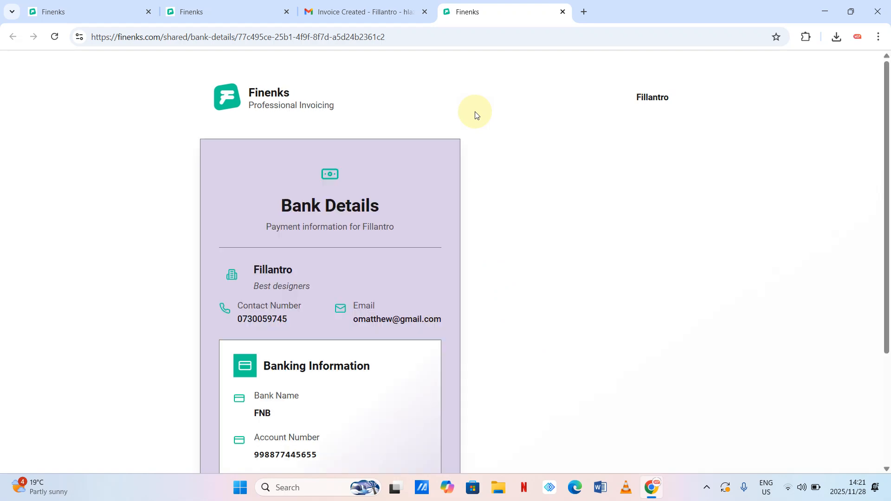
{"action": "scroll", "coordinate": [434, 265], "scroll_direction": "down", "scroll_amount": 3}
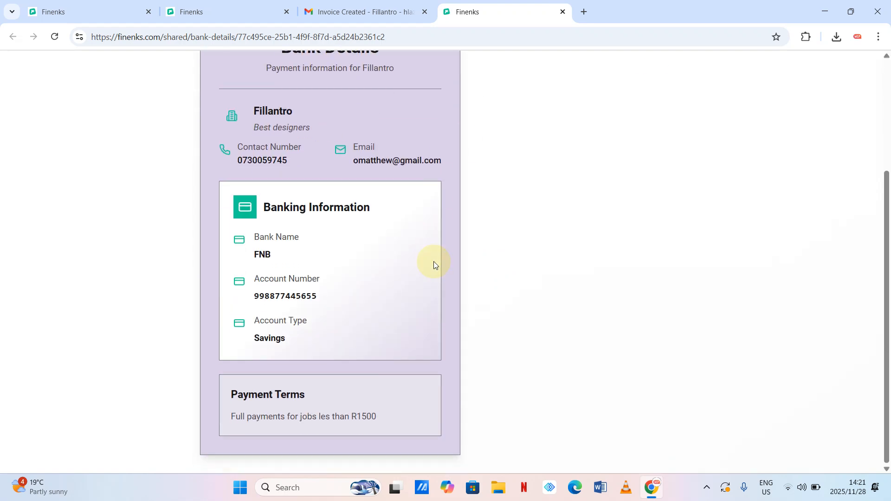
{"action": "scroll", "coordinate": [434, 261], "scroll_direction": "up", "scroll_amount": 3}
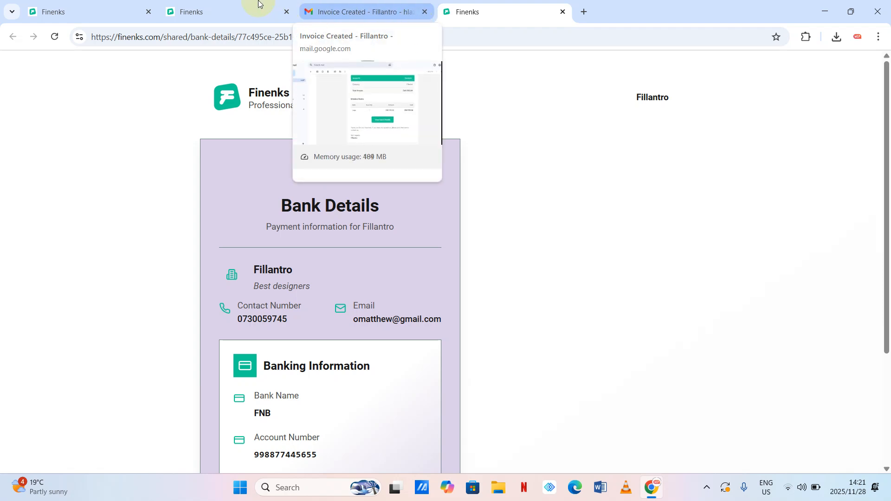
- Close the spare Finenks home-page tab and return to the Quote - Quotations list
{"action": "left_click", "coordinate": [228, 7]}
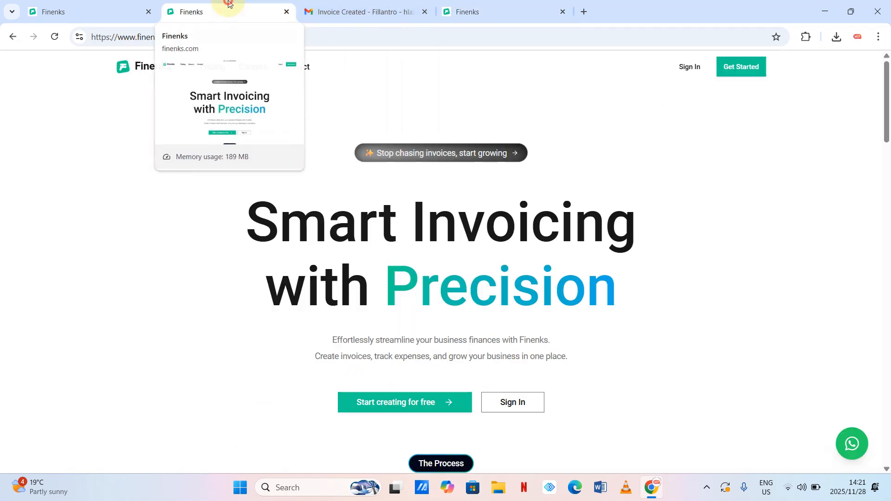
{"action": "left_click", "coordinate": [286, 12]}
{"action": "left_click", "coordinate": [114, 11]}
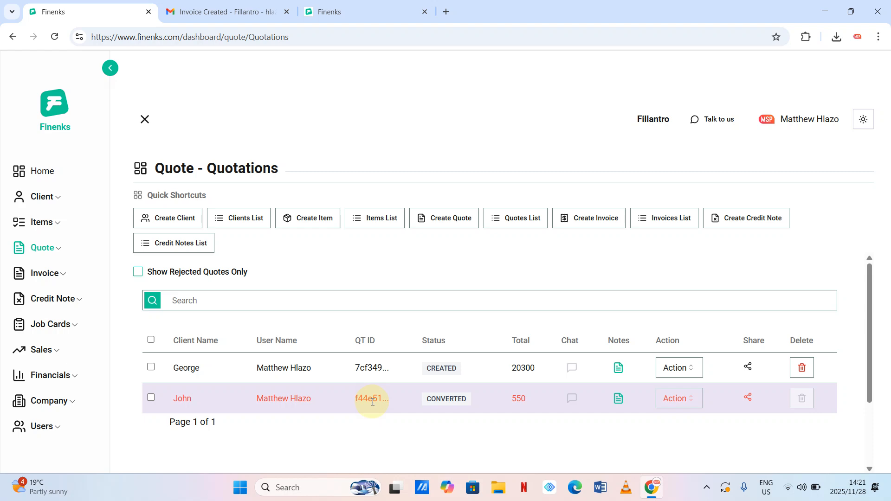
- Cancel sharing the 550 quote, then convert George's 20300 quote into an invoice
{"action": "left_click", "coordinate": [748, 400]}
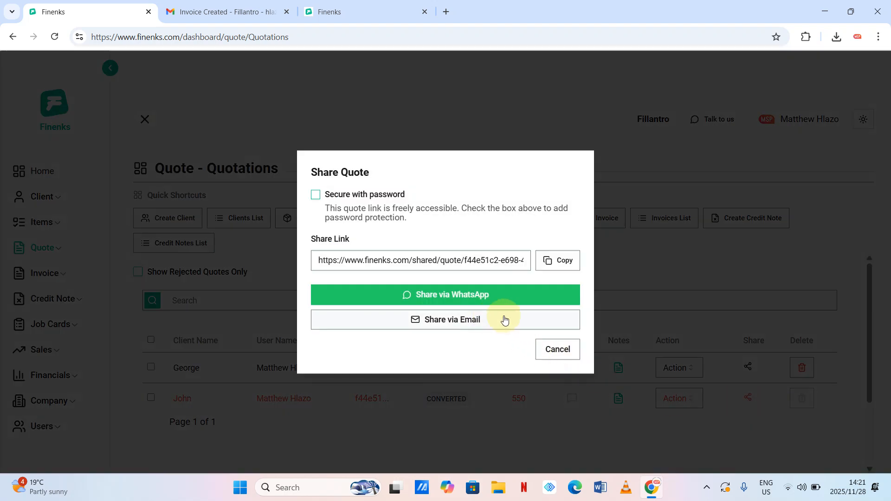
{"action": "left_click", "coordinate": [563, 354]}
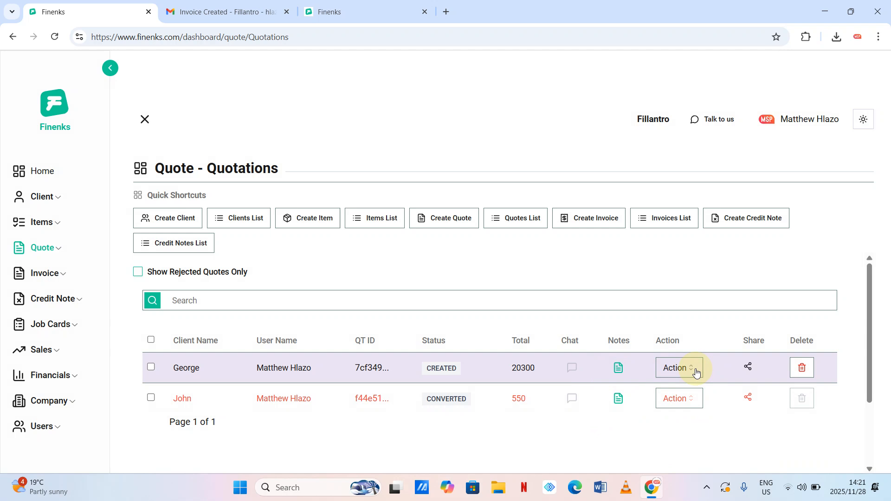
{"action": "left_click", "coordinate": [696, 371]}
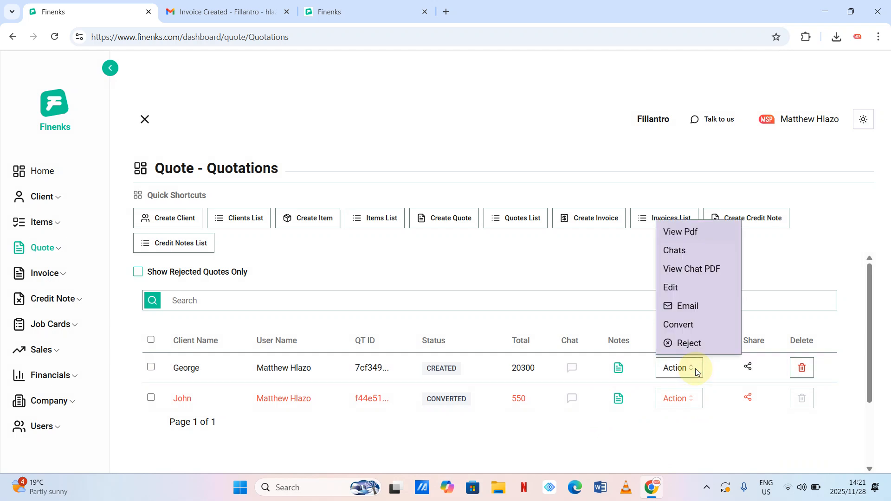
{"action": "left_click", "coordinate": [685, 326]}
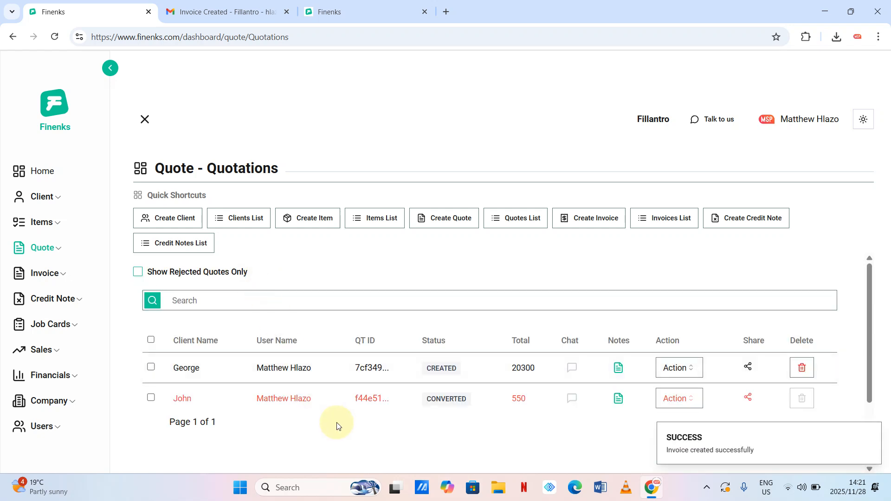
- On the Home dashboard, highlight the Total Revenue label and its ZAR20,850.00 amount
{"action": "left_click", "coordinate": [46, 173]}
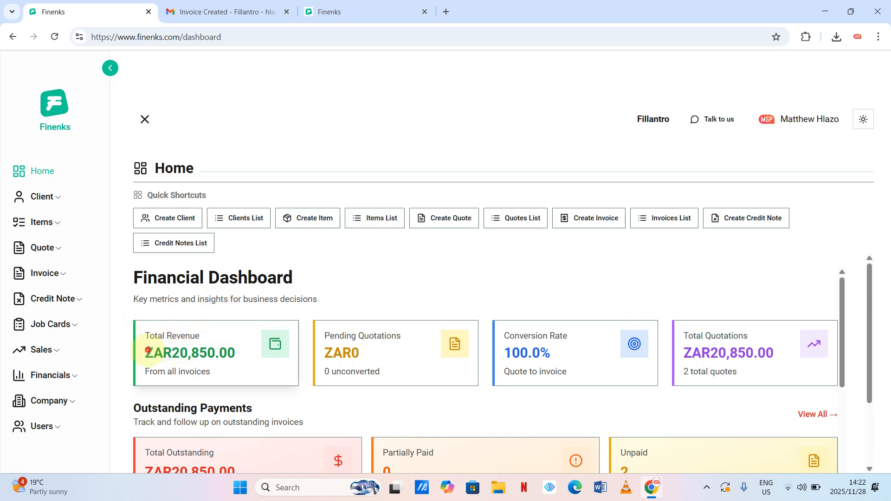
{"action": "left_click_drag", "start_coordinate": [145, 353], "coordinate": [235, 353]}
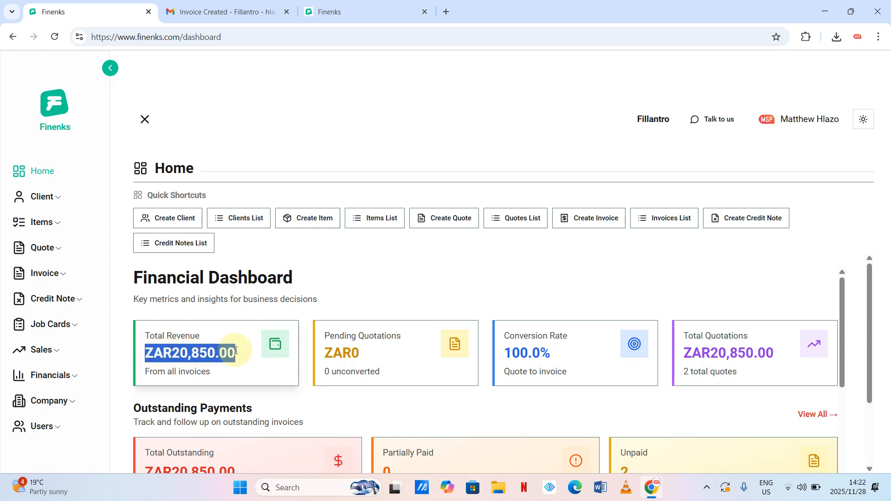
{"action": "left_click", "coordinate": [247, 319]}
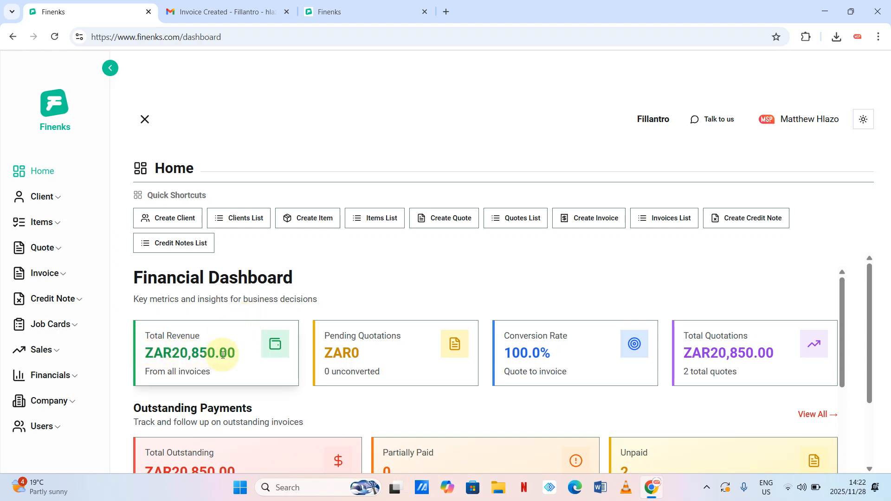
{"action": "scroll", "coordinate": [245, 358], "scroll_direction": "down", "scroll_amount": 1}
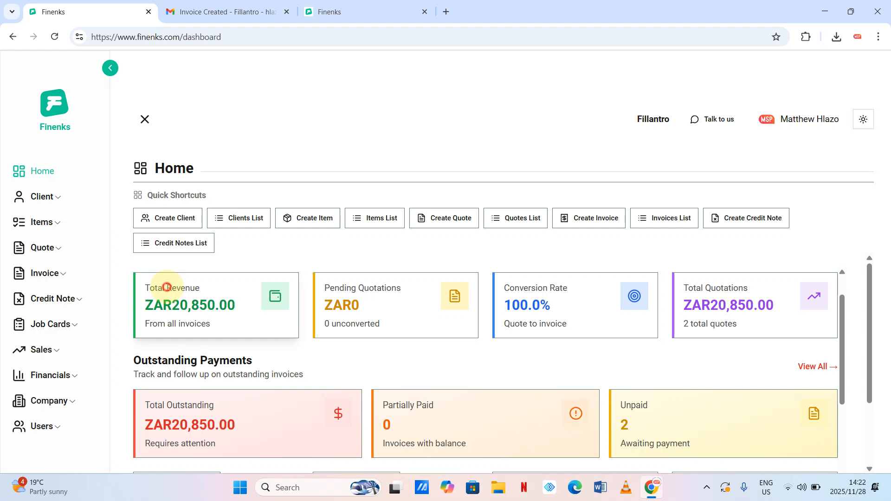
{"action": "left_click_drag", "start_coordinate": [167, 288], "coordinate": [207, 286]}
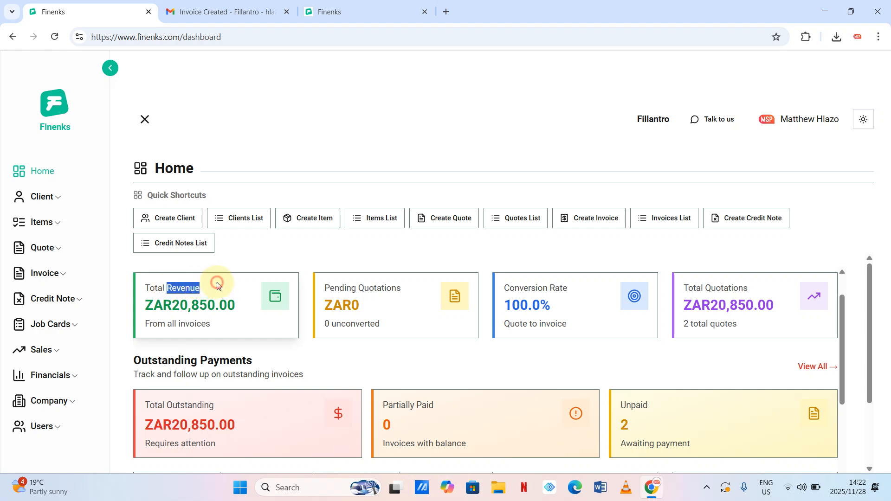
{"action": "left_click", "coordinate": [217, 286]}
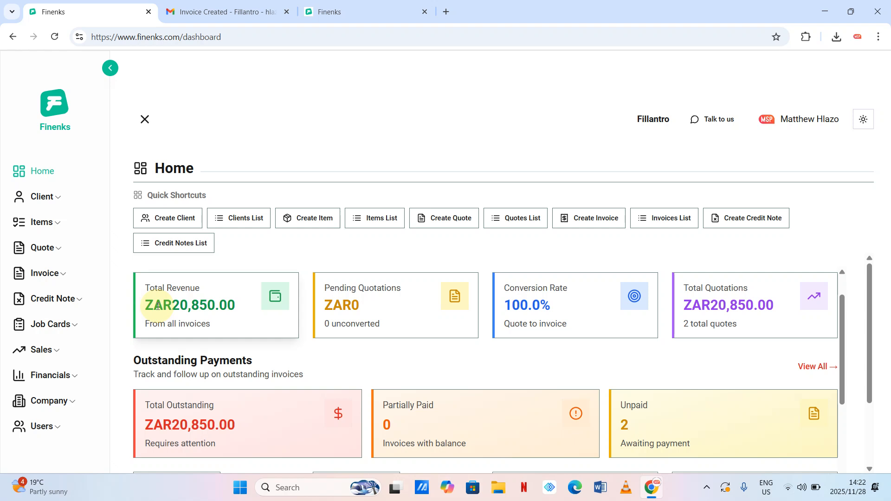
{"action": "left_click_drag", "start_coordinate": [144, 305], "coordinate": [193, 305]}
{"action": "left_click", "coordinate": [203, 305]}
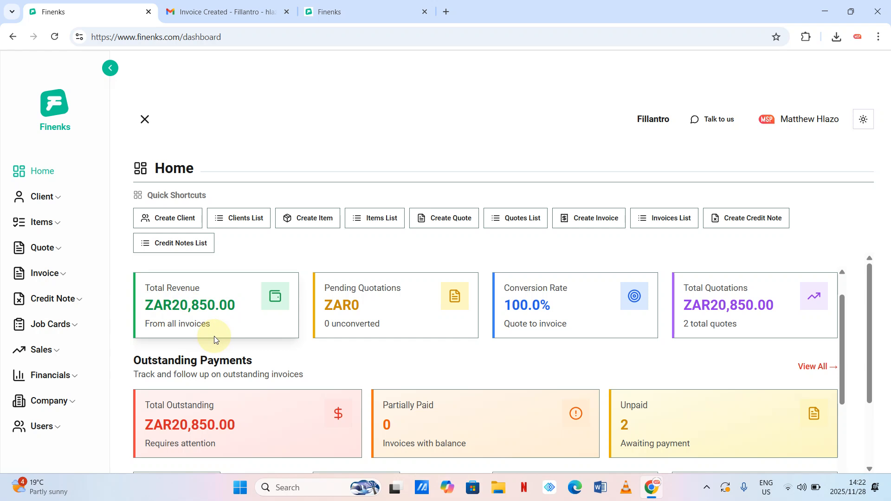
- Review the dashboard insights, then expand the sidebar's Quote section to show Create and Quotations
{"action": "scroll", "coordinate": [312, 356], "scroll_direction": "down", "scroll_amount": 1}
{"action": "scroll", "coordinate": [312, 356], "scroll_direction": "up", "scroll_amount": 1}
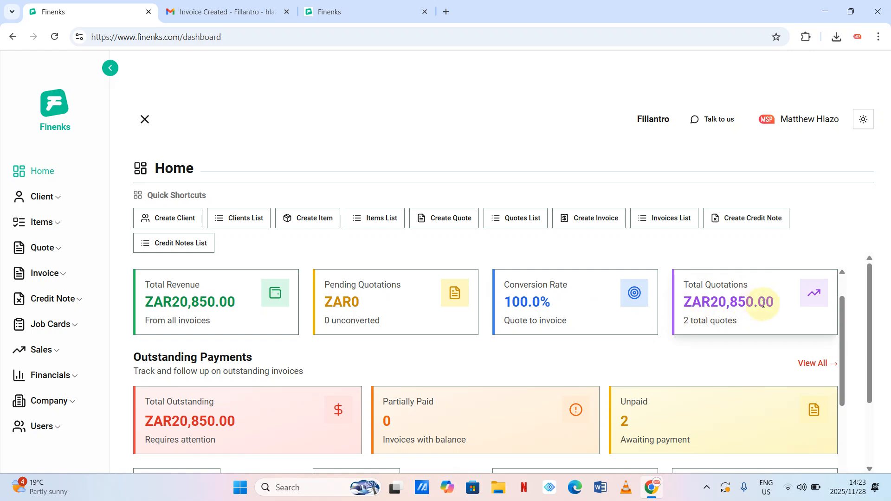
{"action": "scroll", "coordinate": [766, 305], "scroll_direction": "down", "scroll_amount": 2}
{"action": "scroll", "coordinate": [770, 308], "scroll_direction": "up", "scroll_amount": 1}
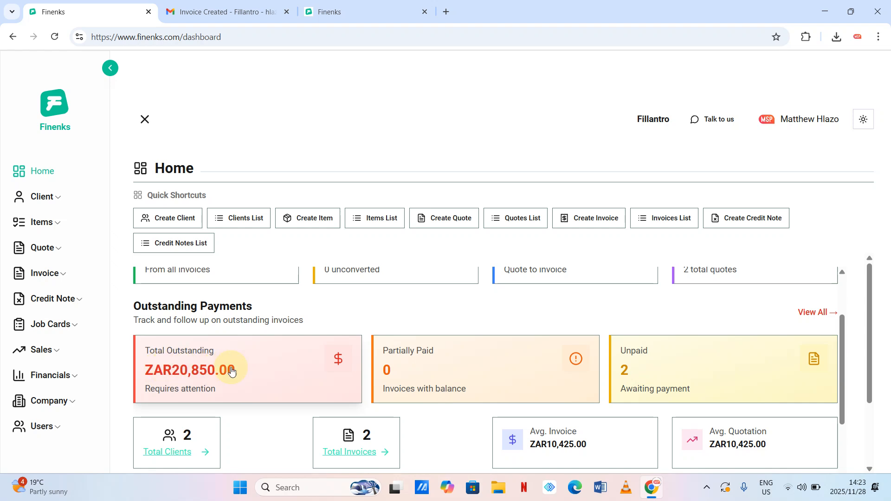
{"action": "scroll", "coordinate": [238, 370], "scroll_direction": "up", "scroll_amount": 2}
{"action": "scroll", "coordinate": [233, 400], "scroll_direction": "down", "scroll_amount": 1}
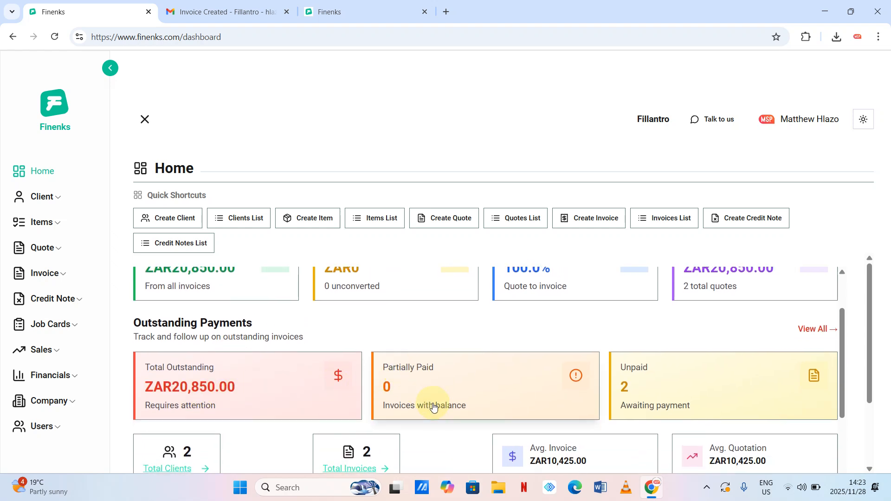
{"action": "scroll", "coordinate": [643, 399], "scroll_direction": "down", "scroll_amount": 5}
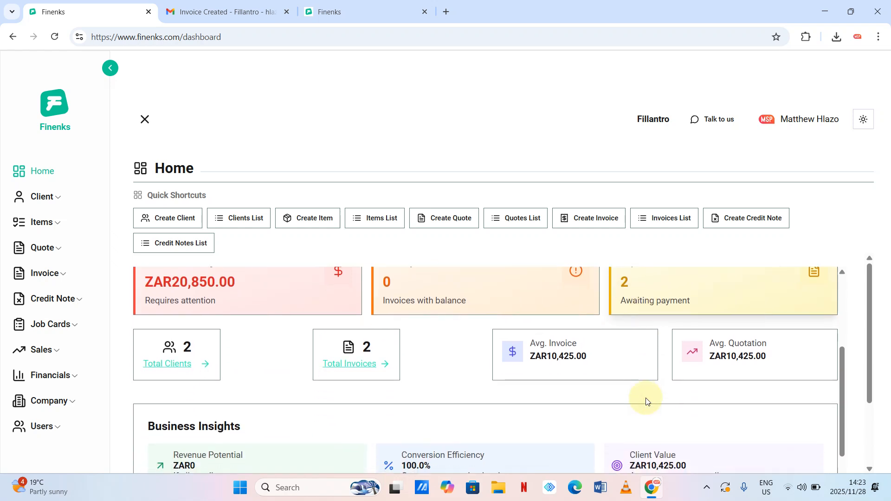
{"action": "scroll", "coordinate": [647, 402], "scroll_direction": "down", "scroll_amount": 1}
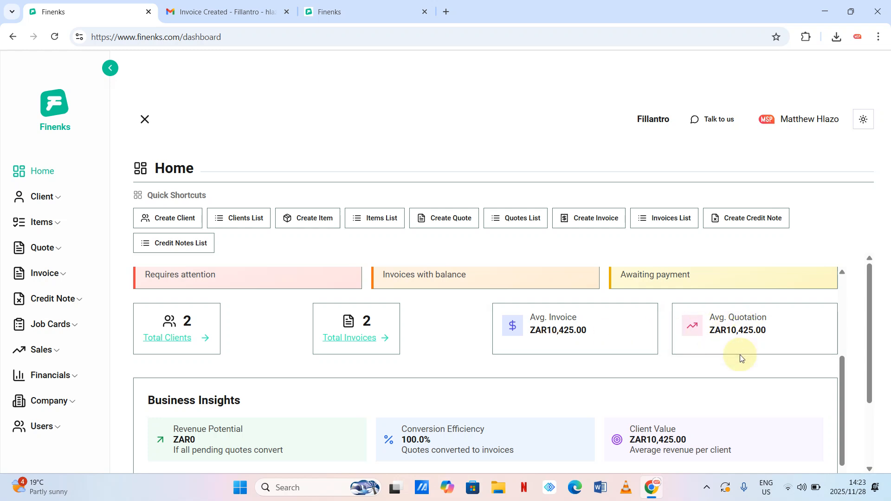
{"action": "scroll", "coordinate": [742, 358], "scroll_direction": "down", "scroll_amount": 2}
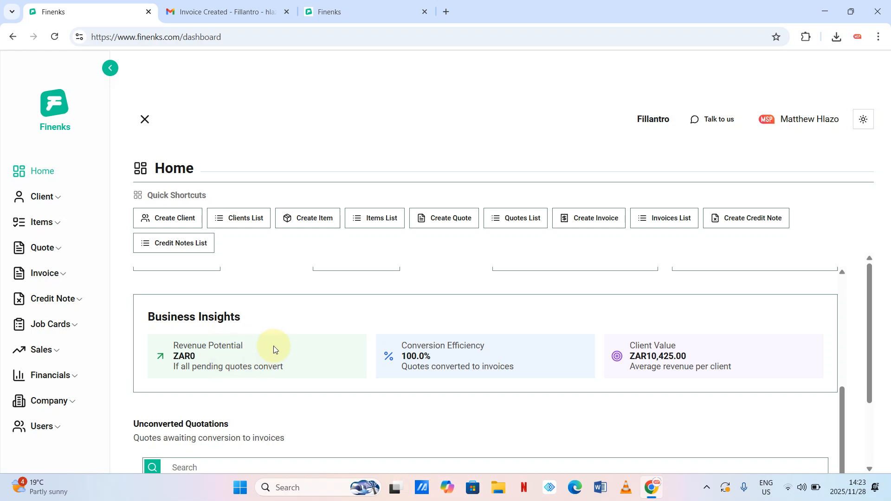
{"action": "scroll", "coordinate": [553, 369], "scroll_direction": "down", "scroll_amount": 3}
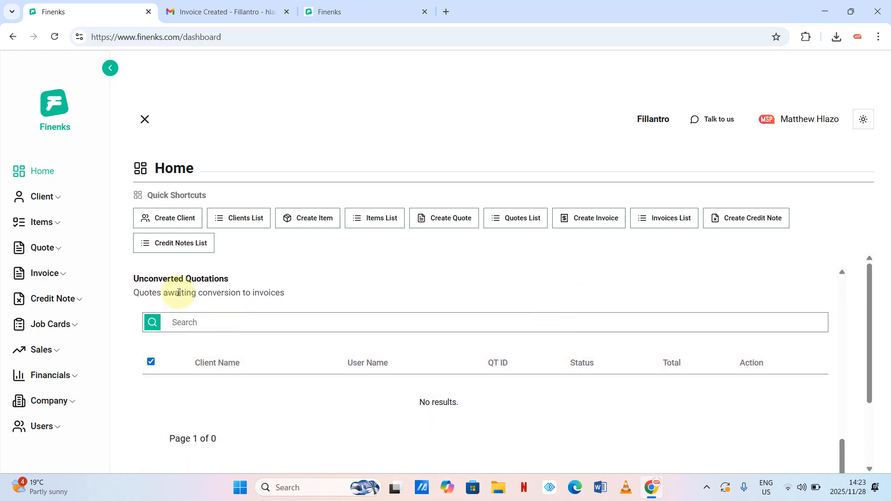
{"action": "scroll", "coordinate": [297, 287], "scroll_direction": "up", "scroll_amount": 2}
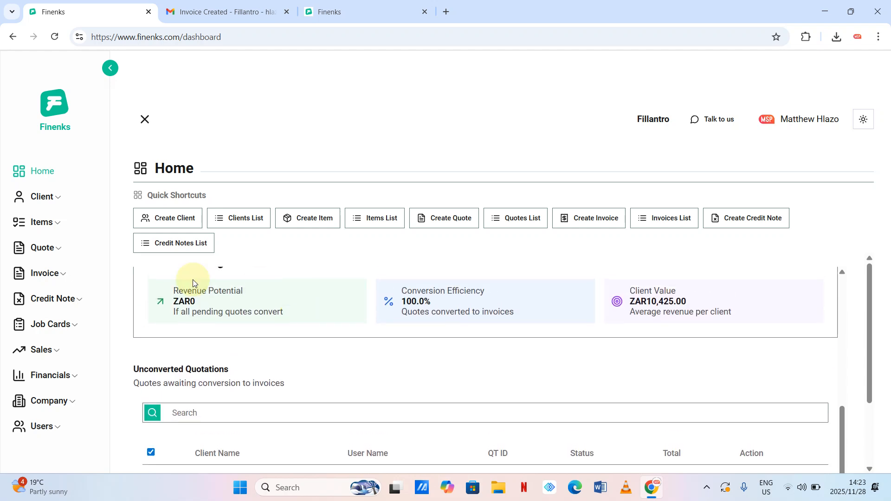
{"action": "left_click", "coordinate": [63, 249]}
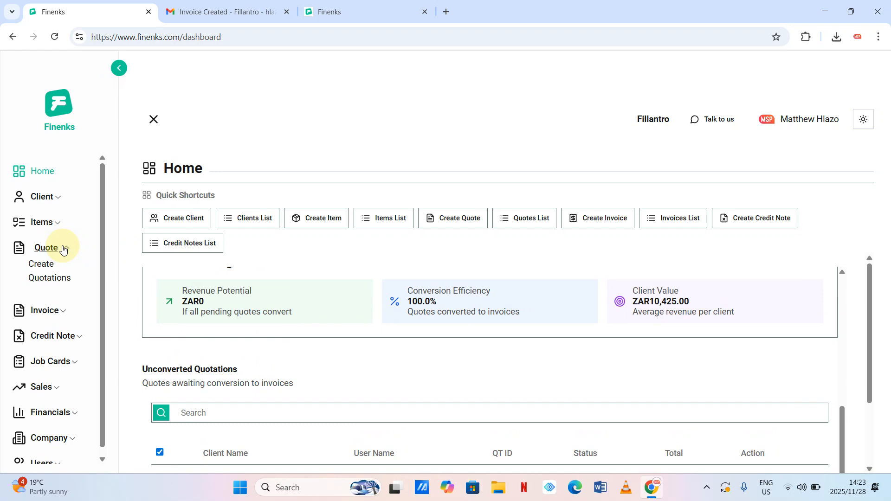
- Start a new quote for client George with a Web design line item
{"action": "left_click", "coordinate": [46, 263]}
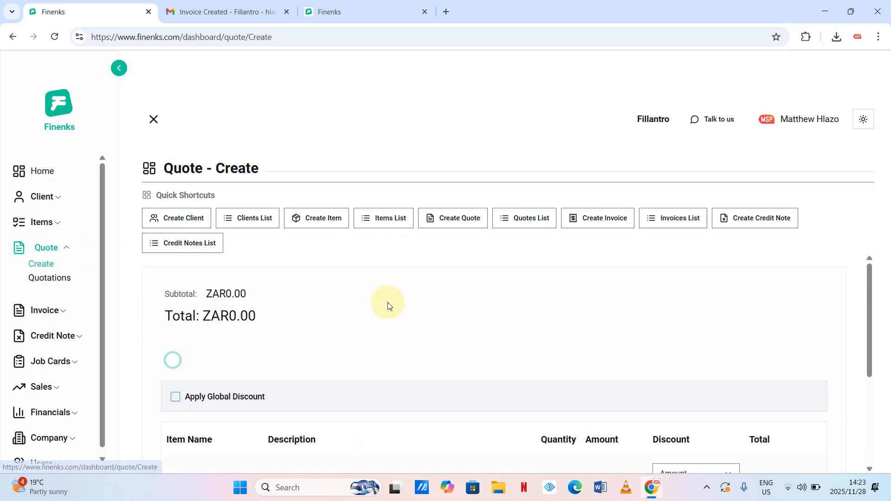
{"action": "scroll", "coordinate": [388, 302], "scroll_direction": "down", "scroll_amount": 2}
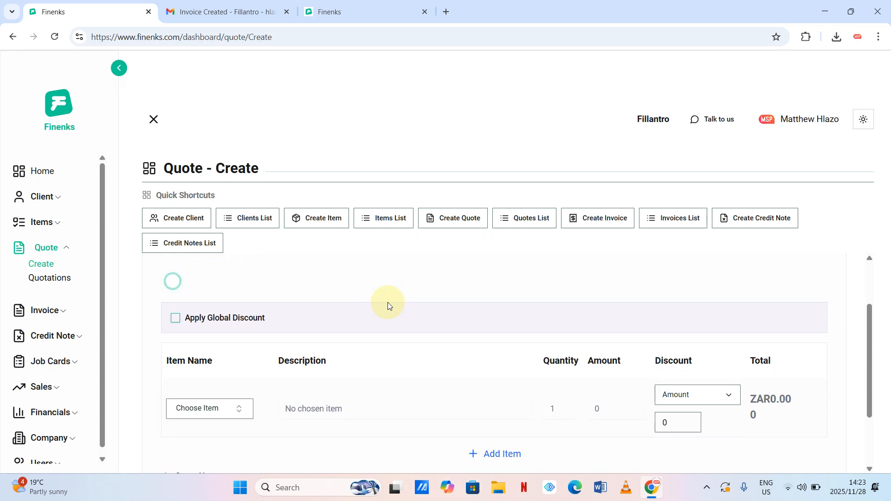
{"action": "scroll", "coordinate": [204, 325], "scroll_direction": "up", "scroll_amount": 1}
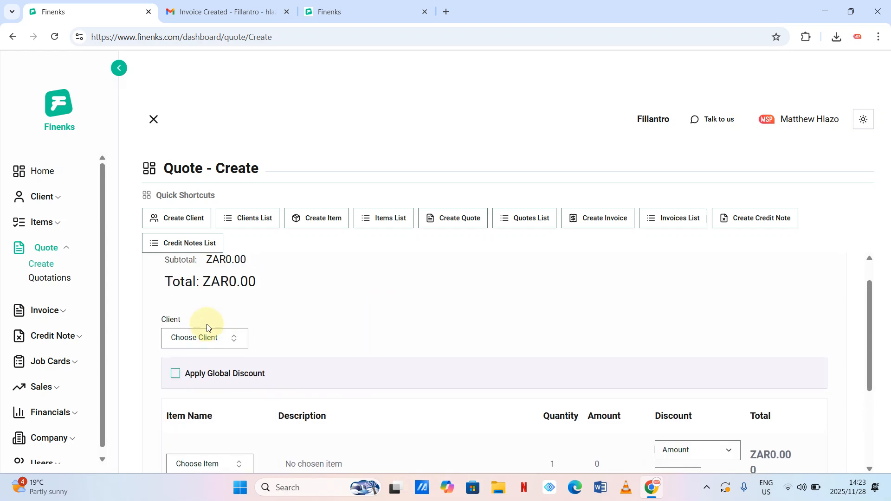
{"action": "left_click", "coordinate": [234, 338]}
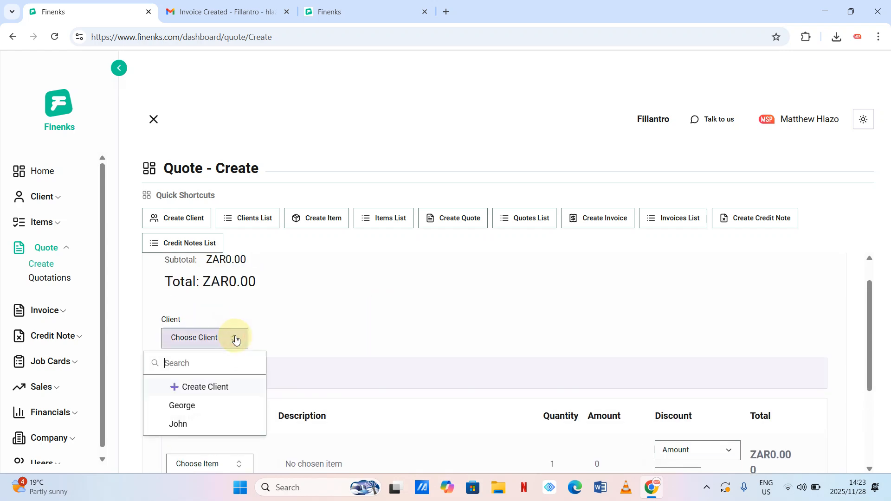
{"action": "left_click", "coordinate": [186, 407]}
{"action": "scroll", "coordinate": [192, 415], "scroll_direction": "down", "scroll_amount": 2}
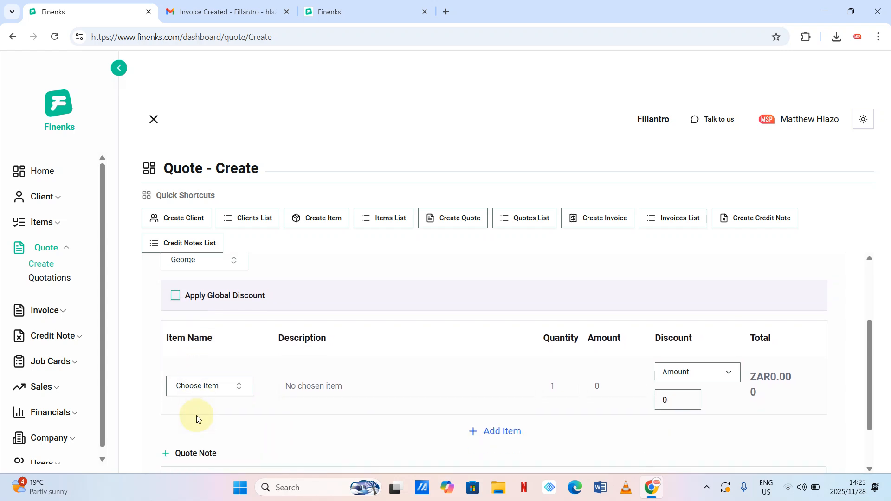
{"action": "left_click", "coordinate": [246, 391]}
{"action": "left_click", "coordinate": [192, 342]}
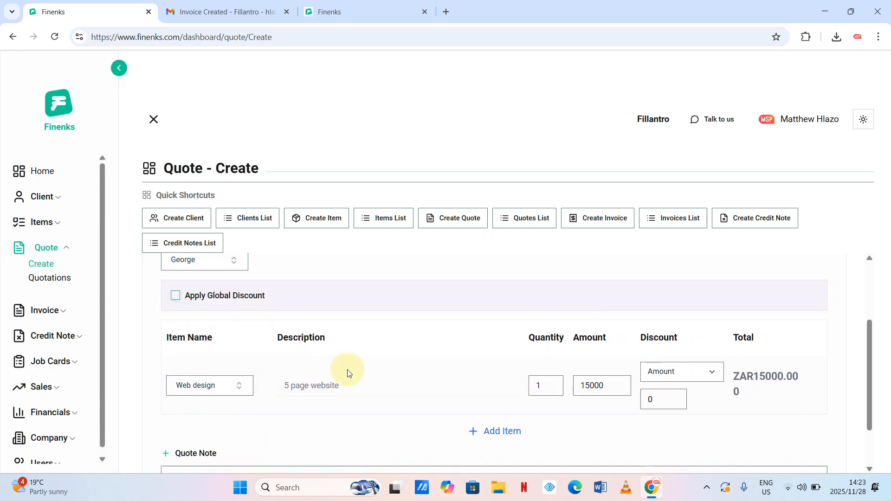
- Add the quote note 'Not converted' and create the ZAR15000 quote
{"action": "scroll", "coordinate": [349, 373], "scroll_direction": "down", "scroll_amount": 2}
{"action": "left_click", "coordinate": [315, 420]}
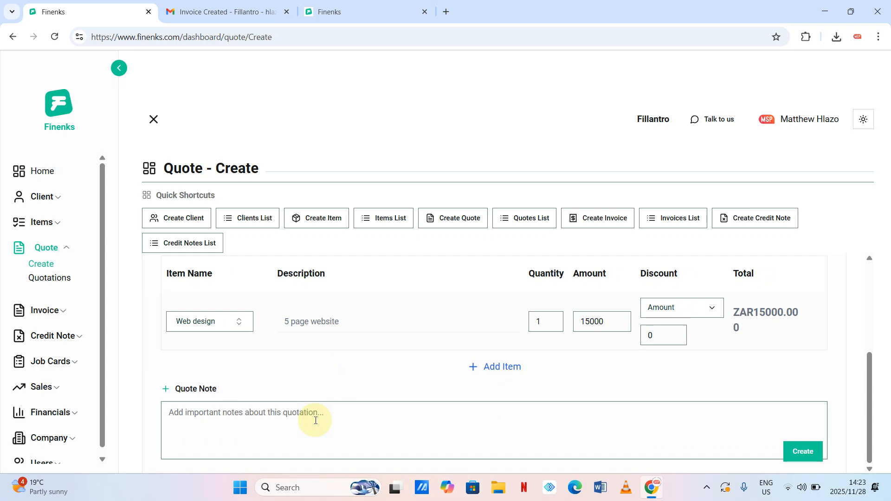
{"action": "type", "text": "Not "}
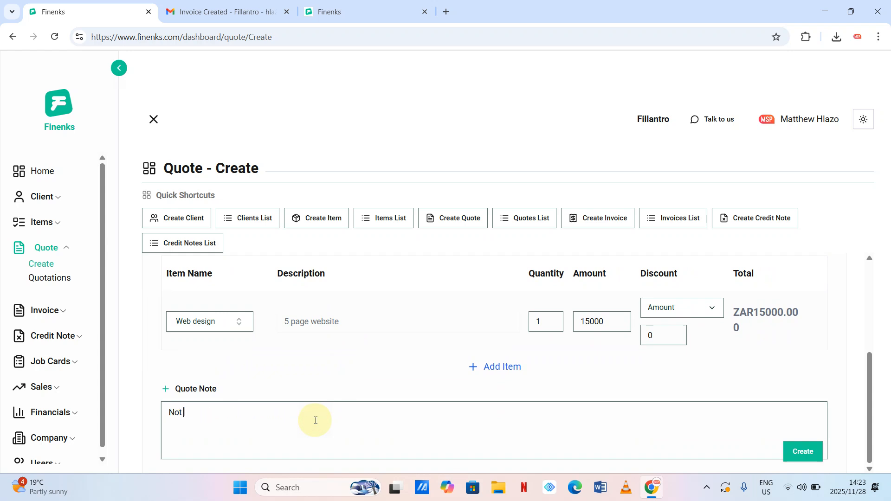
{"action": "type", "text": "converted"}
{"action": "left_click", "coordinate": [793, 451]}
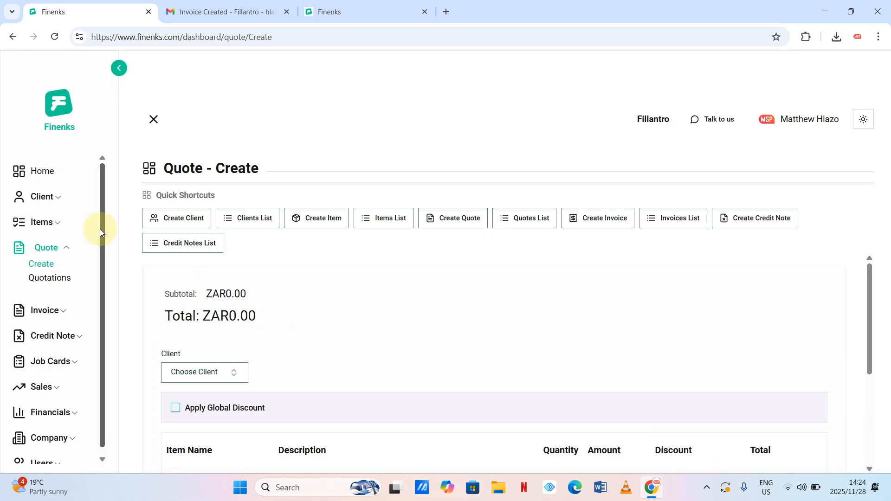
- Check George's 15000 quote under Unconverted Quotations on Home, then go to Quotes List
{"action": "mouse_move", "coordinate": [497, 3]}
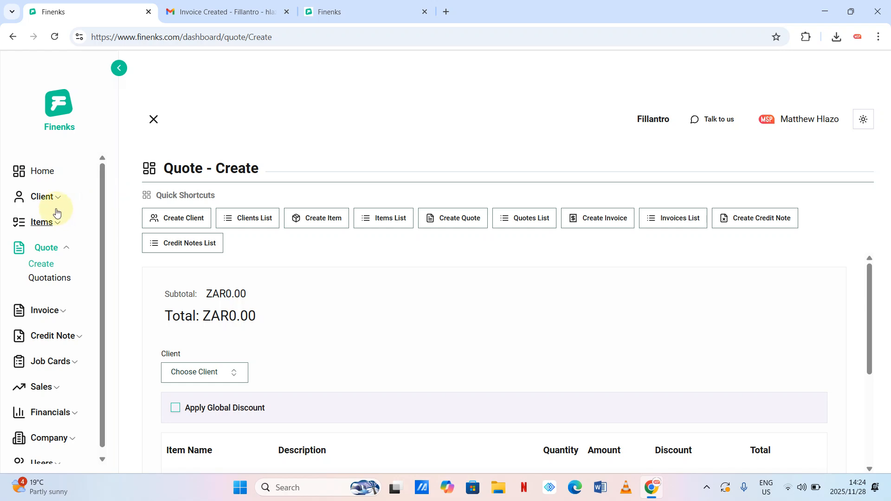
{"action": "left_click", "coordinate": [43, 172]}
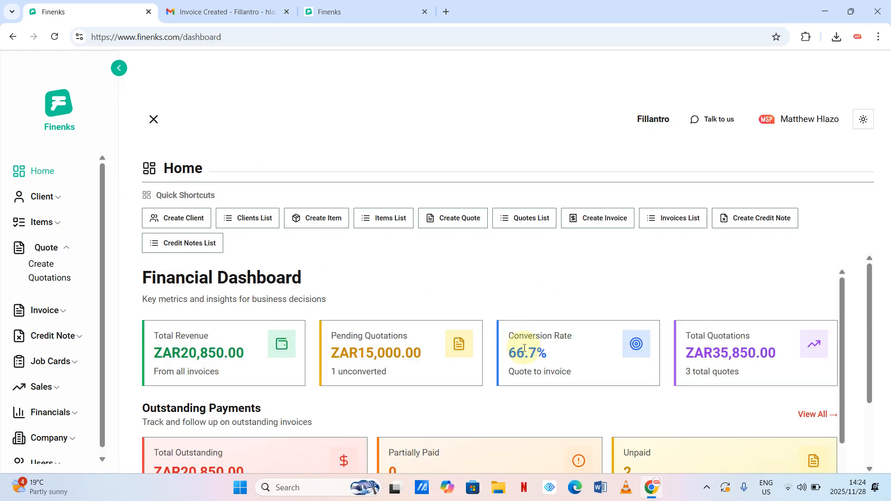
{"action": "scroll", "coordinate": [521, 350], "scroll_direction": "down", "scroll_amount": 5}
{"action": "scroll", "coordinate": [525, 352], "scroll_direction": "down", "scroll_amount": 6}
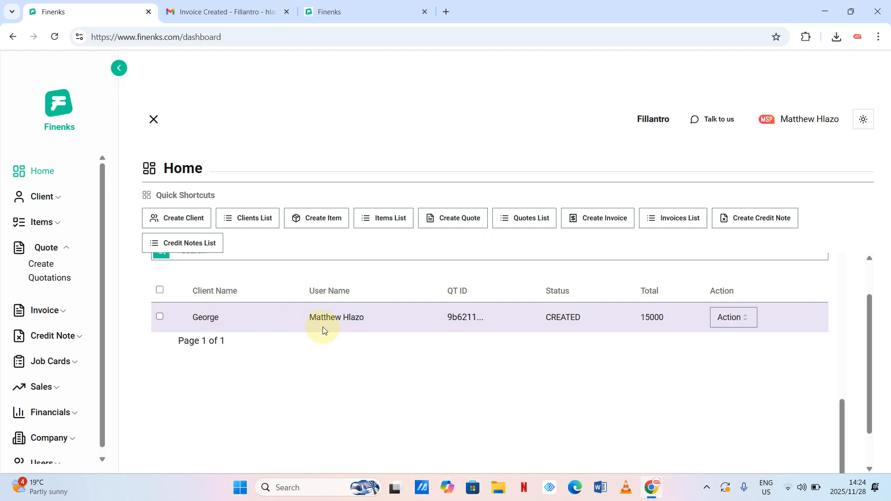
{"action": "left_click", "coordinate": [753, 318]}
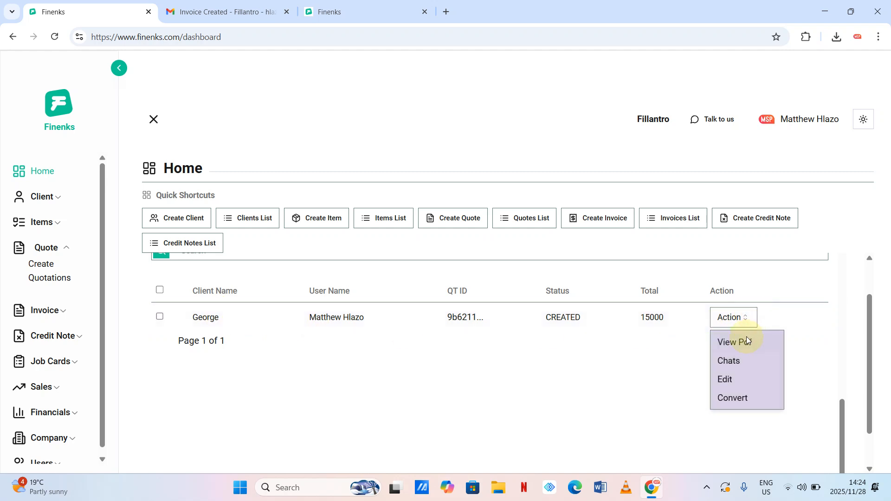
{"action": "left_click", "coordinate": [554, 406]}
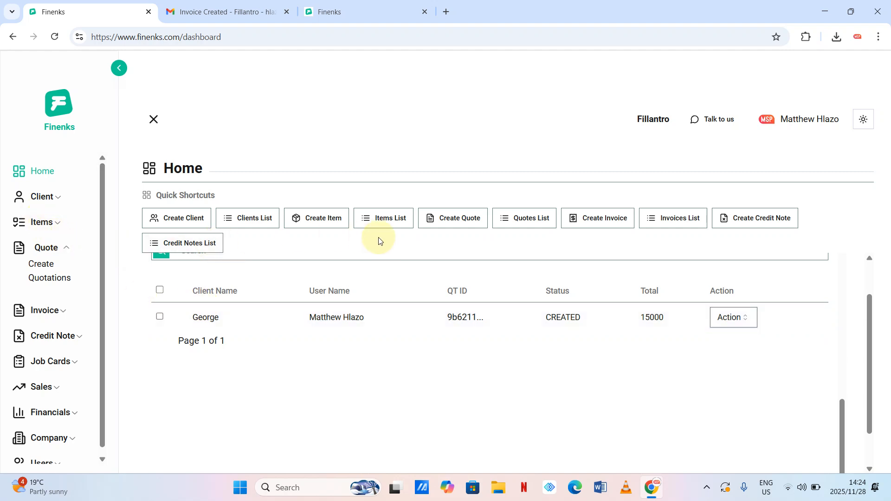
{"action": "left_click", "coordinate": [518, 226]}
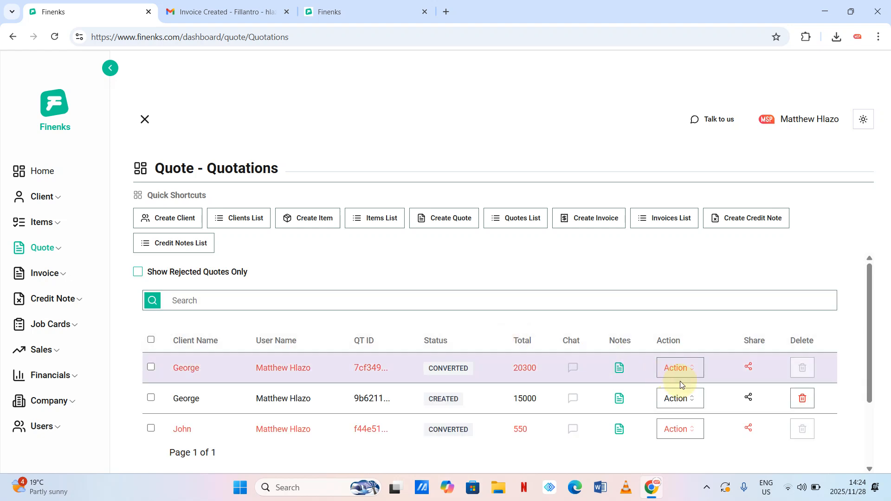
- Open the Chats page for George's CREATED R15000 quote
{"action": "left_click", "coordinate": [695, 398]}
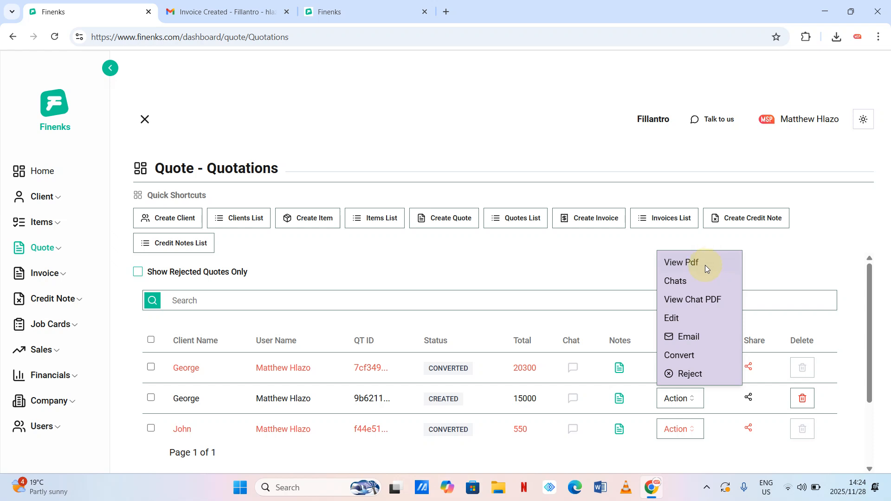
{"action": "left_click", "coordinate": [675, 282]}
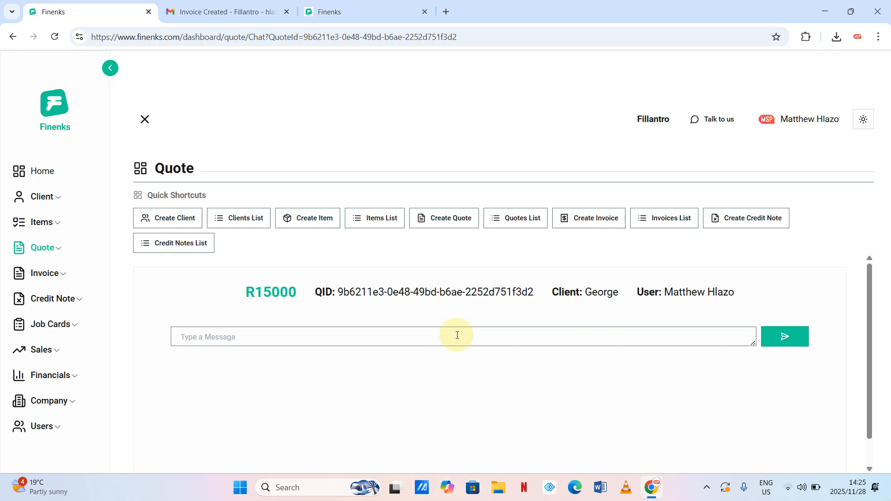
- Send the chat message 'Please change it 30 000 , the quantity must be 2', fixing 'chnage'
{"action": "left_click", "coordinate": [414, 342]}
{"action": "type", "text": "Please"}
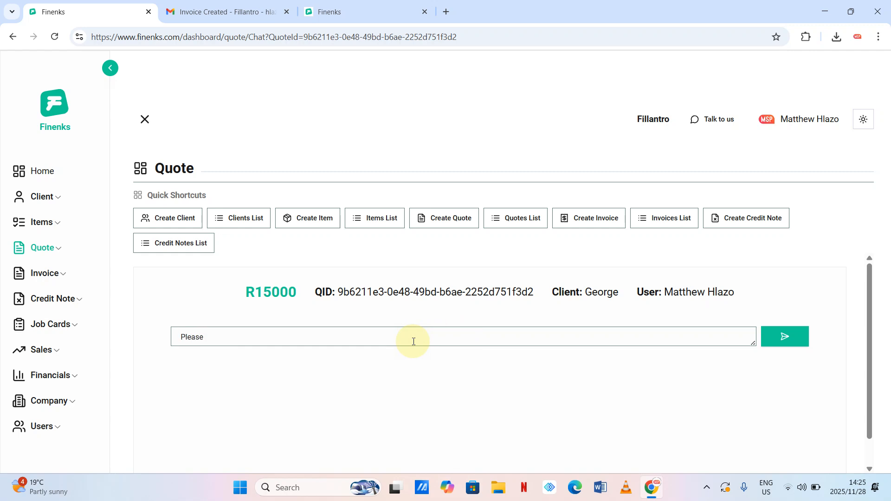
{"action": "type", "text": " chnage it"}
{"action": "double_click", "coordinate": [226, 337]}
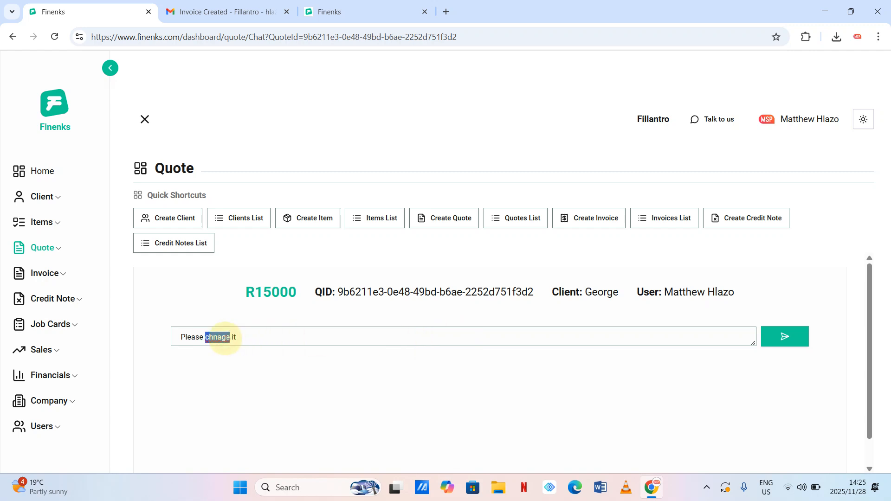
{"action": "type", "text": "change"}
{"action": "left_click", "coordinate": [259, 339]}
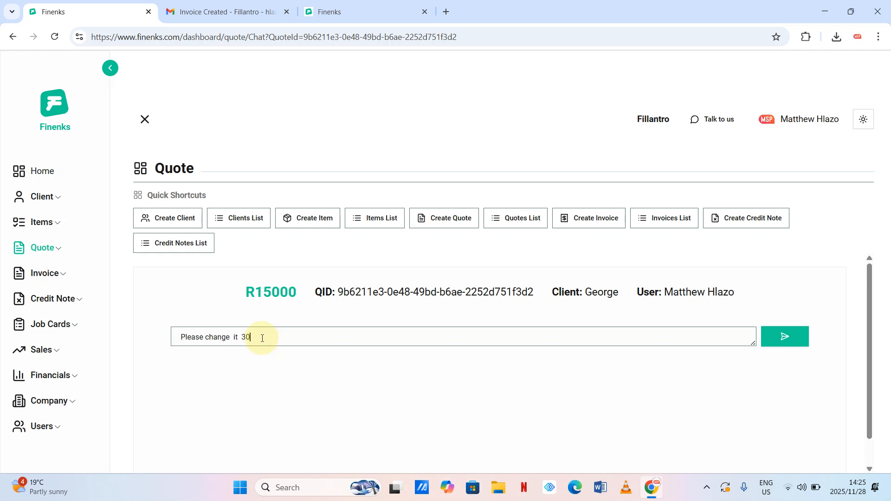
{"action": "type", "text": "30 000"}
{"action": "type", "text": " , the qu"}
{"action": "type", "text": "antity m"}
{"action": "type", "text": "ust "}
{"action": "type", "text": "m"}
{"action": "type", "text": "be 2"}
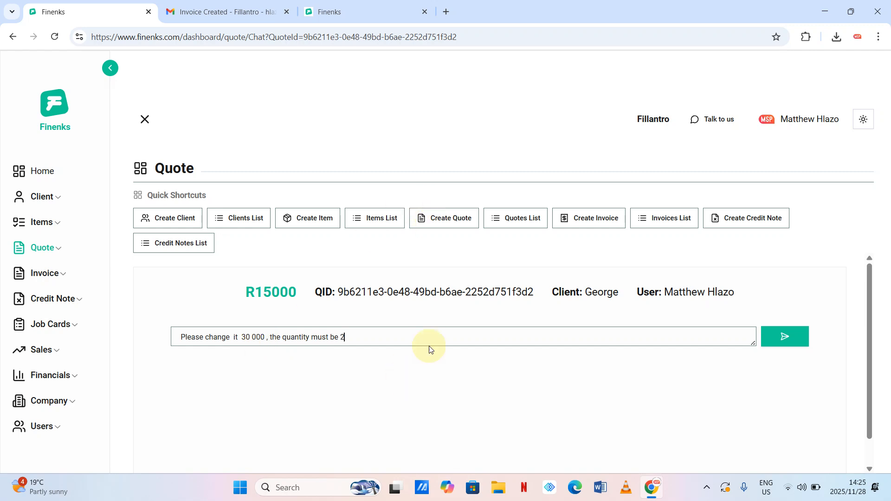
{"action": "left_click", "coordinate": [782, 339]}
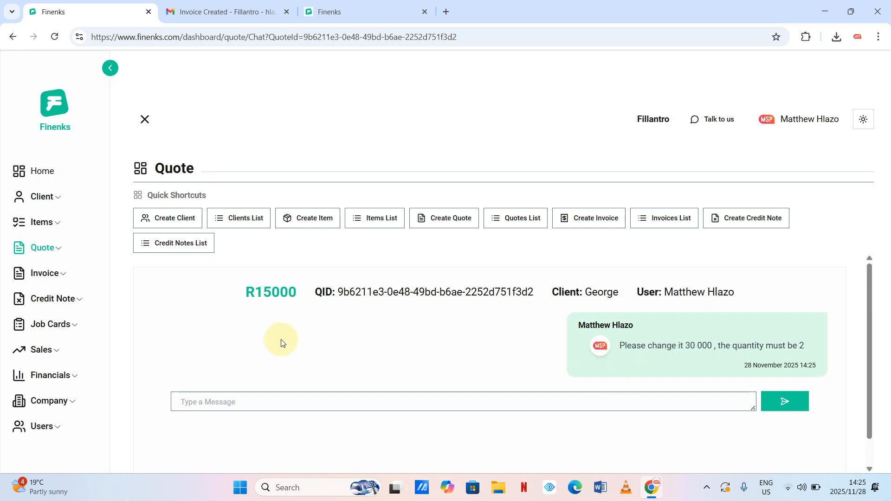
- Check the posted message in the quote chat by highlighting its text
{"action": "scroll", "coordinate": [281, 343], "scroll_direction": "down", "scroll_amount": 1}
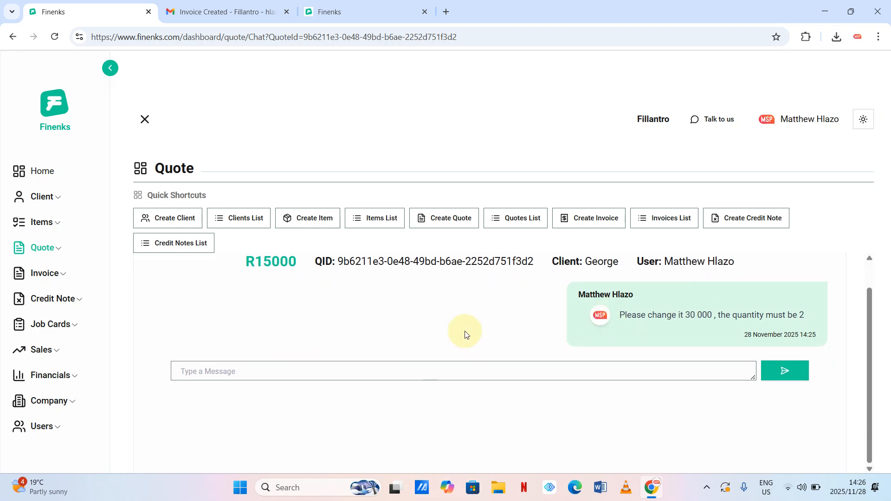
{"action": "scroll", "coordinate": [466, 334], "scroll_direction": "up", "scroll_amount": 1}
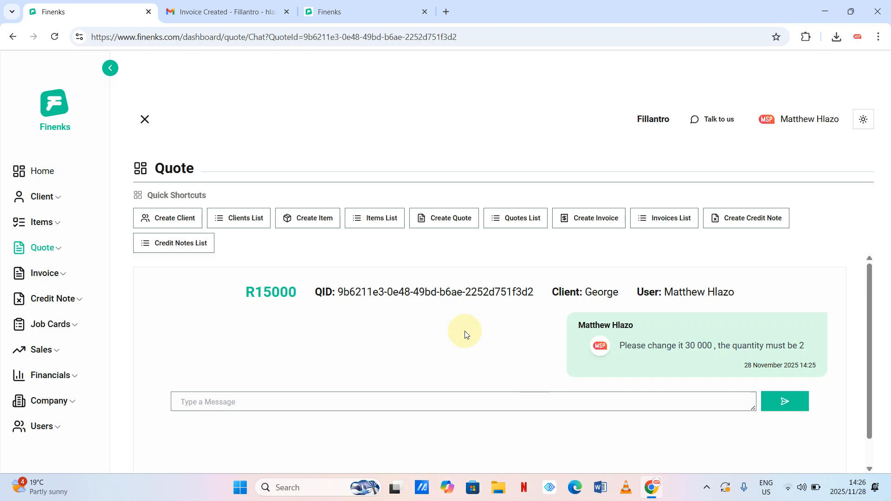
{"action": "scroll", "coordinate": [466, 334], "scroll_direction": "down", "scroll_amount": 1}
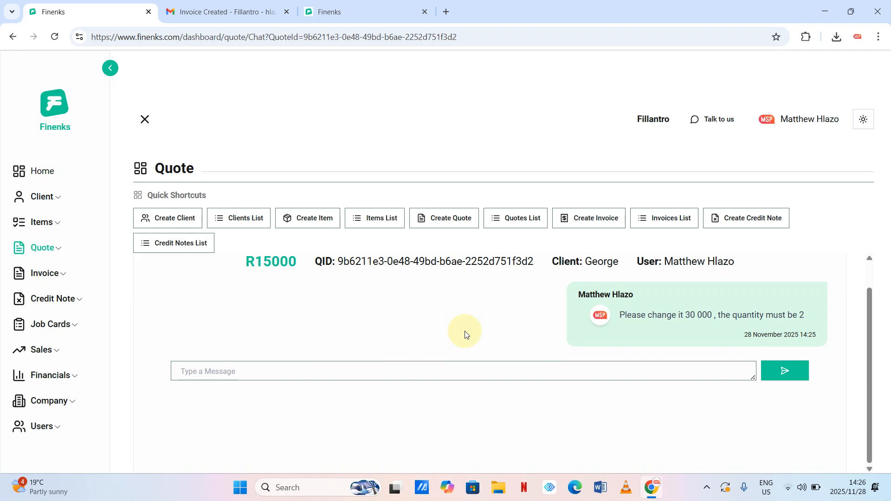
{"action": "left_click_drag", "start_coordinate": [625, 315], "coordinate": [752, 318]}
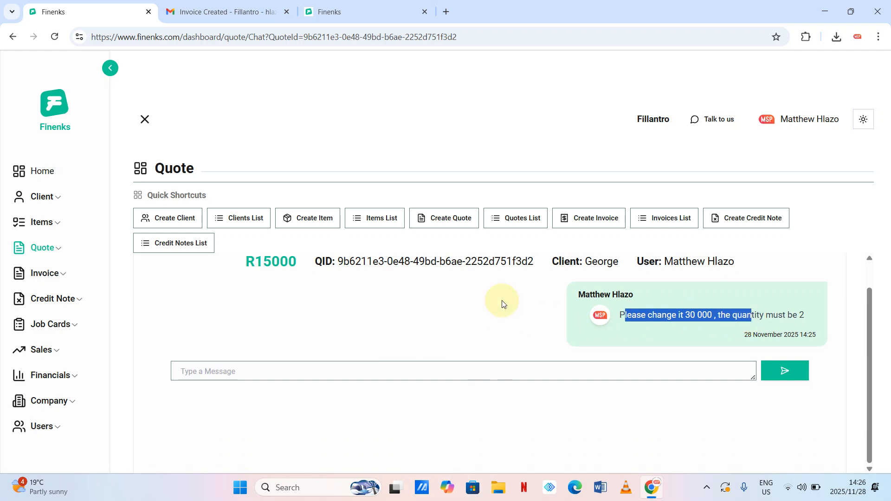
{"action": "scroll", "coordinate": [503, 304], "scroll_direction": "up", "scroll_amount": 1}
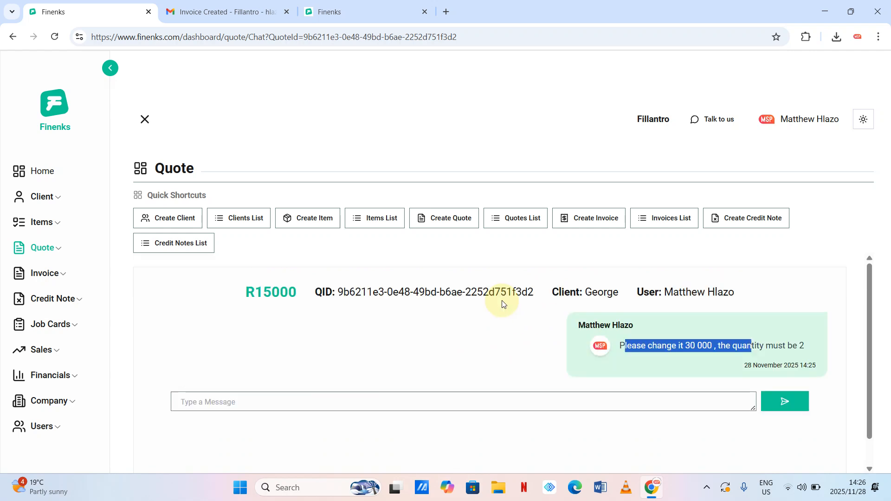
{"action": "left_click", "coordinate": [13, 37]}
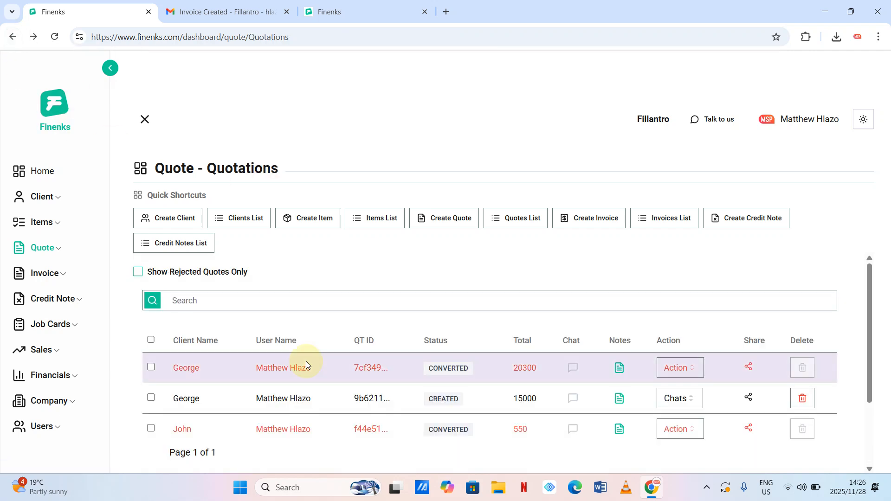
{"action": "left_click", "coordinate": [703, 402]}
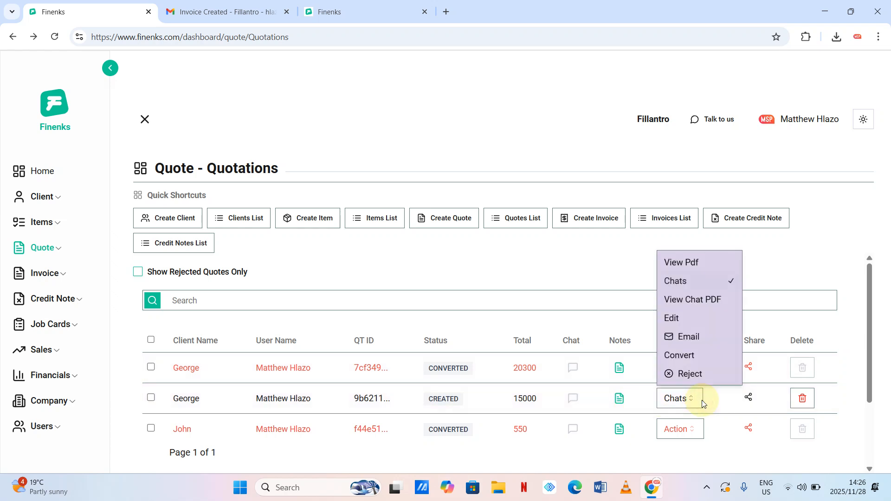
{"action": "left_click", "coordinate": [709, 302]}
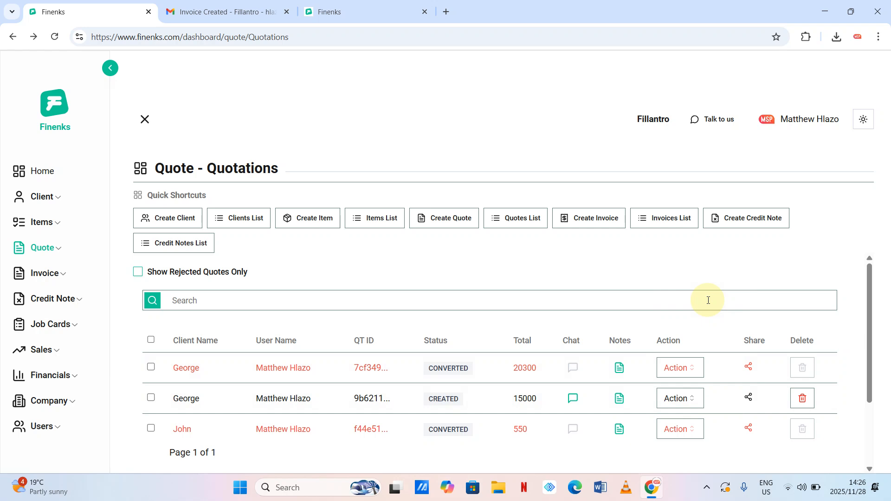
{"action": "left_click", "coordinate": [694, 398]}
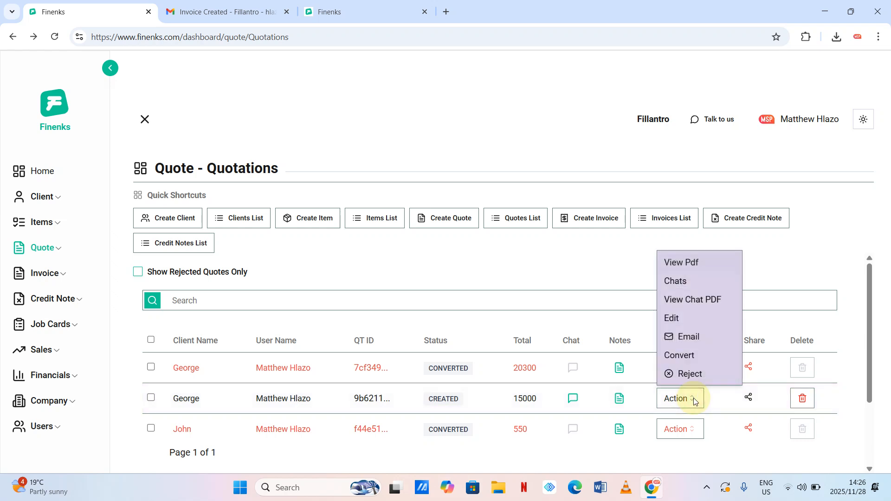
{"action": "left_click", "coordinate": [704, 301]}
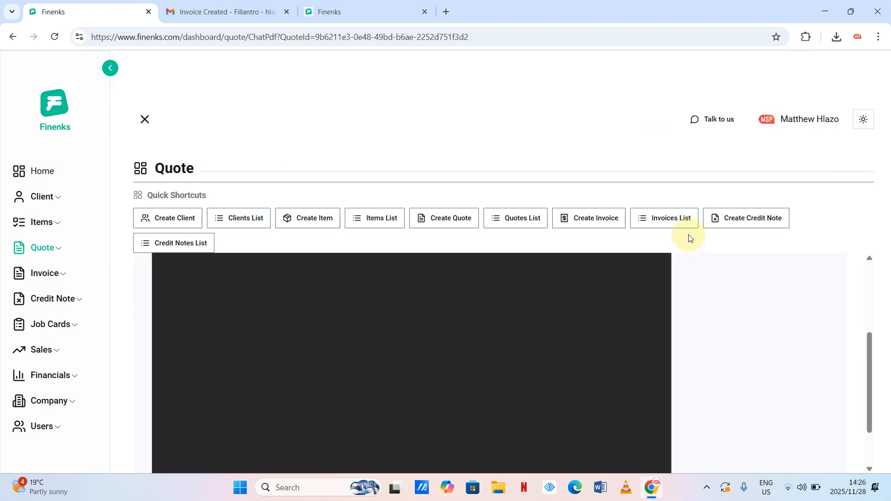
{"action": "scroll", "coordinate": [618, 316], "scroll_direction": "up", "scroll_amount": 2}
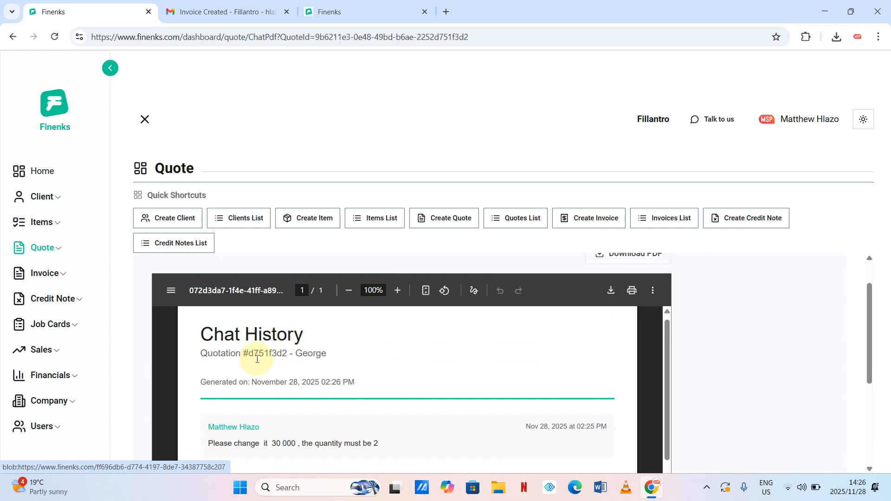
{"action": "scroll", "coordinate": [341, 366], "scroll_direction": "down", "scroll_amount": 1}
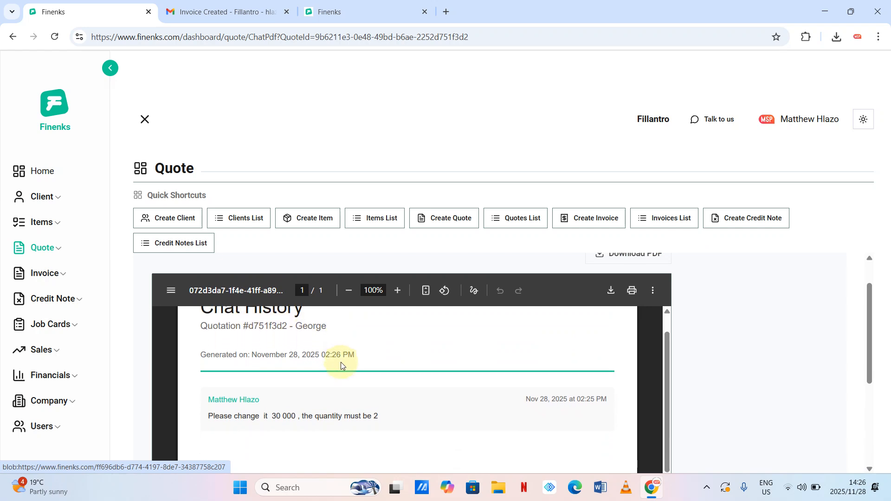
{"action": "scroll", "coordinate": [299, 356], "scroll_direction": "down", "scroll_amount": 2}
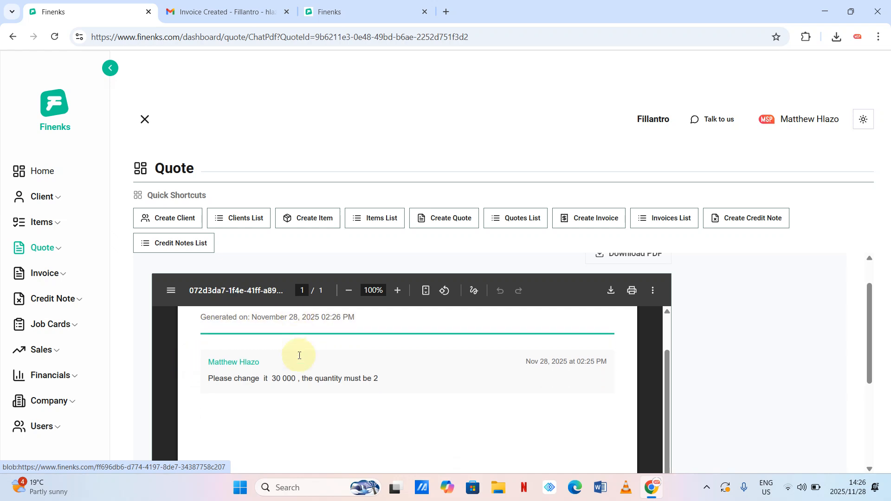
{"action": "left_click_drag", "start_coordinate": [215, 366], "coordinate": [411, 362]}
{"action": "scroll", "coordinate": [474, 410], "scroll_direction": "down", "scroll_amount": 3}
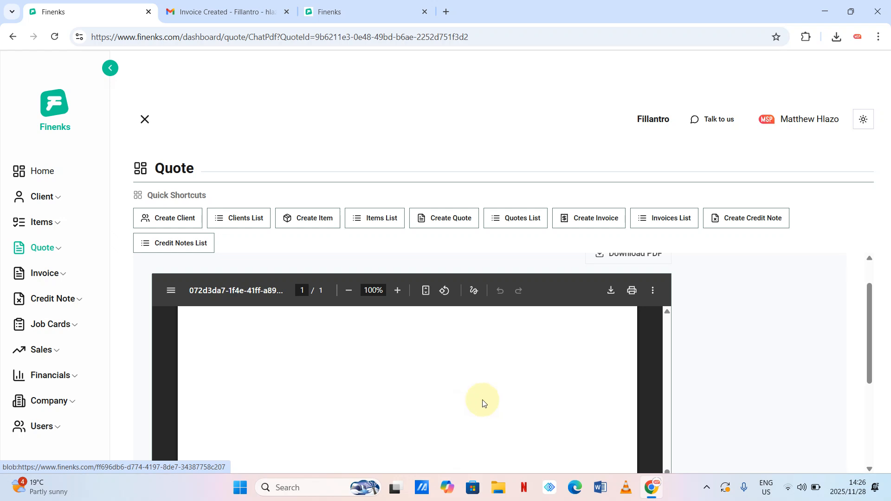
{"action": "scroll", "coordinate": [731, 313], "scroll_direction": "down", "scroll_amount": 3}
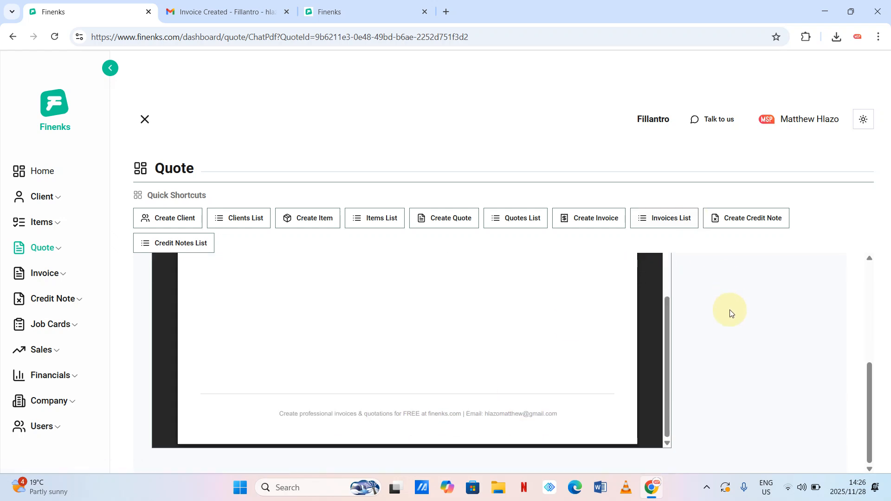
{"action": "scroll", "coordinate": [730, 311], "scroll_direction": "up", "scroll_amount": 5}
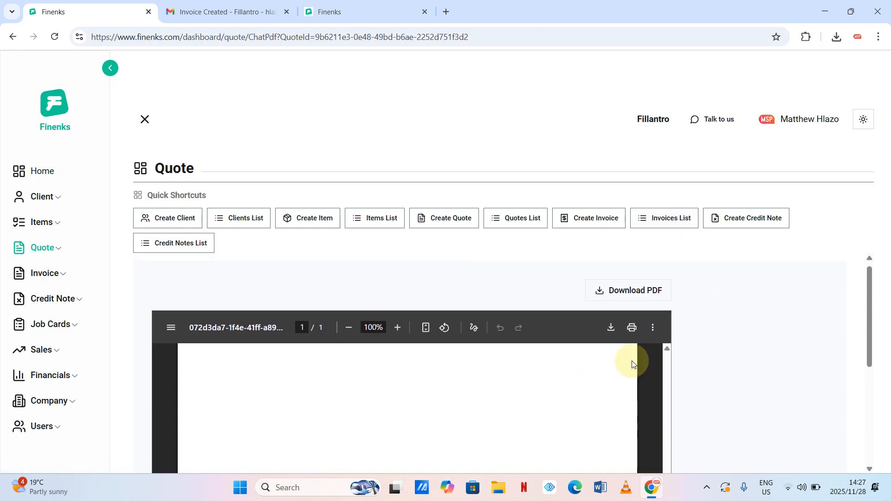
{"action": "scroll", "coordinate": [717, 349], "scroll_direction": "down", "scroll_amount": 2}
{"action": "scroll", "coordinate": [455, 364], "scroll_direction": "up", "scroll_amount": 3}
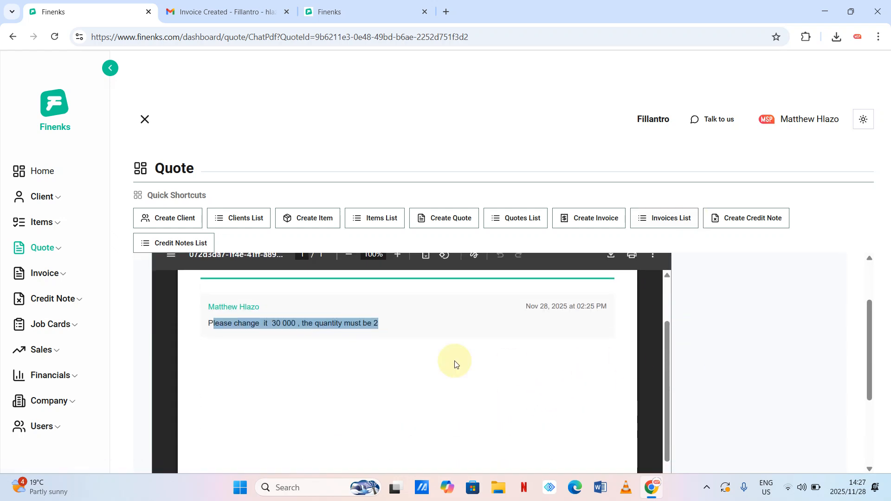
{"action": "left_click", "coordinate": [225, 346]}
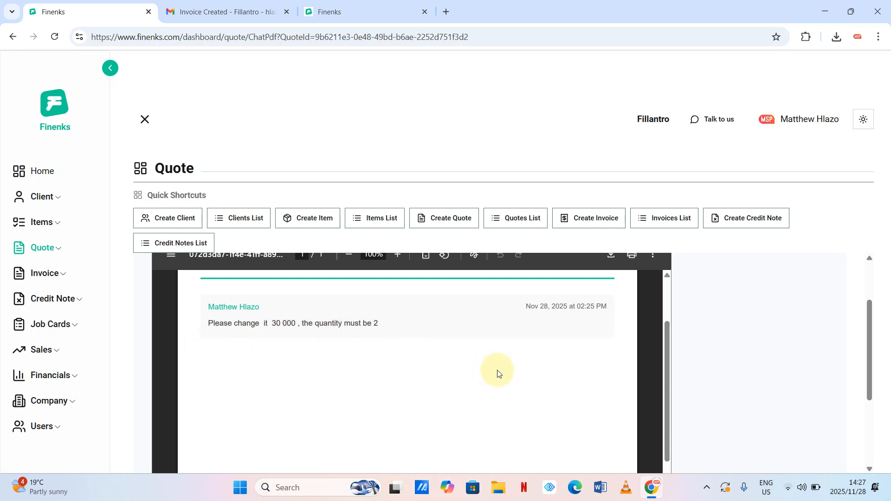
{"action": "left_click", "coordinate": [13, 37]}
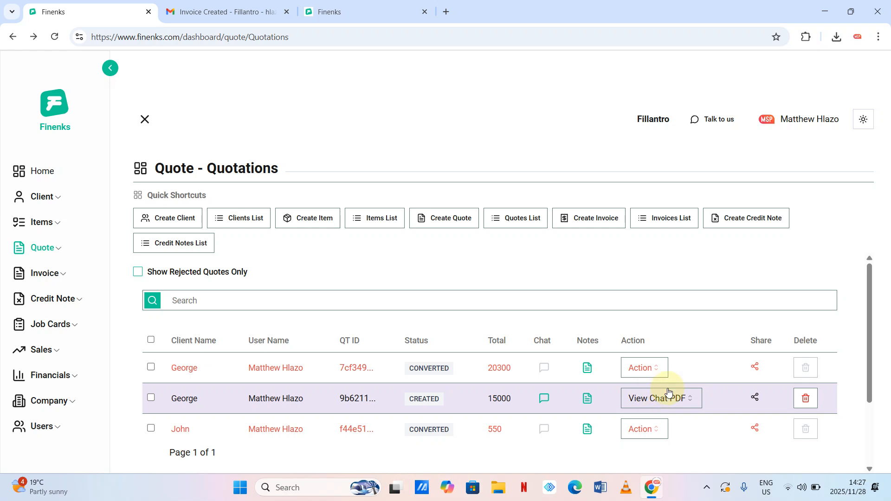
- Edit the 15000 web design quote to quantity 2 (ZAR30000.00 total) and append ', updated' to its note
{"action": "left_click", "coordinate": [696, 404]}
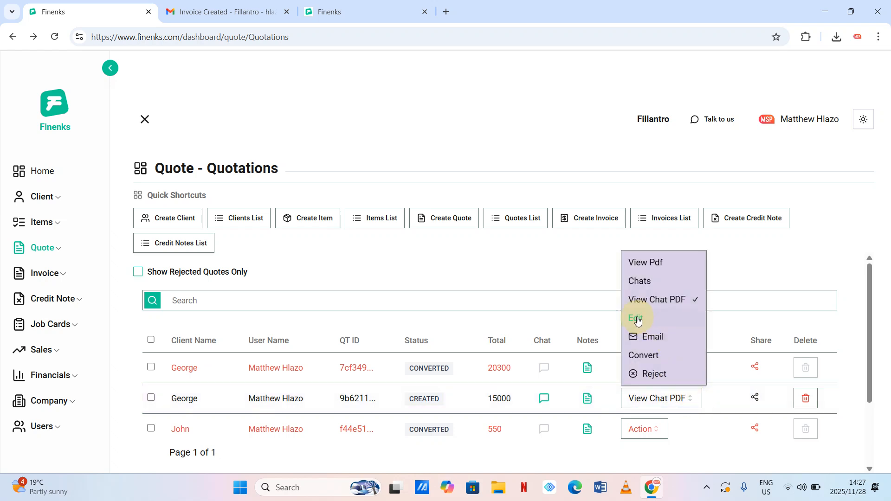
{"action": "left_click", "coordinate": [688, 456]}
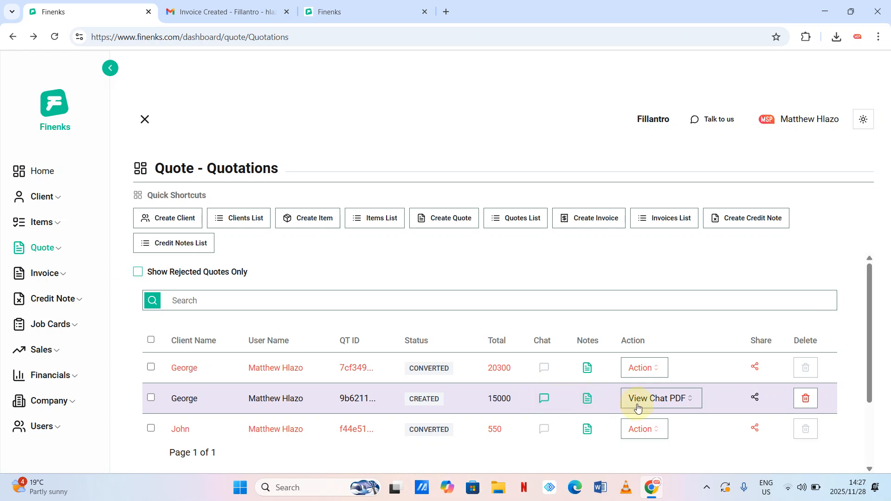
{"action": "left_click", "coordinate": [692, 399]}
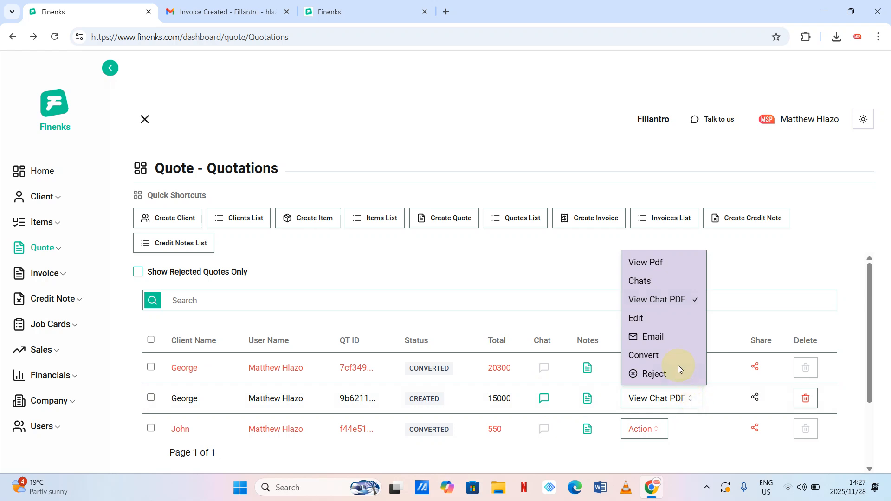
{"action": "left_click", "coordinate": [640, 321]}
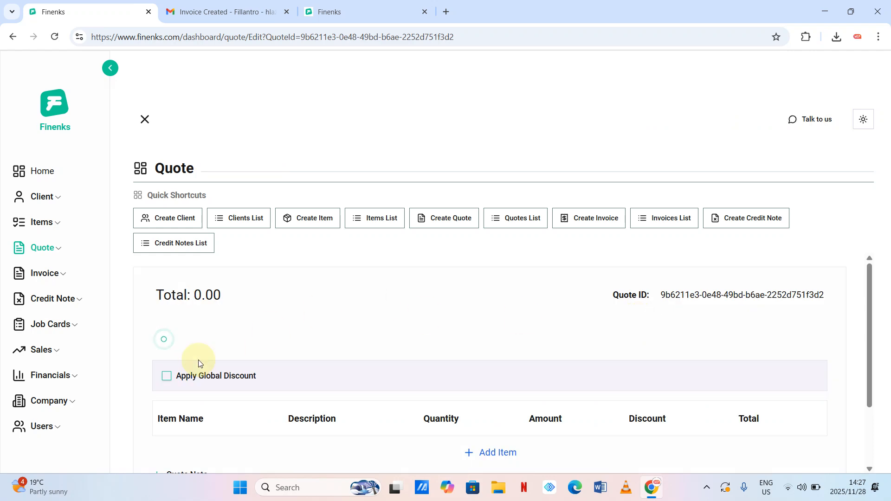
{"action": "scroll", "coordinate": [335, 364], "scroll_direction": "down", "scroll_amount": 2}
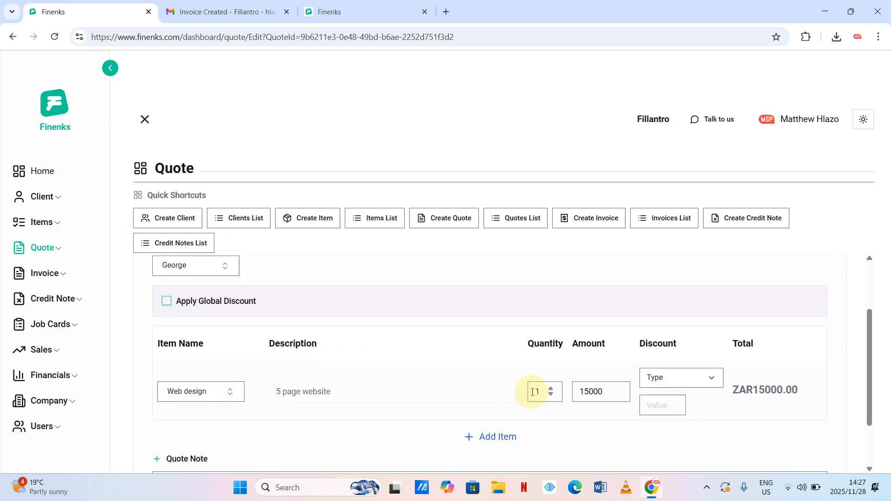
{"action": "left_click", "coordinate": [551, 389]}
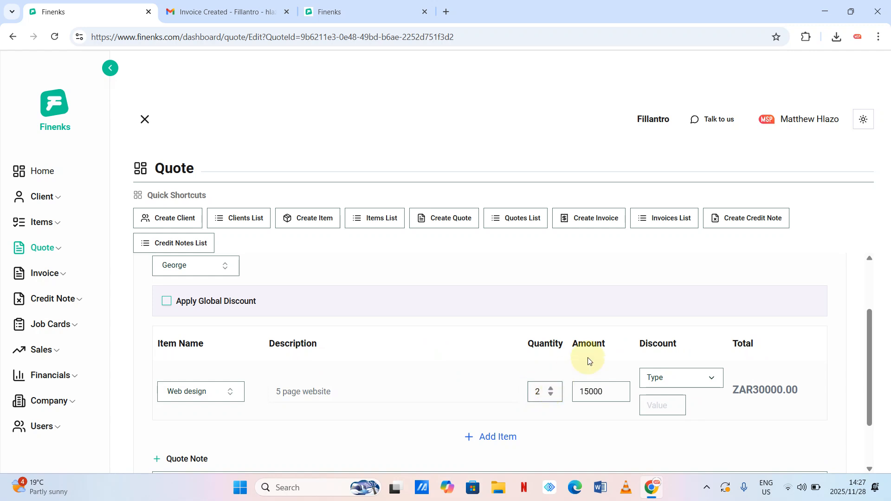
{"action": "scroll", "coordinate": [590, 361], "scroll_direction": "down", "scroll_amount": 2}
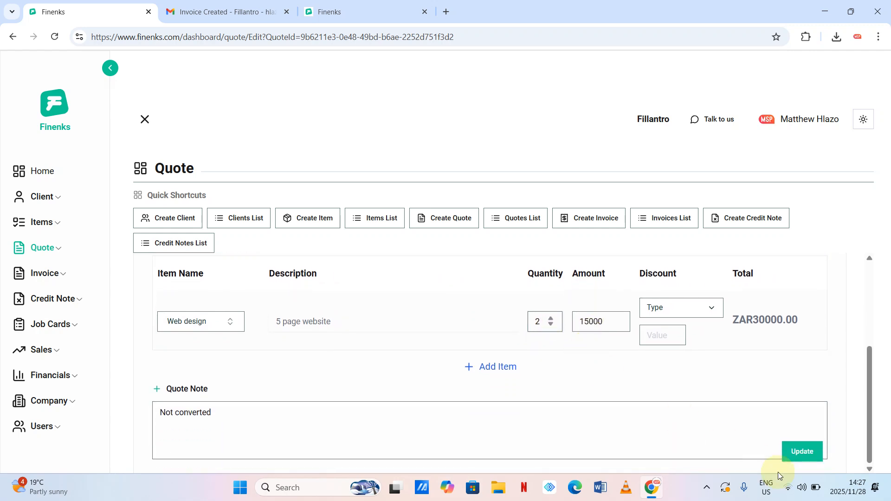
{"action": "left_click", "coordinate": [288, 414]}
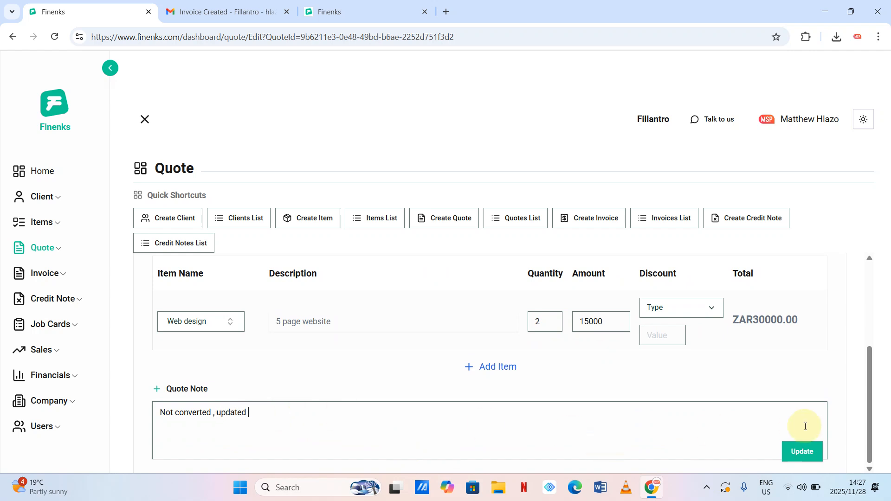
{"action": "left_click", "coordinate": [800, 454]}
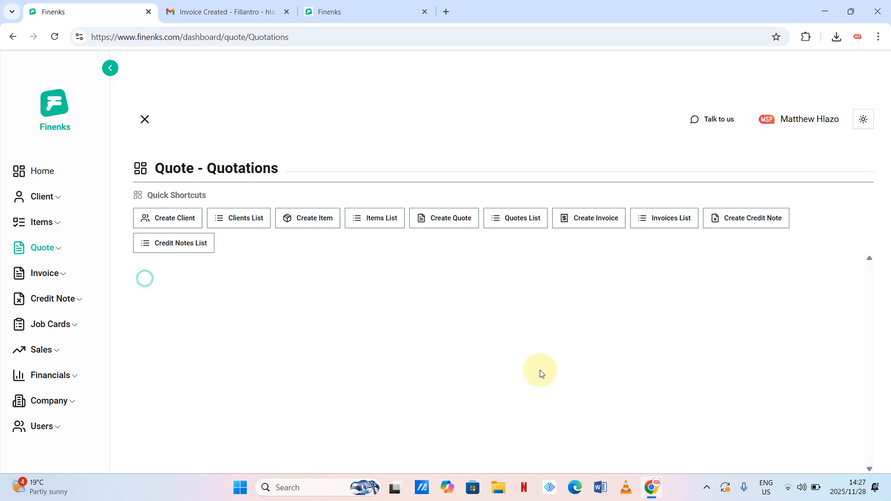
- Start emailing the 30000 quotation, then cancel the Email Quotation dialog without sending
{"action": "scroll", "coordinate": [626, 380], "scroll_direction": "down", "scroll_amount": 1}
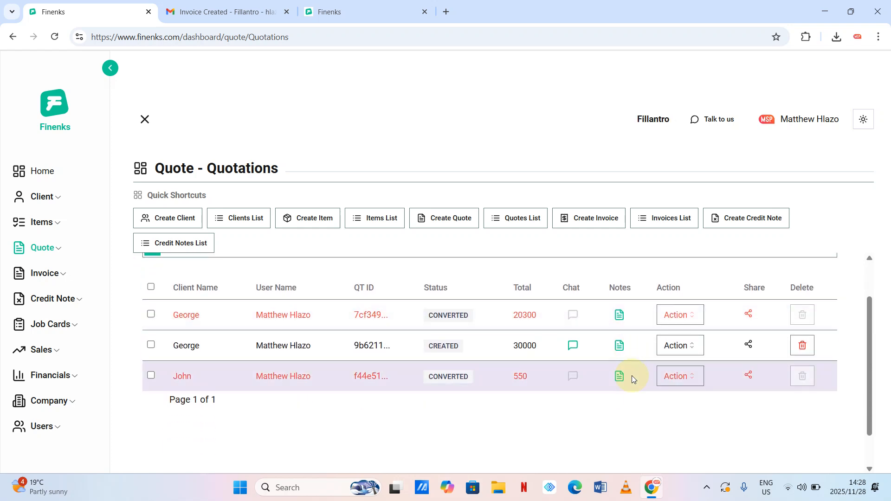
{"action": "left_click", "coordinate": [698, 346]}
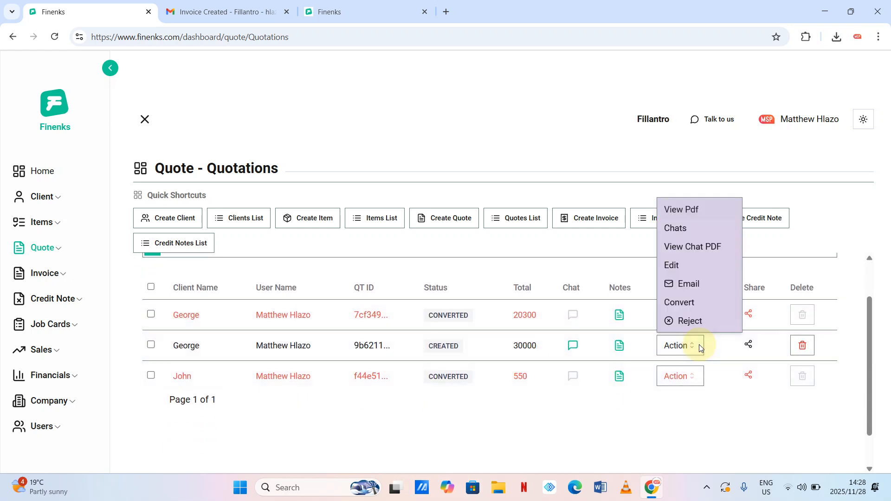
{"action": "left_click", "coordinate": [696, 285]}
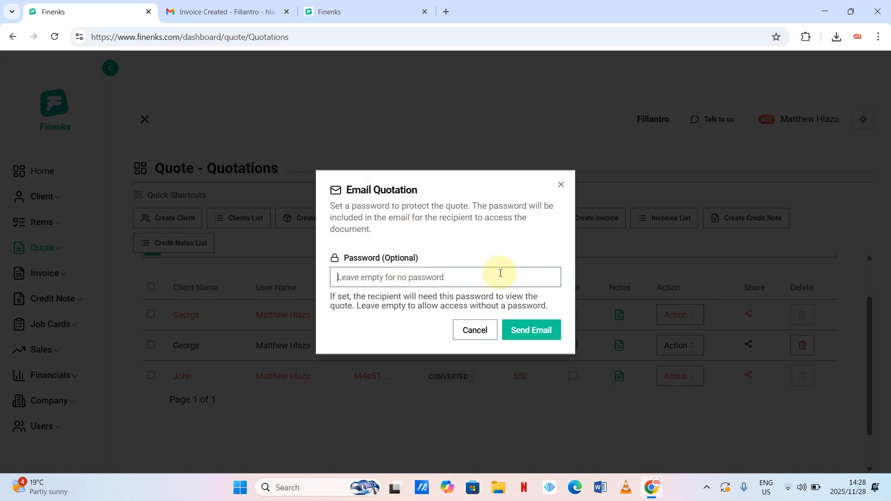
{"action": "left_click", "coordinate": [477, 330]}
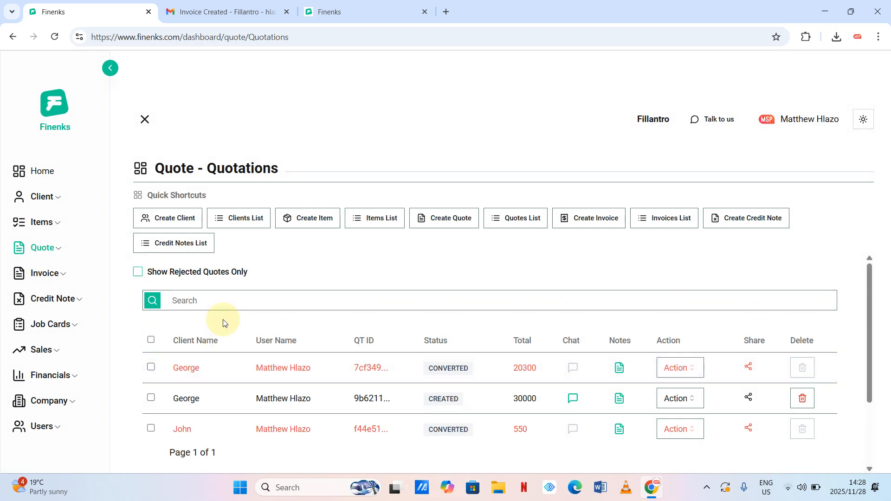
{"action": "scroll", "coordinate": [336, 360], "scroll_direction": "down", "scroll_amount": 1}
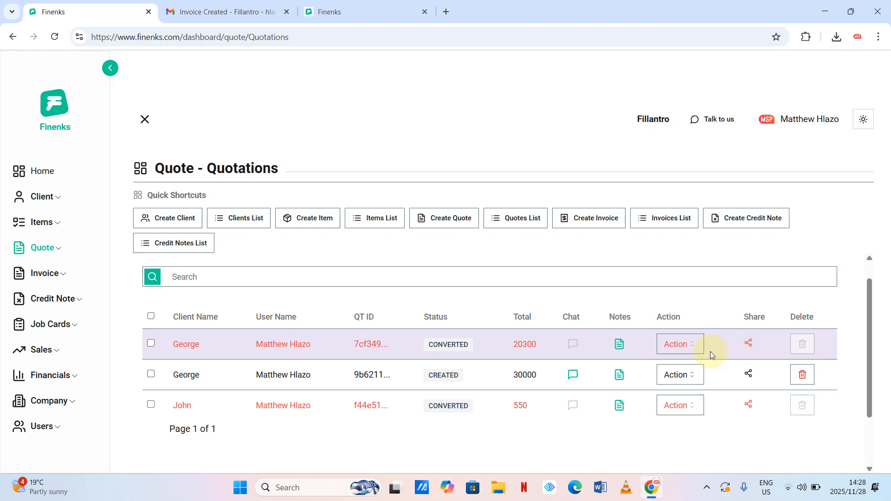
- View the converted 20300 quotation as a PDF, then dismiss the mail prompt and go back to quotations
{"action": "left_click", "coordinate": [691, 352]}
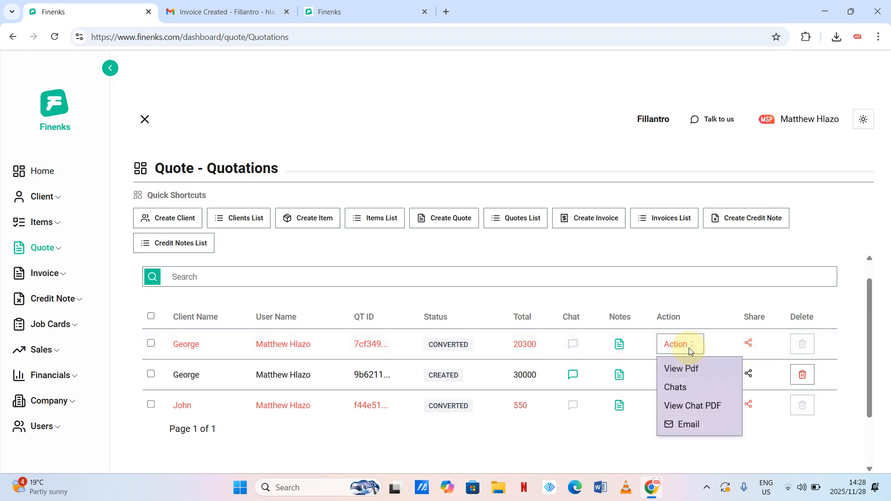
{"action": "left_click", "coordinate": [692, 372]}
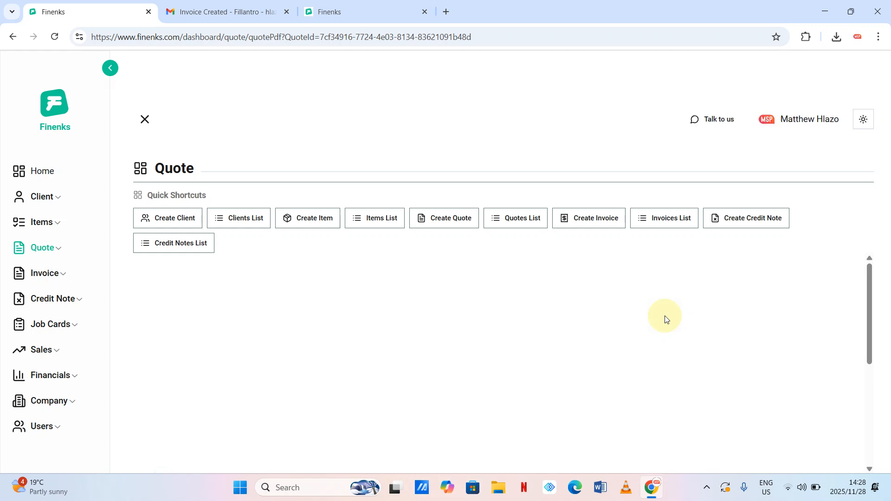
{"action": "scroll", "coordinate": [665, 316], "scroll_direction": "down", "scroll_amount": 5}
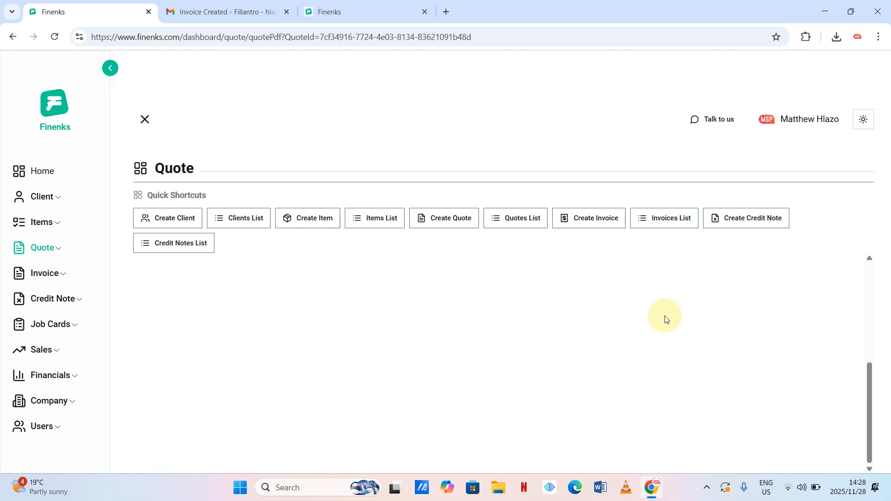
{"action": "scroll", "coordinate": [665, 319], "scroll_direction": "up", "scroll_amount": 5}
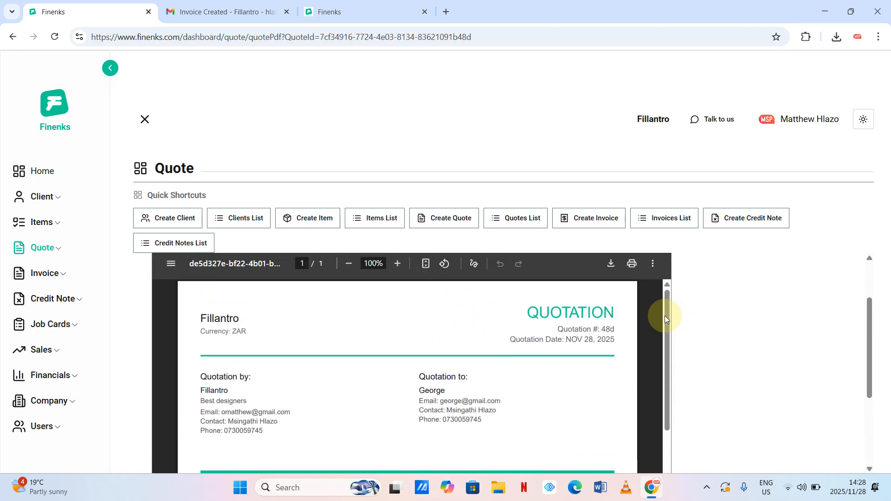
{"action": "scroll", "coordinate": [664, 316], "scroll_direction": "down", "scroll_amount": 1}
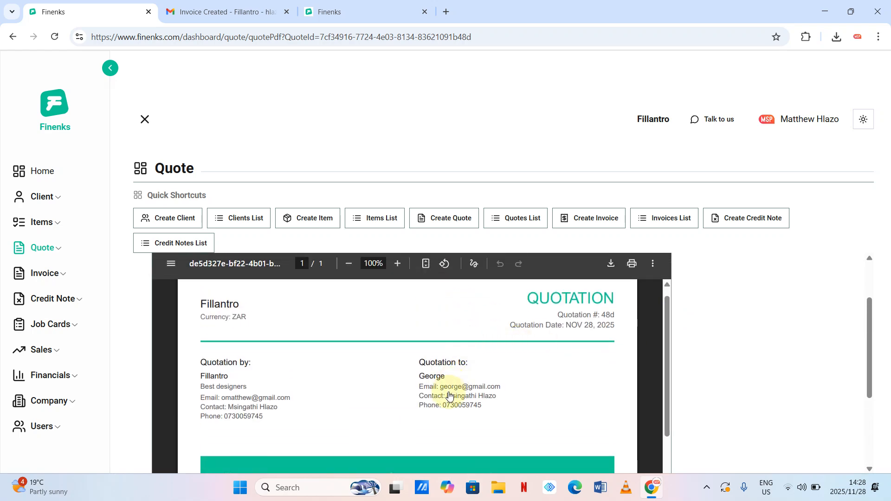
{"action": "left_click", "coordinate": [495, 385]}
{"action": "scroll", "coordinate": [274, 323], "scroll_direction": "up", "scroll_amount": 1}
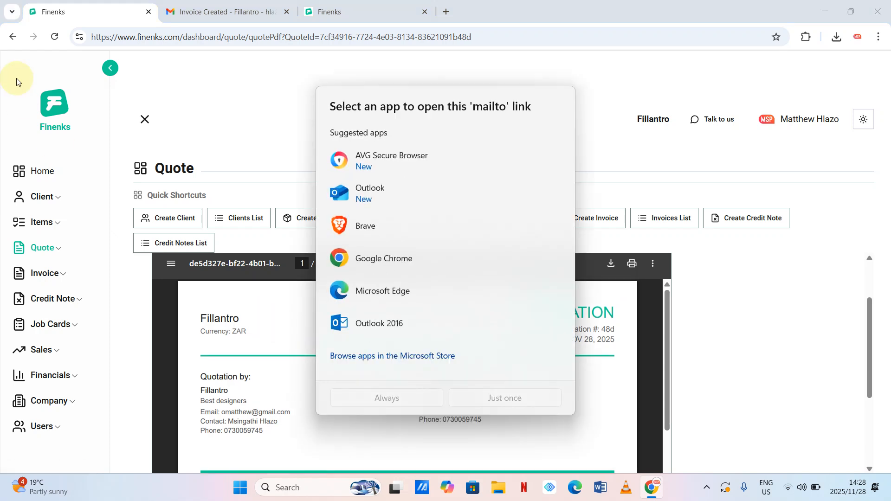
{"action": "left_click", "coordinate": [12, 40]}
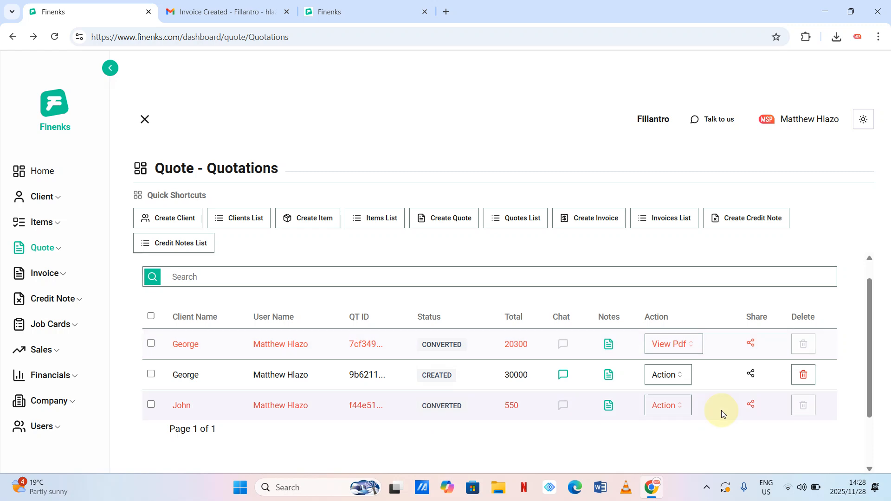
- Email the 550 quotation to the client, protected with an access password
{"action": "left_click", "coordinate": [683, 406]}
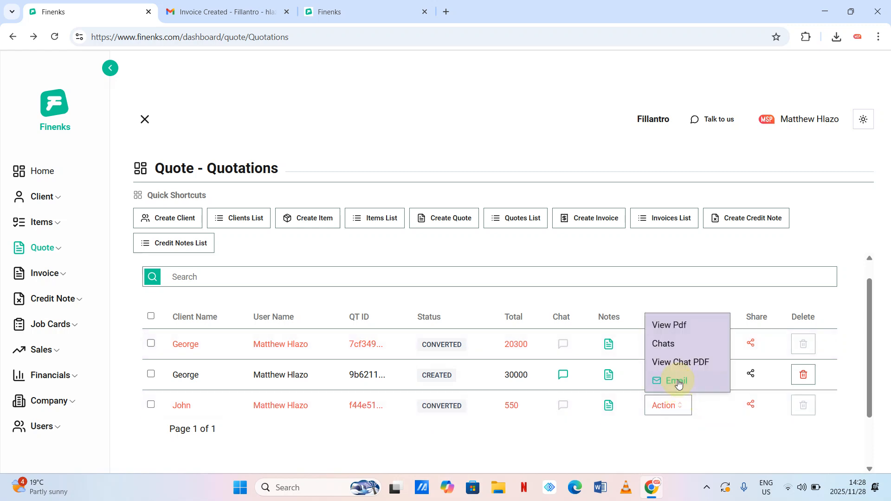
{"action": "left_click", "coordinate": [678, 381]}
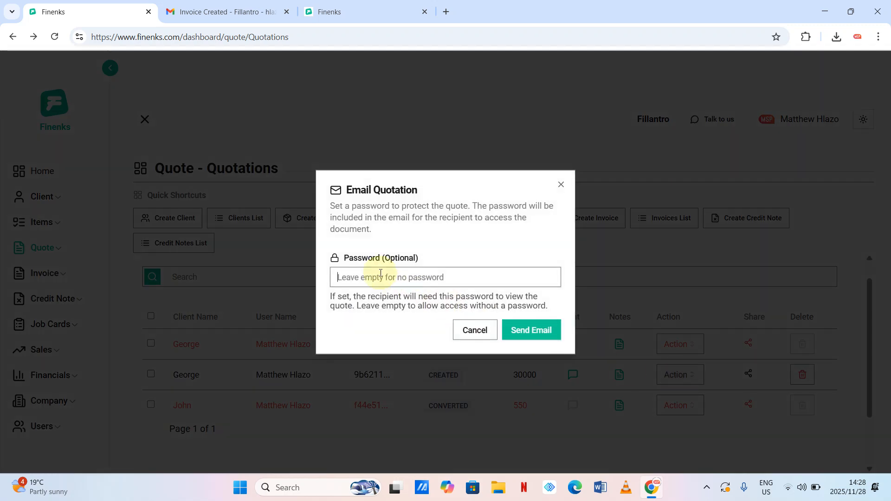
{"action": "left_click", "coordinate": [380, 273]}
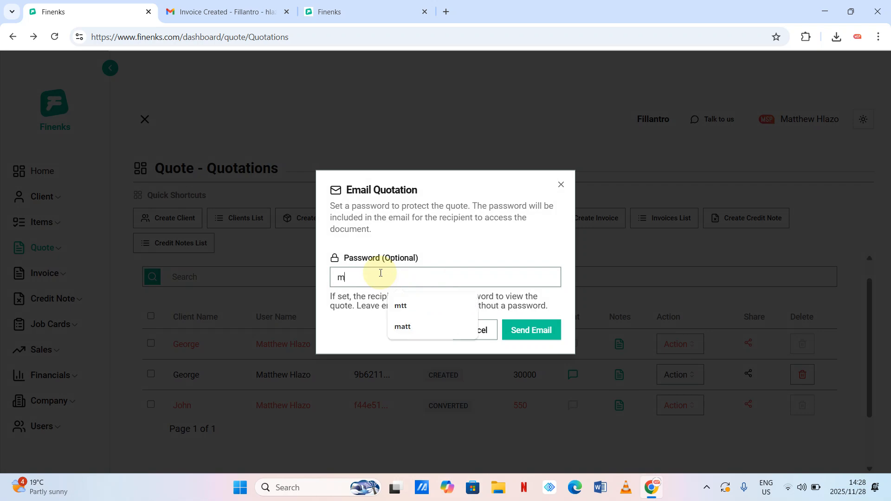
{"action": "left_click", "coordinate": [519, 329]}
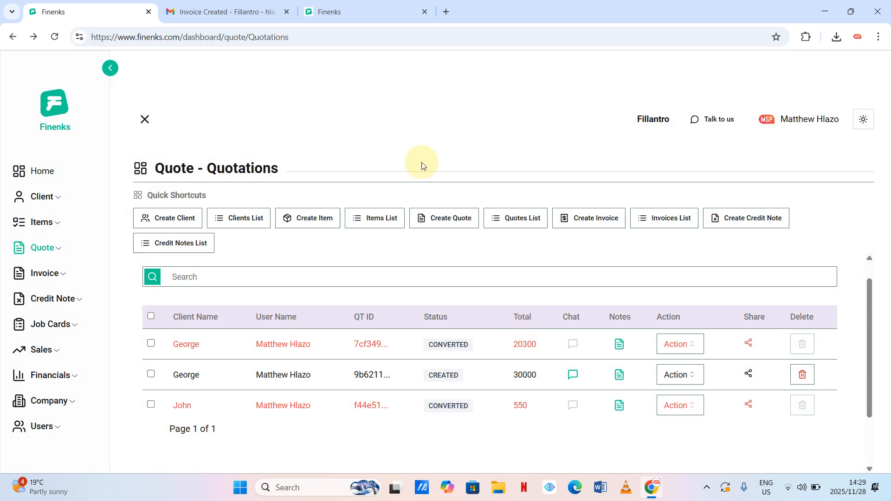
- Open the 'Quotation from Fillantro' email in the Gmail inbox and follow its View & Download Quotation link
{"action": "left_click", "coordinate": [233, 14]}
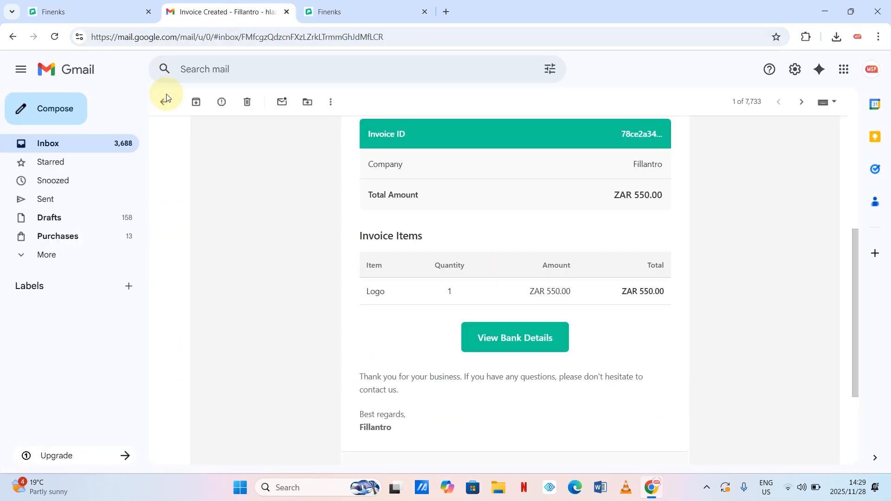
{"action": "left_click", "coordinate": [59, 144]}
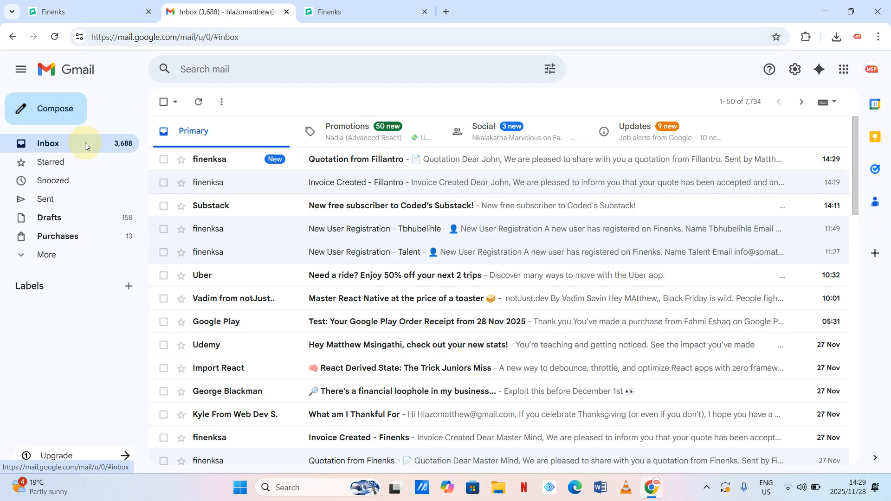
{"action": "left_click", "coordinate": [322, 161]}
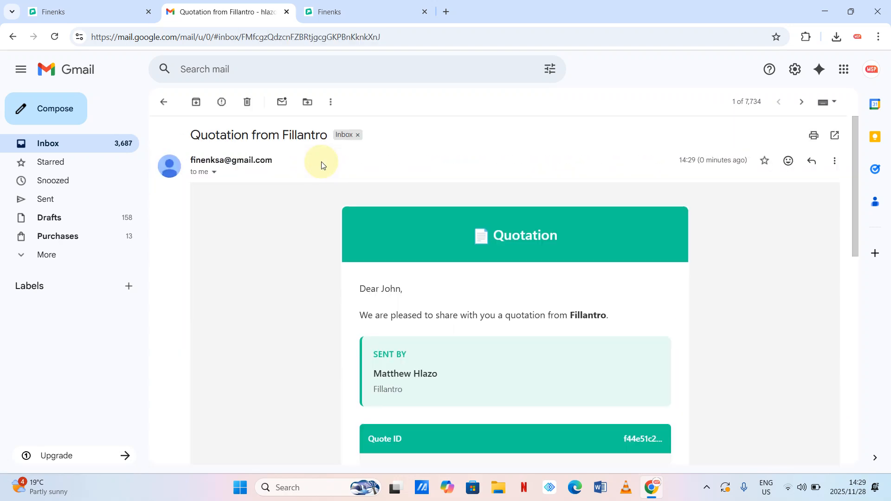
{"action": "scroll", "coordinate": [450, 329], "scroll_direction": "down", "scroll_amount": 1}
{"action": "scroll", "coordinate": [450, 329], "scroll_direction": "down", "scroll_amount": 1}
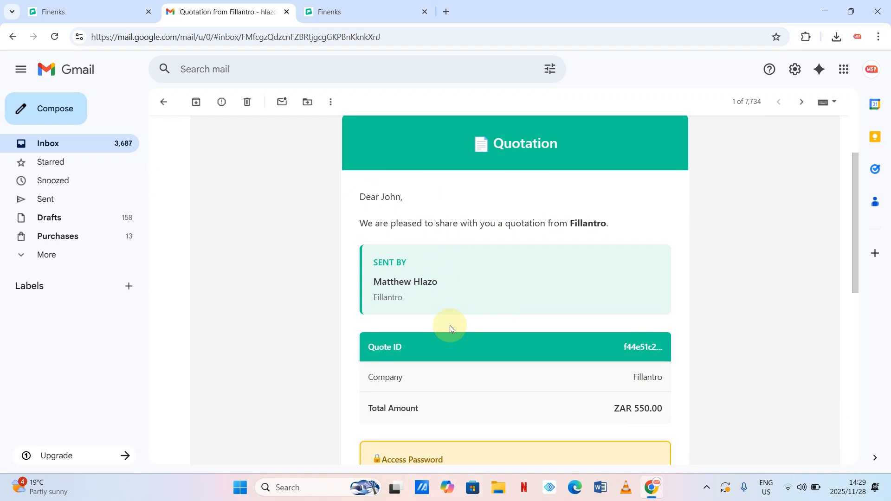
{"action": "scroll", "coordinate": [451, 328], "scroll_direction": "down", "scroll_amount": 1}
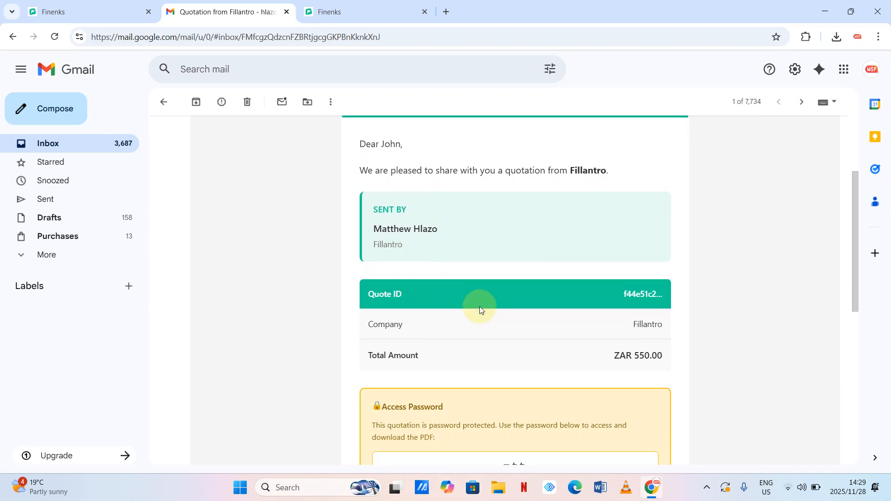
{"action": "scroll", "coordinate": [480, 307], "scroll_direction": "down", "scroll_amount": 2}
{"action": "scroll", "coordinate": [468, 381], "scroll_direction": "down", "scroll_amount": 2}
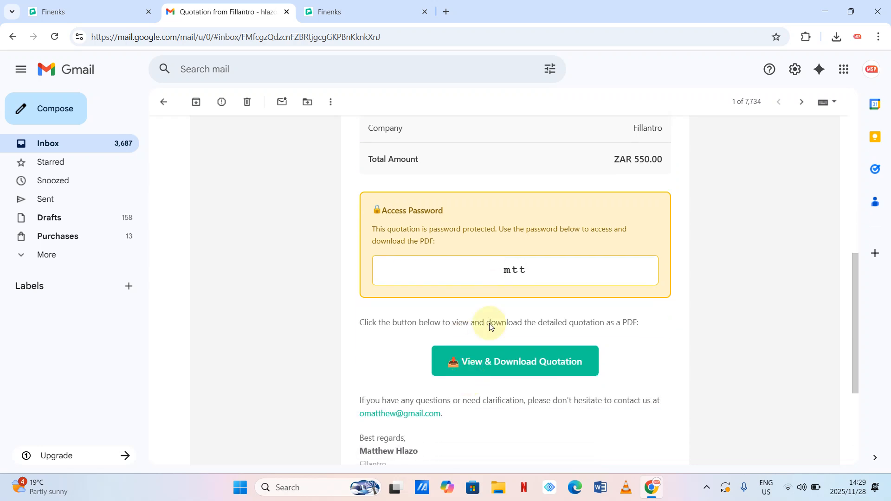
{"action": "left_click", "coordinate": [499, 367]}
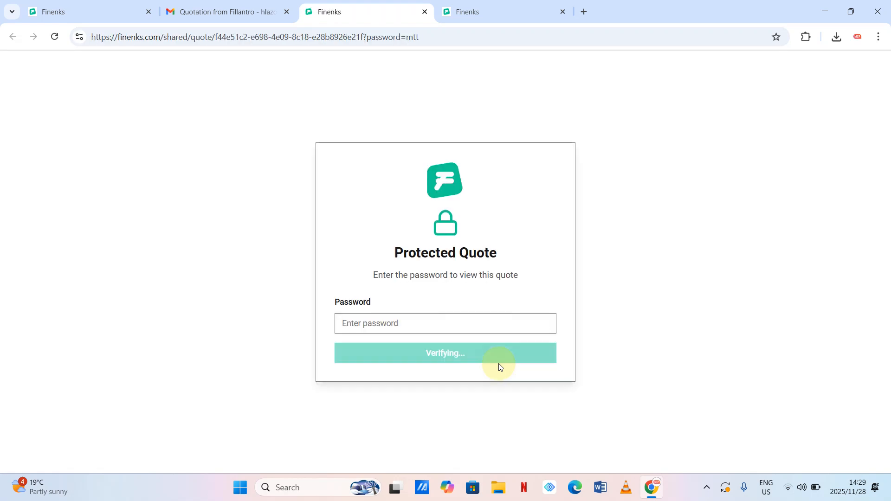
- Unlock the shared 550 quotation with the access password, declining to save the password in the browser
{"action": "left_click", "coordinate": [436, 323]}
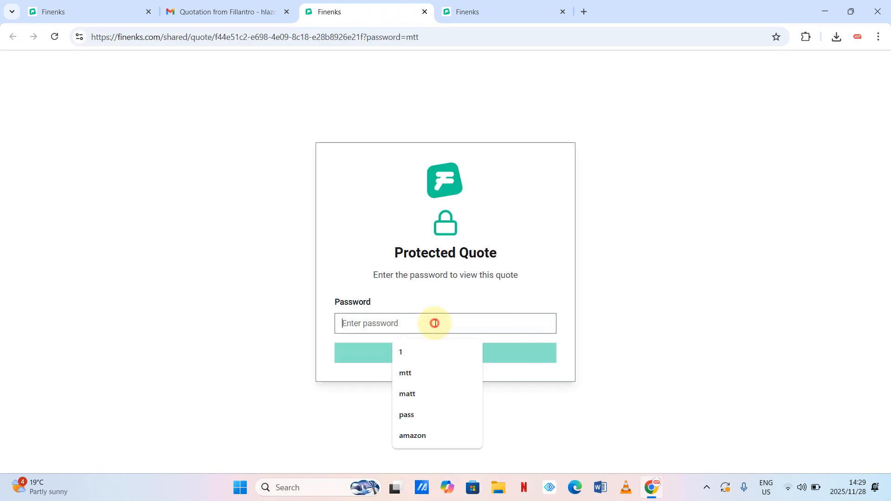
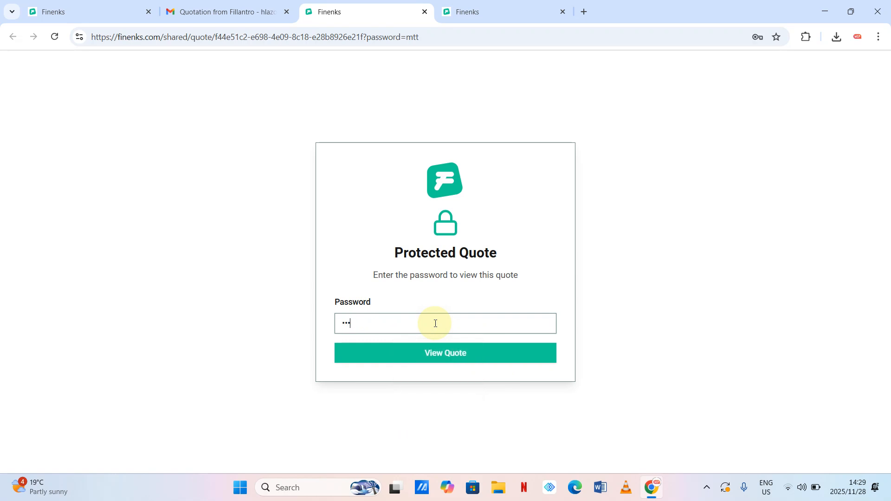
{"action": "left_click", "coordinate": [450, 359]}
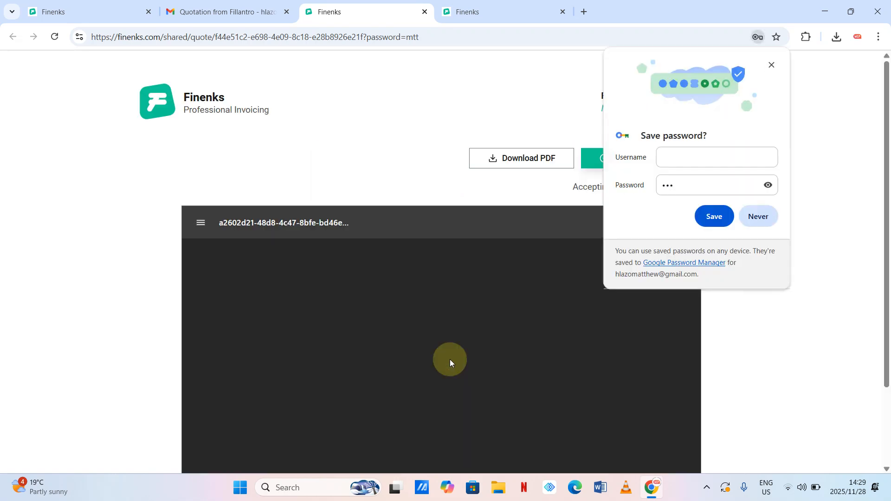
{"action": "left_click", "coordinate": [759, 216]}
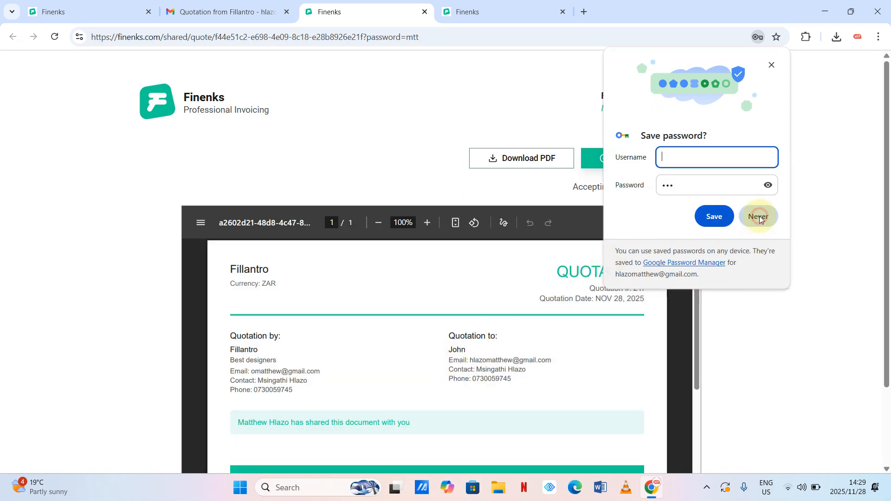
- Review the quotation, then close its tab and return to the Finenks quotations list
{"action": "scroll", "coordinate": [626, 328], "scroll_direction": "down", "scroll_amount": 10}
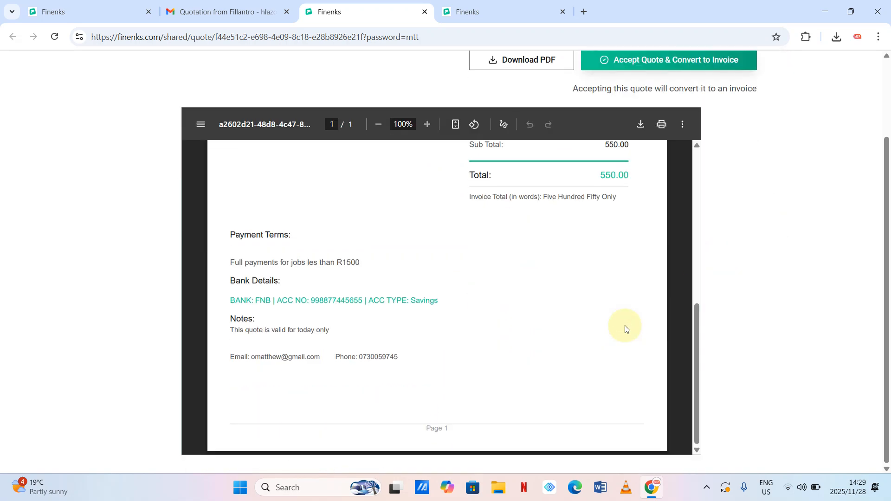
{"action": "scroll", "coordinate": [625, 328], "scroll_direction": "up", "scroll_amount": 8}
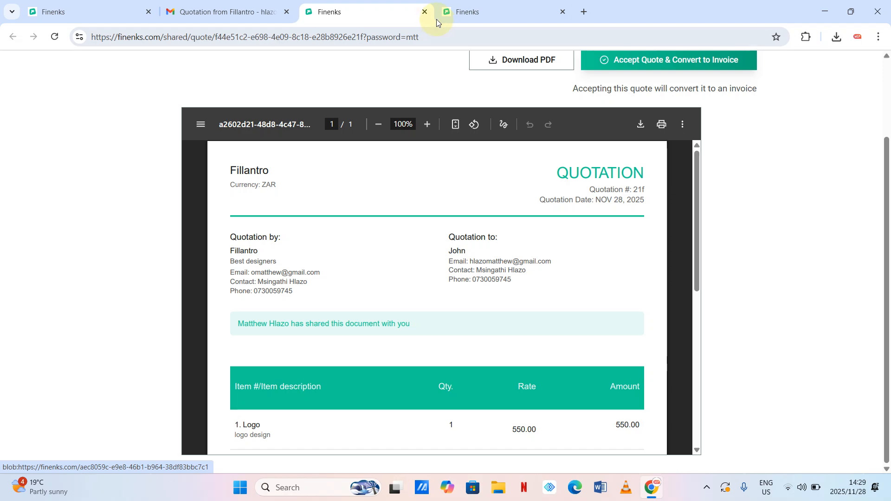
{"action": "left_click", "coordinate": [424, 12]}
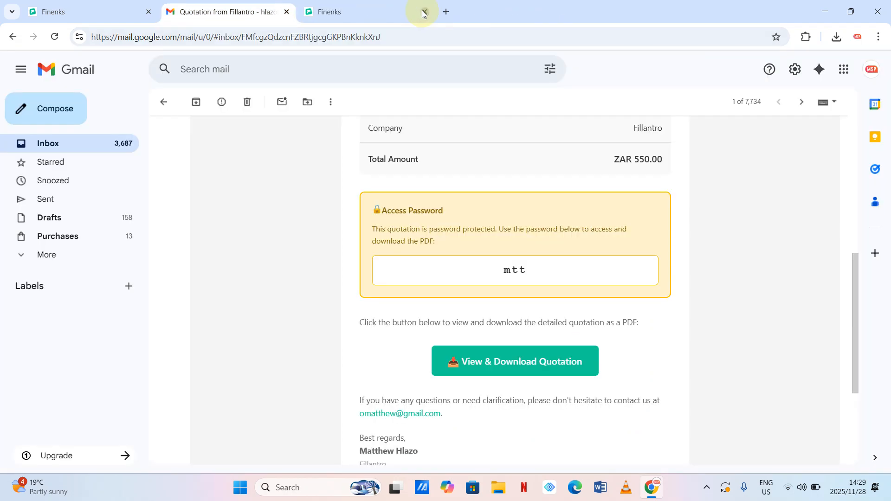
{"action": "left_click", "coordinate": [89, 10]}
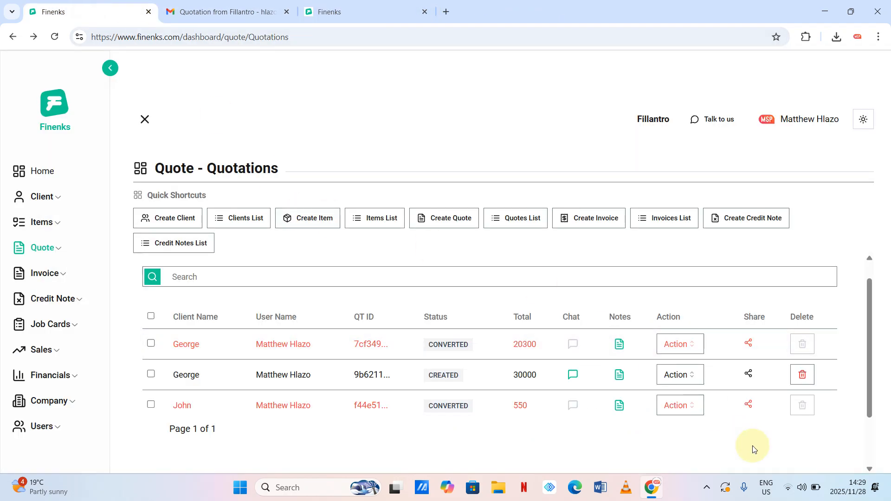
- Reject the 30000 quotation with the reason 'Quote to high'
{"action": "left_click", "coordinate": [698, 375]}
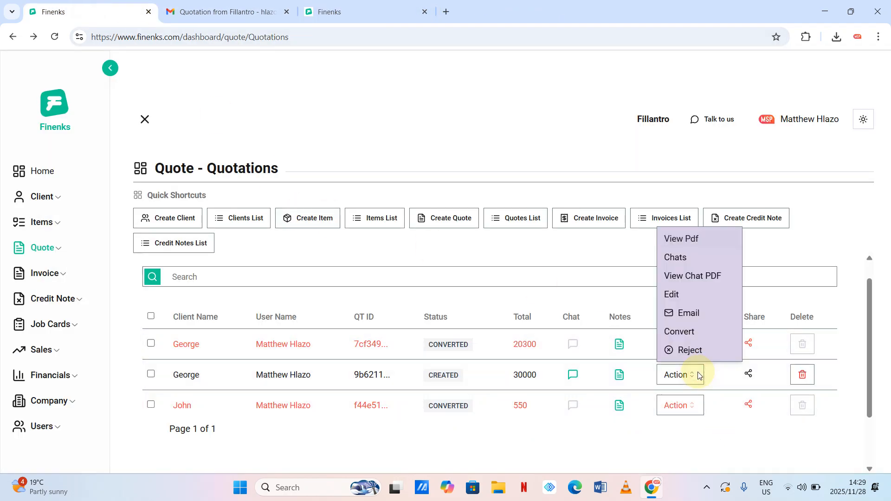
{"action": "left_click", "coordinate": [699, 376]}
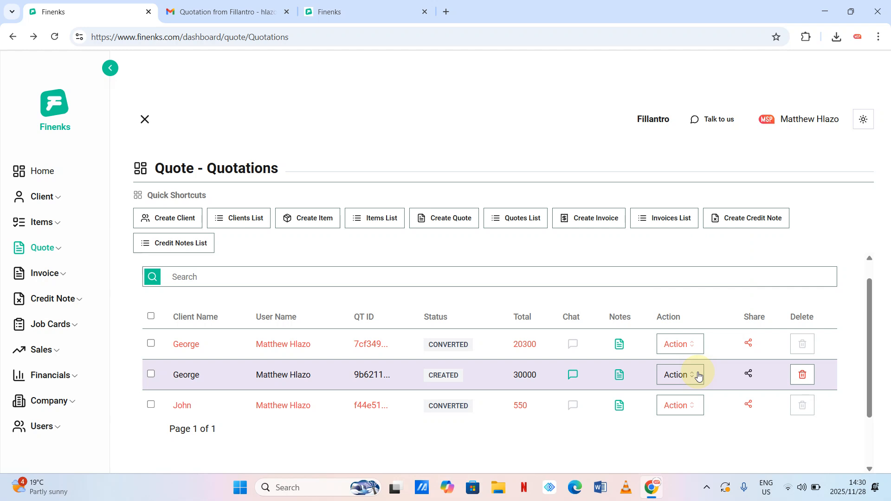
{"action": "left_click", "coordinate": [698, 375]}
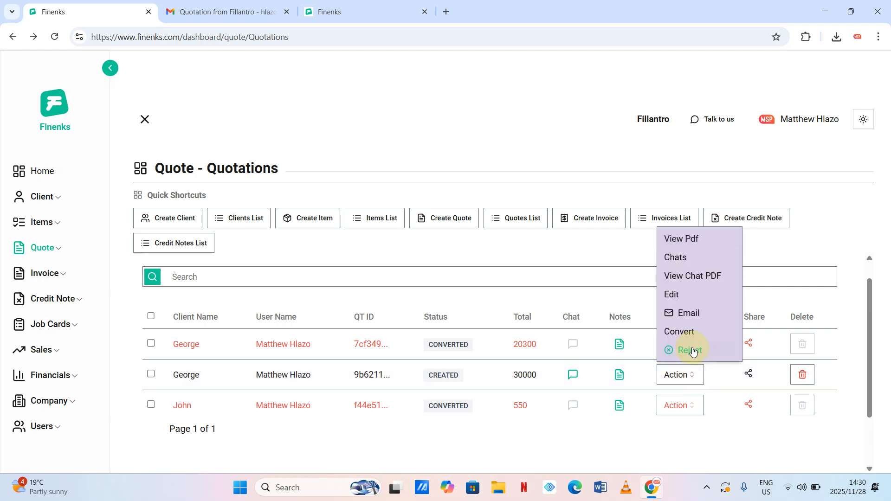
{"action": "left_click", "coordinate": [693, 351]}
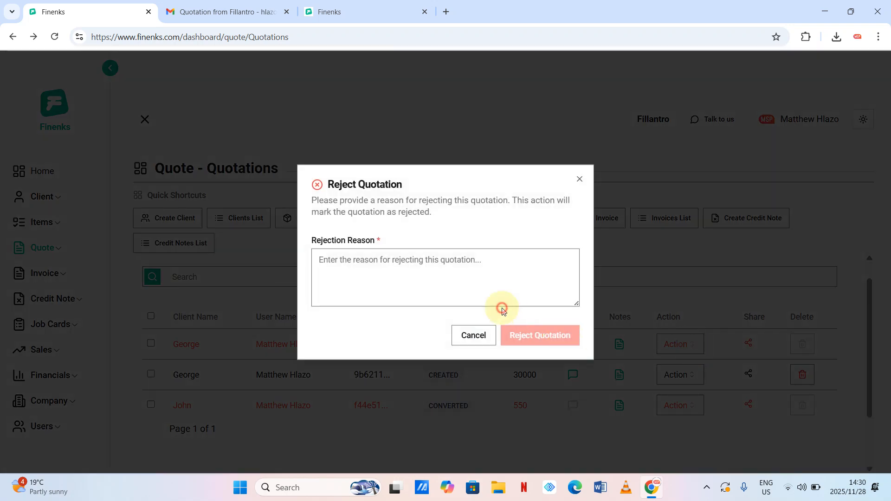
{"action": "left_click", "coordinate": [452, 272]}
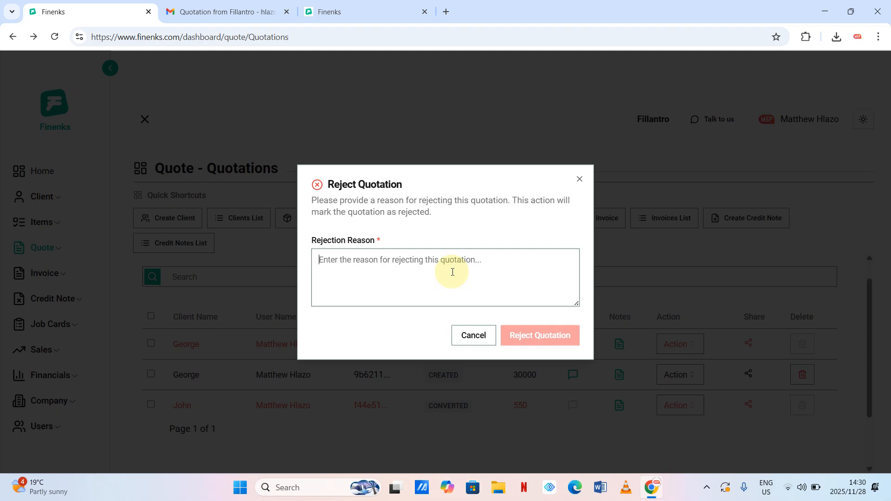
{"action": "type", "text": "Quote "}
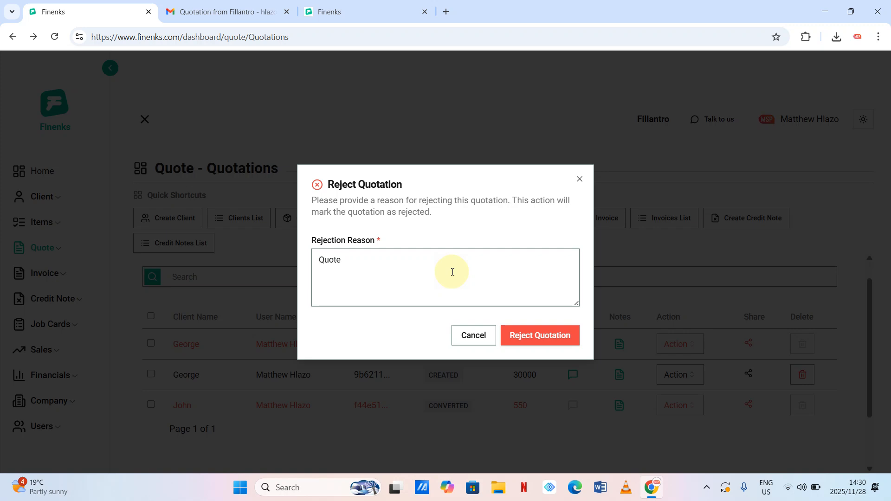
{"action": "type", "text": "to high"}
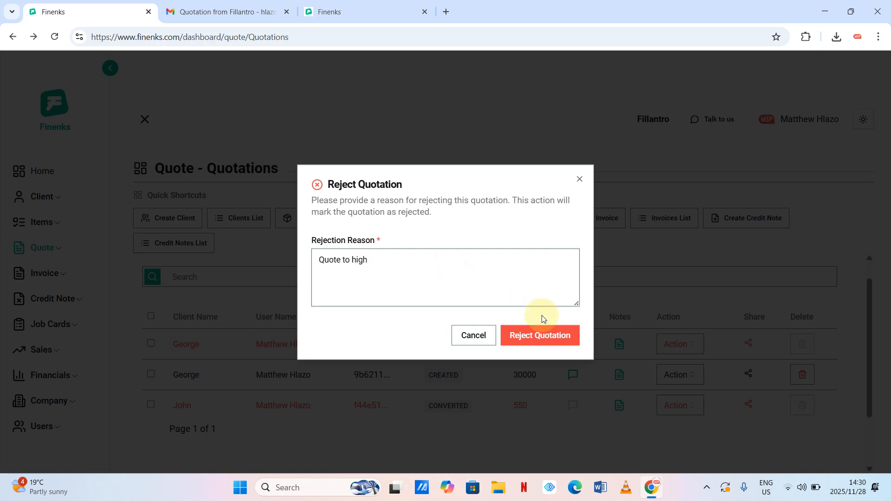
{"action": "left_click", "coordinate": [543, 335]}
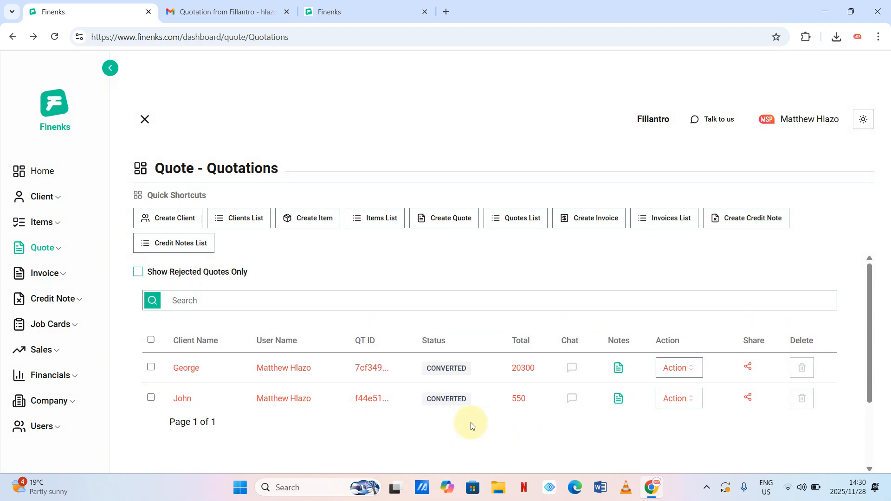
- Toggle 'Show Rejected Quotes Only' on and off, then go to the Invoices list
{"action": "left_click", "coordinate": [137, 272]}
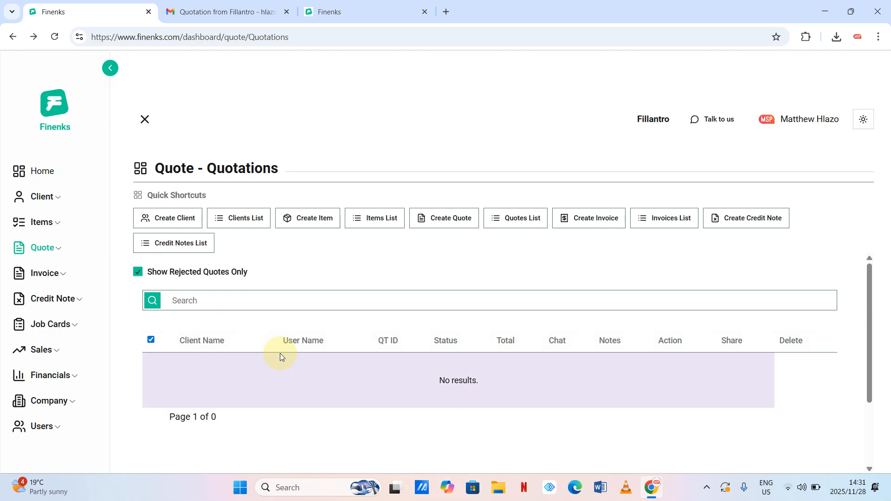
{"action": "left_click", "coordinate": [138, 272]}
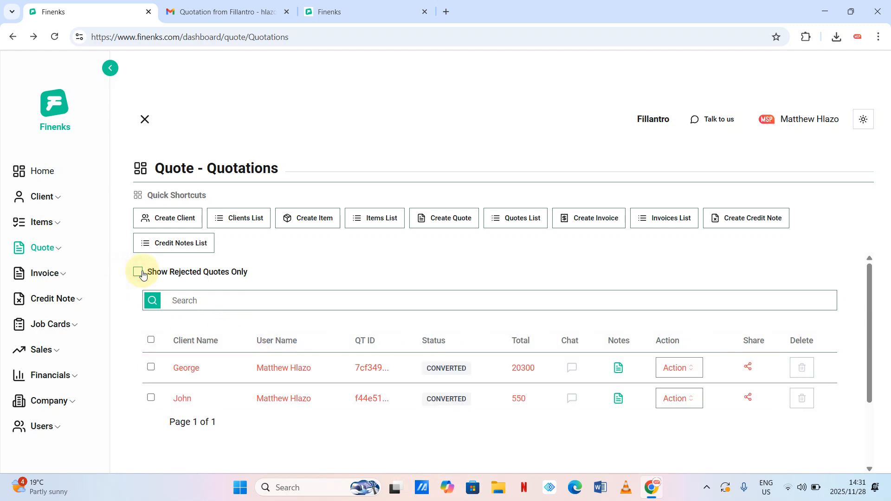
{"action": "left_click", "coordinate": [138, 273]}
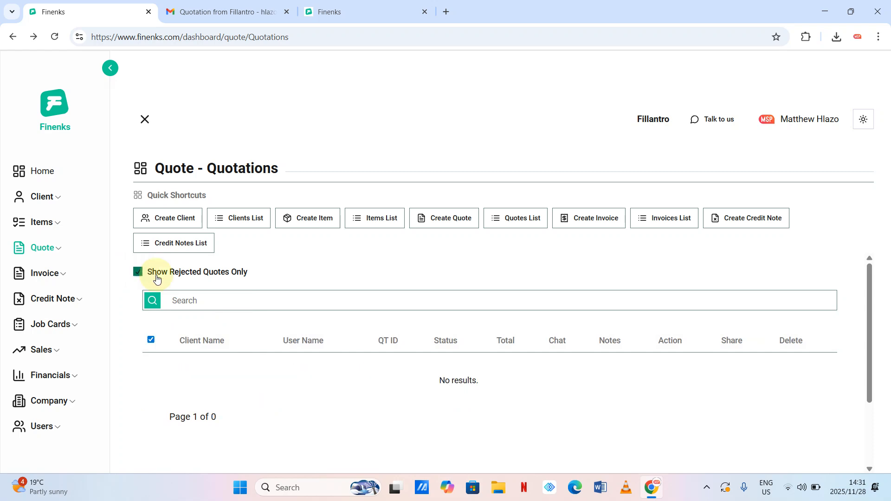
{"action": "left_click", "coordinate": [139, 272]}
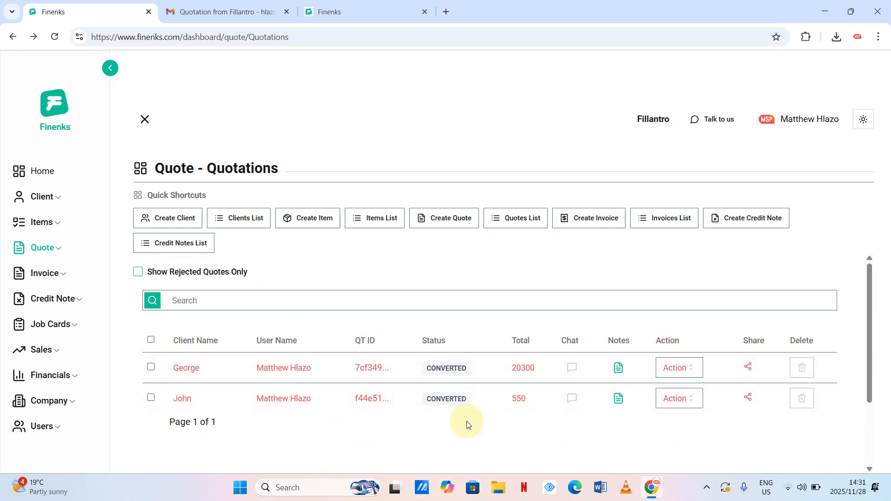
{"action": "left_click", "coordinate": [692, 405]}
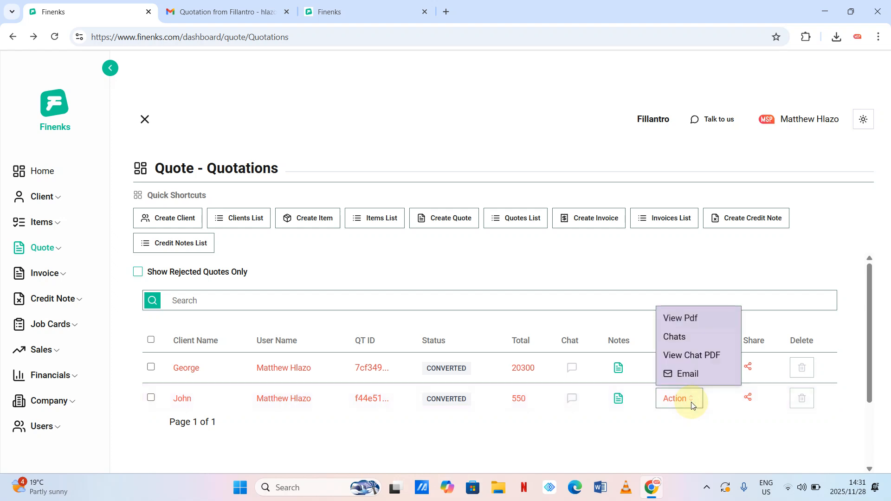
{"action": "left_click", "coordinate": [613, 432]}
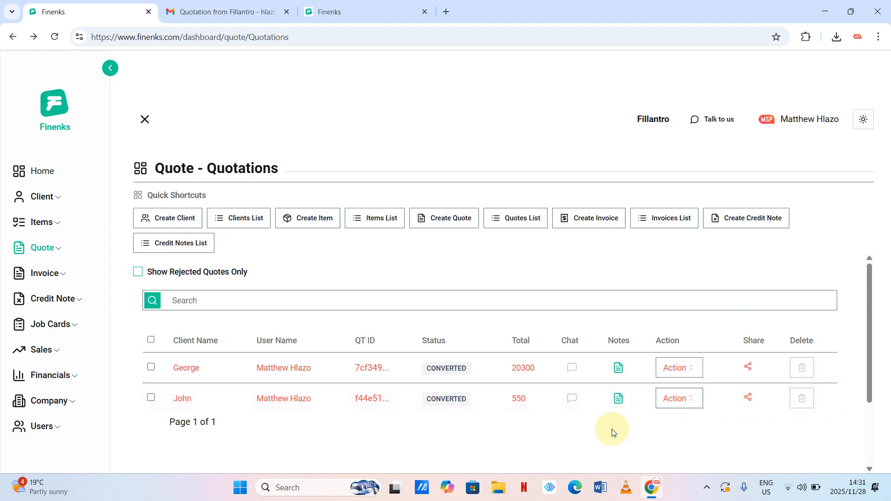
{"action": "left_click", "coordinate": [678, 222]}
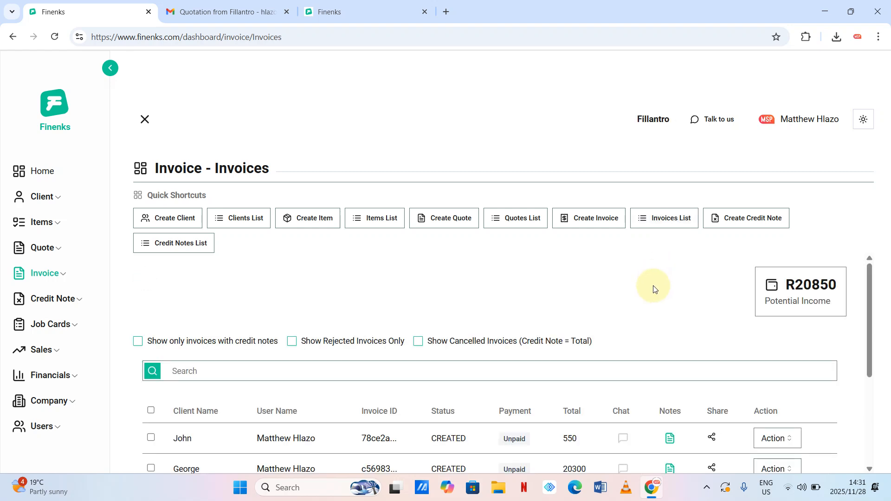
- Open the Action menu on the unpaid 550 invoice
{"action": "scroll", "coordinate": [653, 288], "scroll_direction": "down", "scroll_amount": 2}
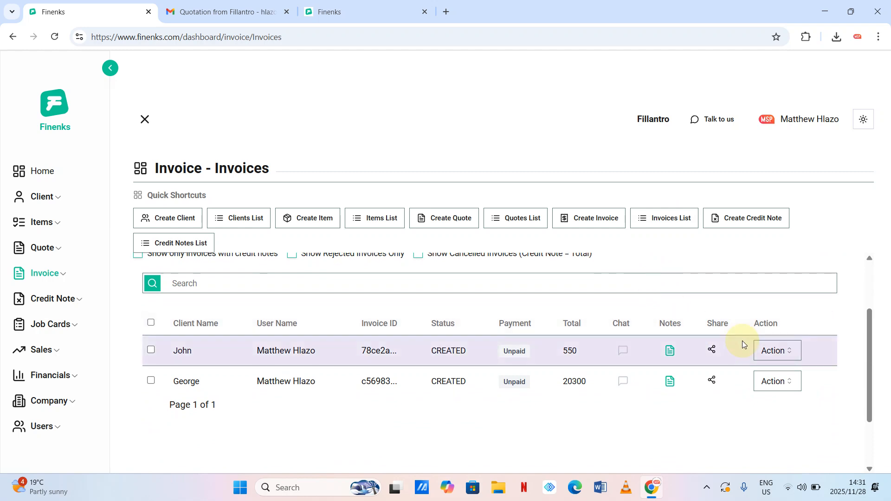
{"action": "left_click", "coordinate": [795, 351]}
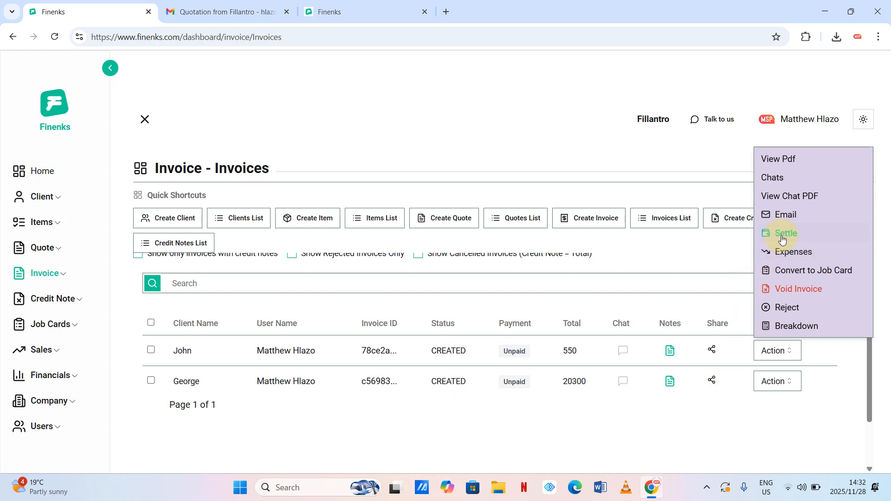
{"action": "left_click", "coordinate": [725, 418]}
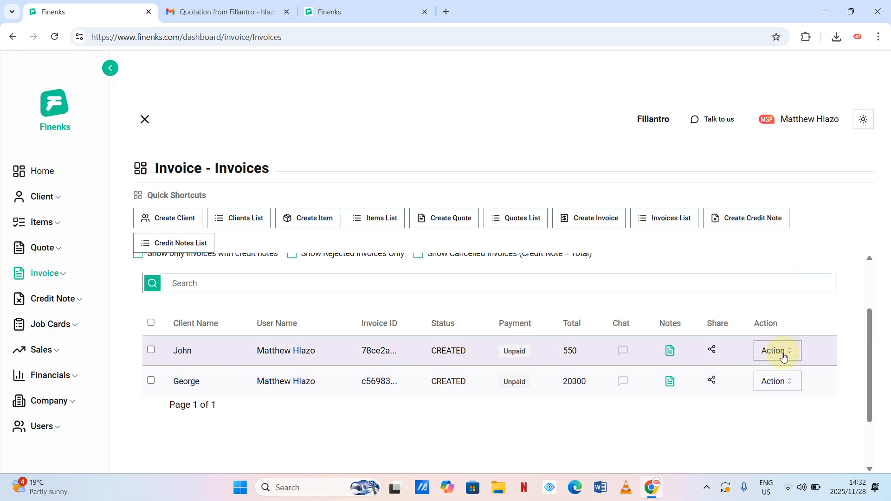
{"action": "left_click", "coordinate": [785, 355]}
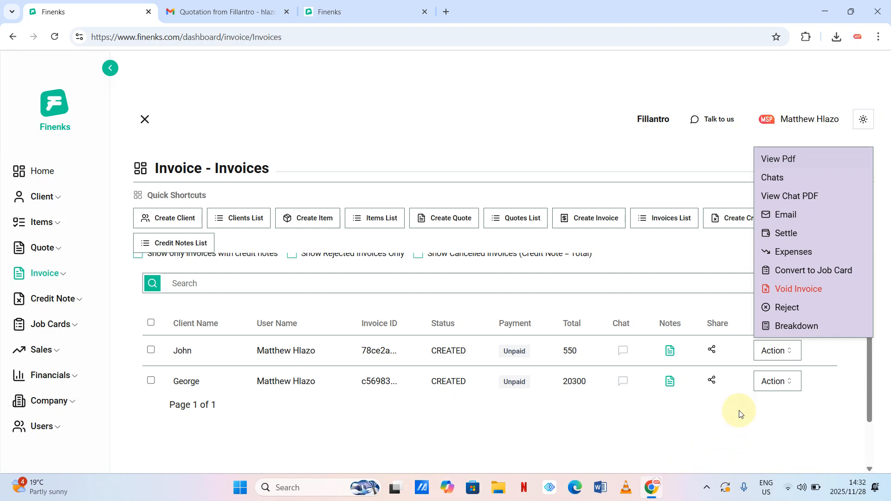
{"action": "left_click", "coordinate": [790, 353]}
{"action": "left_click", "coordinate": [789, 352]}
- Void the 550 invoice with a 50 credit note giving the reason 'Quote Mistake'
{"action": "left_click", "coordinate": [798, 290]}
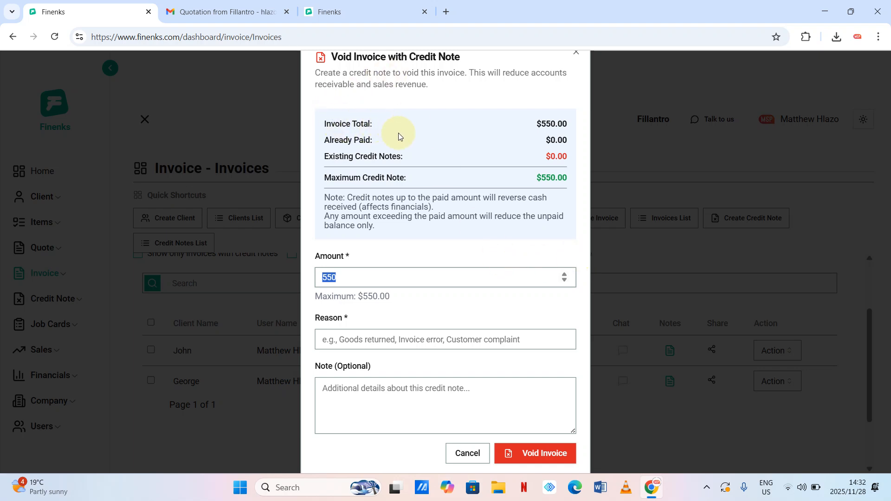
{"action": "left_click", "coordinate": [364, 276]}
{"action": "double_click", "coordinate": [364, 276]}
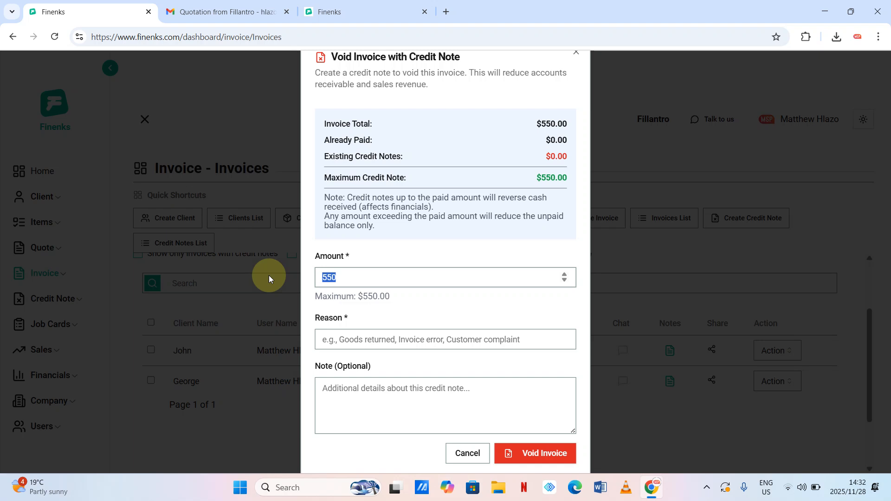
{"action": "type", "text": "50"}
{"action": "left_click", "coordinate": [343, 338]}
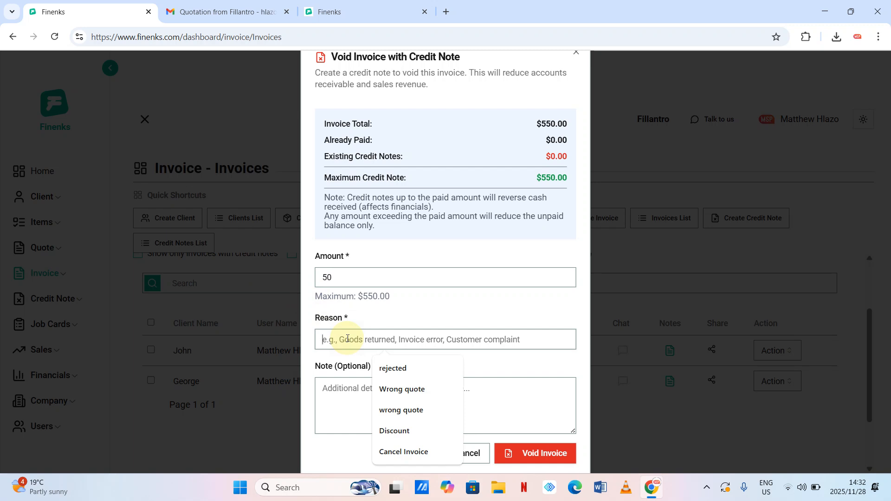
{"action": "type", "text": "Quote"}
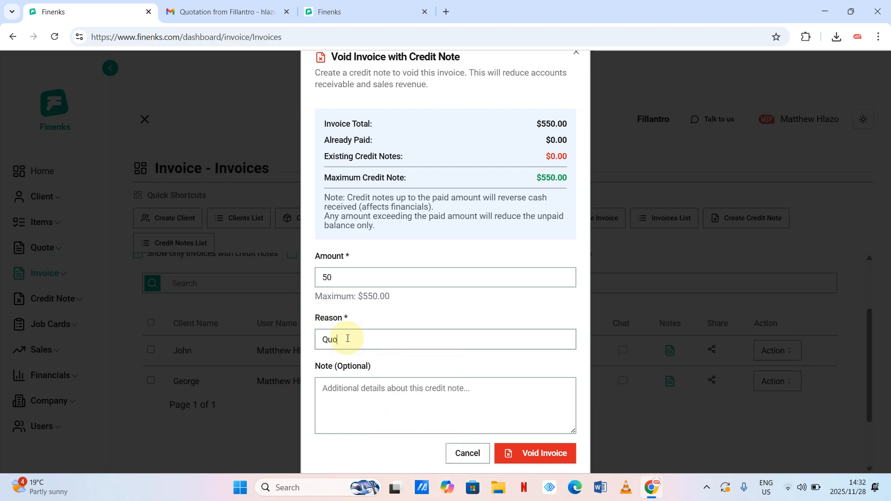
{"action": "type", "text": "istake"}
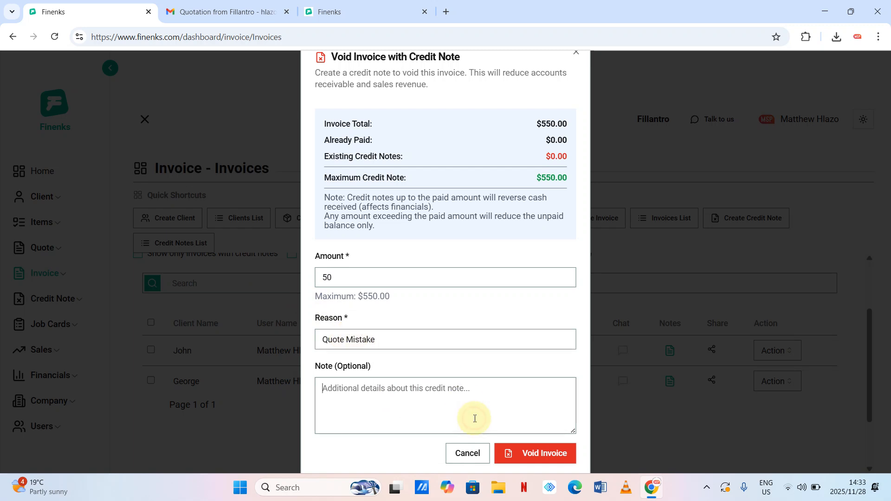
{"action": "left_click", "coordinate": [549, 458]}
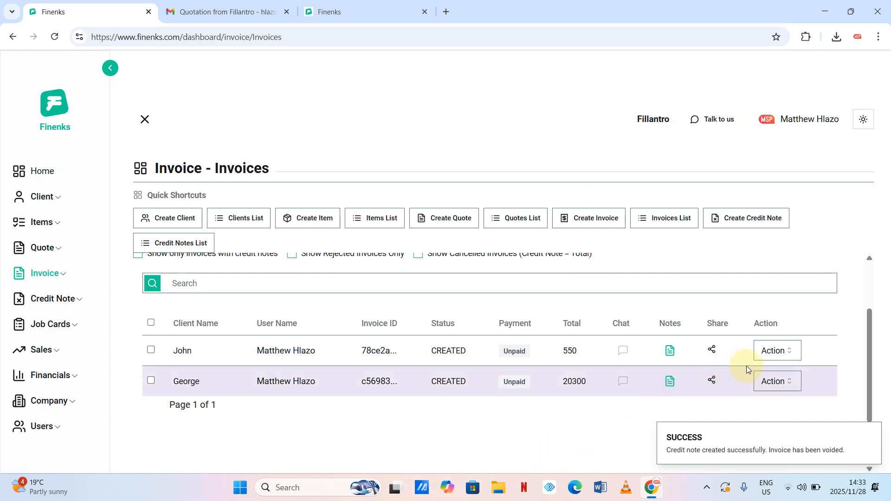
{"action": "left_click", "coordinate": [788, 352]}
{"action": "left_click", "coordinate": [790, 352]}
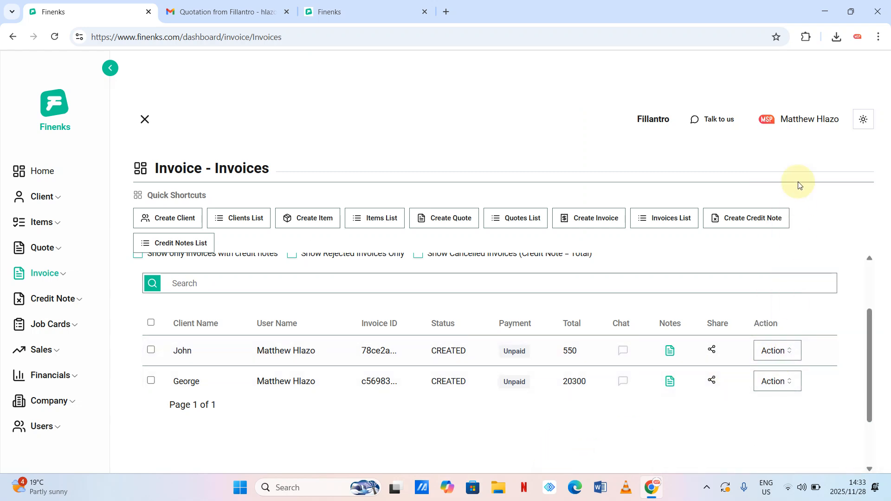
{"action": "left_click", "coordinate": [792, 355]}
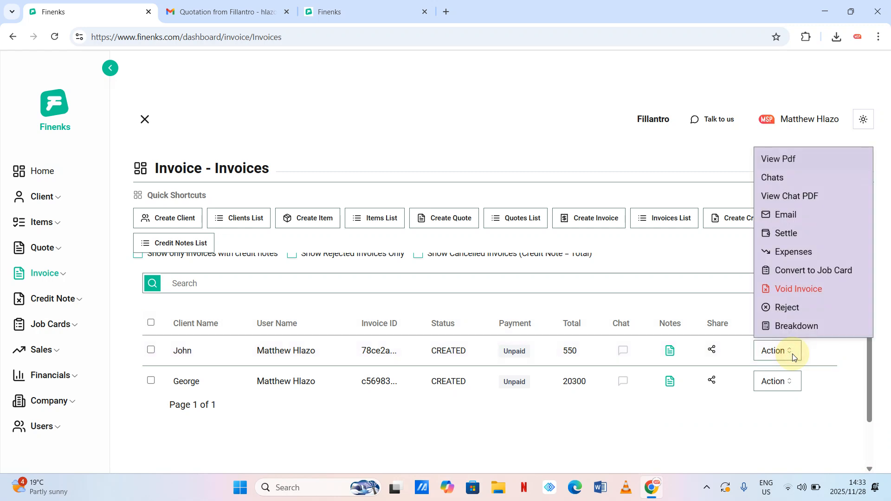
{"action": "left_click", "coordinate": [798, 199]}
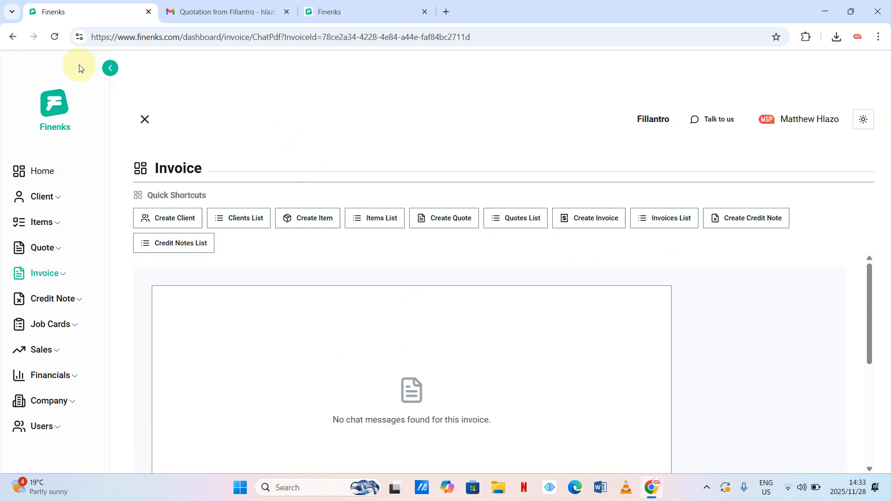
{"action": "left_click", "coordinate": [13, 37]}
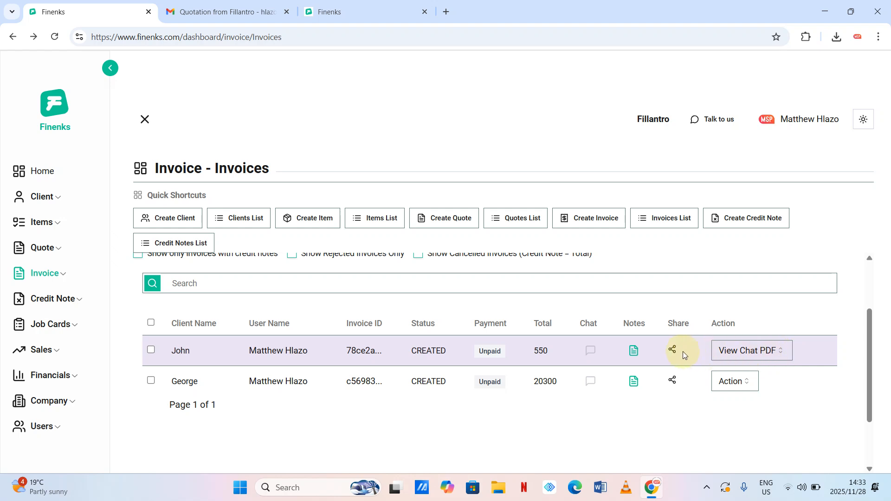
{"action": "left_click", "coordinate": [776, 351]}
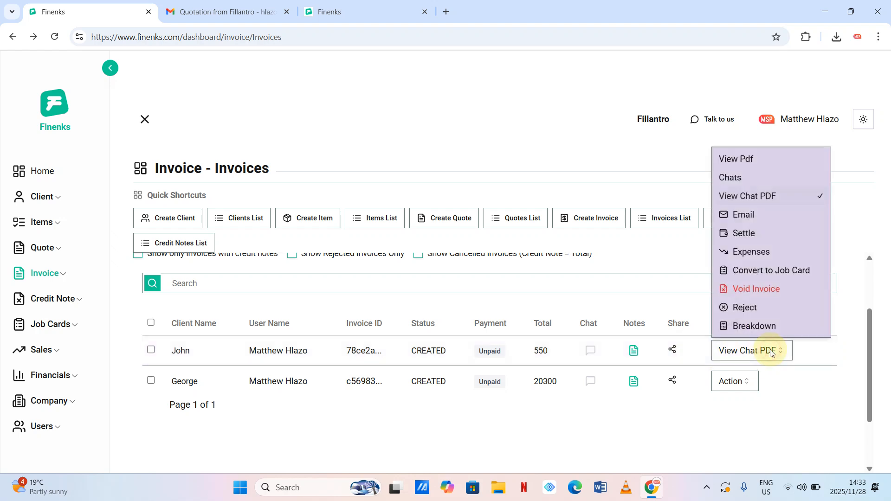
{"action": "left_click", "coordinate": [748, 159]}
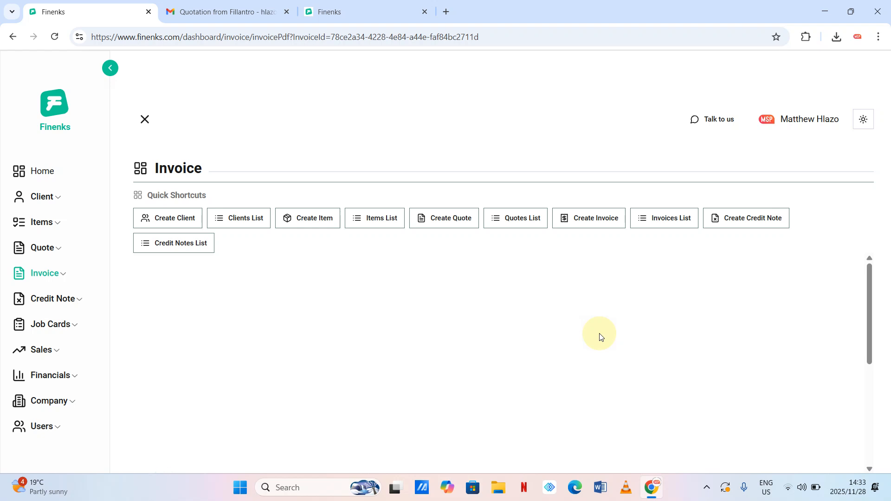
{"action": "scroll", "coordinate": [600, 334], "scroll_direction": "down", "scroll_amount": 2}
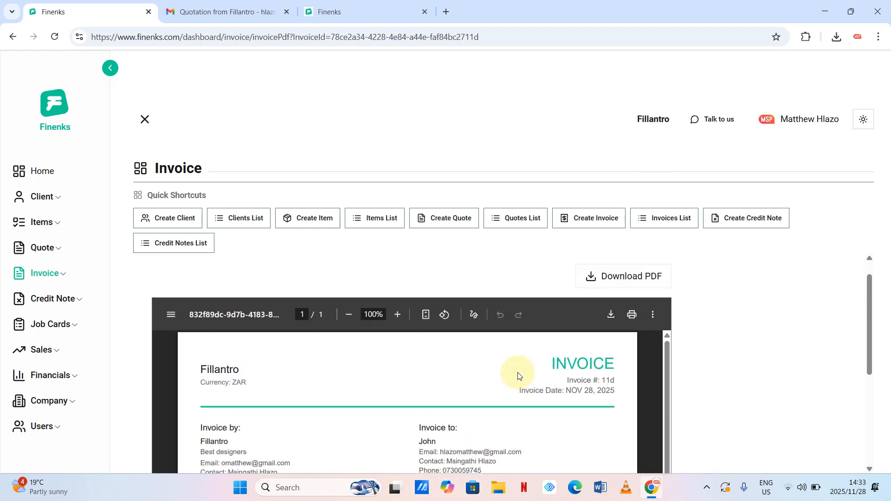
{"action": "scroll", "coordinate": [518, 373], "scroll_direction": "down", "scroll_amount": 1}
{"action": "scroll", "coordinate": [518, 373], "scroll_direction": "down", "scroll_amount": 5}
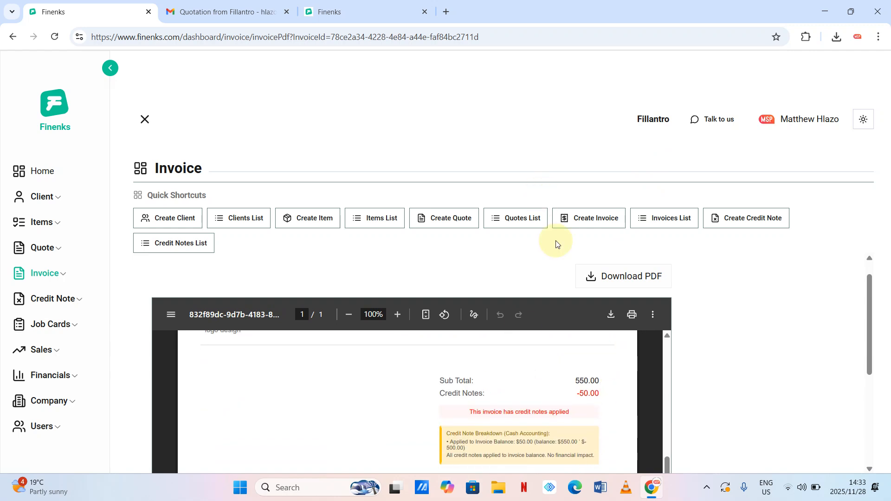
{"action": "left_click_drag", "start_coordinate": [872, 289], "coordinate": [881, 355]}
{"action": "scroll", "coordinate": [602, 371], "scroll_direction": "up", "scroll_amount": 3}
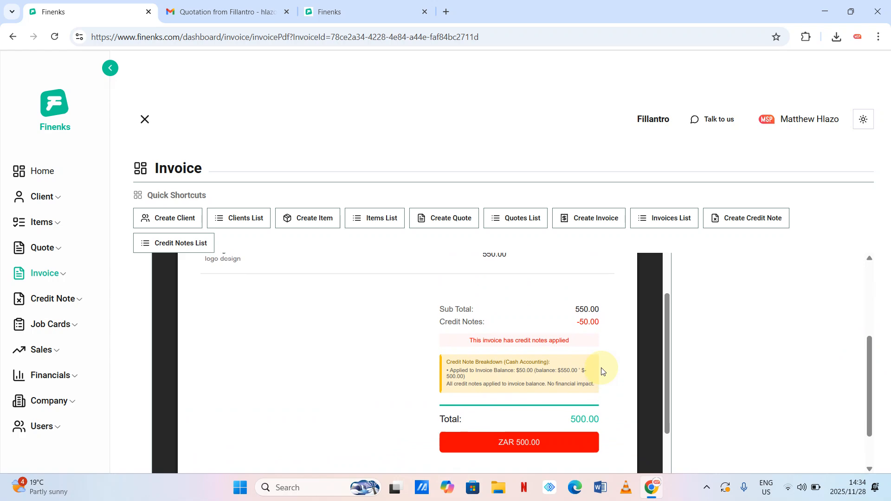
{"action": "scroll", "coordinate": [602, 372], "scroll_direction": "up", "scroll_amount": 1}
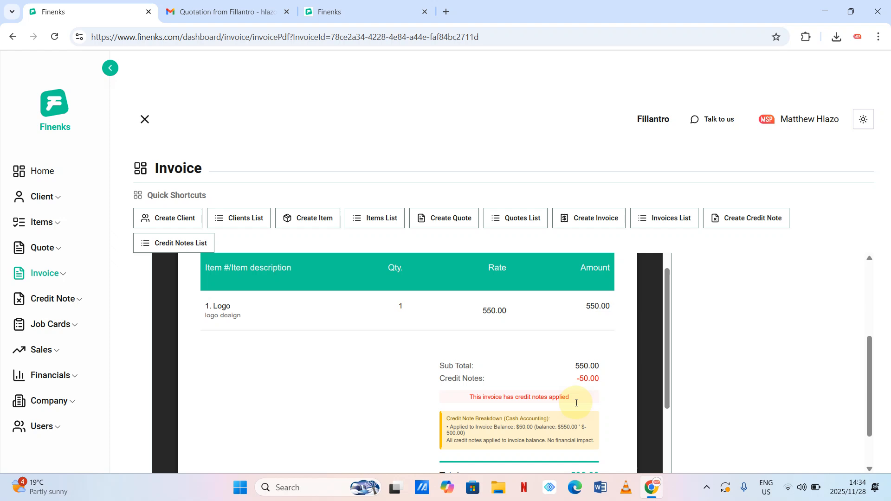
{"action": "scroll", "coordinate": [571, 401], "scroll_direction": "down", "scroll_amount": 2}
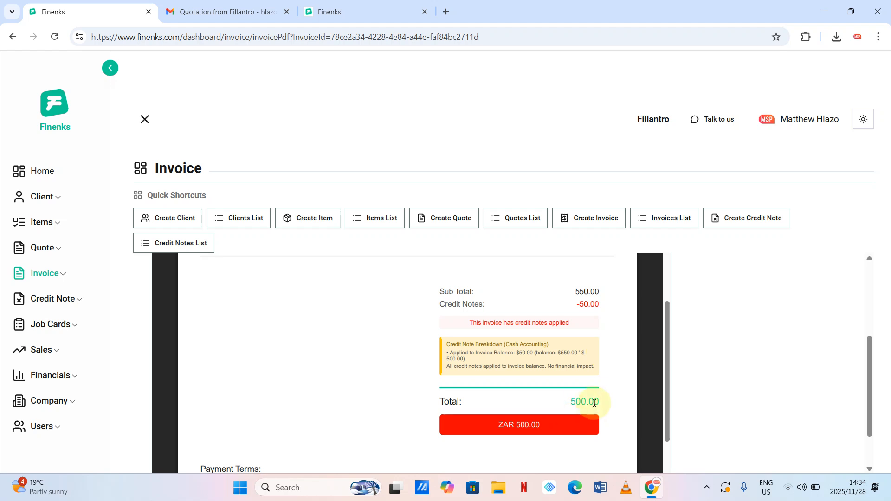
{"action": "left_click", "coordinate": [21, 40]}
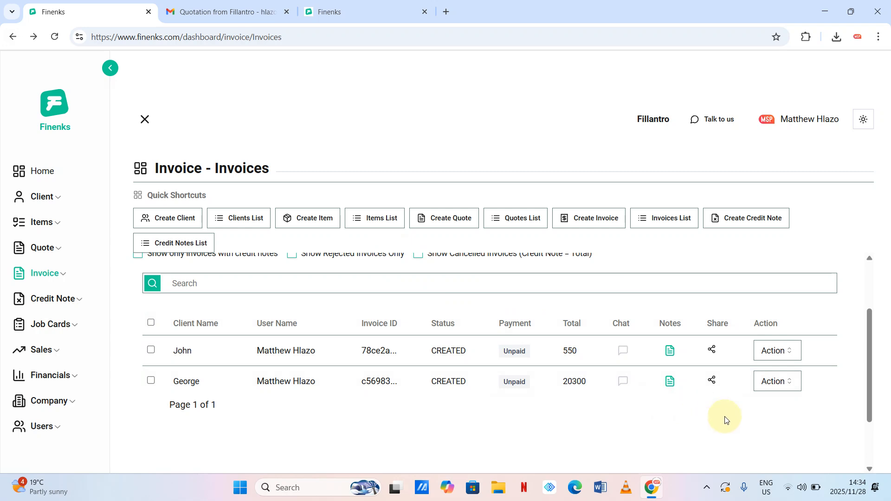
- Start recording a Partial Payment of 250 on the 550 invoice
{"action": "left_click", "coordinate": [792, 351]}
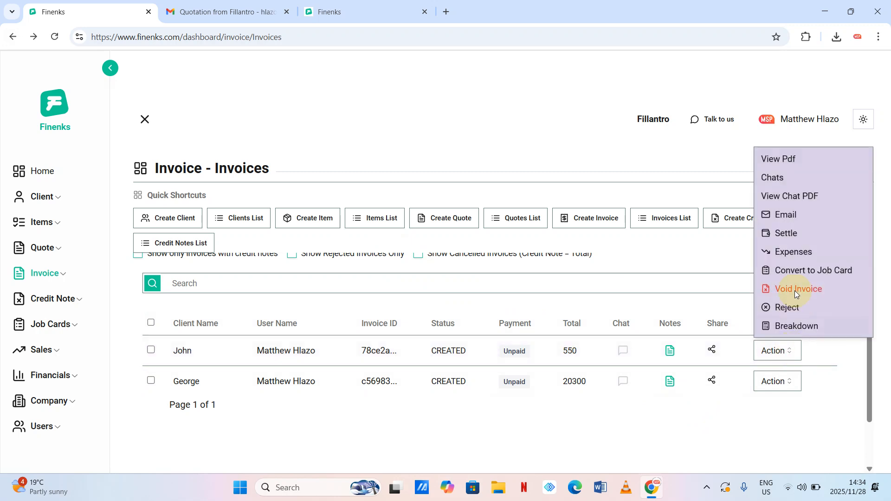
{"action": "left_click", "coordinate": [791, 235]}
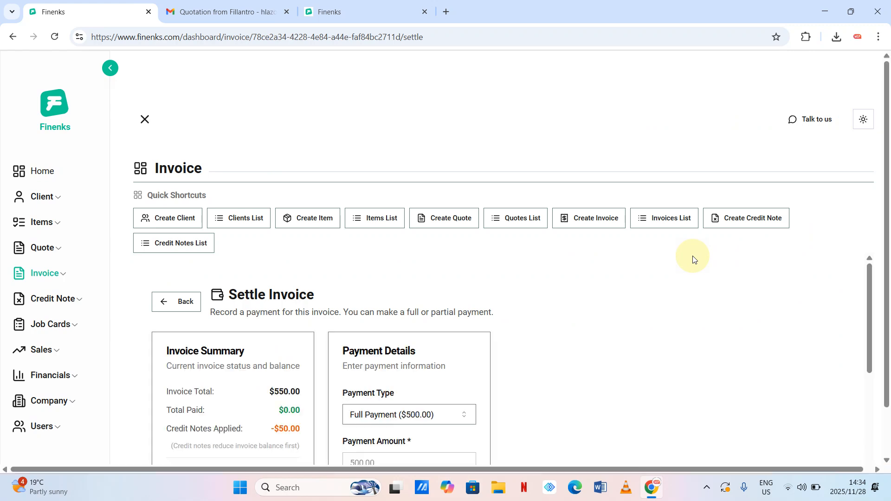
{"action": "scroll", "coordinate": [685, 294], "scroll_direction": "down", "scroll_amount": 3}
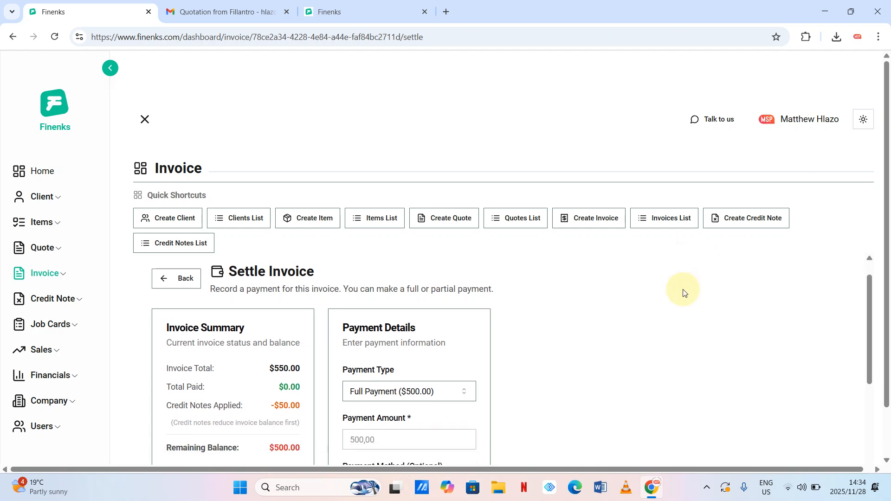
{"action": "scroll", "coordinate": [683, 292], "scroll_direction": "up", "scroll_amount": 1}
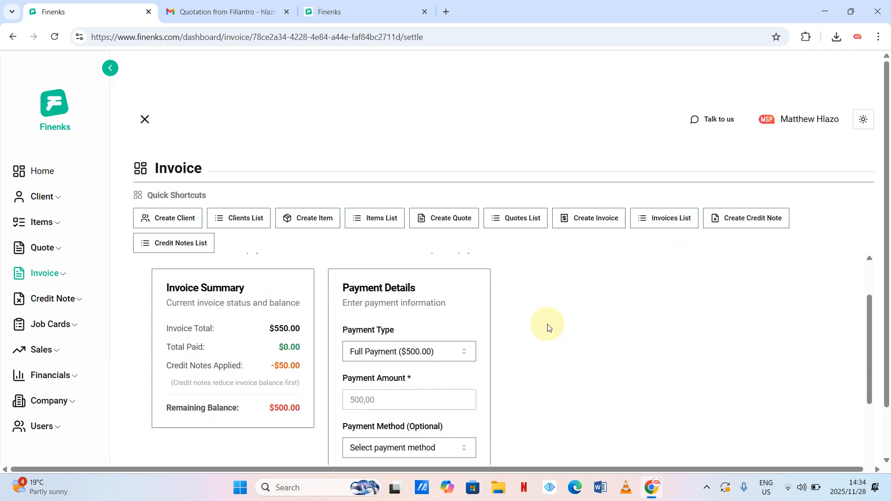
{"action": "left_click", "coordinate": [465, 354]}
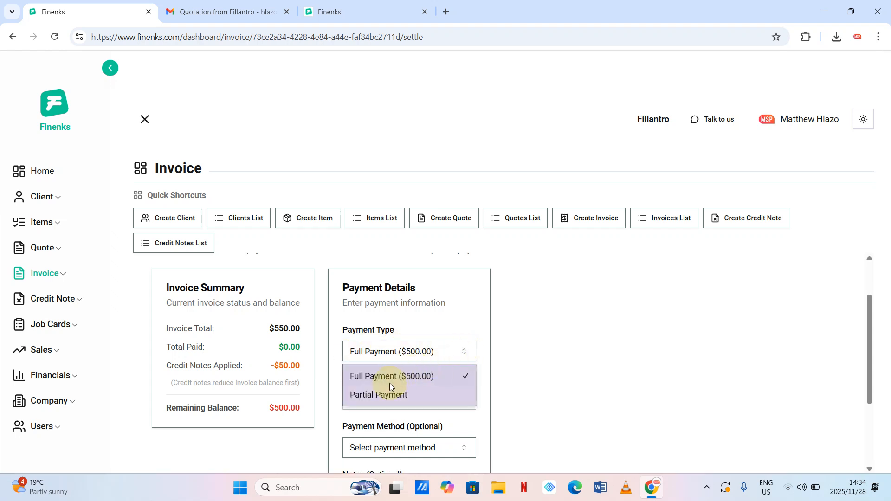
{"action": "left_click", "coordinate": [382, 394]}
{"action": "scroll", "coordinate": [378, 394], "scroll_direction": "down", "scroll_amount": 1}
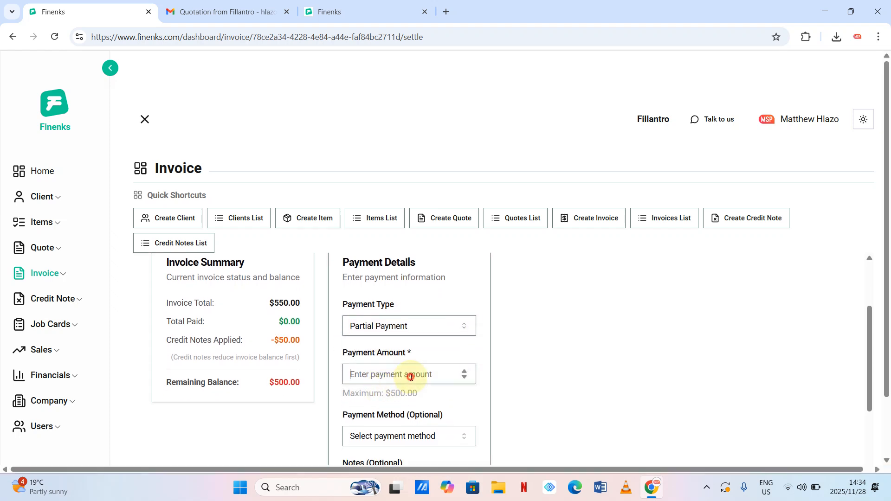
{"action": "type", "text": "250"}
- Set the payment method to Cash, add a short acceptance note, and record the payment
{"action": "scroll", "coordinate": [427, 379], "scroll_direction": "down", "scroll_amount": 2}
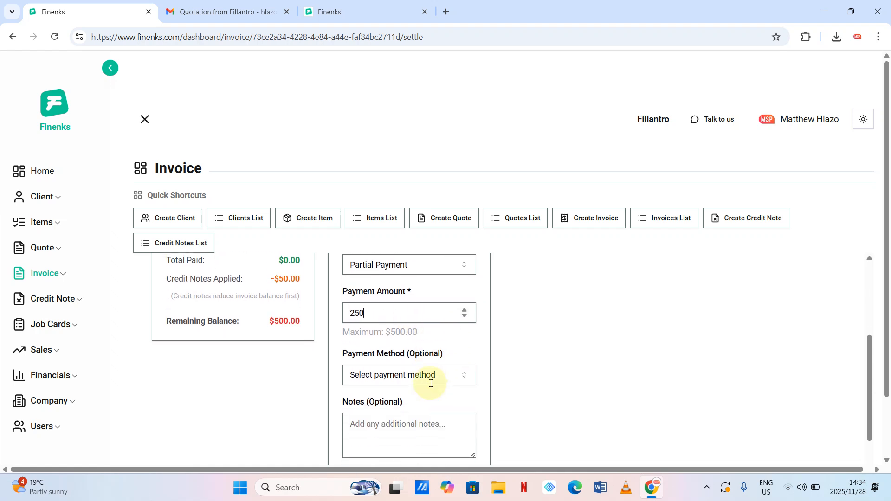
{"action": "left_click", "coordinate": [460, 372]}
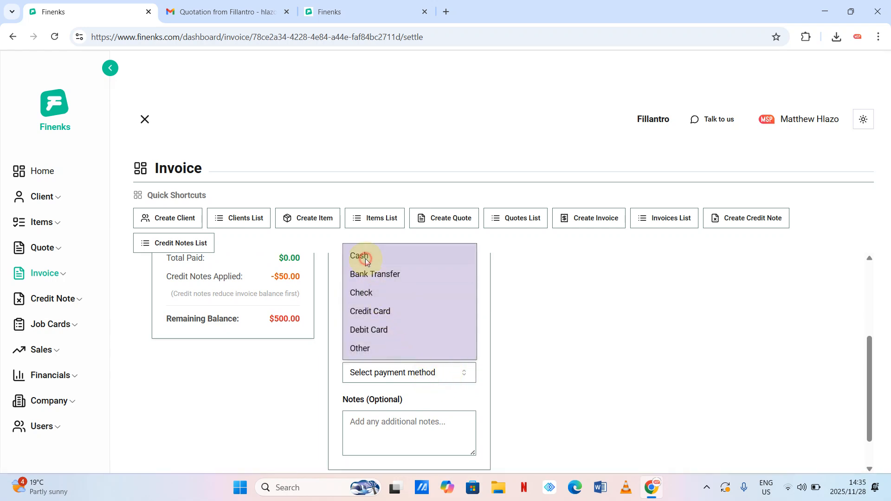
{"action": "left_click", "coordinate": [366, 260]}
{"action": "left_click", "coordinate": [391, 436]}
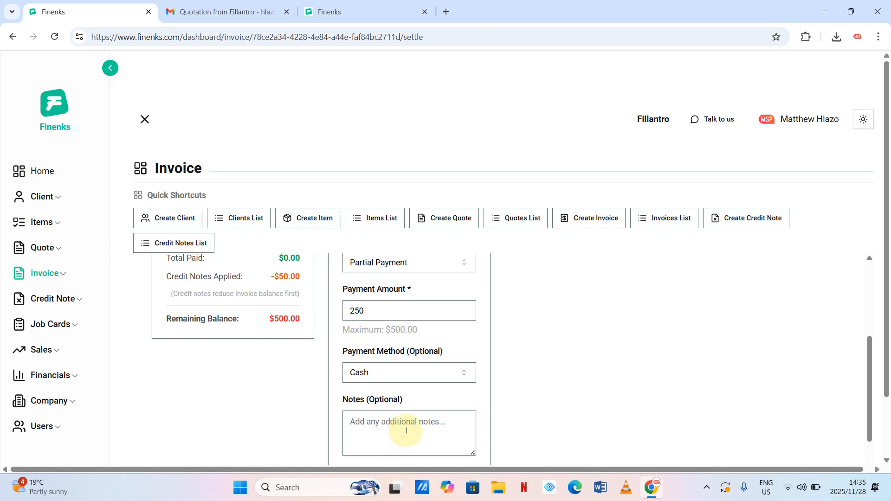
{"action": "type", "text": "Accepted by matthew"}
{"action": "scroll", "coordinate": [577, 371], "scroll_direction": "down", "scroll_amount": 1}
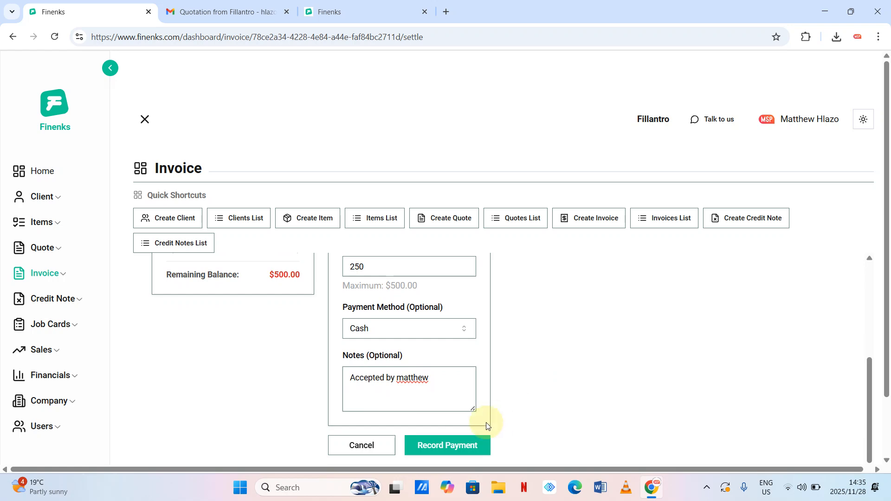
{"action": "left_click", "coordinate": [448, 450]}
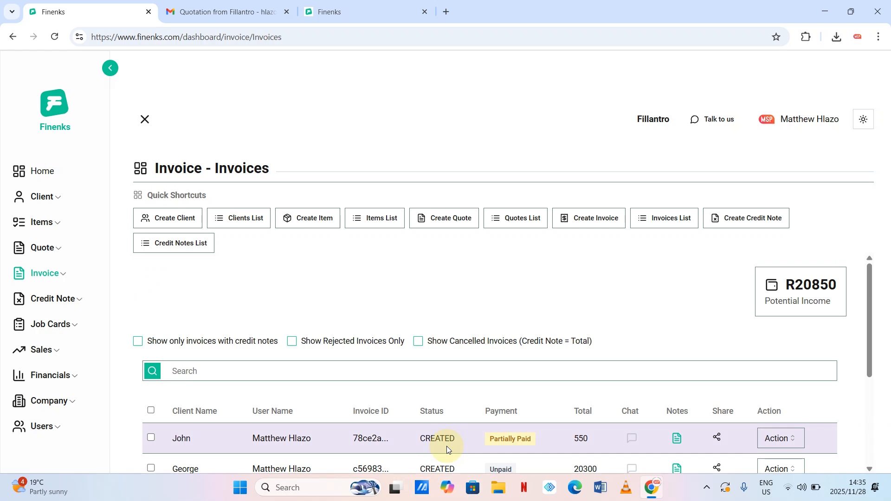
- Scroll the invoices list to confirm the $550 invoice's Partially Paid badge
{"action": "scroll", "coordinate": [581, 376], "scroll_direction": "down", "scroll_amount": 3}
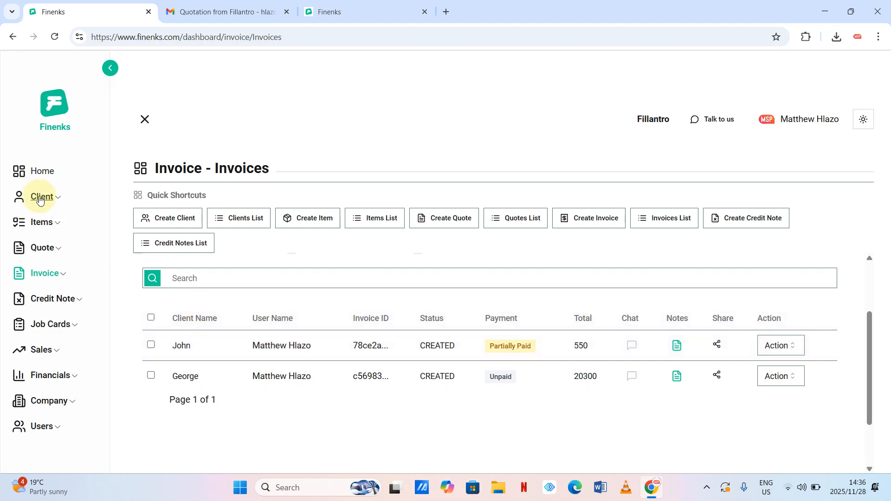
- Review the Home financial dashboard cards and Business Insights, including ZAR20,600.00 total outstanding
{"action": "left_click", "coordinate": [47, 174]}
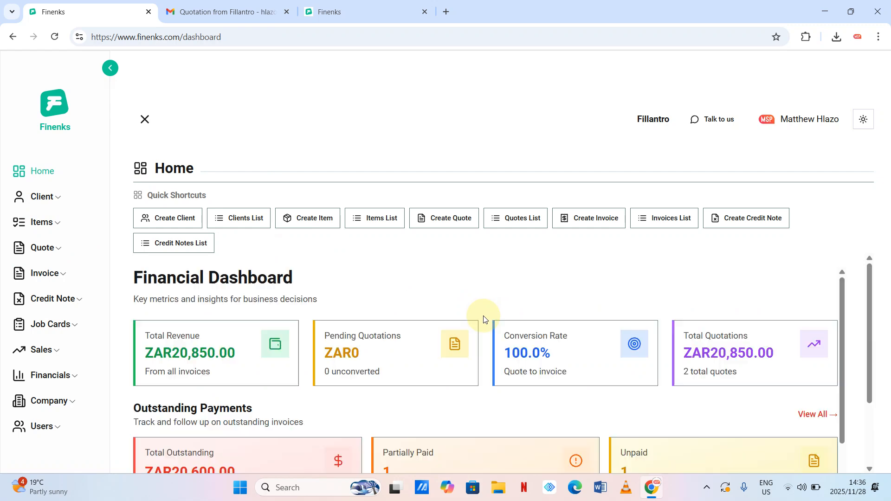
{"action": "scroll", "coordinate": [484, 320], "scroll_direction": "down", "scroll_amount": 2}
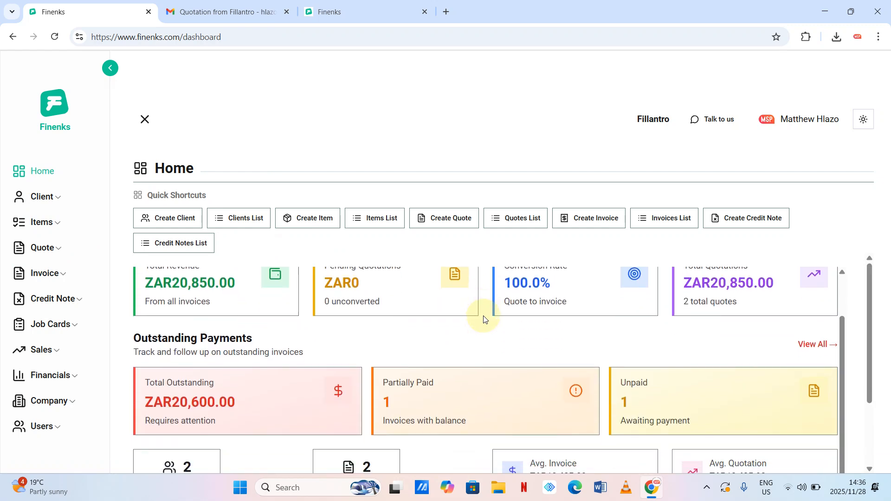
{"action": "scroll", "coordinate": [484, 320], "scroll_direction": "up", "scroll_amount": 2}
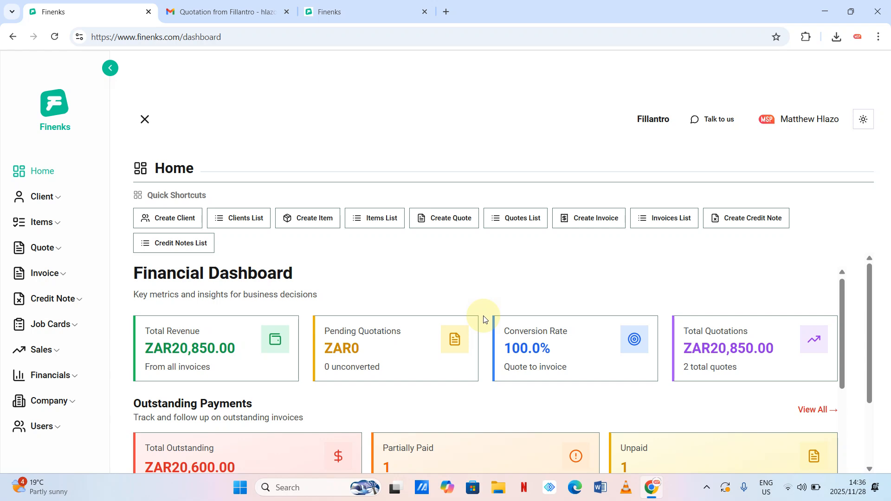
{"action": "scroll", "coordinate": [452, 309], "scroll_direction": "down", "scroll_amount": 4}
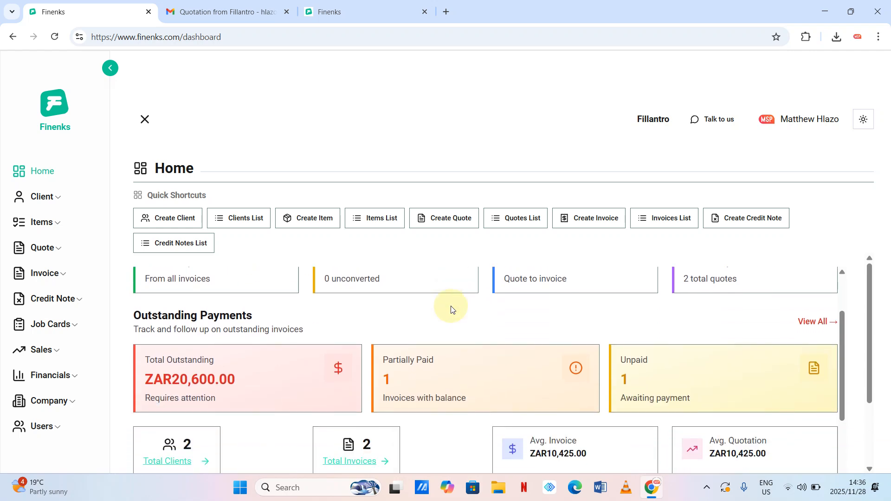
{"action": "scroll", "coordinate": [451, 309], "scroll_direction": "up", "scroll_amount": 3}
{"action": "scroll", "coordinate": [451, 309], "scroll_direction": "down", "scroll_amount": 1}
{"action": "scroll", "coordinate": [451, 309], "scroll_direction": "down", "scroll_amount": 3}
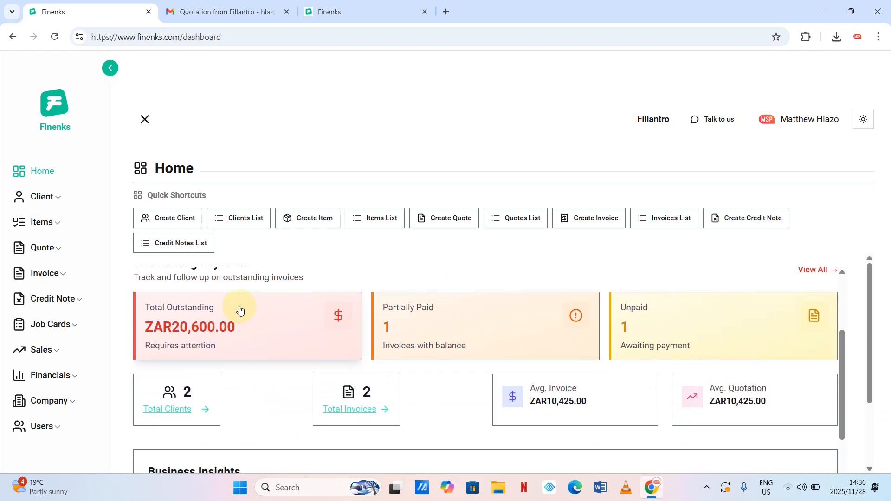
{"action": "scroll", "coordinate": [362, 342], "scroll_direction": "down", "scroll_amount": 1}
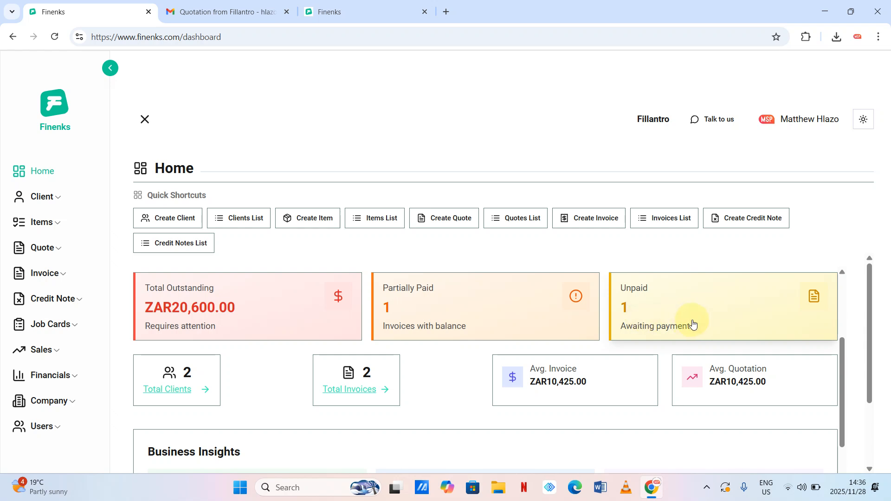
{"action": "scroll", "coordinate": [693, 323], "scroll_direction": "down", "scroll_amount": 1}
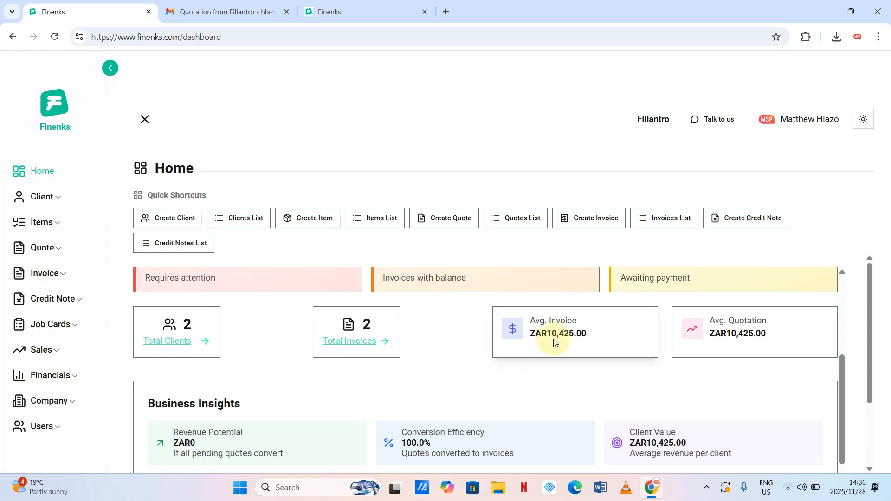
{"action": "scroll", "coordinate": [557, 353], "scroll_direction": "down", "scroll_amount": 5}
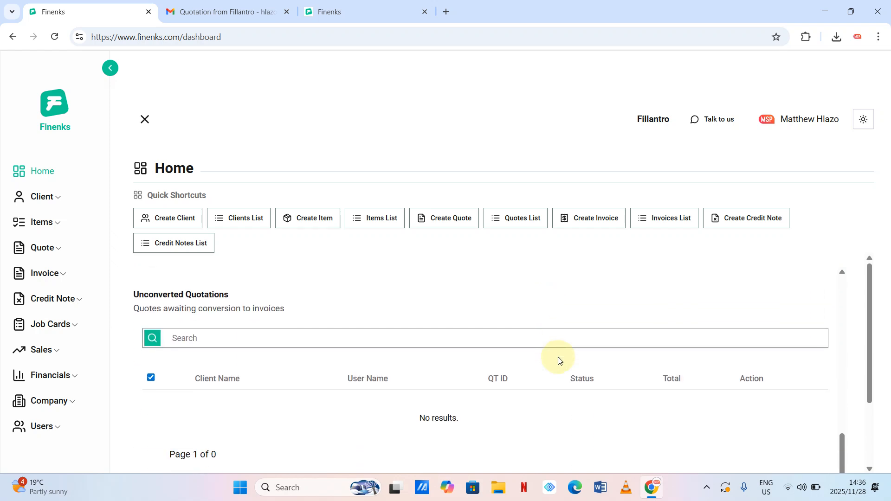
{"action": "scroll", "coordinate": [560, 361], "scroll_direction": "up", "scroll_amount": 6}
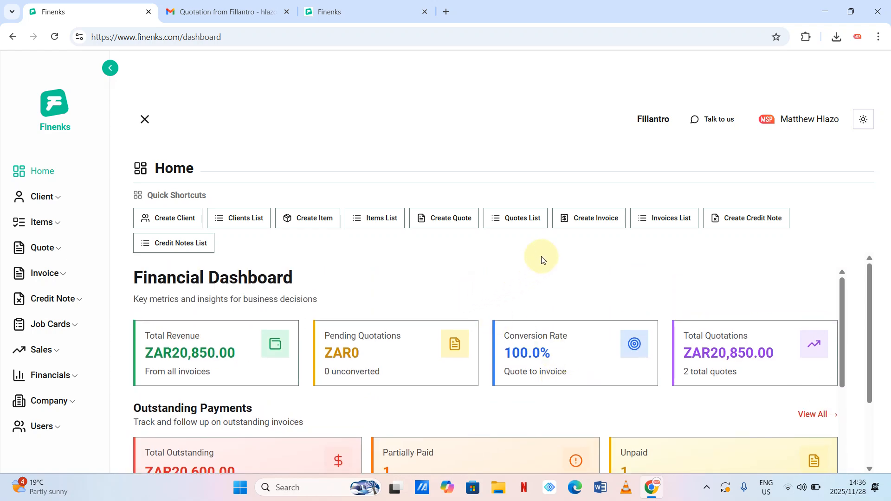
- Return to the invoices list and preview, then dismiss, the $550 invoice's actions
{"action": "left_click", "coordinate": [652, 221]}
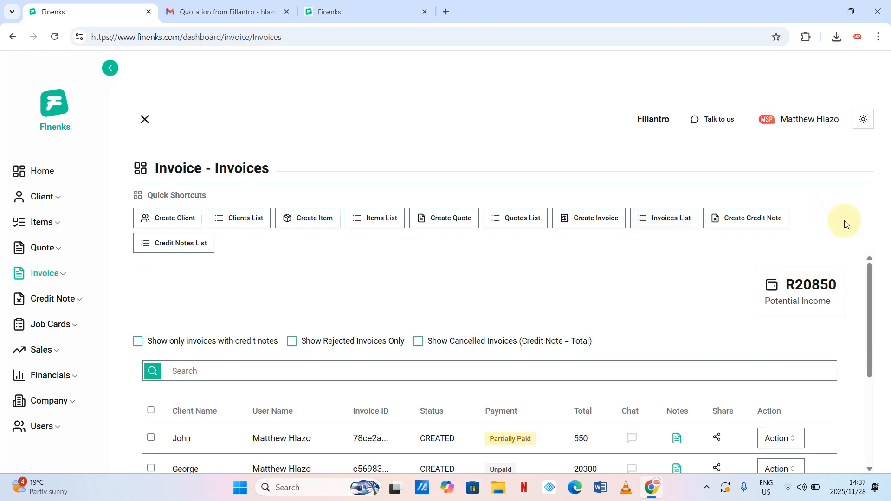
{"action": "scroll", "coordinate": [659, 266], "scroll_direction": "down", "scroll_amount": 3}
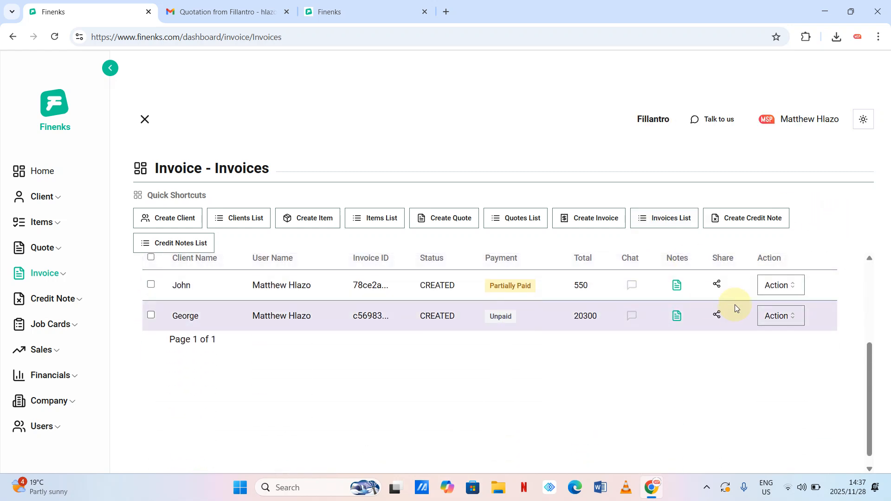
{"action": "left_click", "coordinate": [779, 288]}
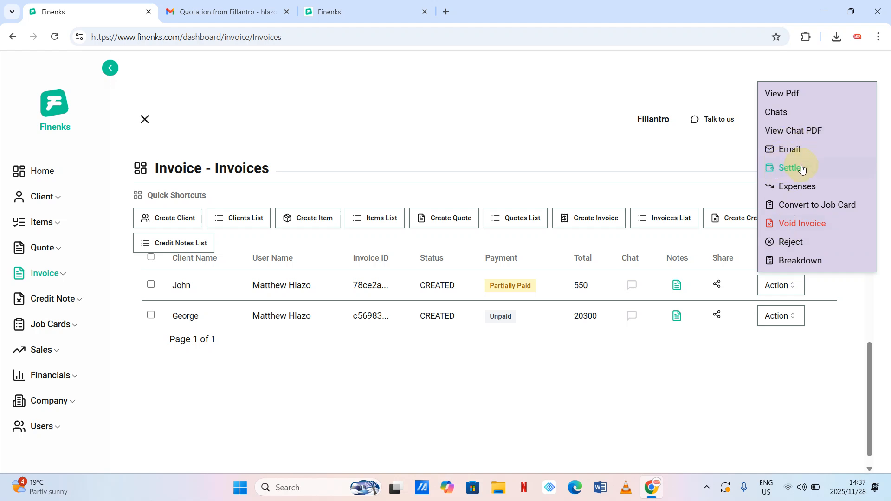
{"action": "left_click", "coordinate": [654, 372]}
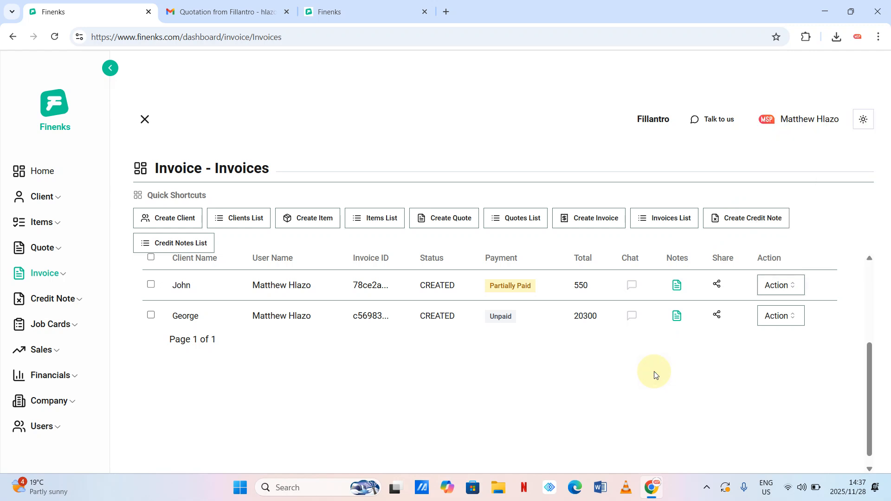
- Cancel the $20300 invoice's share dialog and show that invoice's actions
{"action": "left_click", "coordinate": [717, 316]}
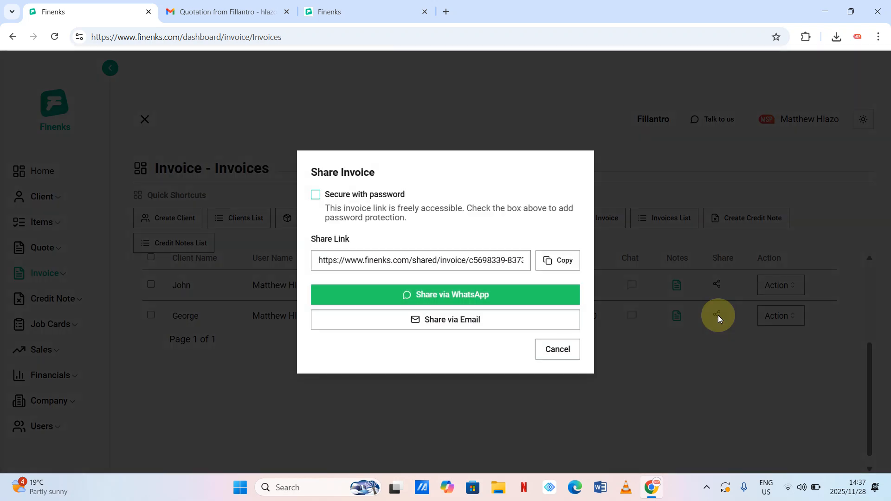
{"action": "left_click", "coordinate": [571, 352]}
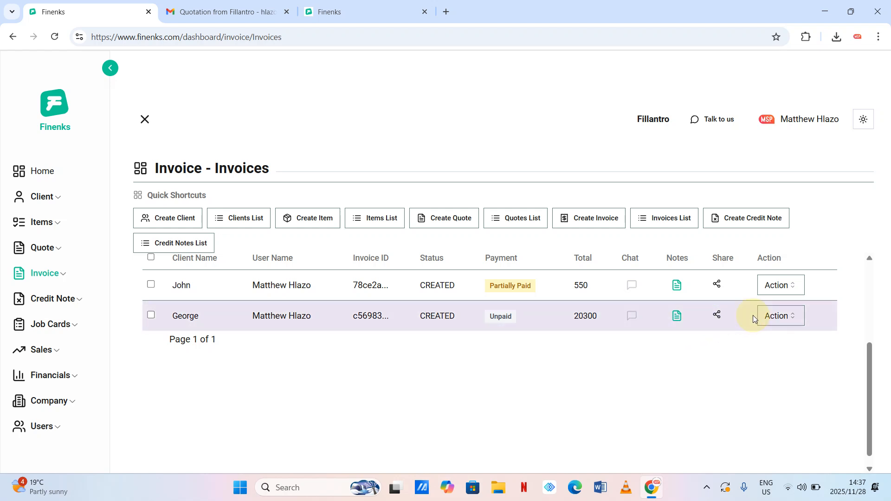
{"action": "left_click", "coordinate": [786, 317]}
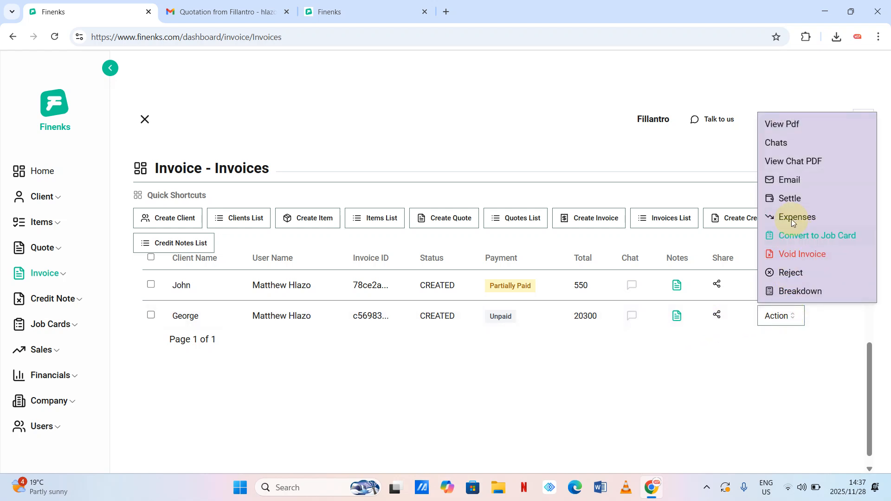
- In the 20300 invoice's expenses analysis, enter a Transport expense of 10000, category Transport
{"action": "left_click", "coordinate": [792, 216]}
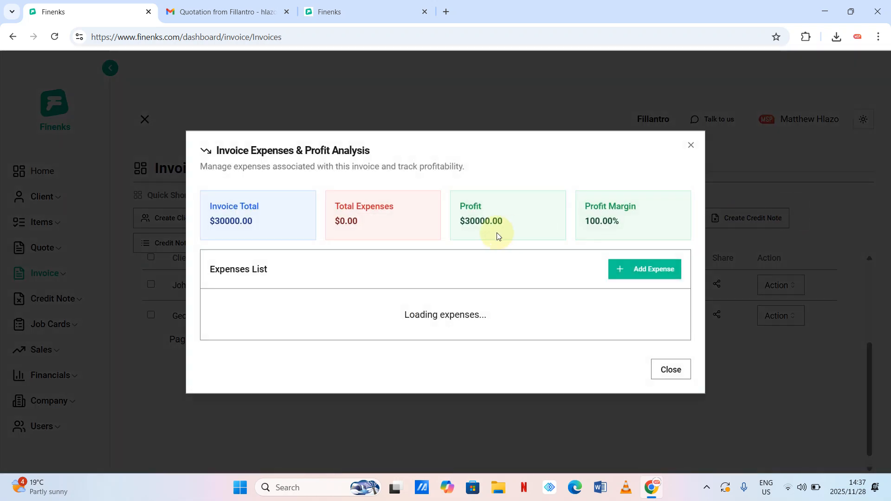
{"action": "left_click", "coordinate": [628, 268]}
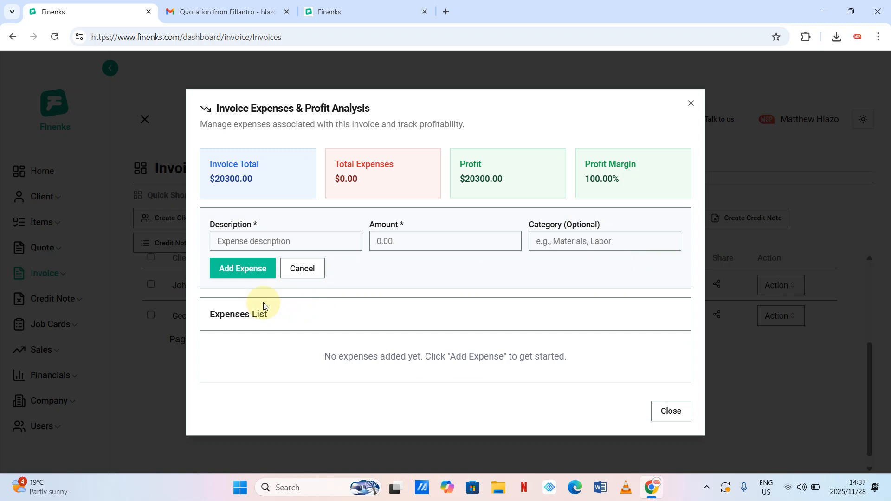
{"action": "left_click", "coordinate": [247, 241]}
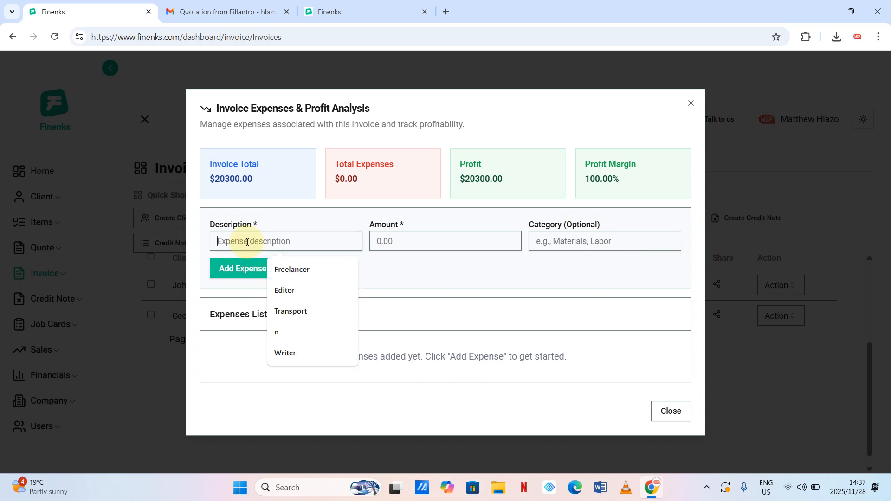
{"action": "type", "text": "Tran"}
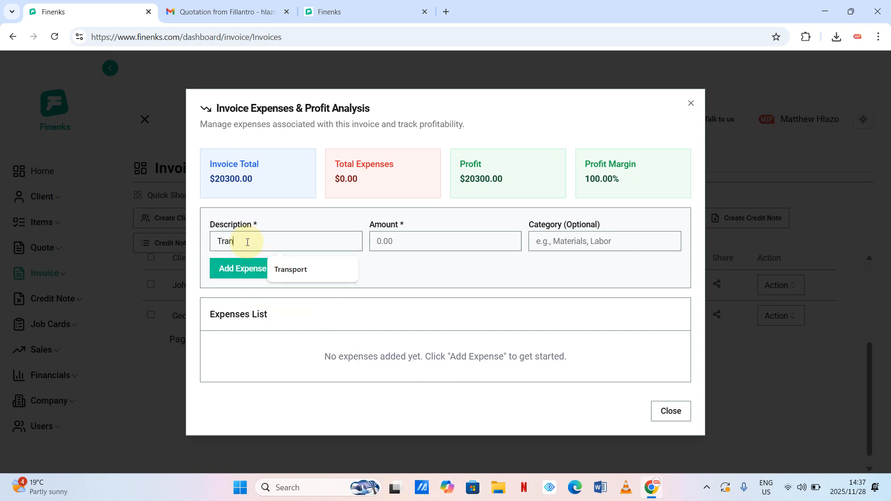
{"action": "type", "text": "sport"}
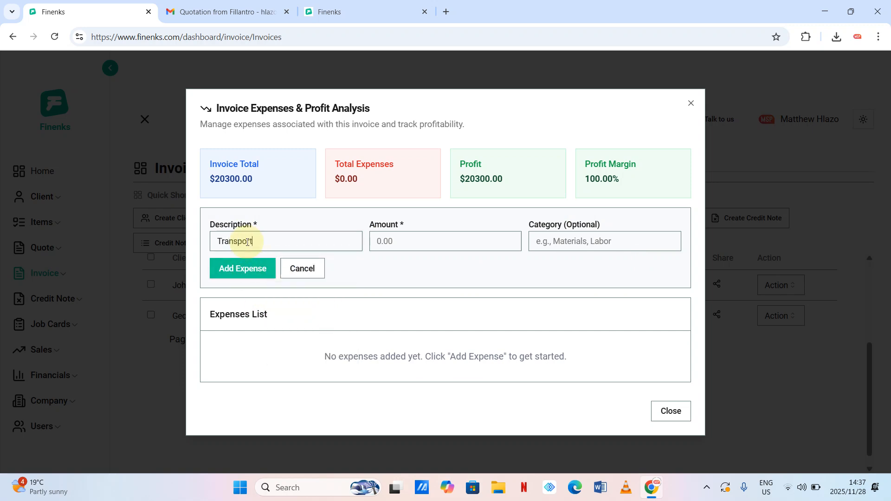
{"action": "left_click", "coordinate": [391, 241]}
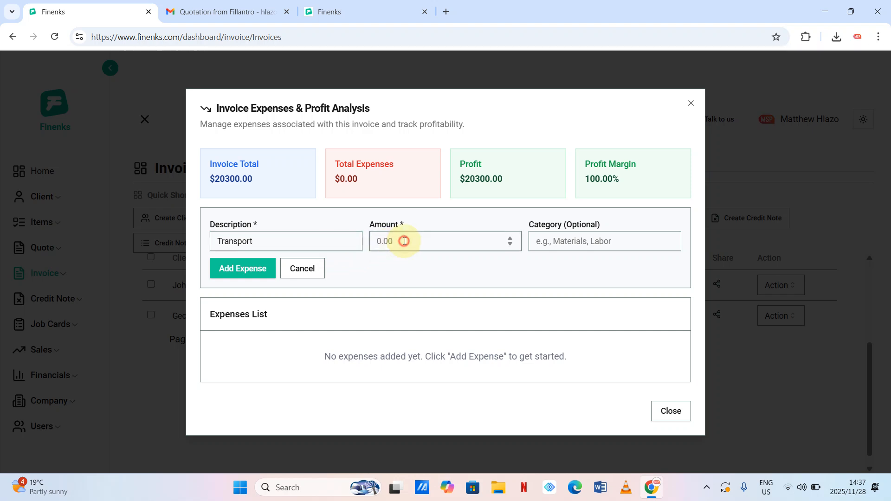
{"action": "type", "text": "10000"}
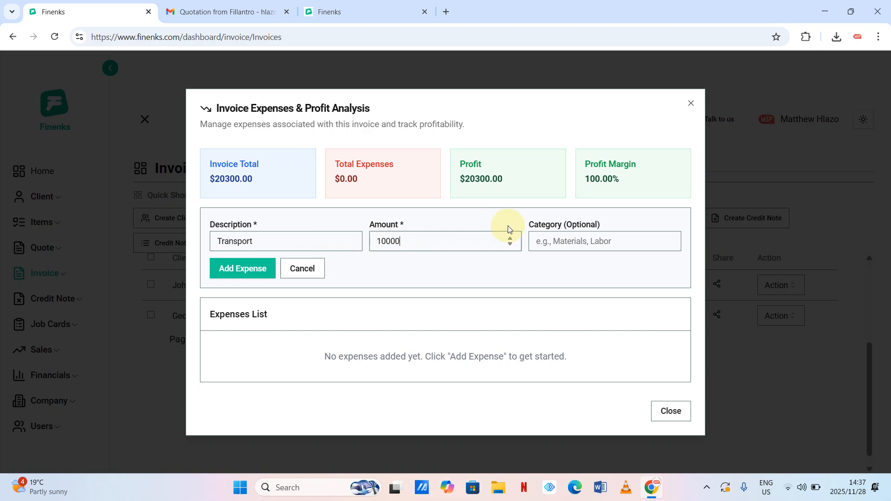
{"action": "left_click", "coordinate": [580, 240]}
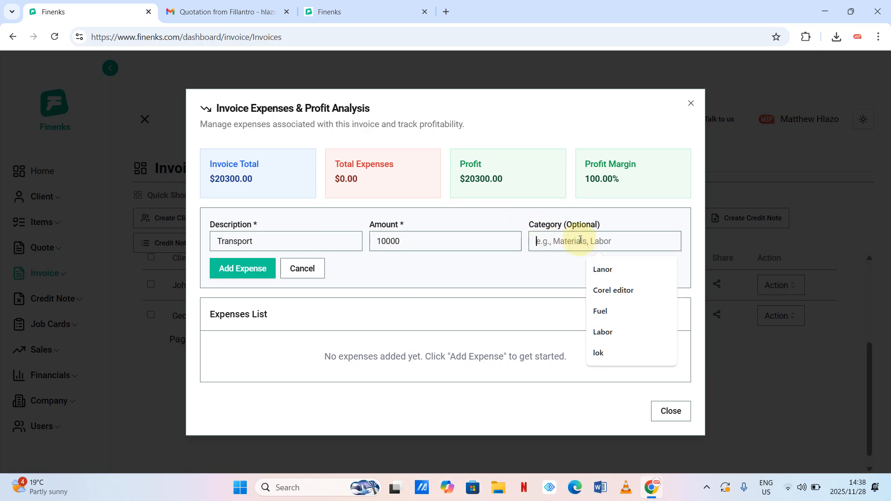
{"action": "type", "text": "Tr"}
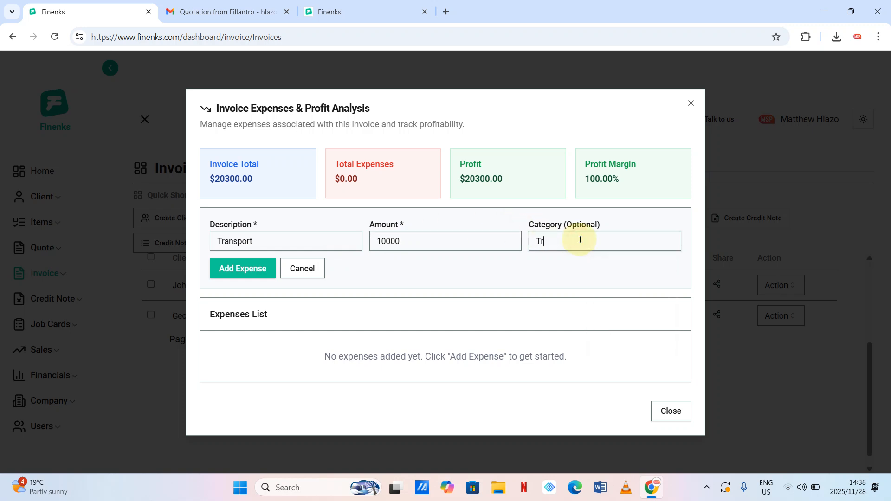
{"action": "type", "text": "ansport"}
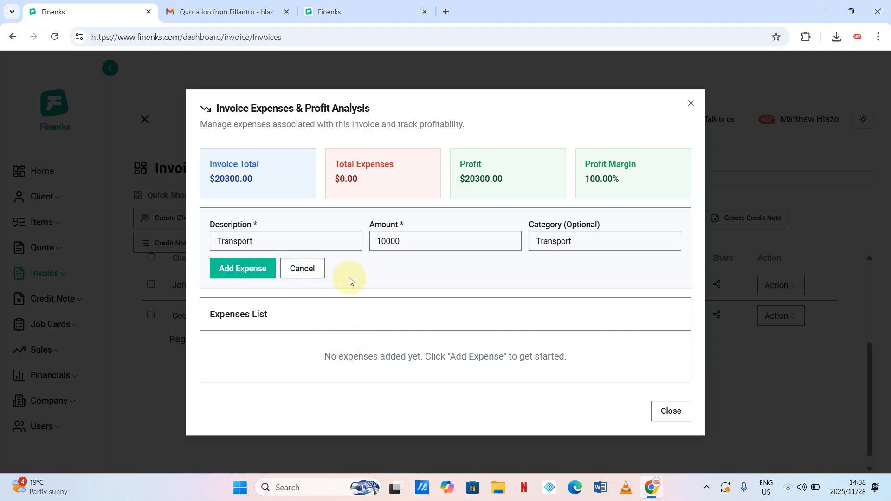
- Add the expense and check $10000.00 expenses, $10300.00 profit and a 50.74% margin
{"action": "left_click", "coordinate": [252, 274]}
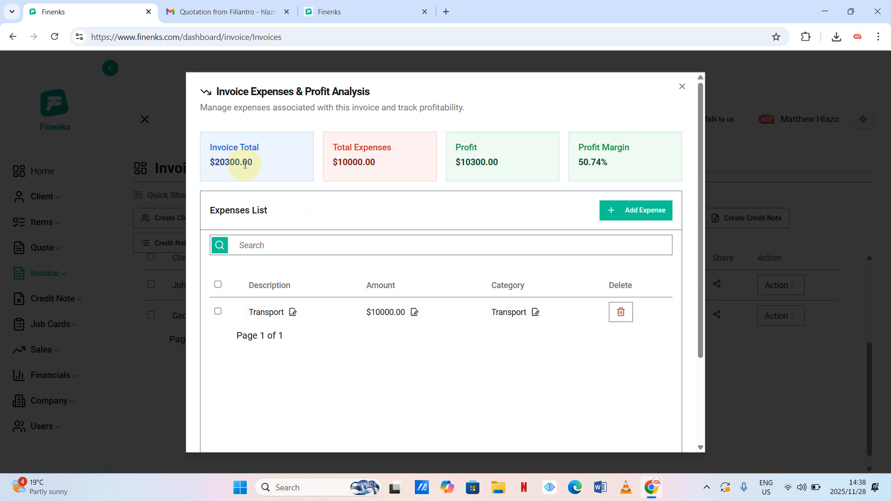
{"action": "left_click_drag", "start_coordinate": [343, 162], "coordinate": [374, 162]}
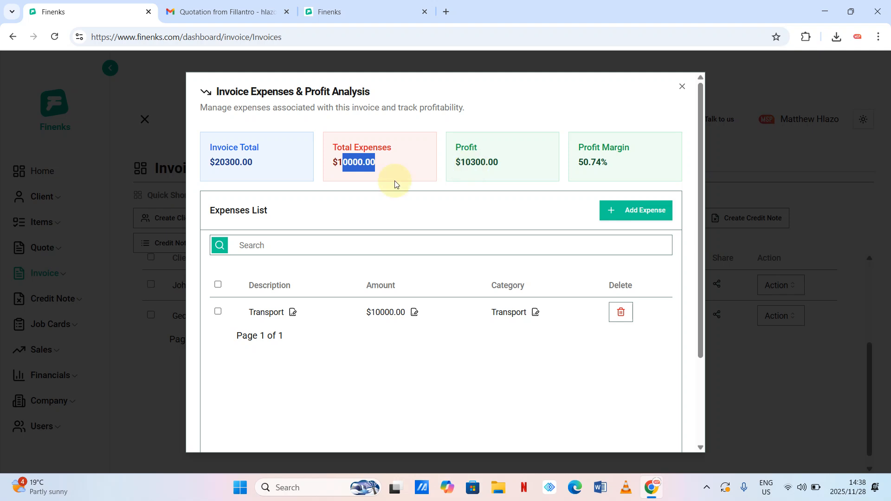
{"action": "left_click", "coordinate": [442, 244]}
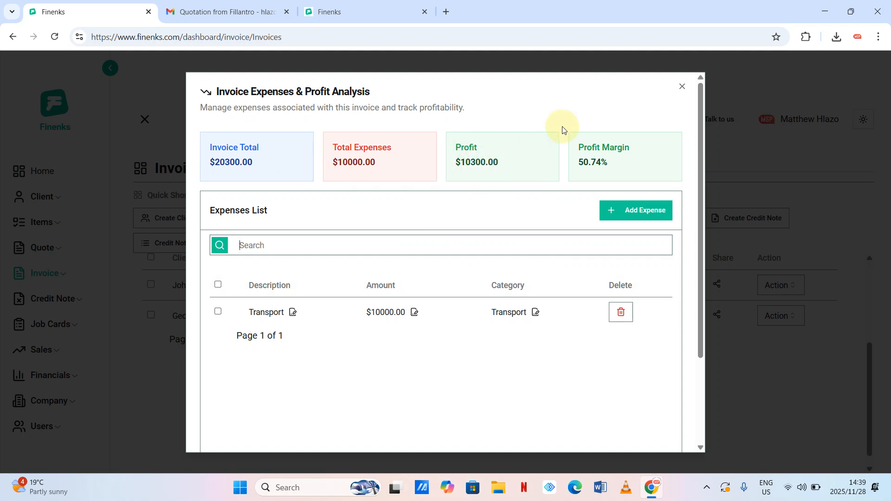
- Close the expense analysis, cancel the 550 invoice's share dialog twice, and show its actions
{"action": "left_click", "coordinate": [682, 87]}
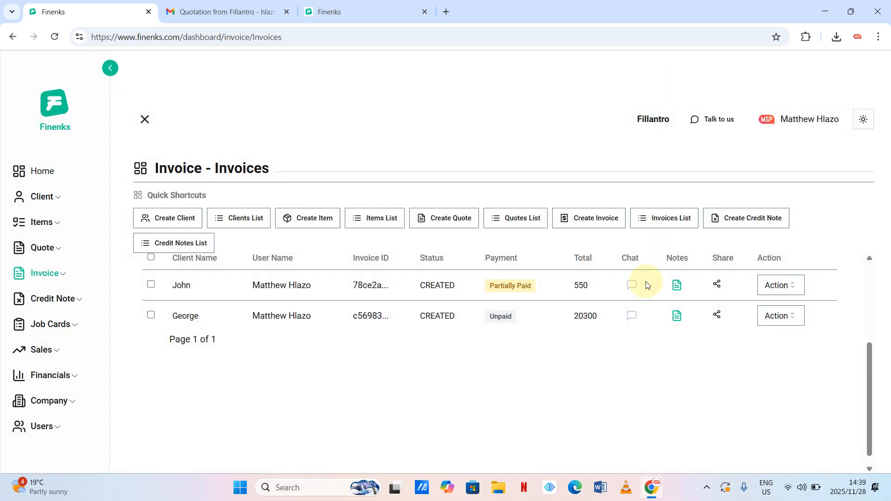
{"action": "left_click", "coordinate": [718, 285]}
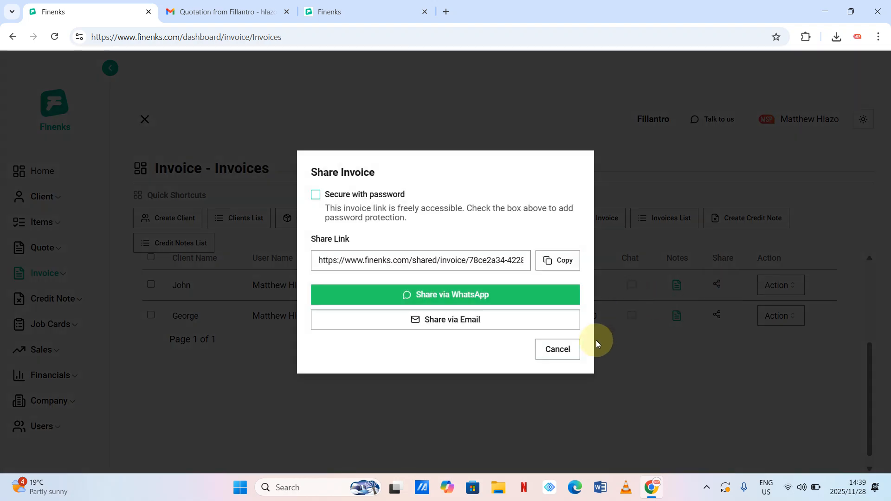
{"action": "left_click", "coordinate": [564, 351]}
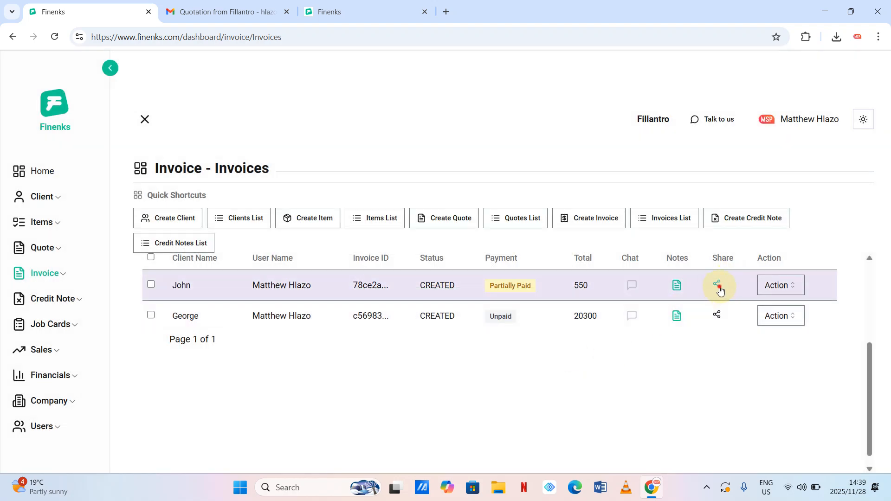
{"action": "left_click", "coordinate": [717, 287]}
{"action": "left_click", "coordinate": [572, 350]}
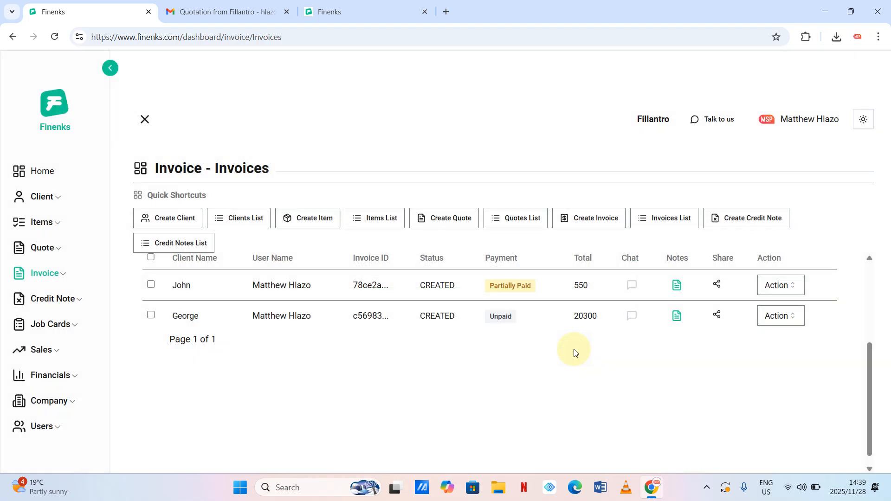
{"action": "left_click", "coordinate": [792, 285]}
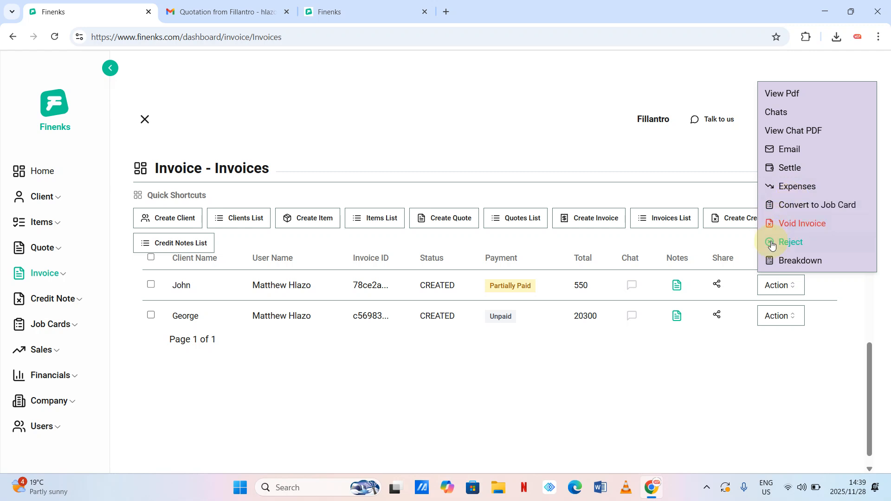
- Reject the 20300 invoice with reason 'Client cancelled', then toggle the invoice navigation group
{"action": "left_click", "coordinate": [691, 329]}
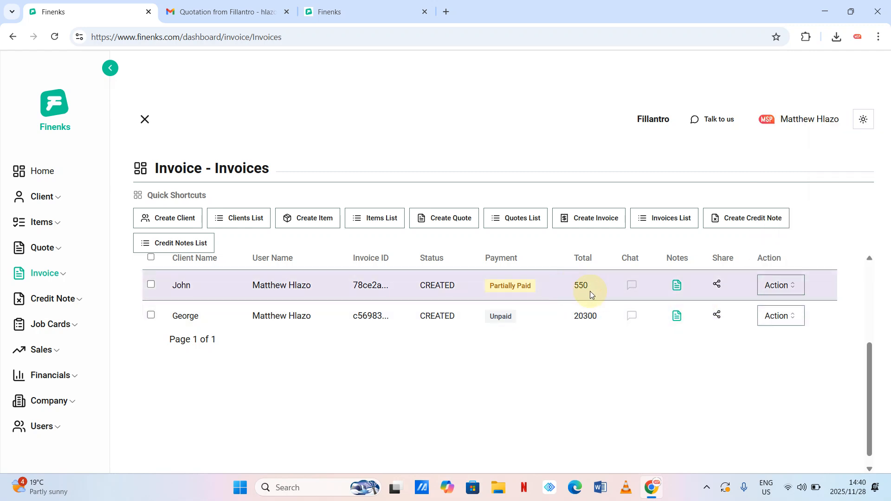
{"action": "left_click", "coordinate": [797, 322]}
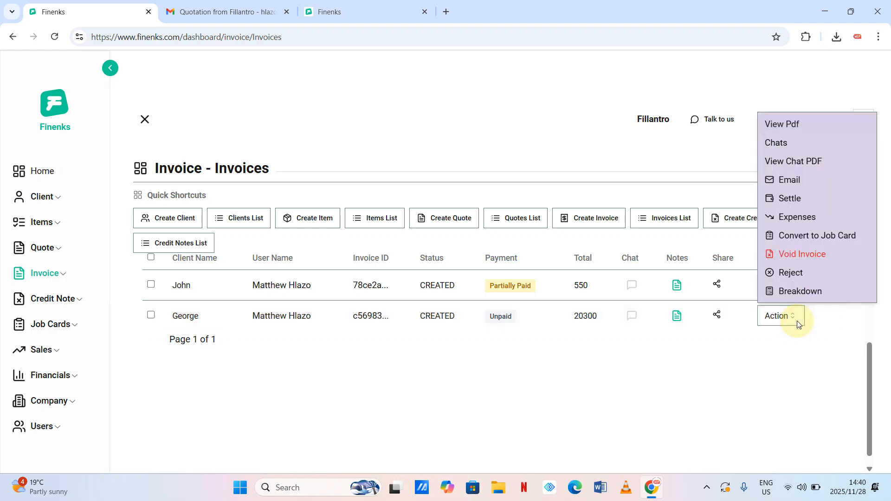
{"action": "left_click", "coordinate": [791, 274]}
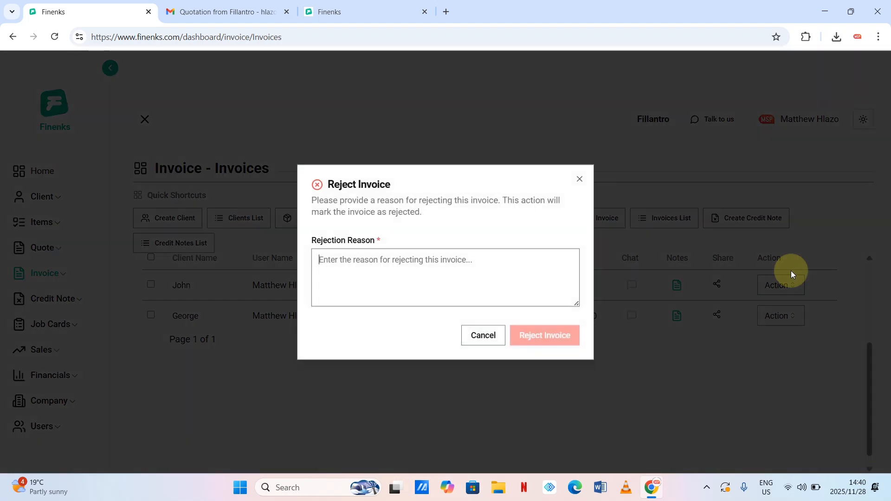
{"action": "left_click", "coordinate": [457, 273]}
{"action": "type", "text": "Client "}
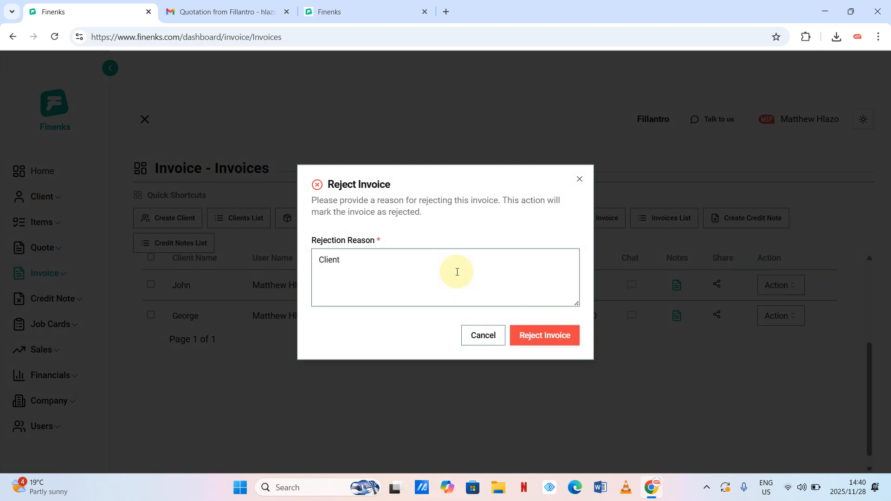
{"action": "type", "text": "cancelled"}
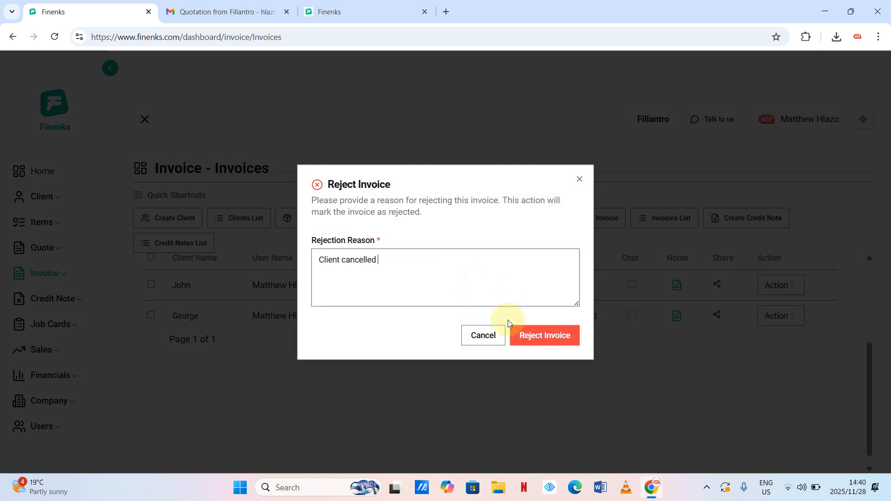
{"action": "left_click", "coordinate": [531, 330]}
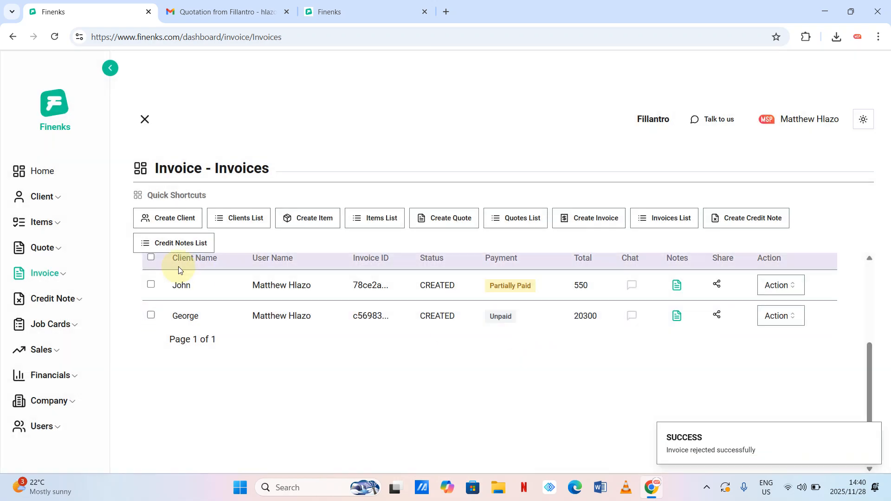
{"action": "left_click", "coordinate": [63, 277]}
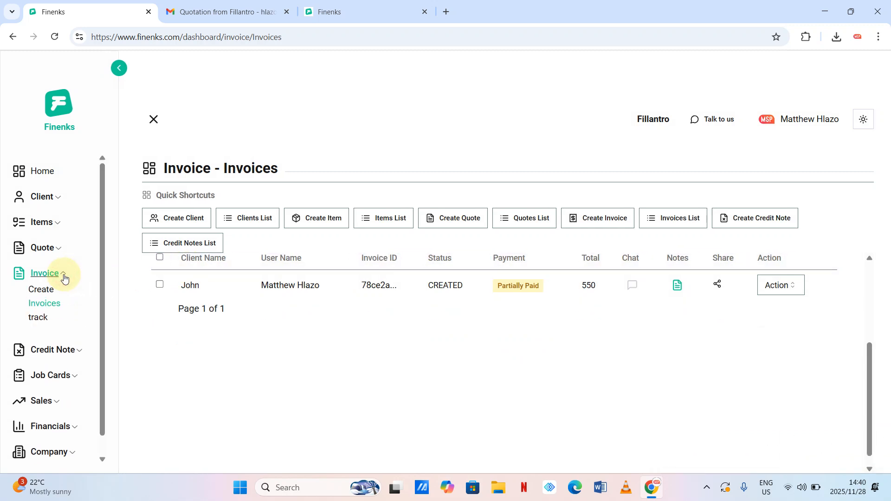
{"action": "left_click", "coordinate": [64, 277]}
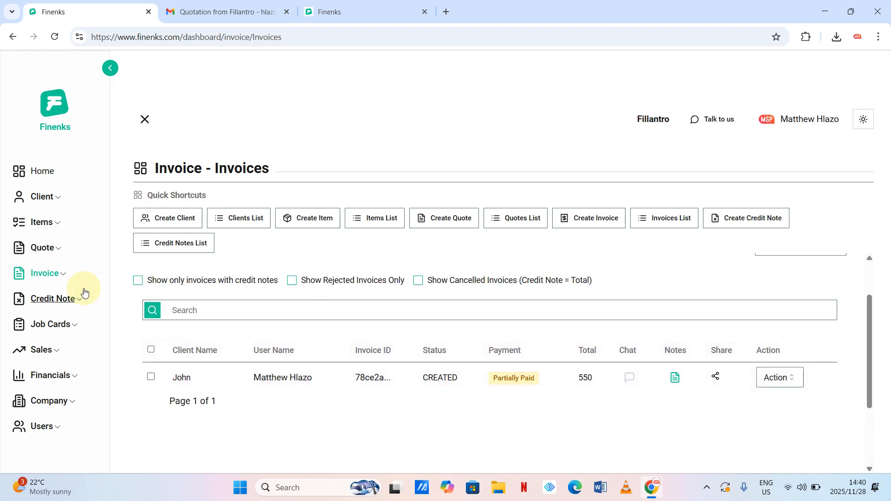
- Open the Financials income statement and review $250.00 revenue, $0.00 expenses, $250.00 net income
{"action": "left_click", "coordinate": [71, 375]}
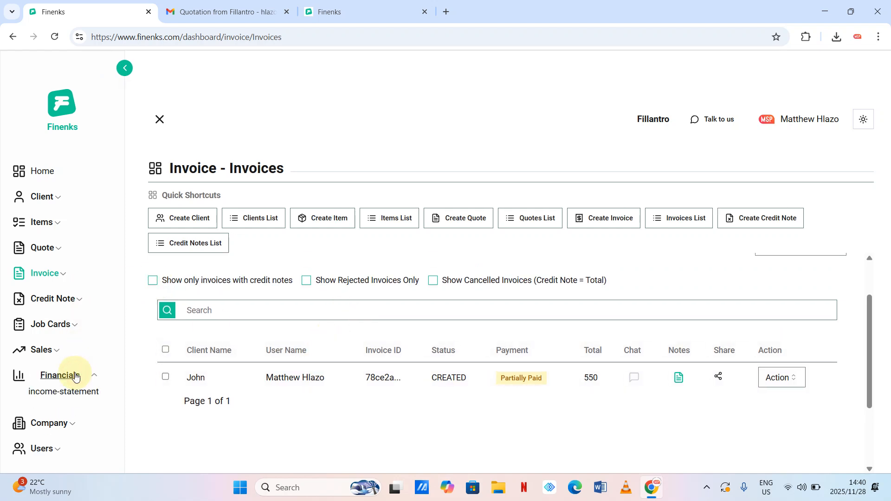
{"action": "left_click", "coordinate": [61, 391]}
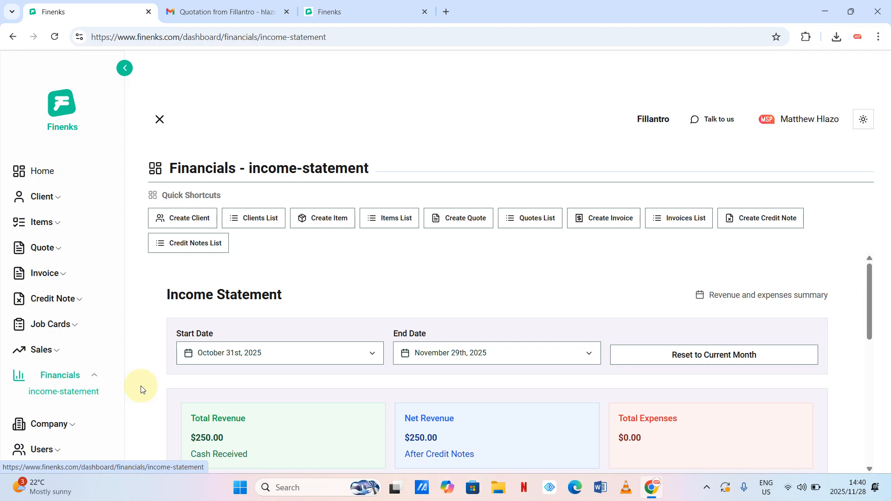
{"action": "scroll", "coordinate": [249, 319], "scroll_direction": "down", "scroll_amount": 3}
{"action": "scroll", "coordinate": [307, 348], "scroll_direction": "up", "scroll_amount": 1}
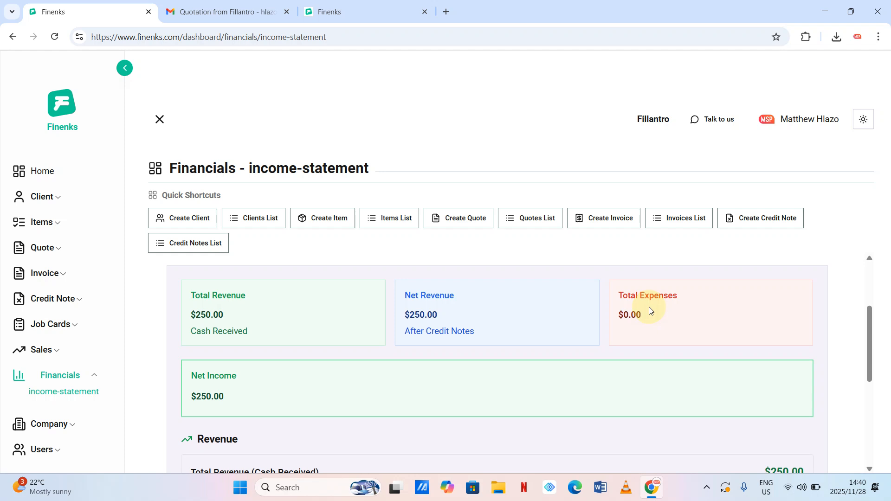
{"action": "scroll", "coordinate": [650, 310], "scroll_direction": "down", "scroll_amount": 2}
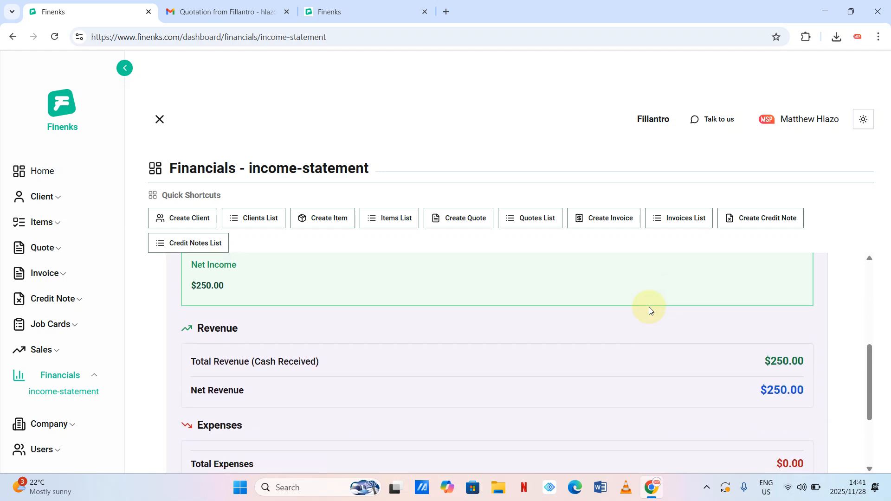
{"action": "scroll", "coordinate": [650, 308], "scroll_direction": "down", "scroll_amount": 3}
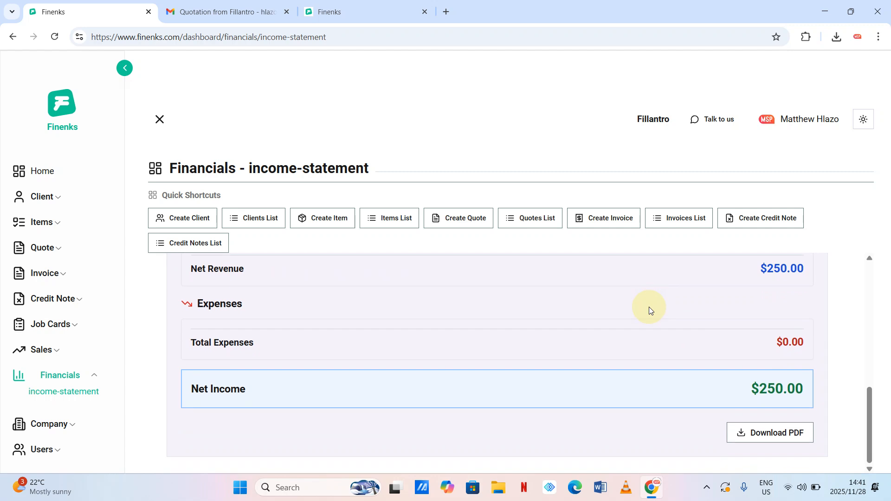
{"action": "scroll", "coordinate": [651, 310], "scroll_direction": "up", "scroll_amount": 2}
{"action": "scroll", "coordinate": [649, 310], "scroll_direction": "up", "scroll_amount": 1}
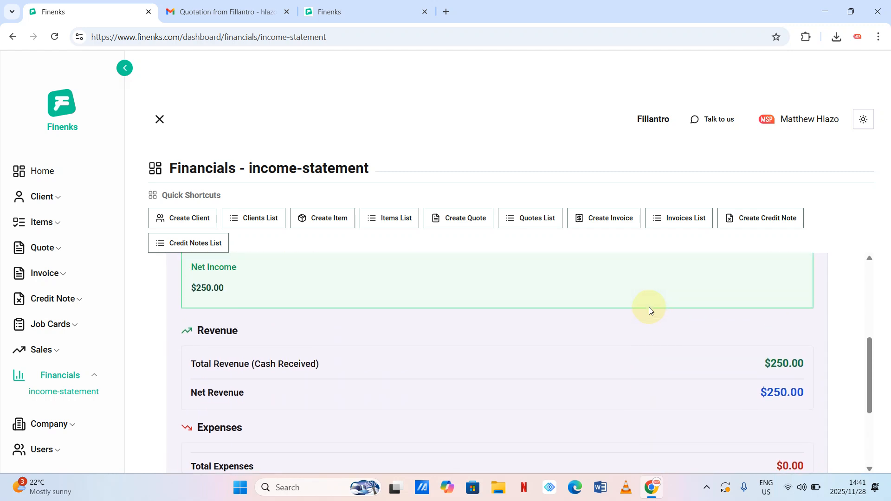
{"action": "scroll", "coordinate": [366, 329], "scroll_direction": "up", "scroll_amount": 1}
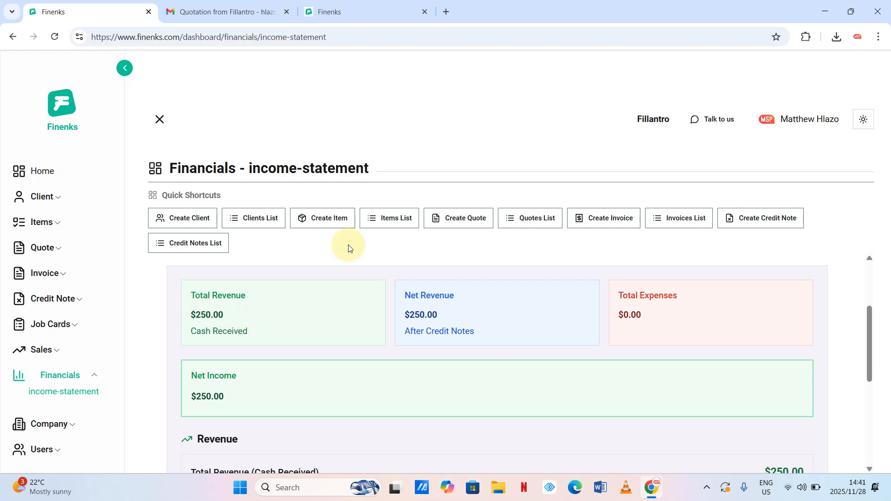
- Back on the invoices list, try the cancelled and rejected filters and turn them off
{"action": "left_click", "coordinate": [686, 232]}
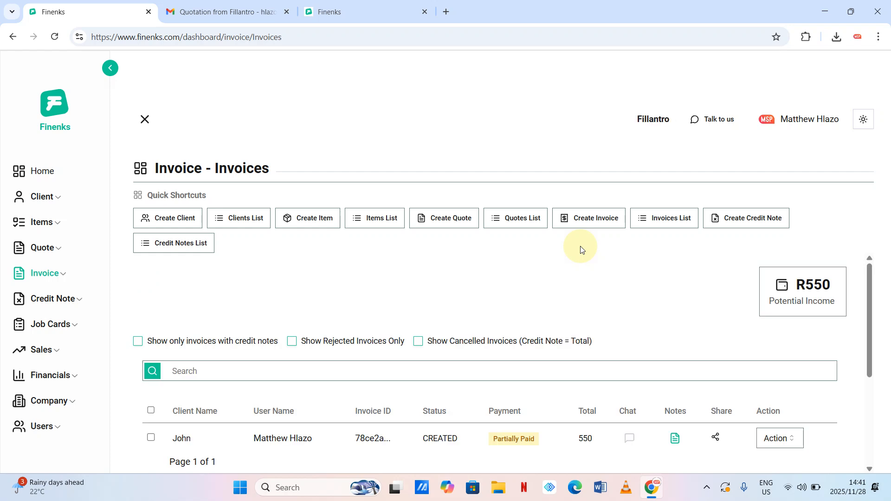
{"action": "scroll", "coordinate": [525, 306], "scroll_direction": "down", "scroll_amount": 3}
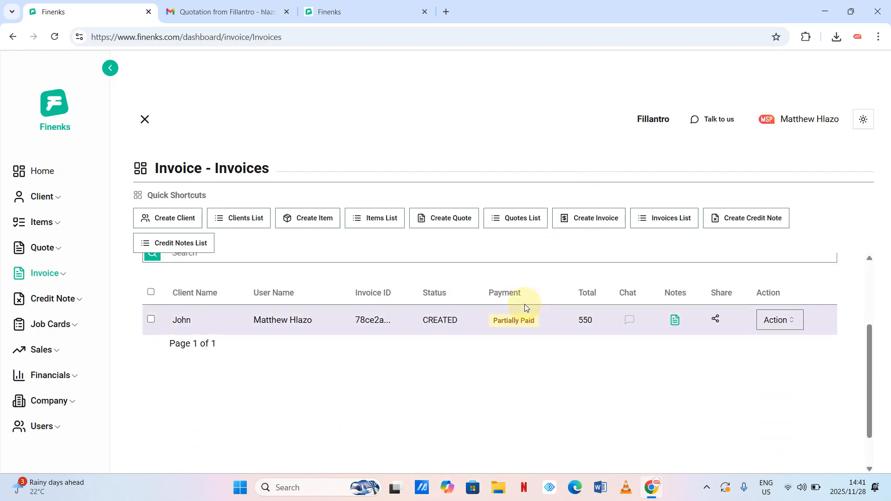
{"action": "scroll", "coordinate": [648, 360], "scroll_direction": "up", "scroll_amount": 2}
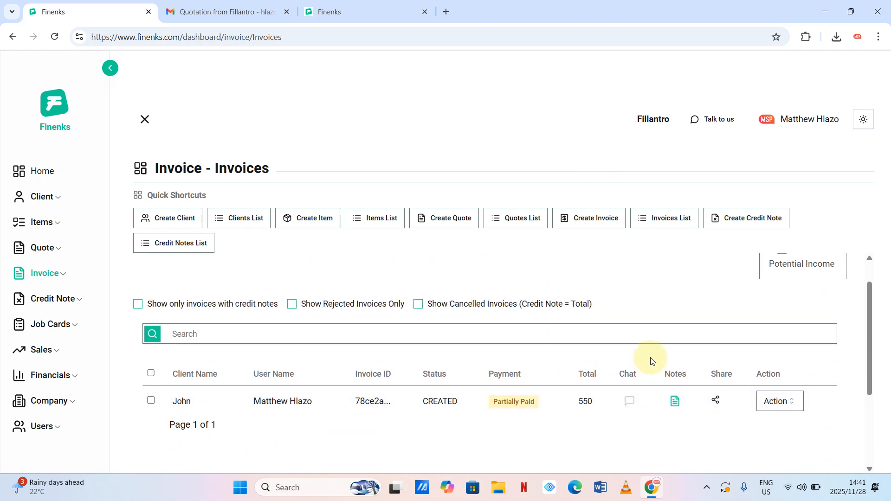
{"action": "left_click", "coordinate": [418, 307]}
{"action": "left_click", "coordinate": [418, 307]}
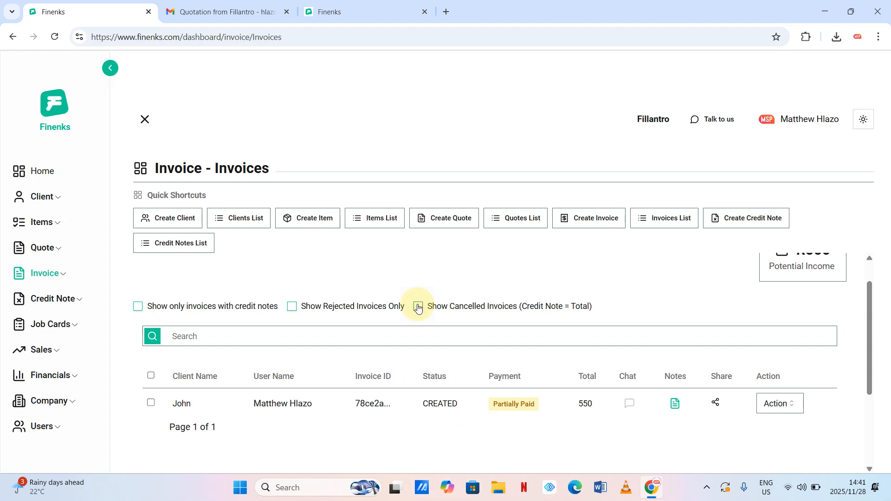
{"action": "left_click", "coordinate": [296, 308]}
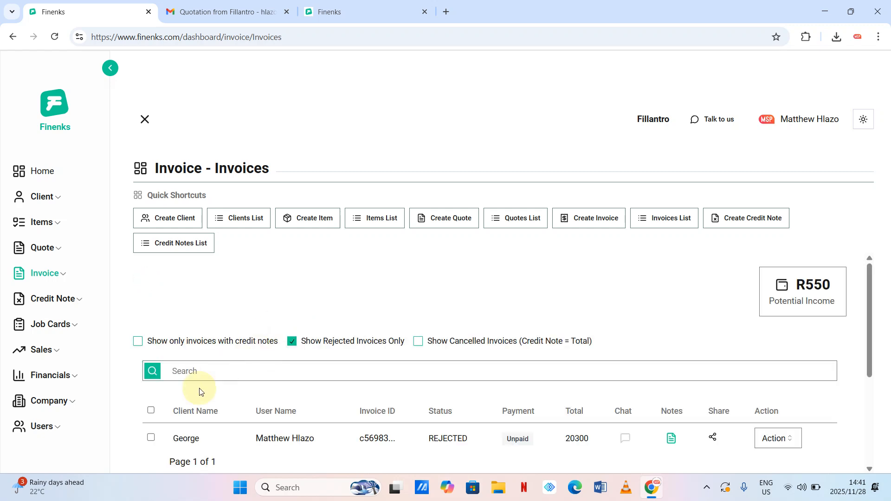
{"action": "left_click", "coordinate": [292, 342]}
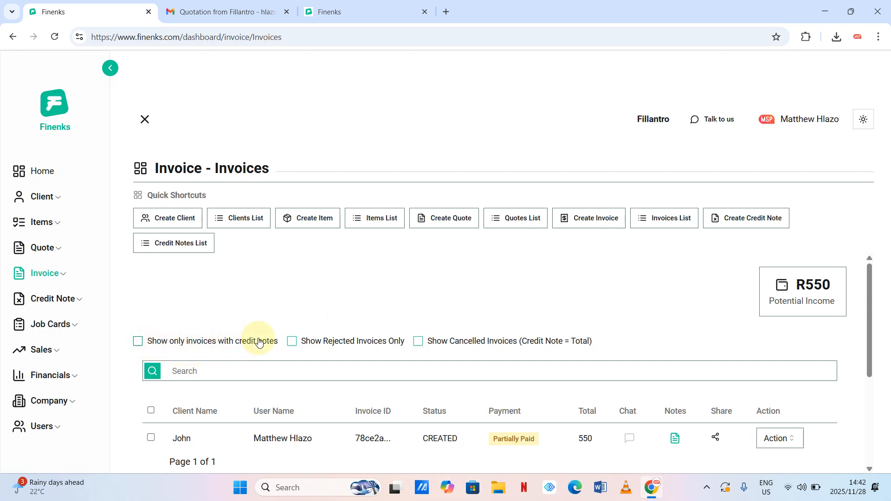
- Toggle the 'Show only invoices with credit notes' filter off again and scroll the list
{"action": "left_click", "coordinate": [137, 343]}
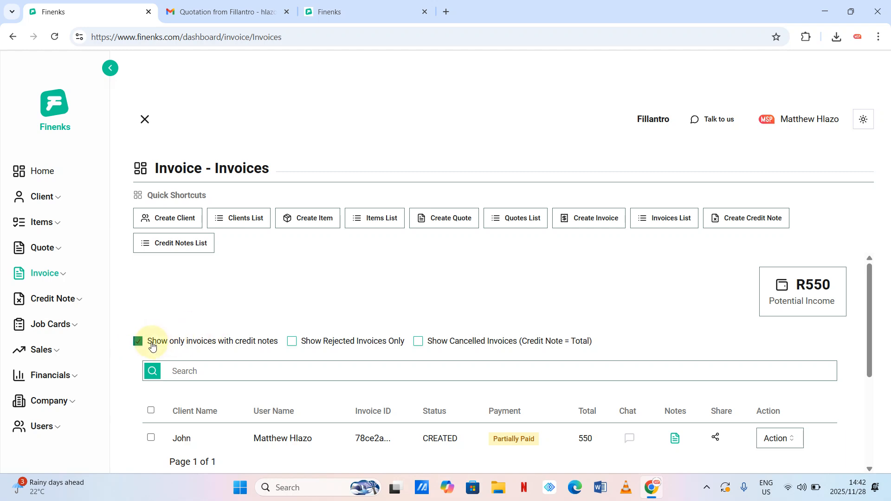
{"action": "left_click", "coordinate": [144, 341]}
{"action": "left_click", "coordinate": [139, 343]}
{"action": "scroll", "coordinate": [494, 318], "scroll_direction": "down", "scroll_amount": 1}
{"action": "scroll", "coordinate": [495, 315], "scroll_direction": "down", "scroll_amount": 2}
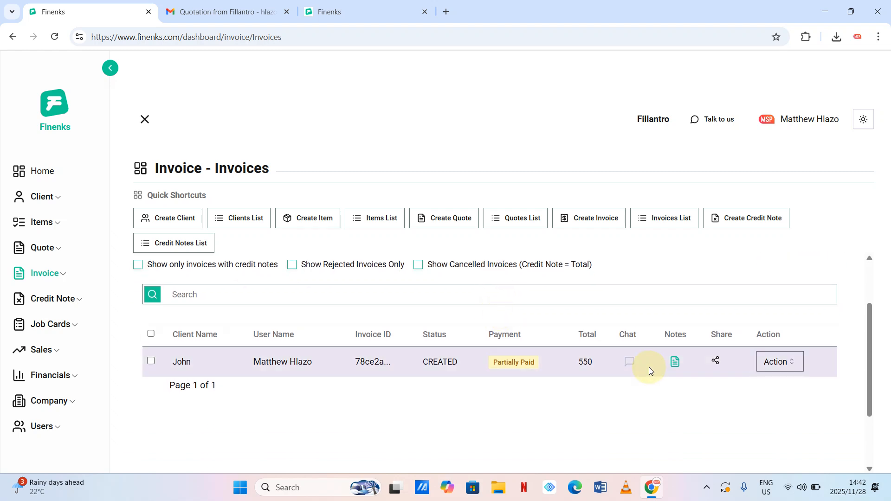
- Open the 550 invoice's Convert to Job Card form, then close it
{"action": "left_click", "coordinate": [785, 362]}
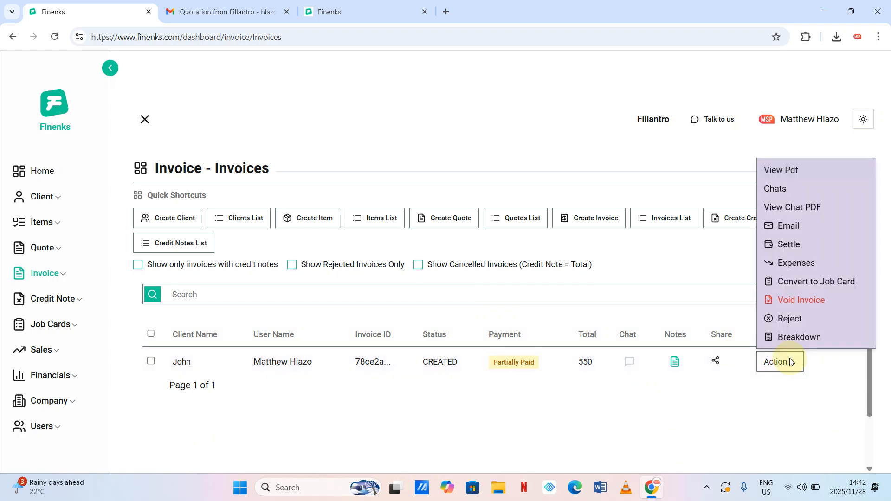
{"action": "left_click", "coordinate": [796, 284]}
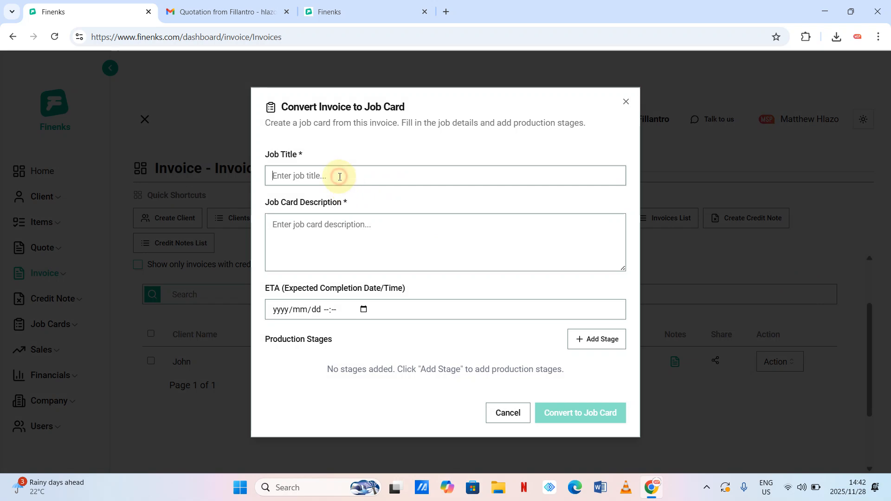
{"action": "left_click", "coordinate": [626, 101]}
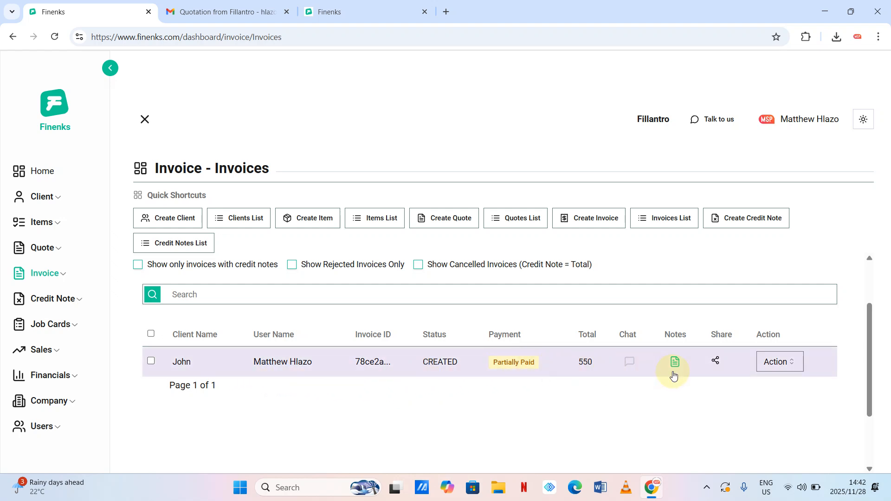
- Reopen Convert to Job Card and enter title 'Banner' and description 'Small banner'
{"action": "left_click", "coordinate": [782, 362]}
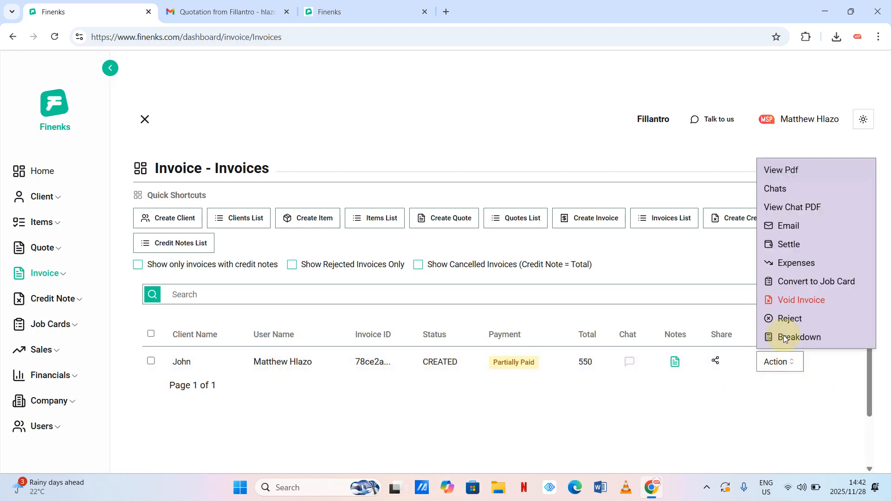
{"action": "left_click", "coordinate": [793, 283]}
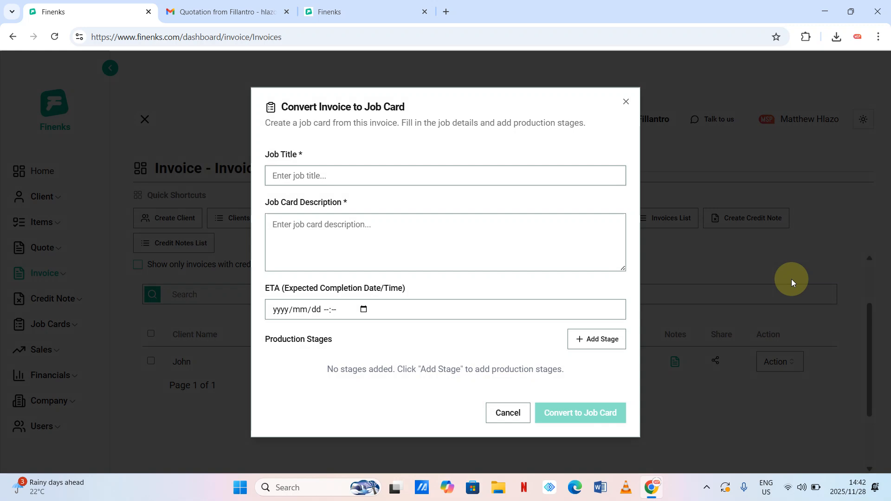
{"action": "type", "text": "Nanner"}
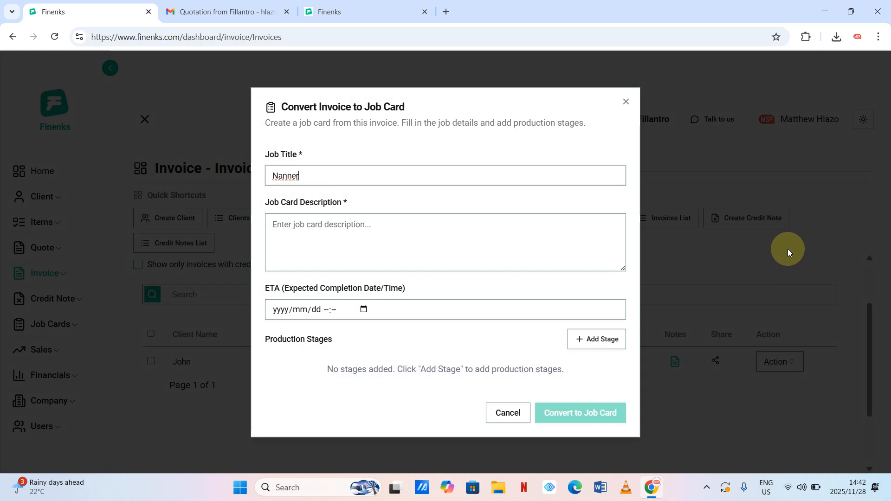
{"action": "left_click", "coordinate": [280, 179]}
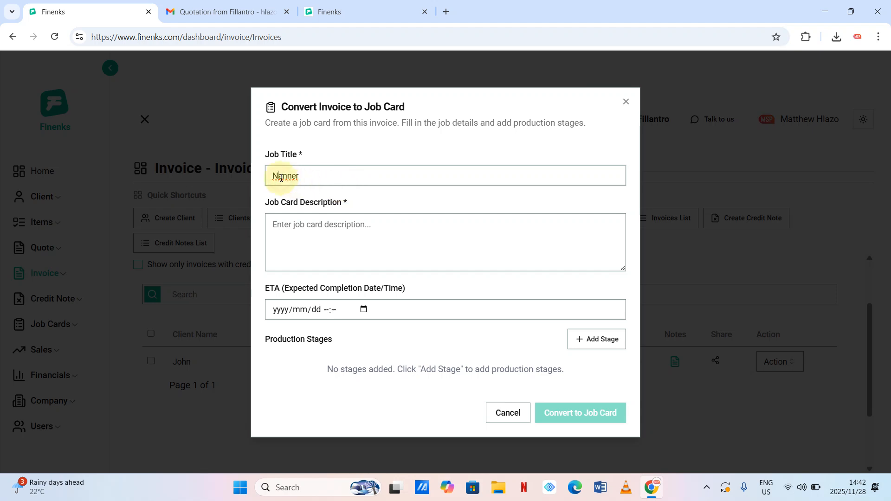
{"action": "key", "text": "BackSpace"}
{"action": "type", "text": "B"}
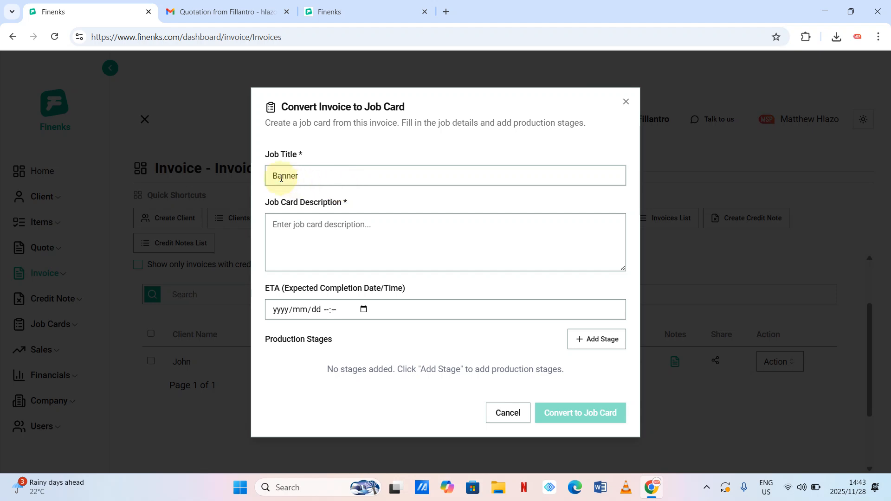
{"action": "left_click", "coordinate": [320, 231]}
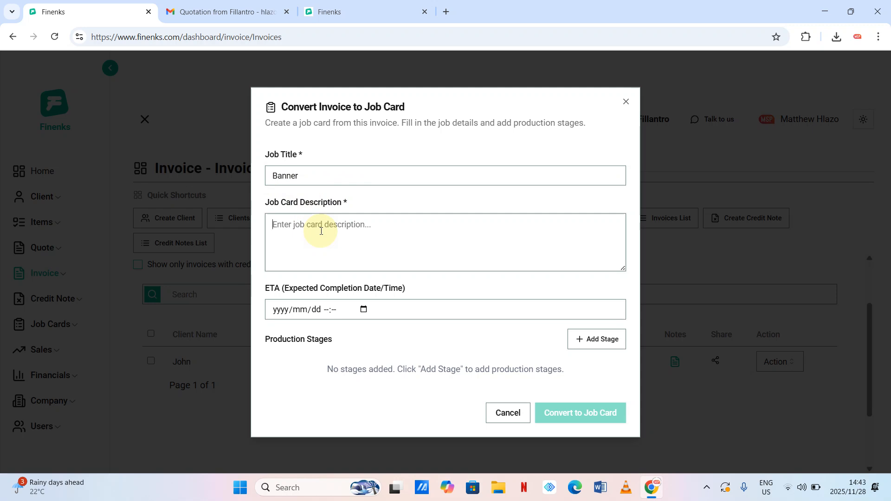
{"action": "type", "text": "Small "}
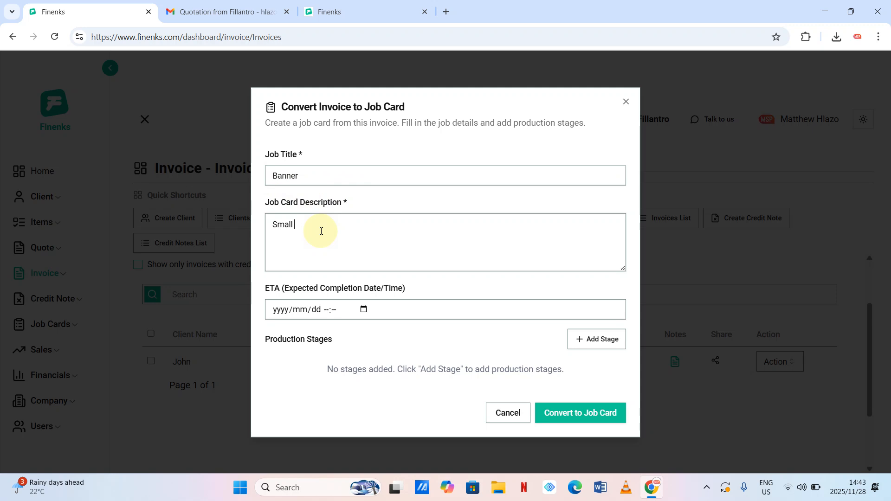
{"action": "type", "text": "banner"}
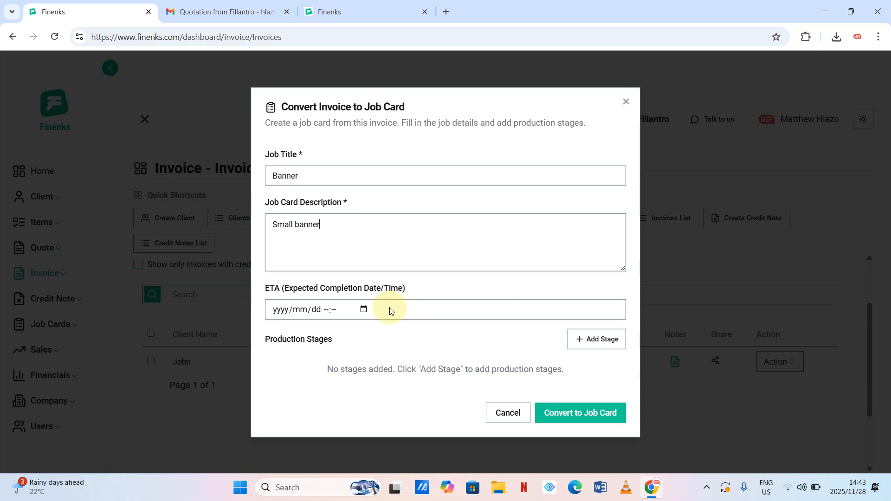
- Add a production stage named 'Designing', initially dated 29 November
{"action": "left_click", "coordinate": [591, 339]}
{"action": "left_click", "coordinate": [385, 370]}
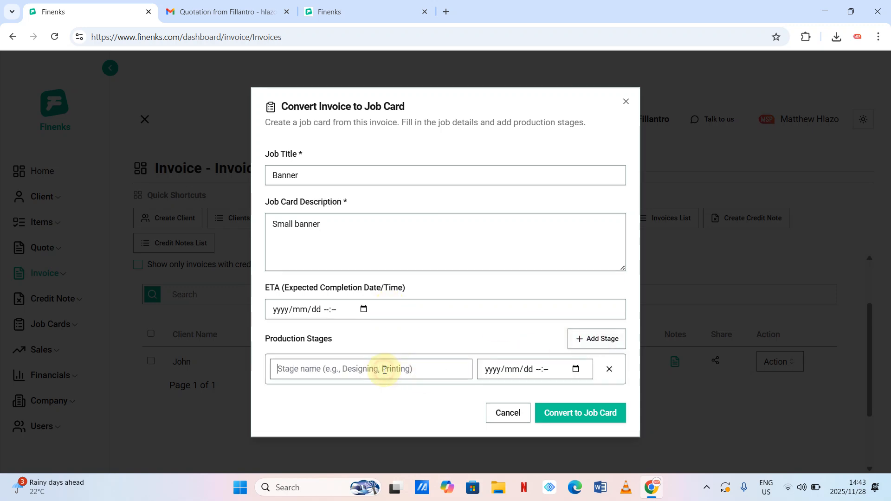
{"action": "type", "text": "Designing"}
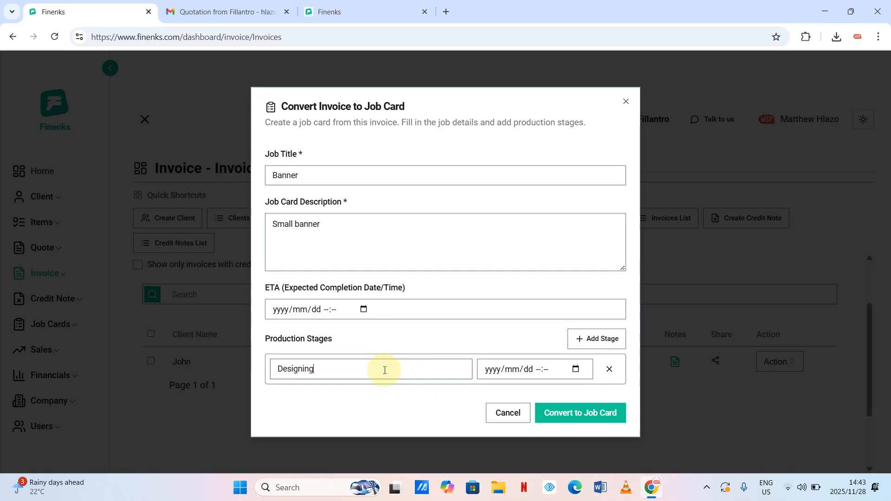
{"action": "left_click", "coordinate": [578, 371]}
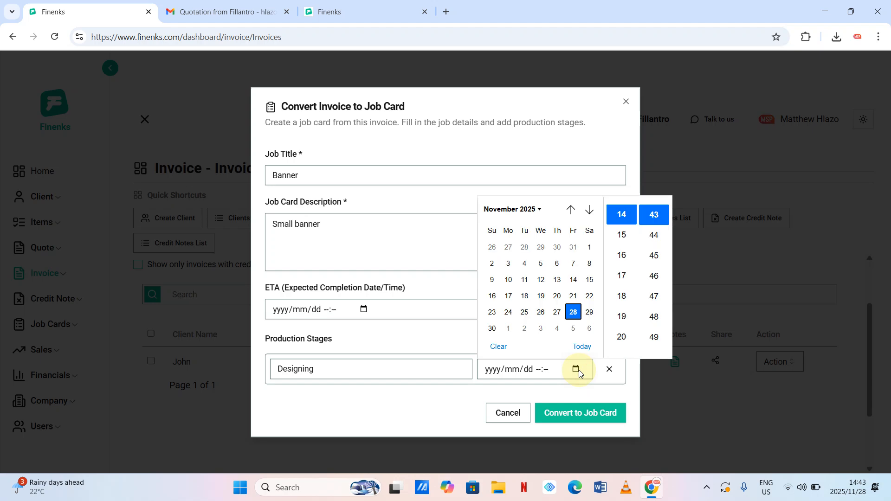
{"action": "left_click", "coordinate": [588, 314]}
{"action": "double_click", "coordinate": [444, 406]}
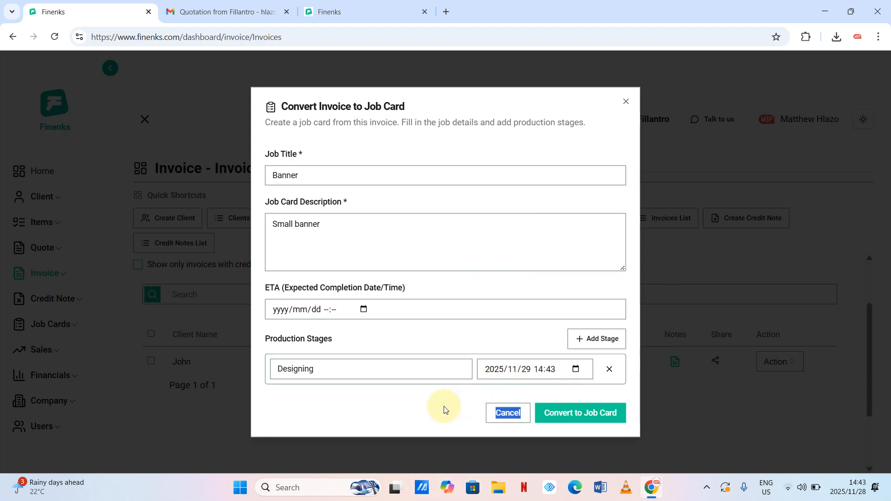
{"action": "left_click", "coordinate": [444, 407]}
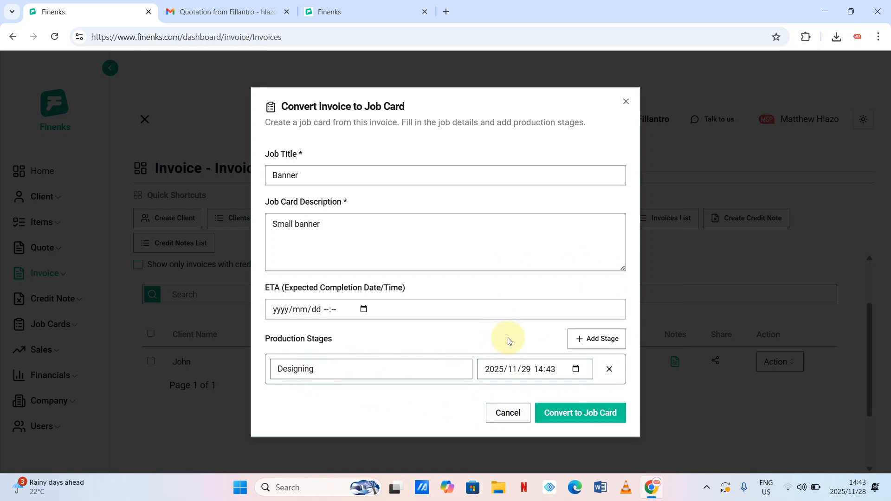
- Add a second production stage named 'Printing'
{"action": "left_click", "coordinate": [588, 337]}
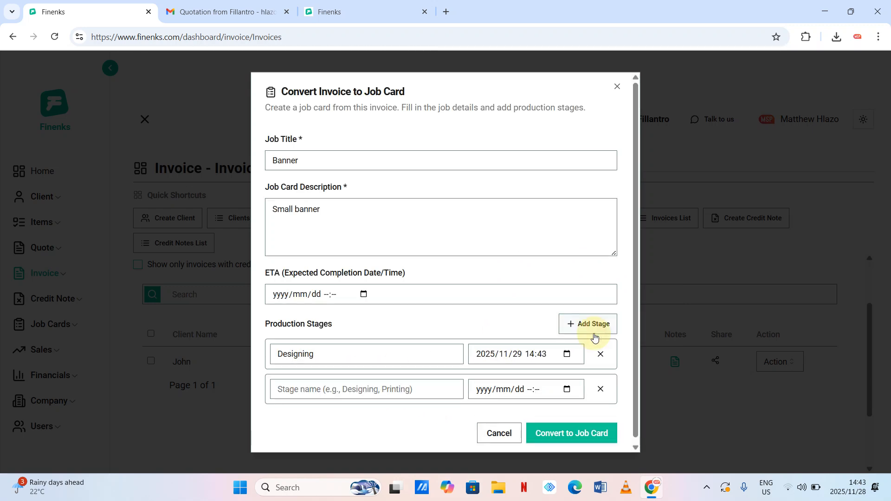
{"action": "left_click", "coordinate": [304, 162]}
{"action": "scroll", "coordinate": [469, 321], "scroll_direction": "down", "scroll_amount": 1}
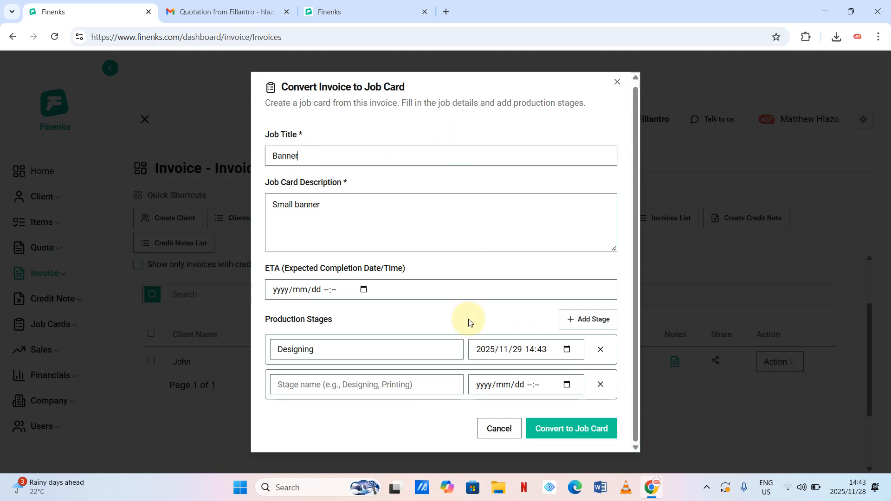
{"action": "left_click", "coordinate": [424, 390]}
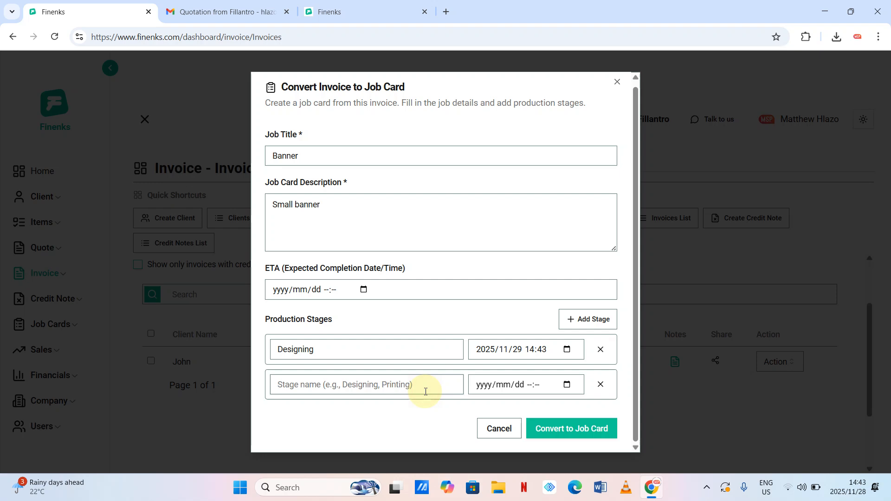
{"action": "type", "text": "Printing"}
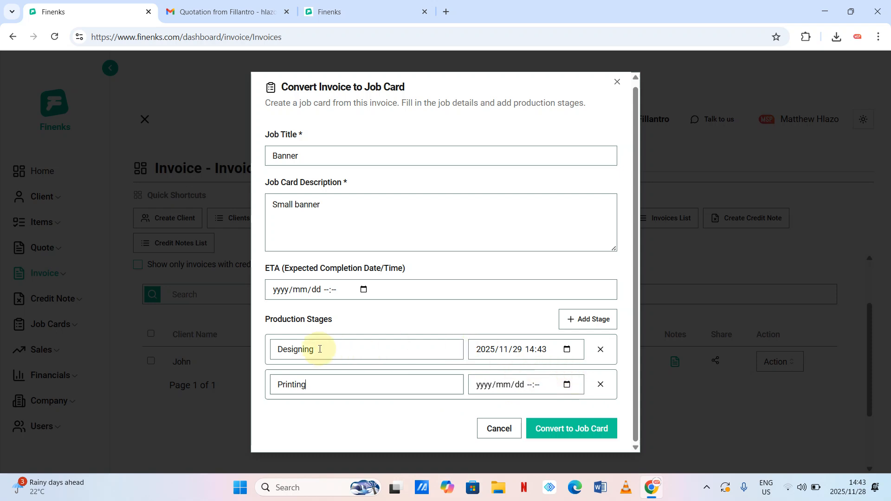
- Date Designing 2025/12/01 and Printing 2025/12/04, then convert the invoice to a job card
{"action": "left_click", "coordinate": [567, 351]}
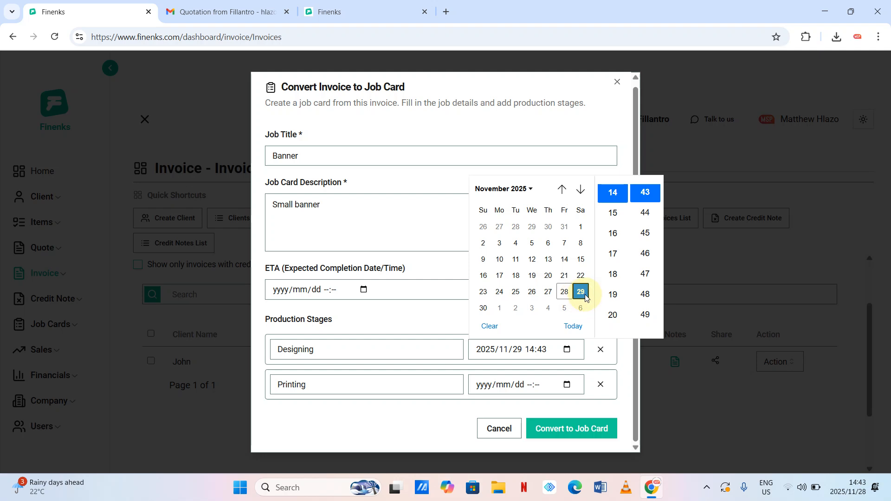
{"action": "left_click", "coordinate": [501, 309]}
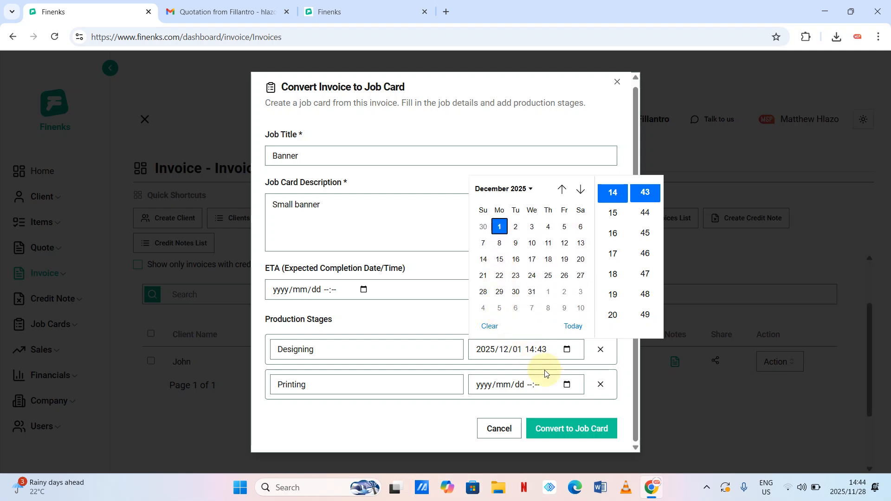
{"action": "left_click", "coordinate": [566, 388]}
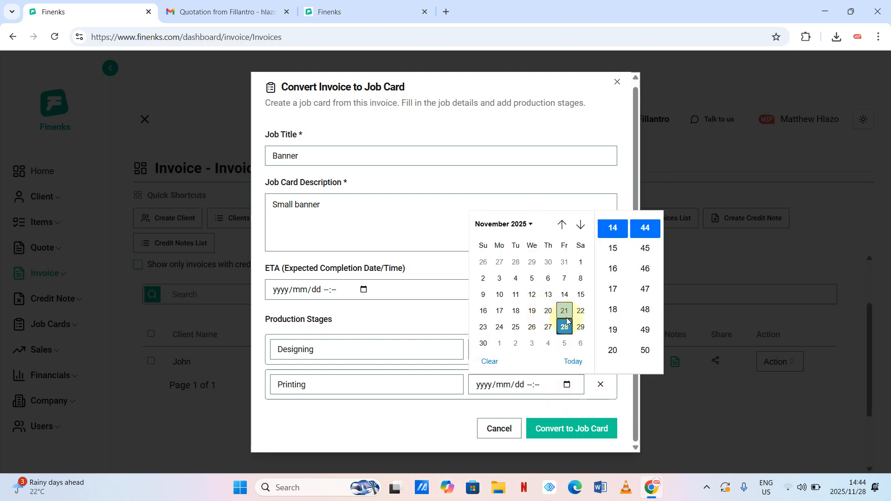
{"action": "left_click", "coordinate": [552, 345]}
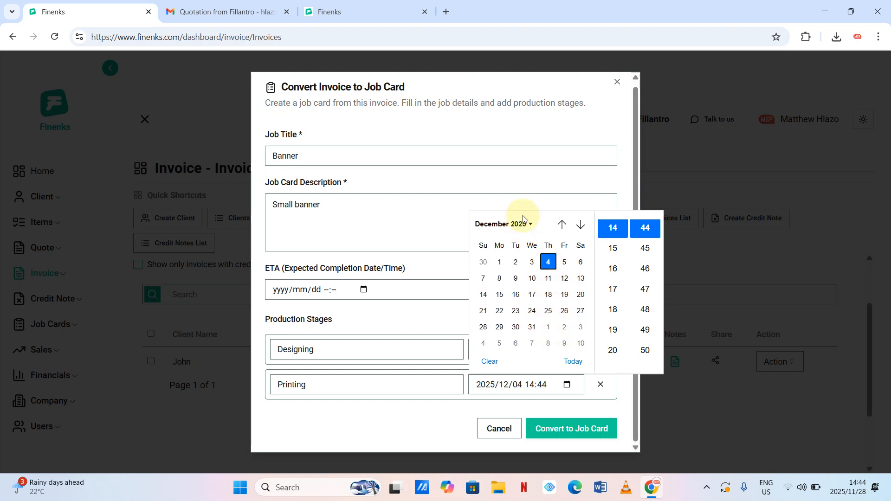
{"action": "left_click", "coordinate": [534, 132]}
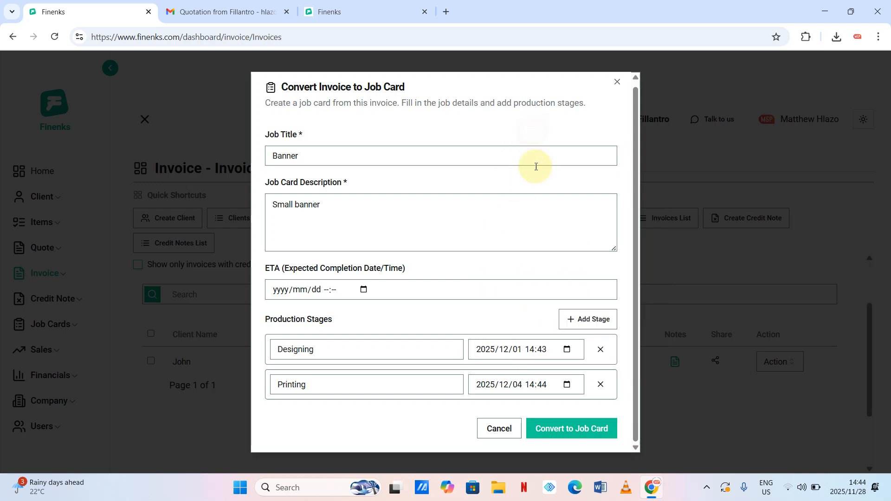
{"action": "left_click", "coordinate": [558, 431]}
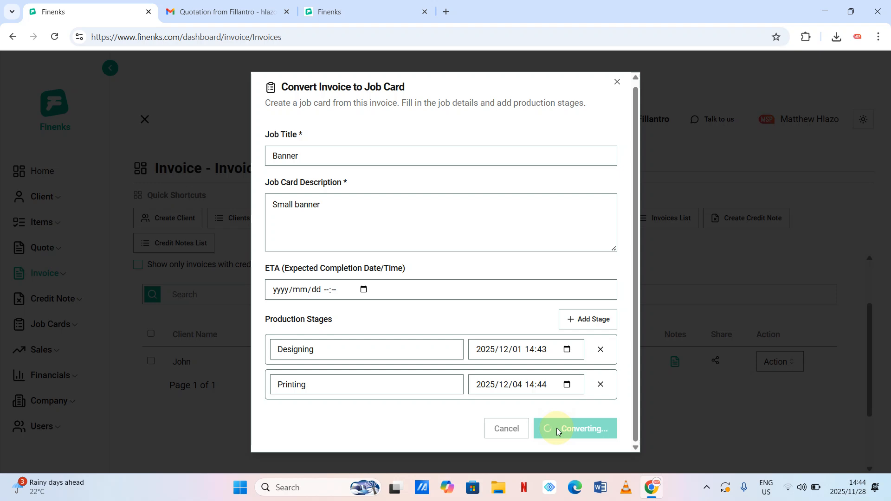
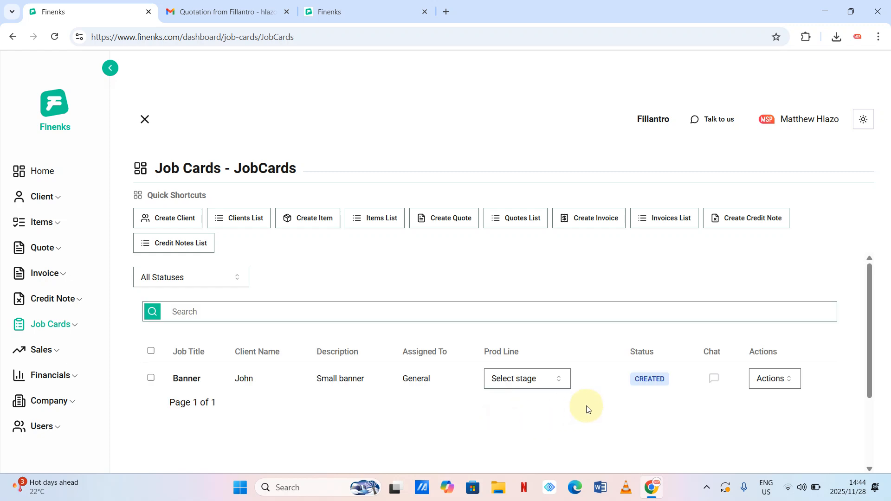
- Open the Banner job card's details and highlight its R550.00 value, title and description
{"action": "left_click", "coordinate": [784, 380]}
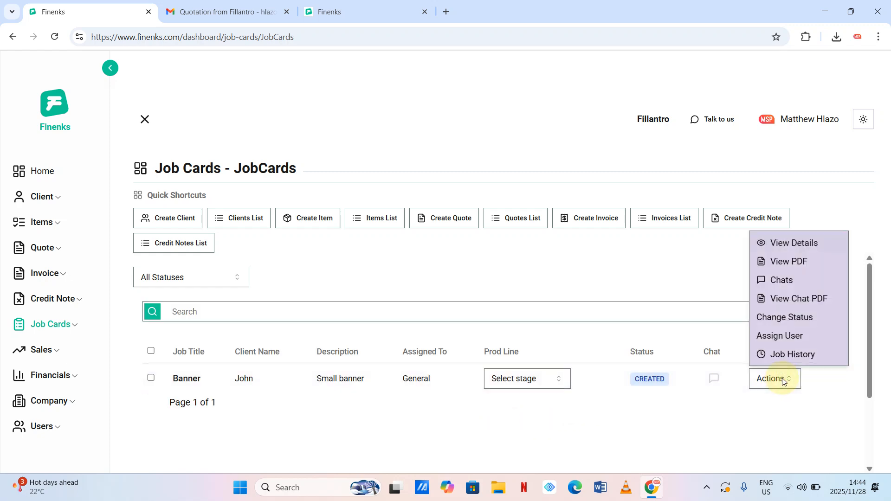
{"action": "left_click", "coordinate": [805, 246]}
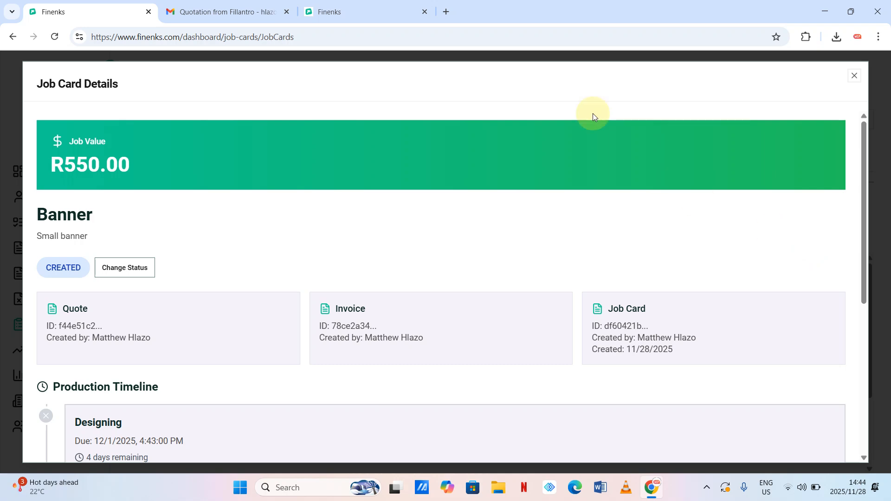
{"action": "left_click_drag", "start_coordinate": [166, 158], "coordinate": [65, 159]}
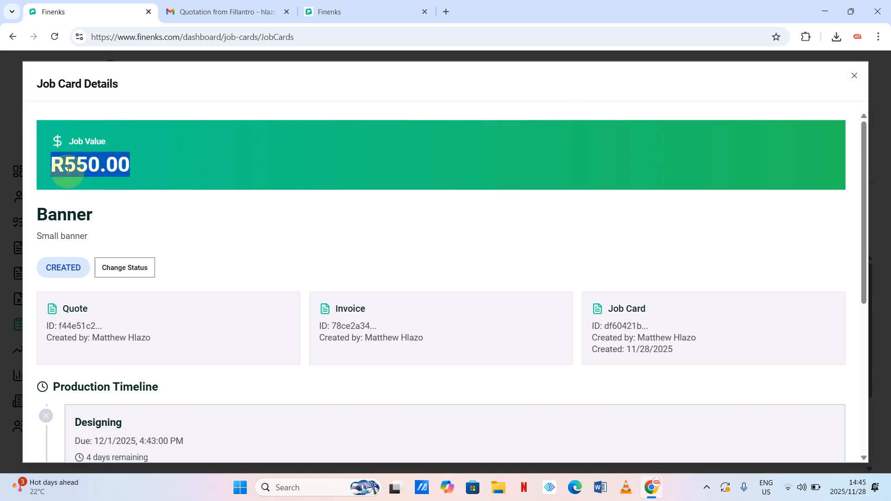
{"action": "left_click_drag", "start_coordinate": [109, 215], "coordinate": [36, 215]}
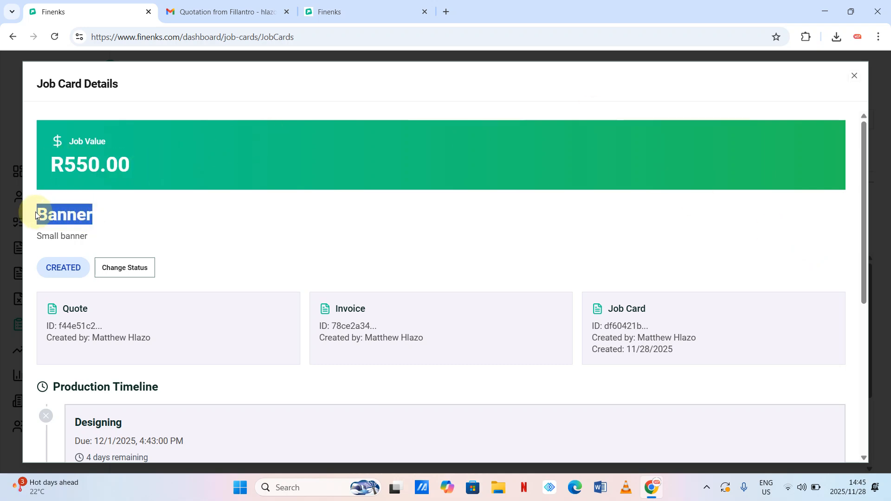
{"action": "left_click_drag", "start_coordinate": [116, 245], "coordinate": [28, 239]}
{"action": "left_click", "coordinate": [128, 220]}
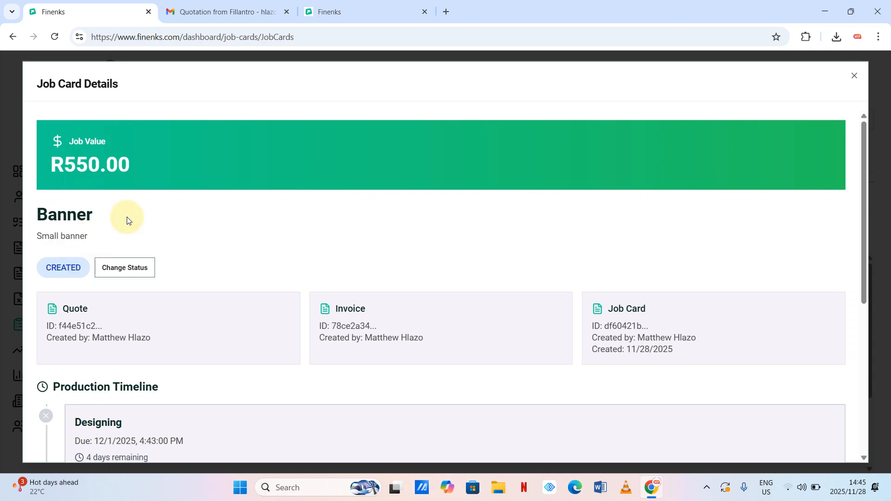
{"action": "scroll", "coordinate": [139, 241], "scroll_direction": "down", "scroll_amount": 1}
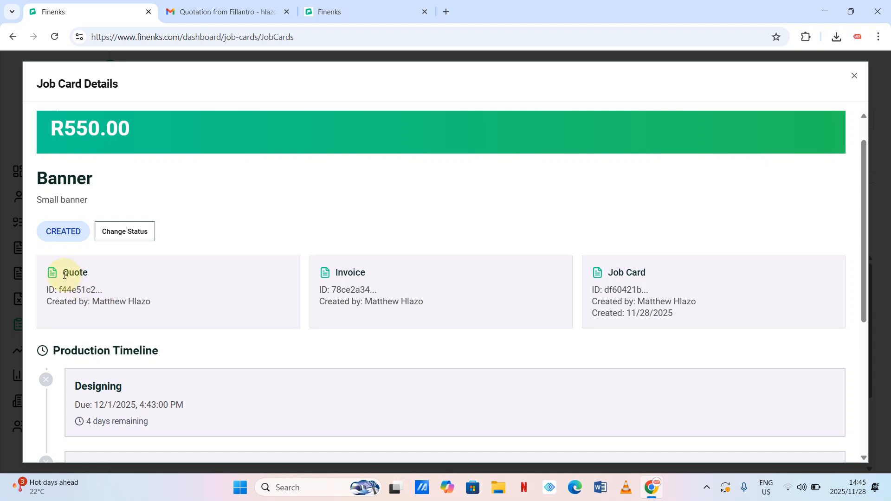
- Review the quote ID and the Designing and Printing due dates, then close the details
{"action": "left_click_drag", "start_coordinate": [64, 275], "coordinate": [83, 275]}
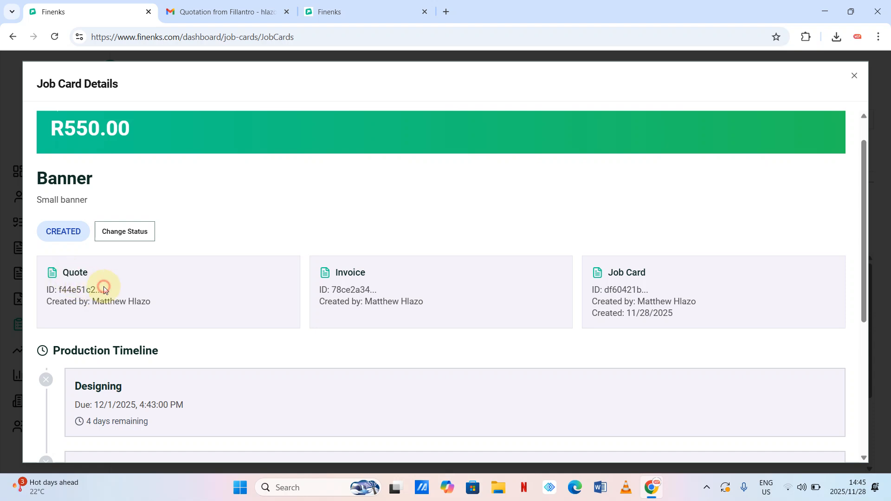
{"action": "left_click_drag", "start_coordinate": [103, 289], "coordinate": [91, 290]}
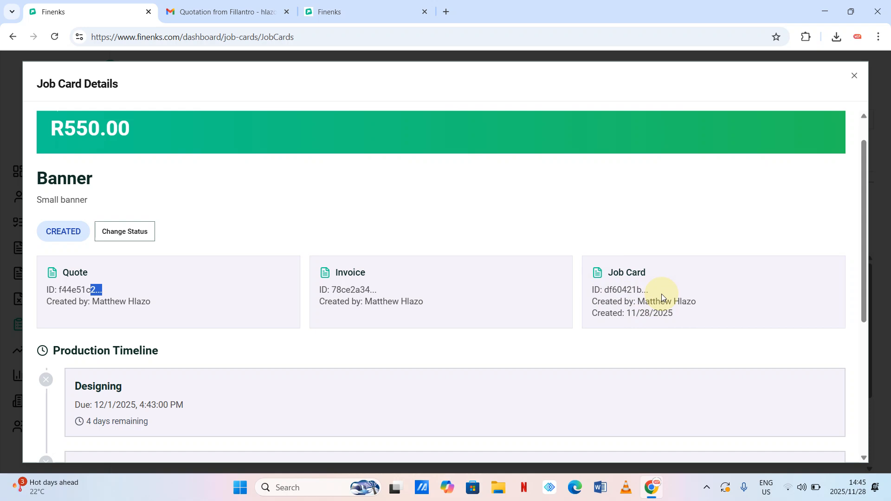
{"action": "scroll", "coordinate": [550, 308], "scroll_direction": "down", "scroll_amount": 2}
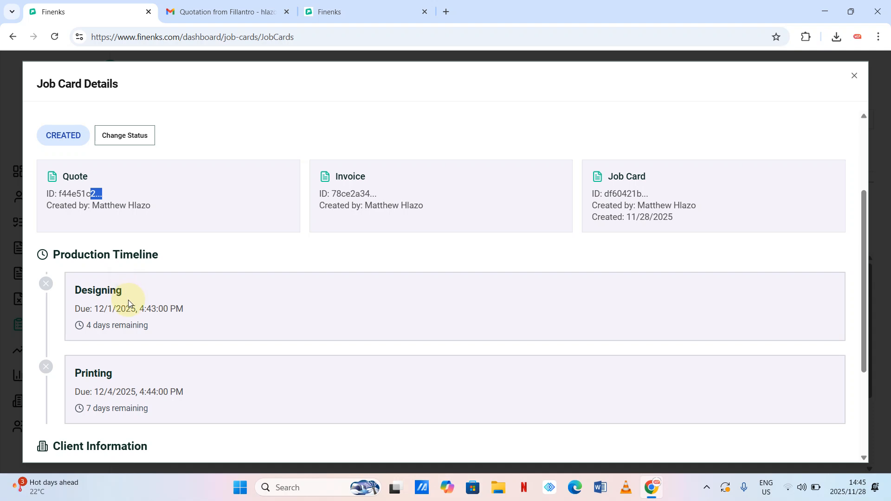
{"action": "left_click_drag", "start_coordinate": [67, 310], "coordinate": [190, 311]}
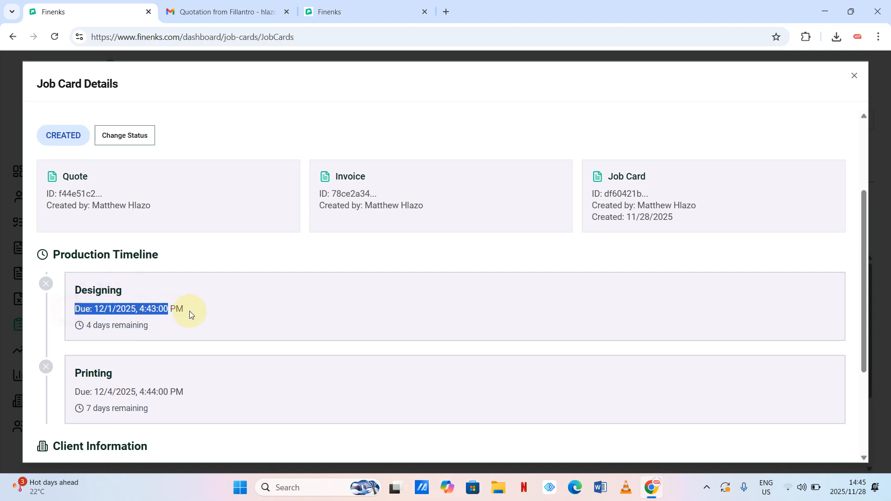
{"action": "left_click_drag", "start_coordinate": [99, 393], "coordinate": [235, 394]}
{"action": "scroll", "coordinate": [328, 366], "scroll_direction": "down", "scroll_amount": 3}
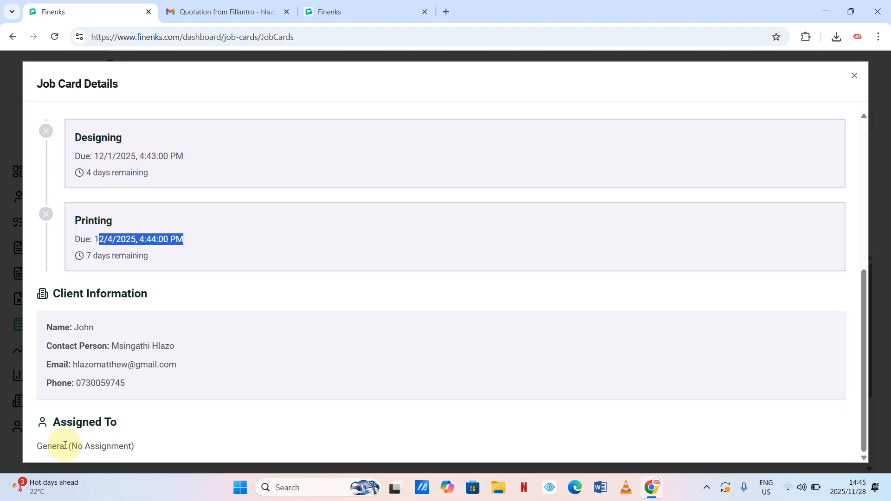
{"action": "left_click", "coordinate": [116, 444]}
{"action": "scroll", "coordinate": [302, 362], "scroll_direction": "up", "scroll_amount": 6}
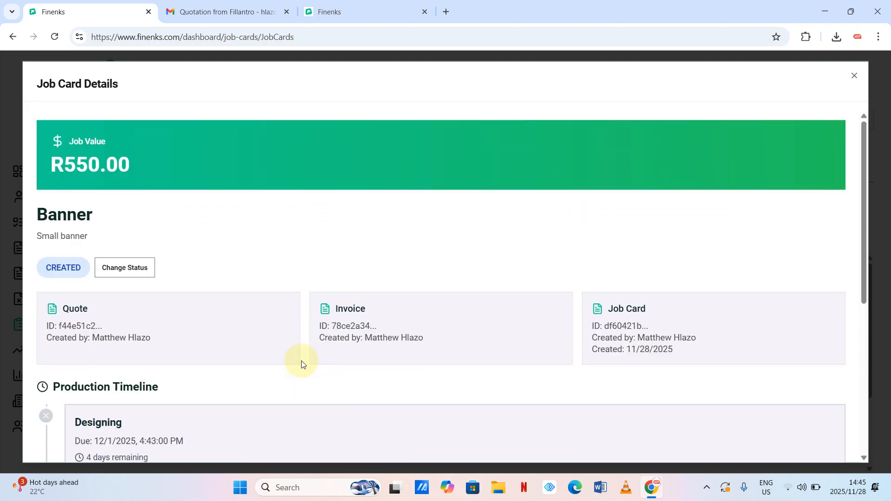
{"action": "left_click", "coordinate": [855, 75]}
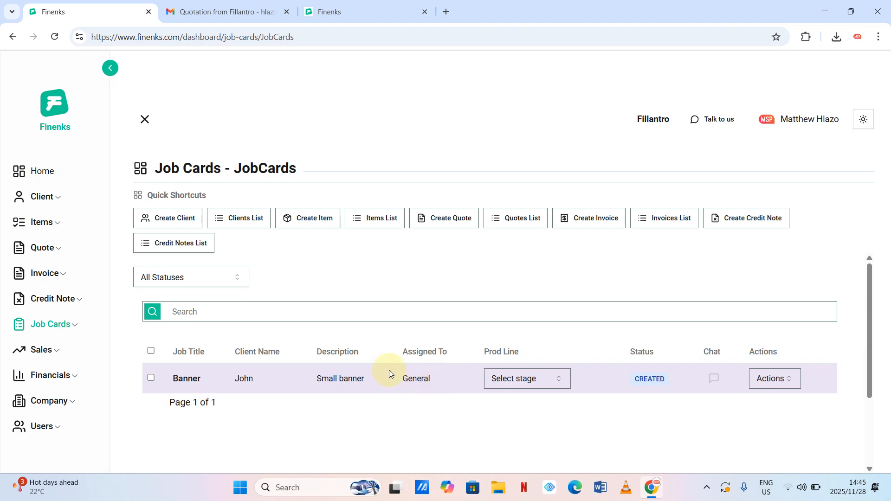
- Reopen and close the Banner details, then return to the Banner row's Actions menu
{"action": "left_click", "coordinate": [779, 392]}
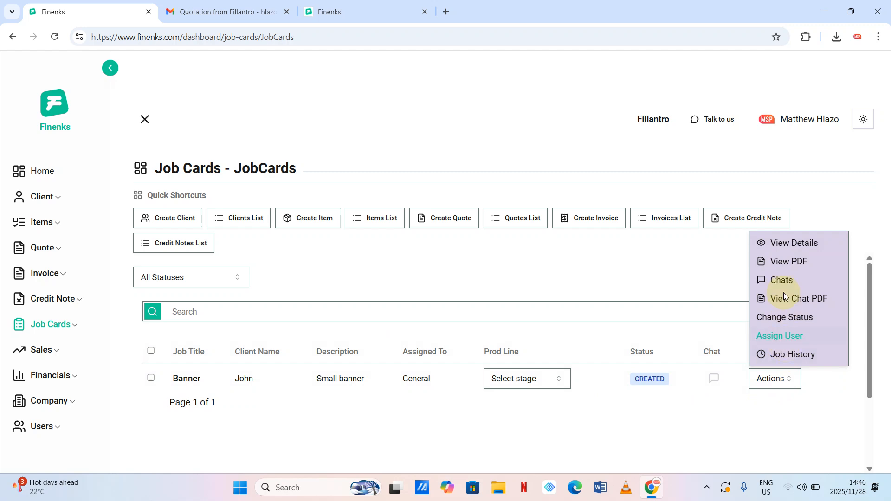
{"action": "left_click", "coordinate": [785, 242]}
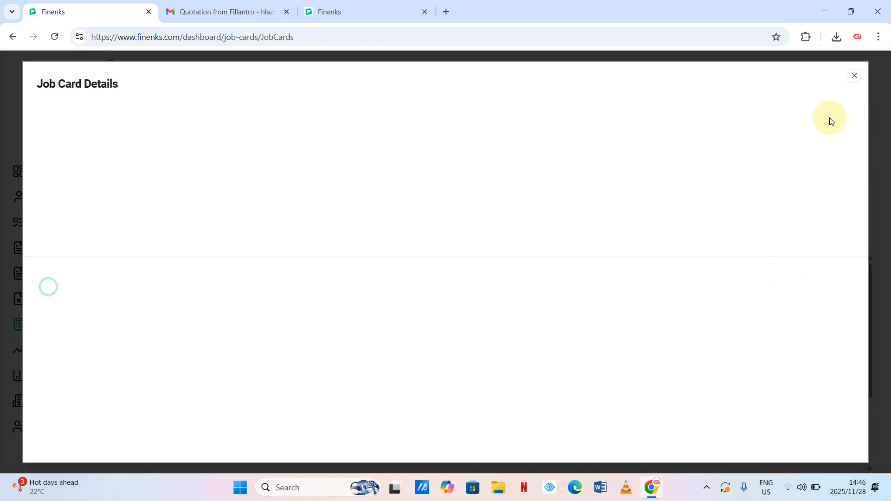
{"action": "left_click", "coordinate": [853, 80]}
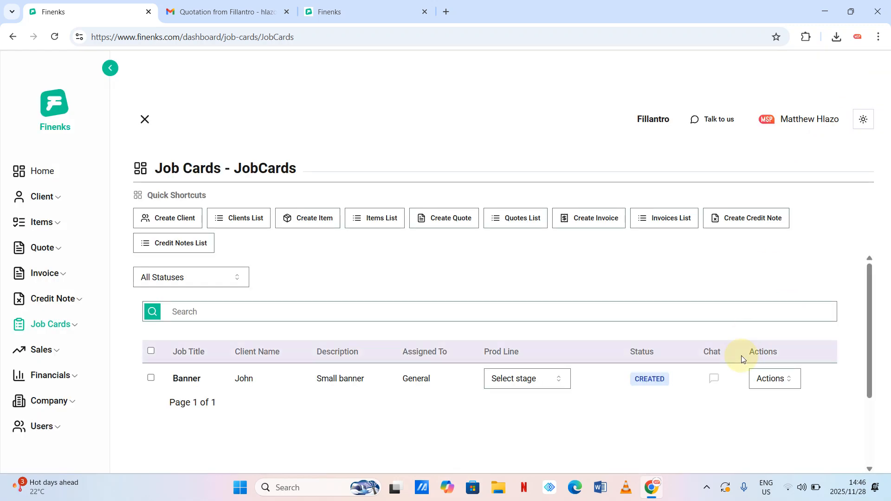
{"action": "left_click", "coordinate": [785, 388]}
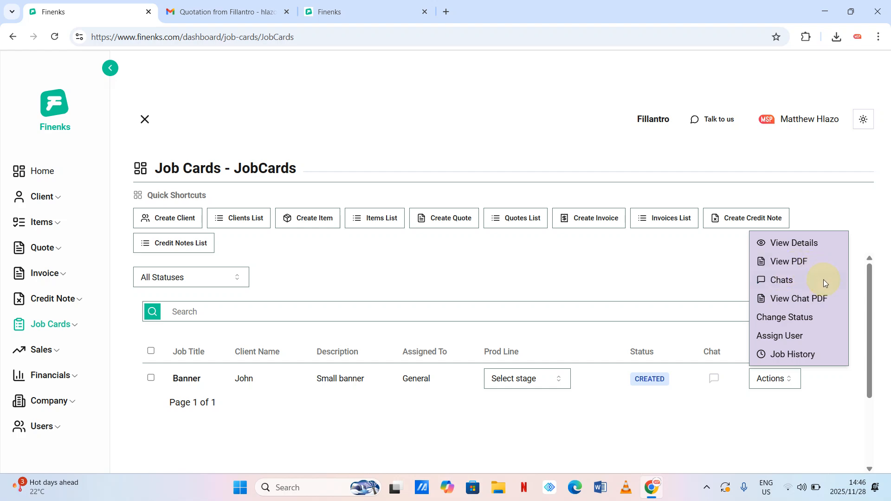
- Use Assign User to assign the Banner job card to the team member
{"action": "left_click", "coordinate": [782, 337]}
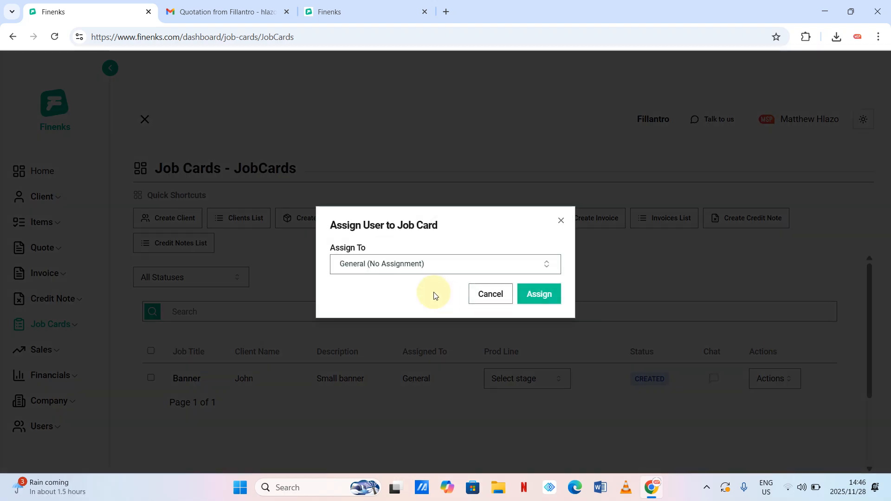
{"action": "left_click", "coordinate": [472, 270]}
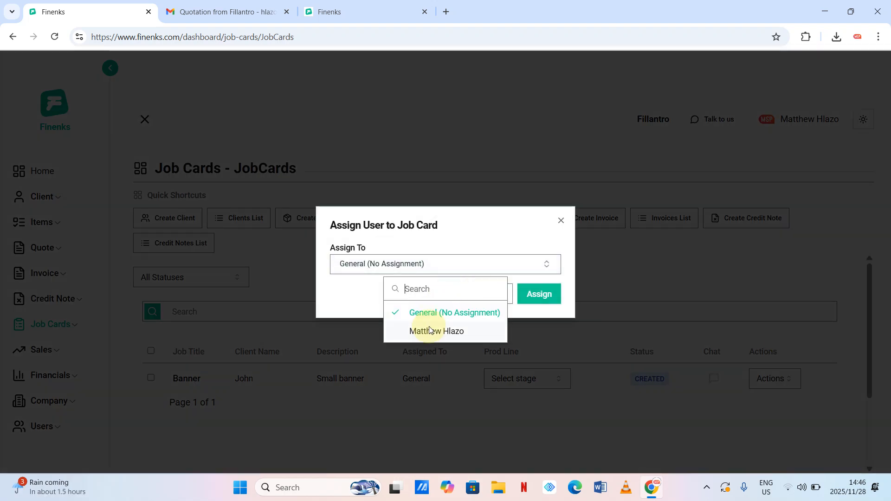
{"action": "left_click", "coordinate": [429, 330]}
{"action": "left_click", "coordinate": [529, 293]}
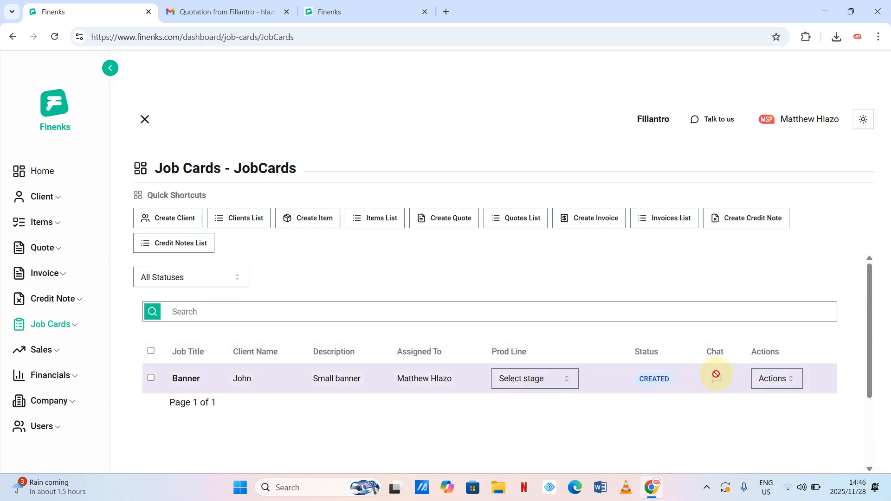
- Choose Printing in the Banner row's Prod Line stage dropdown
{"action": "left_click", "coordinate": [788, 380]}
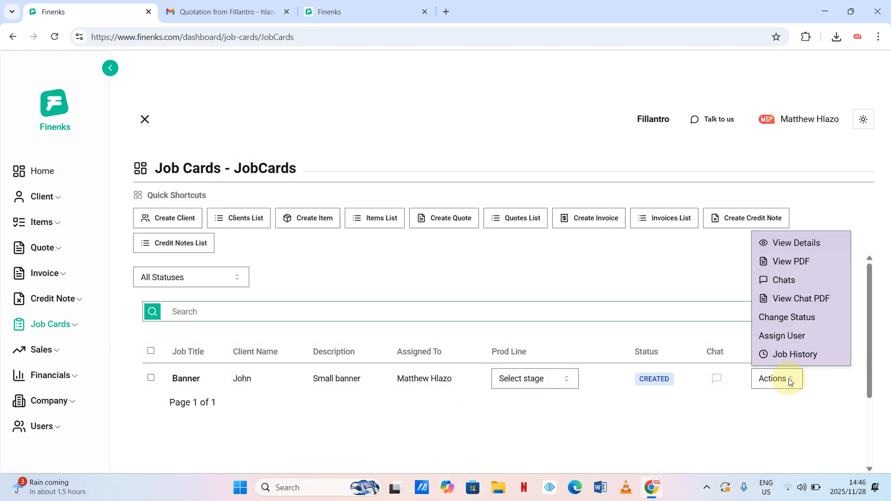
{"action": "left_click", "coordinate": [567, 380]}
{"action": "left_click", "coordinate": [570, 381]}
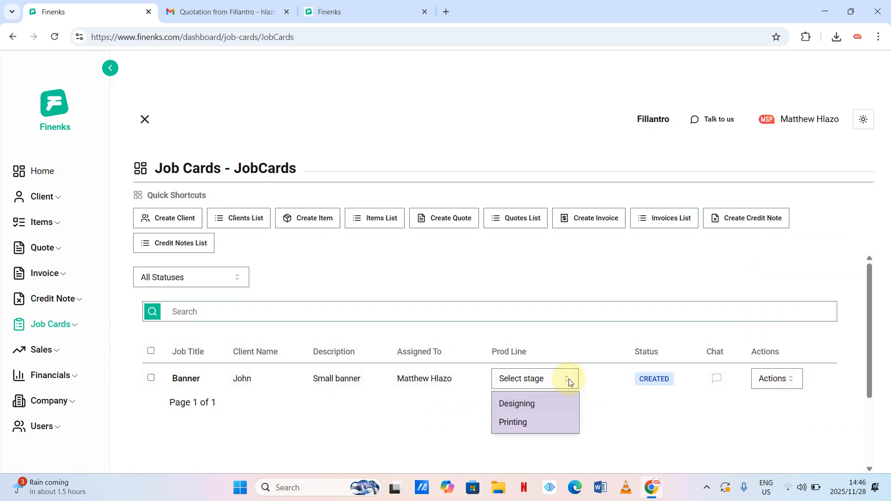
{"action": "left_click", "coordinate": [515, 422]}
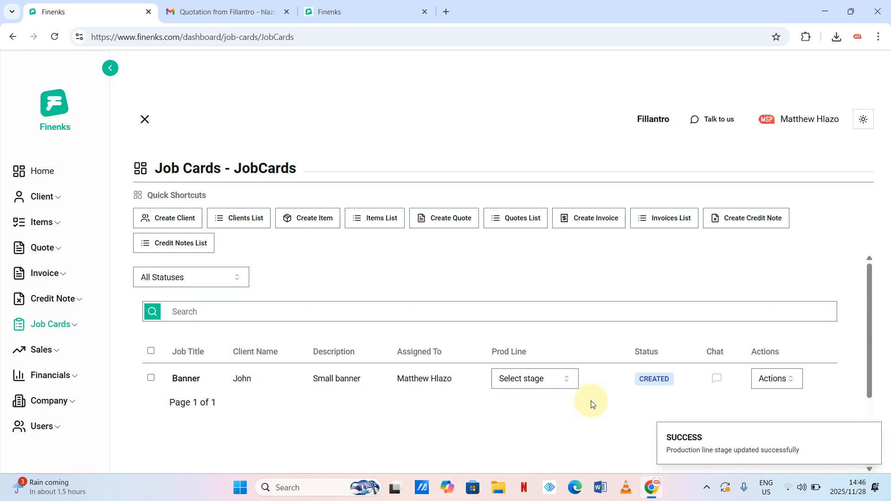
{"action": "left_click", "coordinate": [786, 380]}
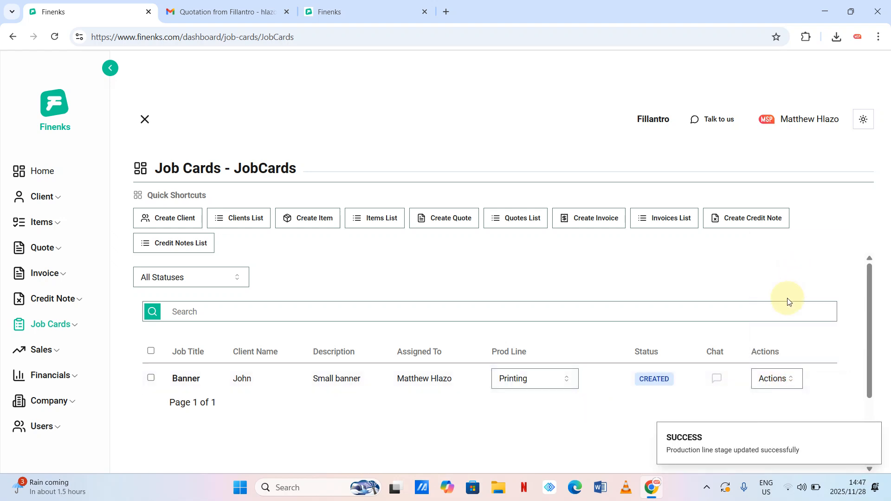
{"action": "left_click", "coordinate": [785, 388]}
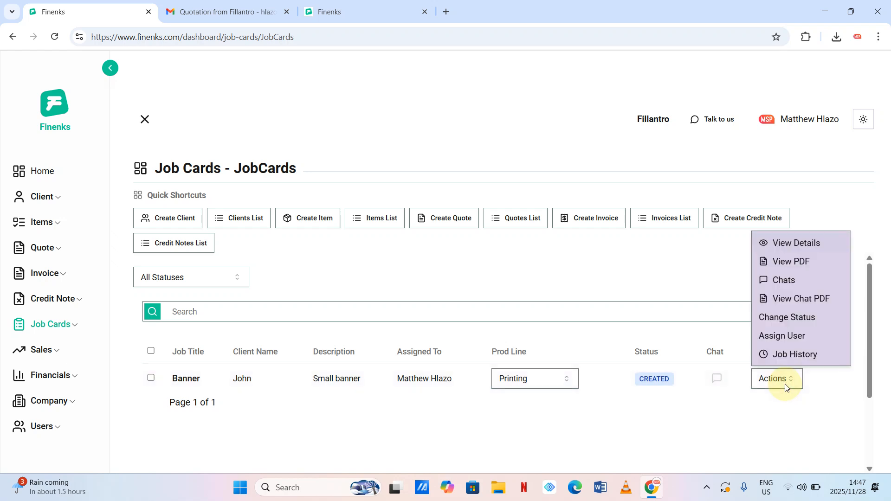
- Open the Banner job card's details and scroll through them
{"action": "left_click", "coordinate": [791, 242]}
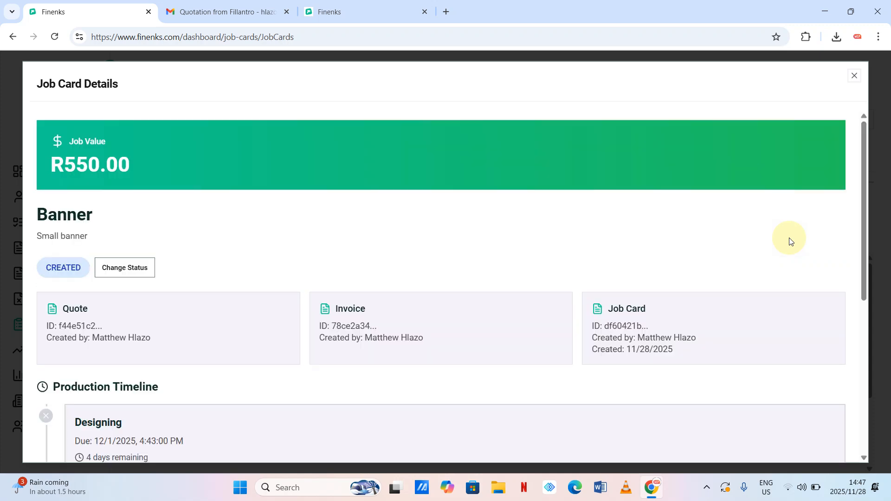
{"action": "scroll", "coordinate": [701, 209], "scroll_direction": "down", "scroll_amount": 5}
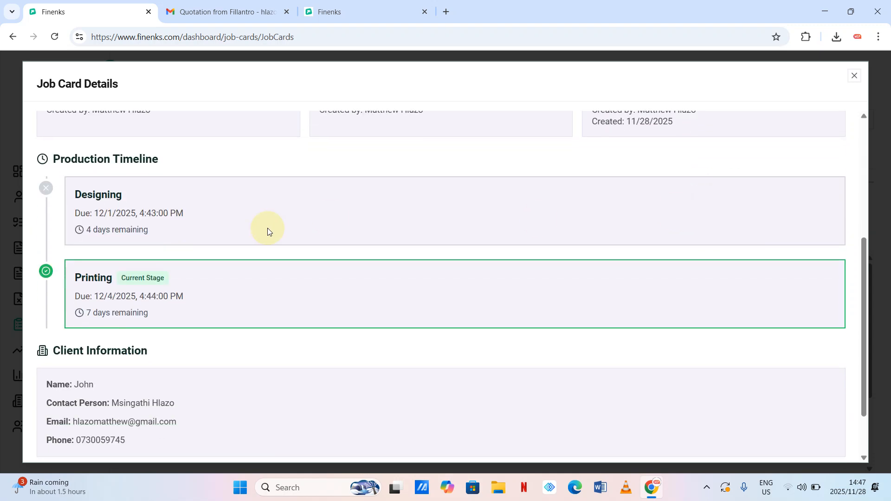
{"action": "scroll", "coordinate": [156, 304], "scroll_direction": "up", "scroll_amount": 5}
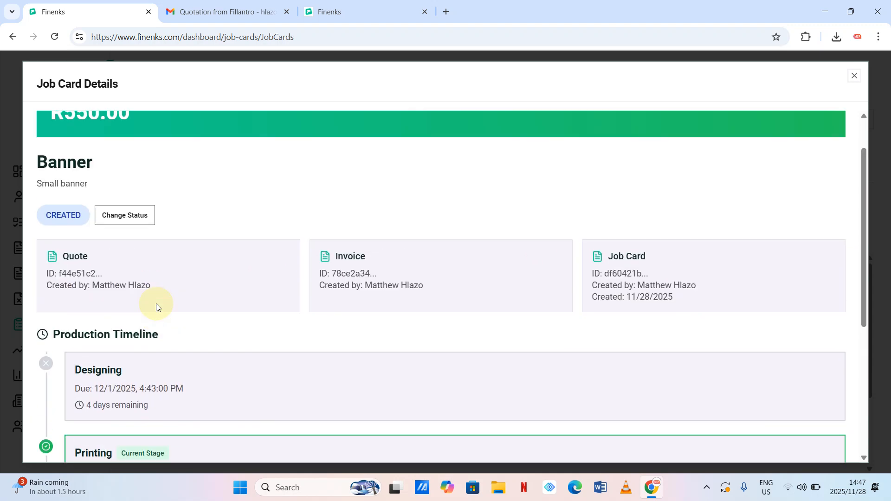
{"action": "scroll", "coordinate": [156, 304], "scroll_direction": "down", "scroll_amount": 3}
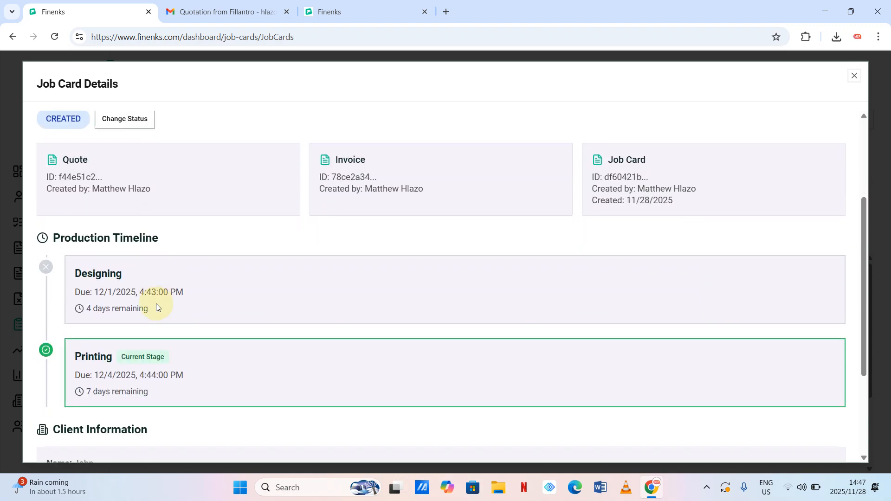
{"action": "scroll", "coordinate": [138, 331], "scroll_direction": "up", "scroll_amount": 2}
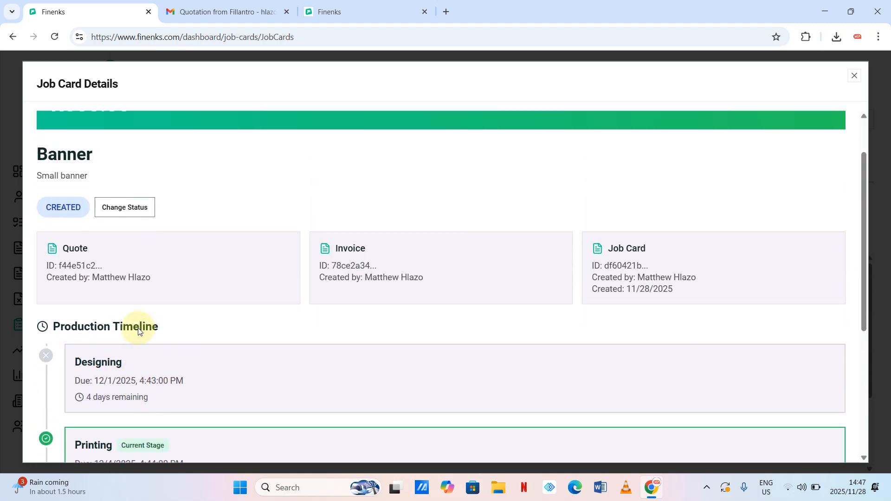
- Update the status to Delayed with a typed delay reason, then close the details
{"action": "left_click", "coordinate": [121, 210]}
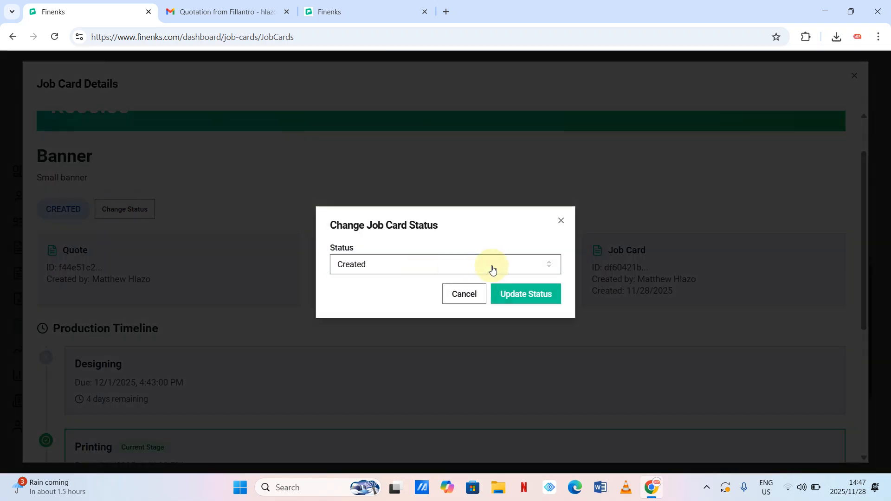
{"action": "left_click", "coordinate": [544, 264]}
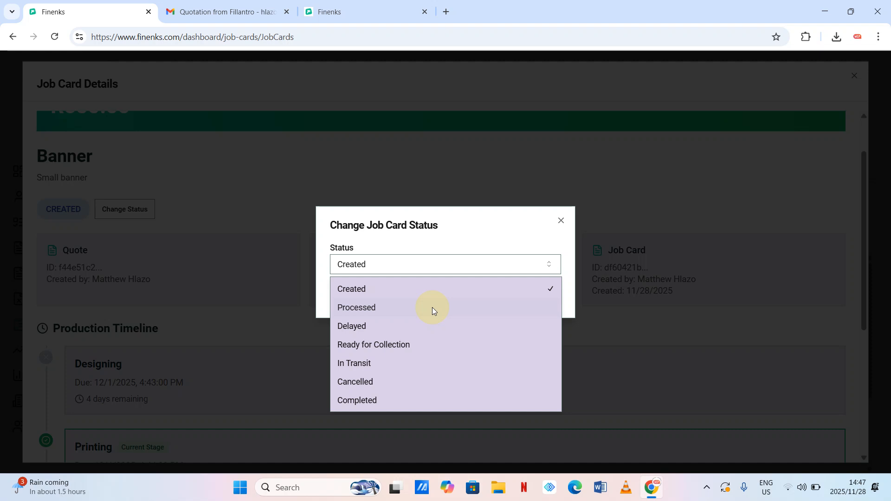
{"action": "left_click", "coordinate": [354, 328]}
{"action": "left_click", "coordinate": [389, 290]}
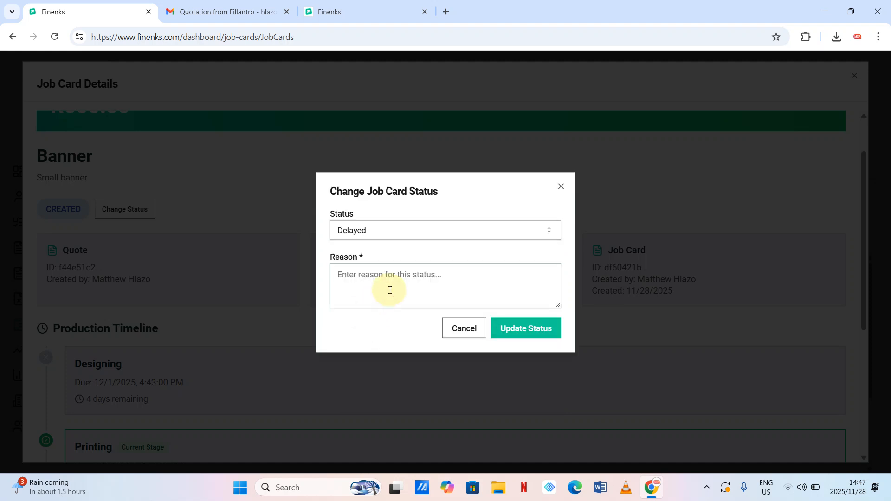
{"action": "type", "text": "Noo"}
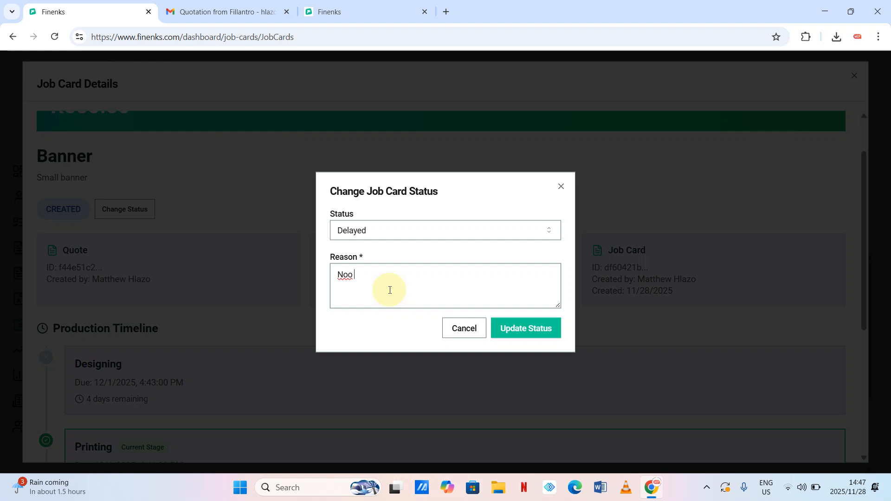
{"action": "key", "text": "BackSpace"}
{"action": "left_click", "coordinate": [525, 328]}
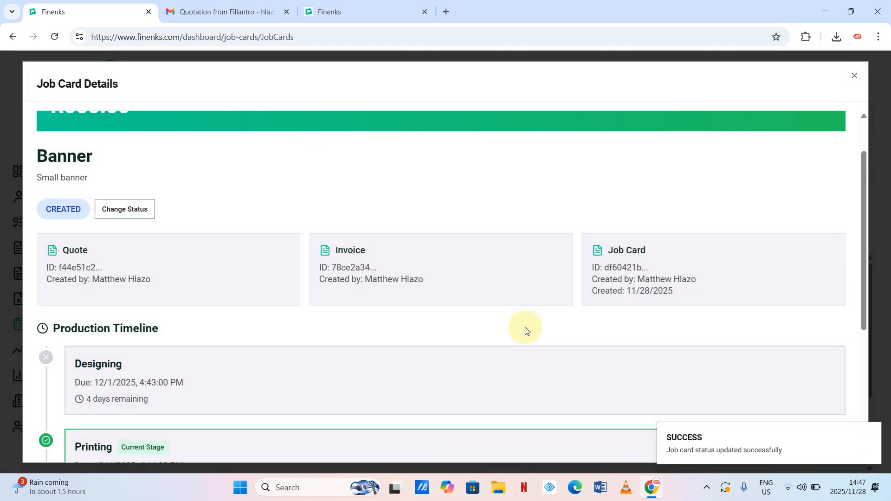
{"action": "scroll", "coordinate": [446, 163], "scroll_direction": "up", "scroll_amount": 2}
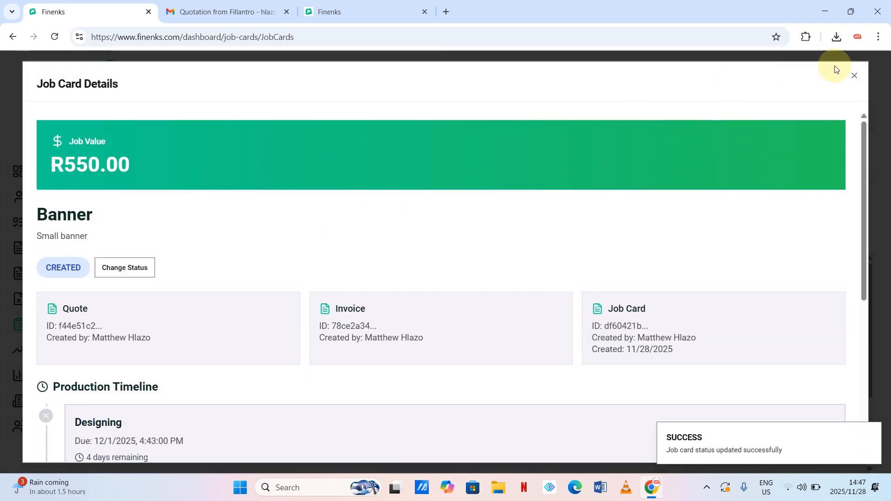
{"action": "left_click", "coordinate": [854, 76]}
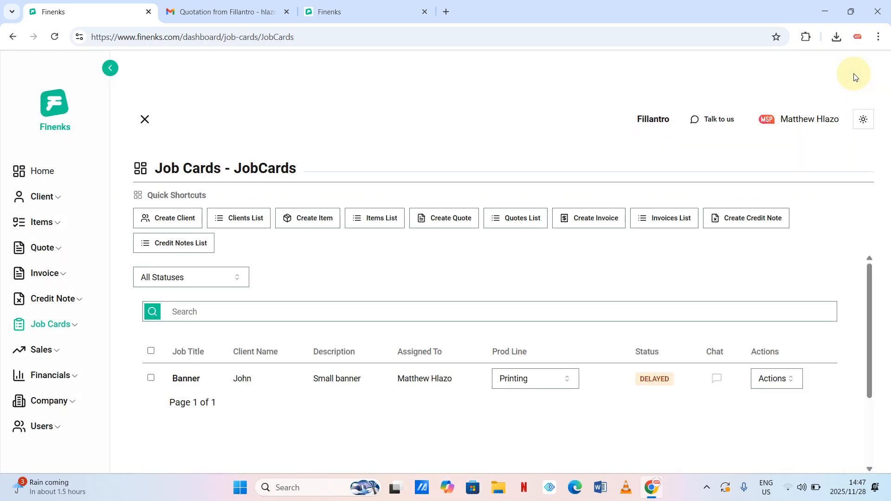
- Reload the job cards page and open the Banner job card's PDF view
{"action": "left_click", "coordinate": [346, 32]}
{"action": "key", "text": "Return"}
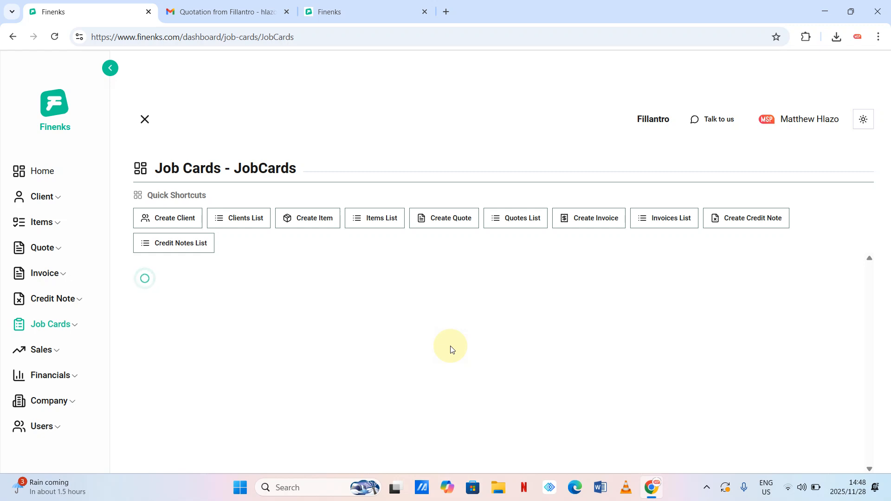
{"action": "left_click", "coordinate": [790, 378]}
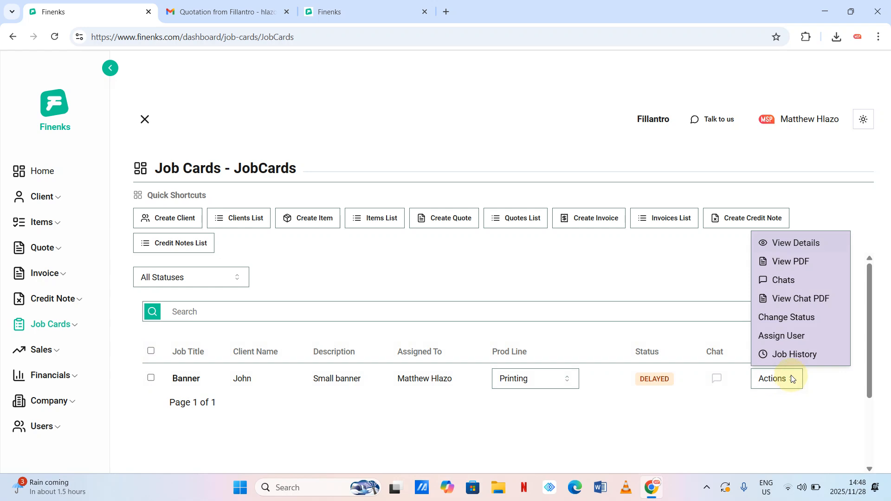
{"action": "left_click", "coordinate": [787, 261]}
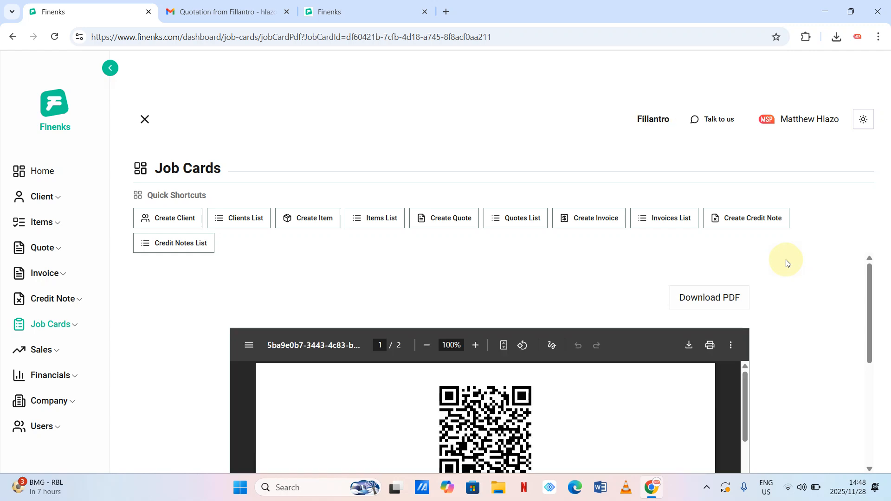
- Download the Banner job card PDF and open the saved file
{"action": "scroll", "coordinate": [686, 305], "scroll_direction": "down", "scroll_amount": 2}
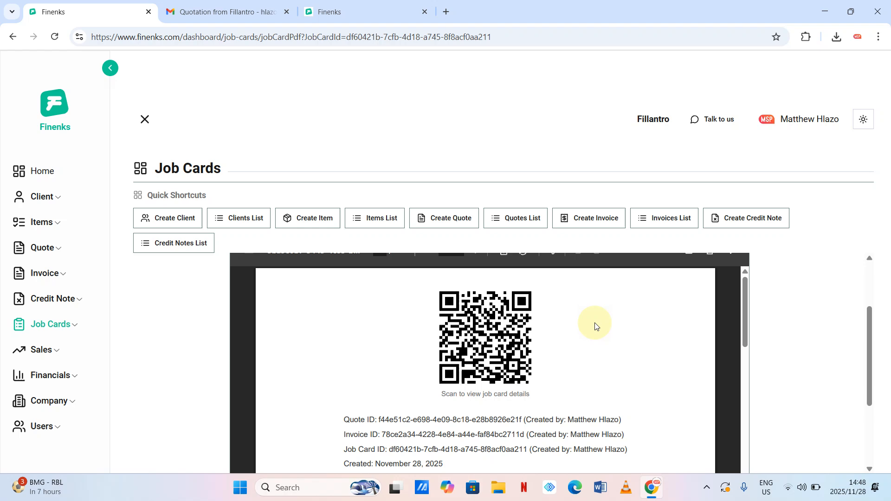
{"action": "scroll", "coordinate": [593, 324], "scroll_direction": "up", "scroll_amount": 2}
{"action": "left_click", "coordinate": [688, 344]}
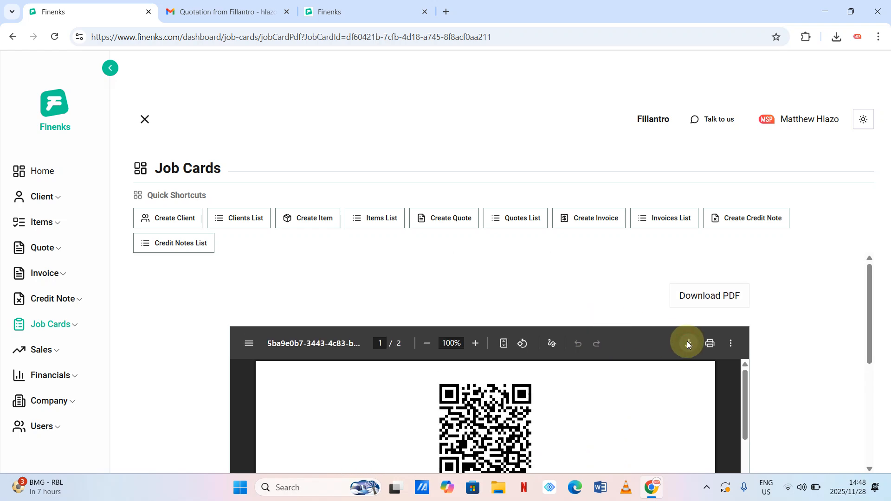
{"action": "left_click", "coordinate": [667, 45]}
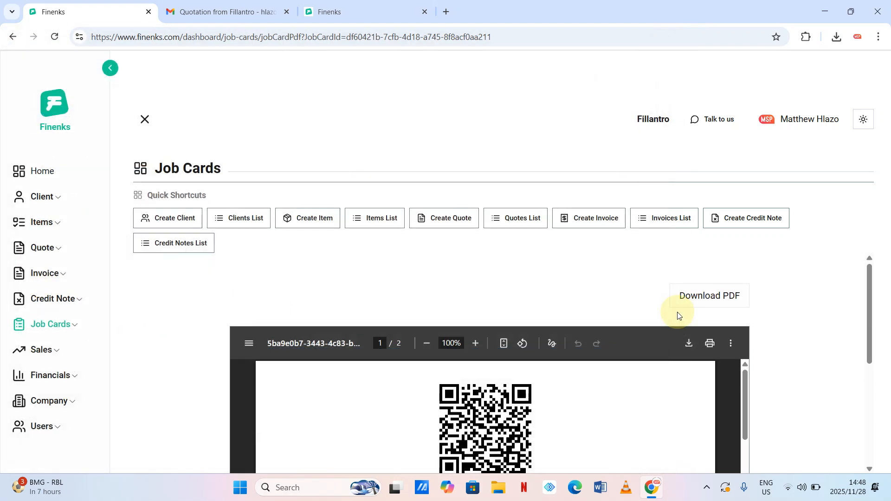
{"action": "left_click", "coordinate": [691, 299]}
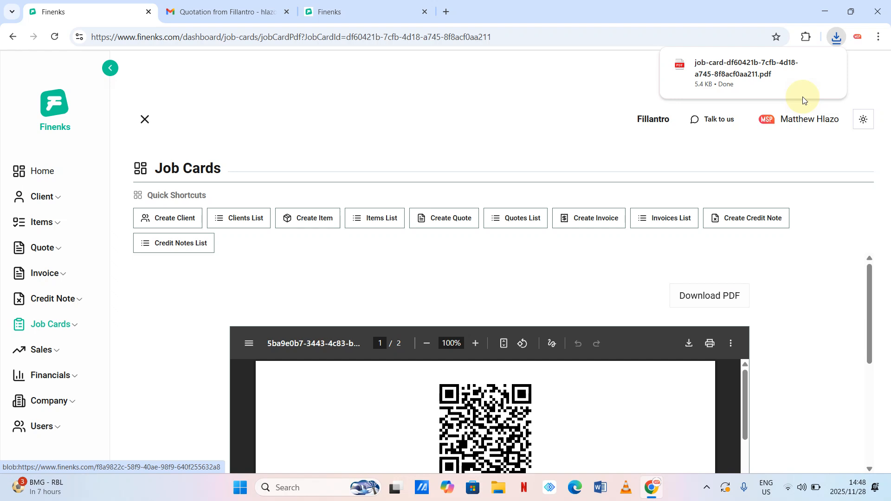
{"action": "left_click", "coordinate": [751, 66]}
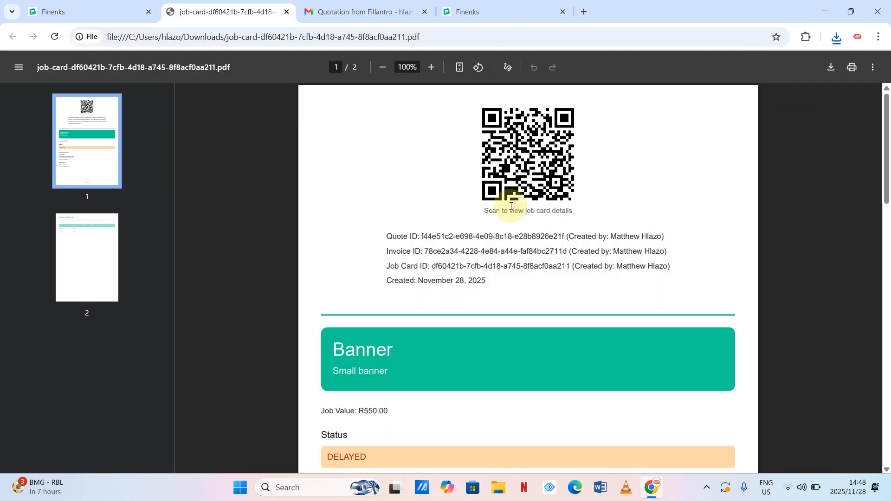
- Scroll through pages 1 and 2 of the job card PDF, then return to the first Finenks tab
{"action": "left_click", "coordinate": [380, 237]}
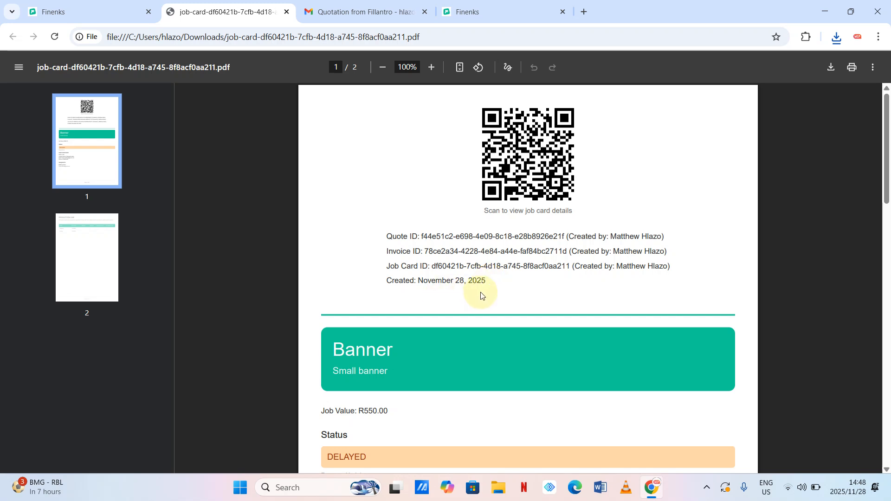
{"action": "scroll", "coordinate": [481, 296], "scroll_direction": "down", "scroll_amount": 1}
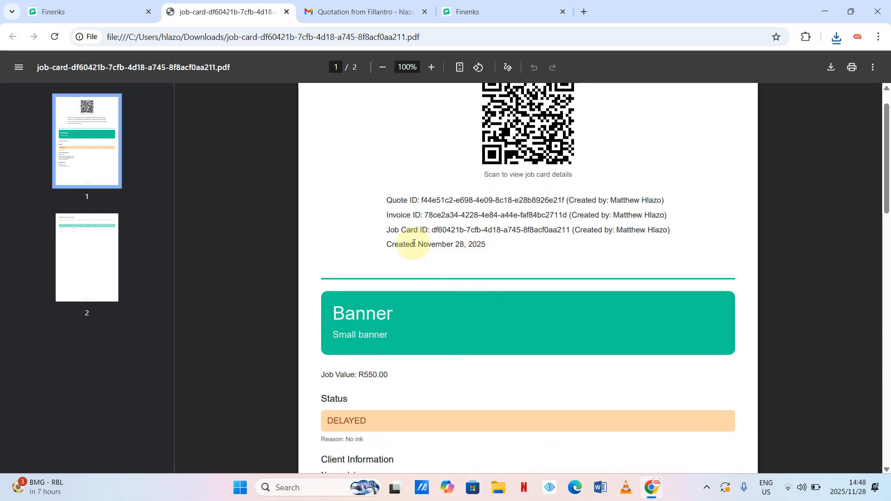
{"action": "scroll", "coordinate": [527, 284], "scroll_direction": "down", "scroll_amount": 3}
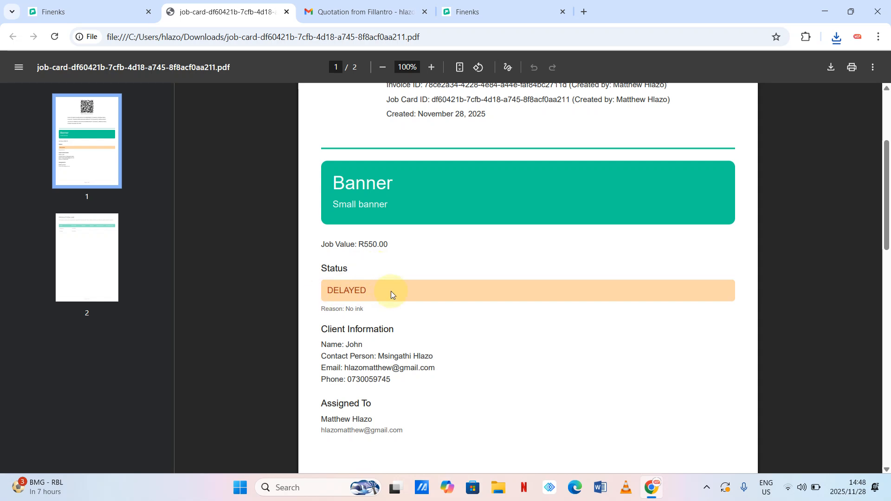
{"action": "scroll", "coordinate": [391, 291], "scroll_direction": "down", "scroll_amount": 1}
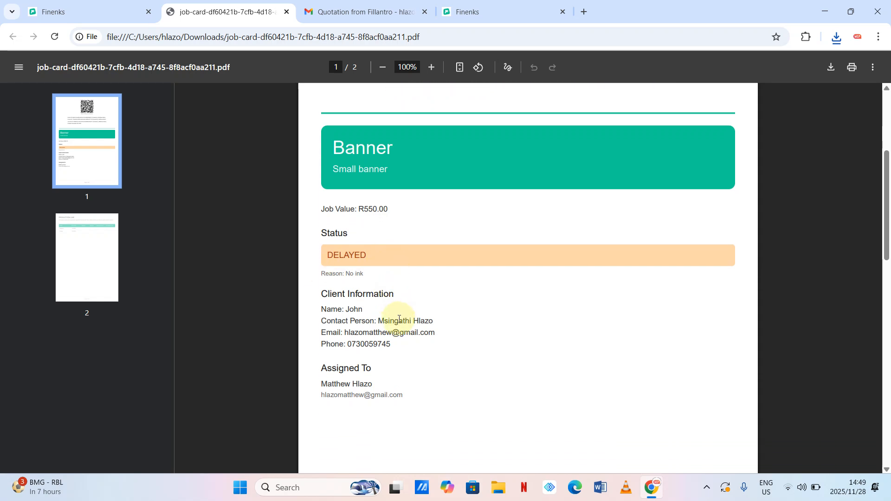
{"action": "scroll", "coordinate": [386, 311], "scroll_direction": "down", "scroll_amount": 7}
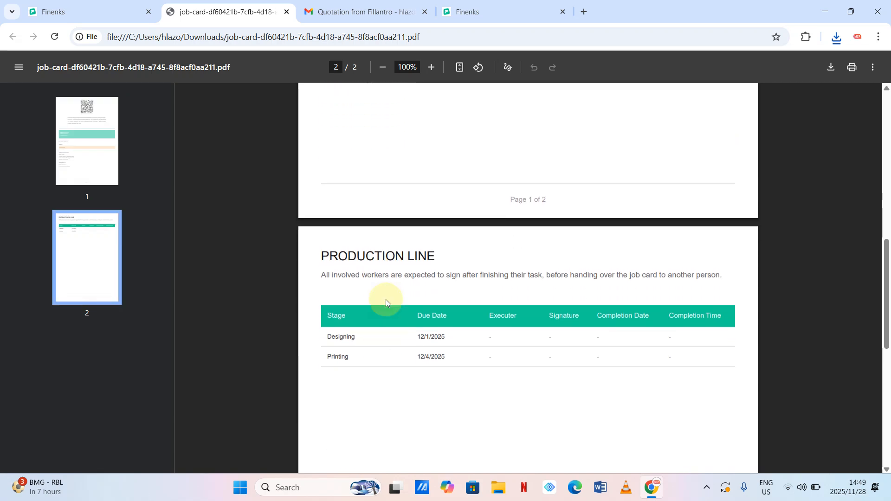
{"action": "scroll", "coordinate": [386, 303], "scroll_direction": "up", "scroll_amount": 1}
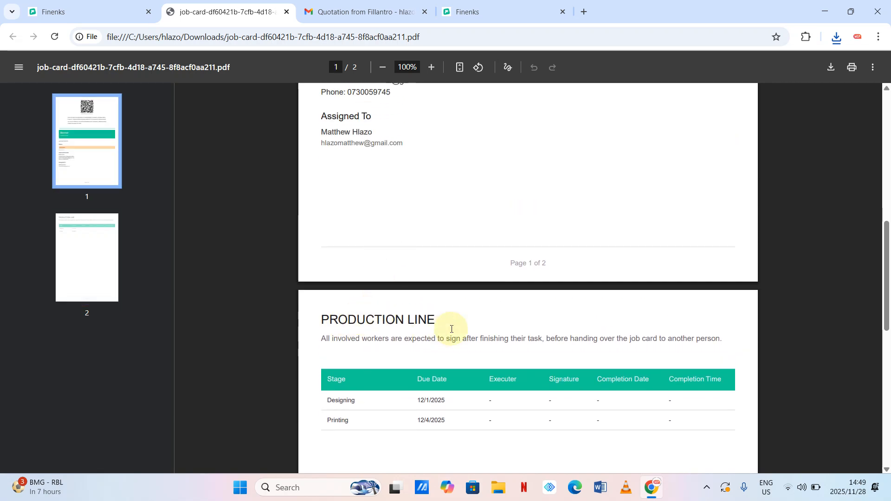
{"action": "scroll", "coordinate": [452, 329], "scroll_direction": "down", "scroll_amount": 2}
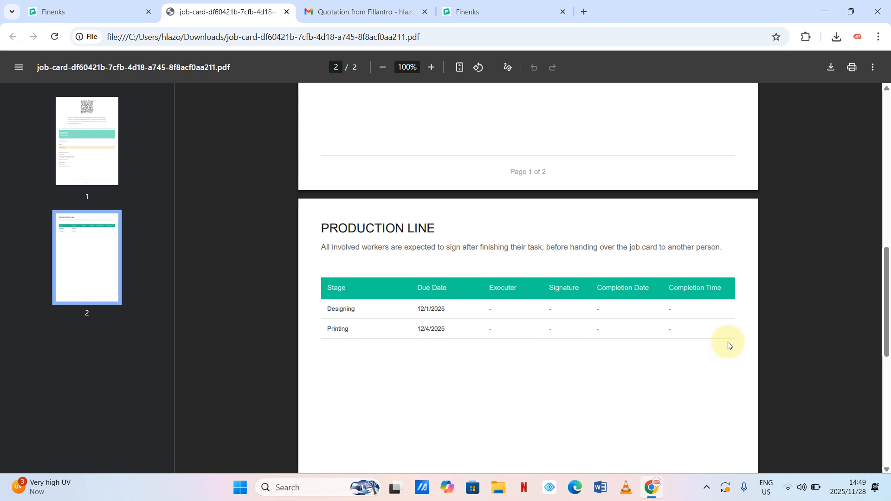
{"action": "scroll", "coordinate": [604, 344], "scroll_direction": "down", "scroll_amount": 7}
{"action": "scroll", "coordinate": [605, 344], "scroll_direction": "up", "scroll_amount": 16}
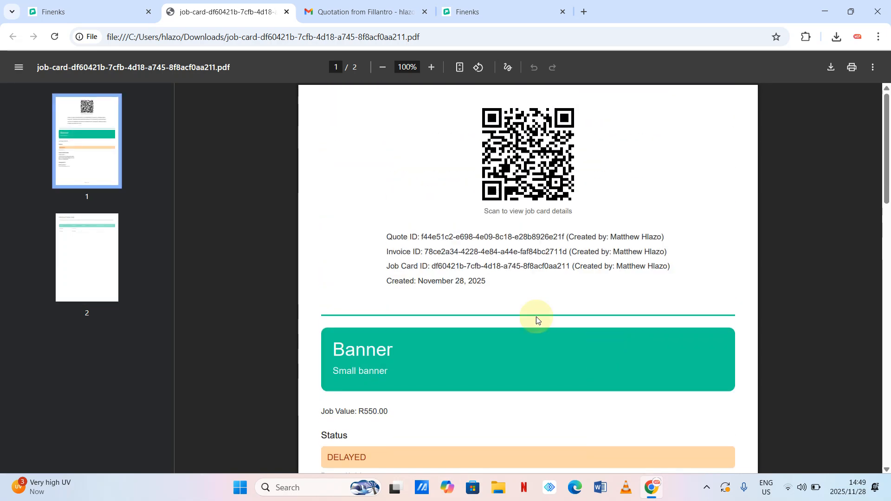
{"action": "left_click", "coordinate": [55, 9]}
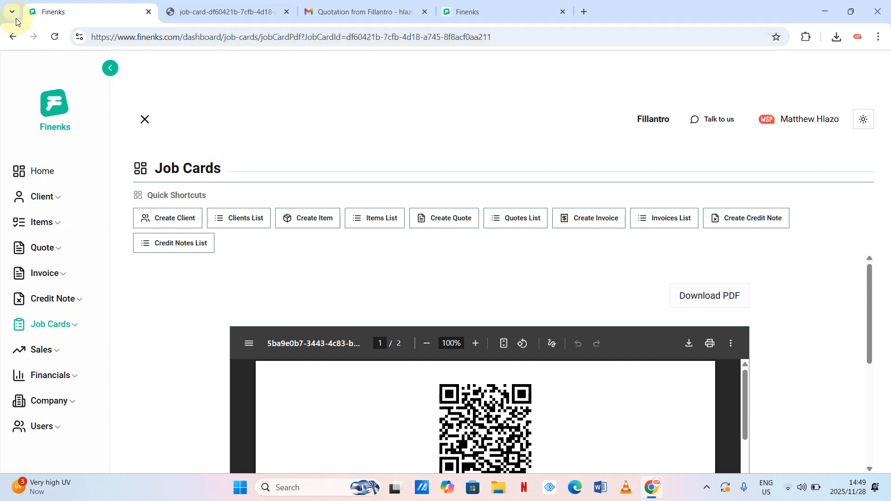
- Go back to the job cards list and choose Chats from the Banner row's Actions
{"action": "left_click", "coordinate": [13, 36]}
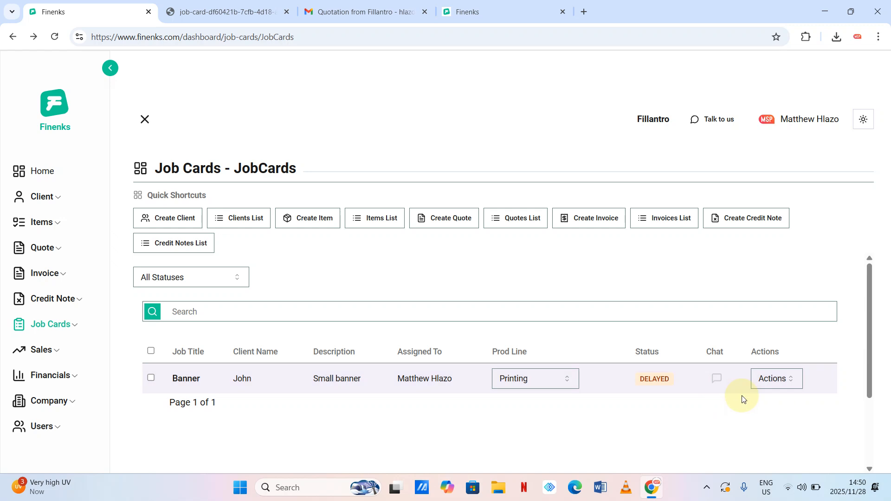
{"action": "left_click", "coordinate": [785, 385]}
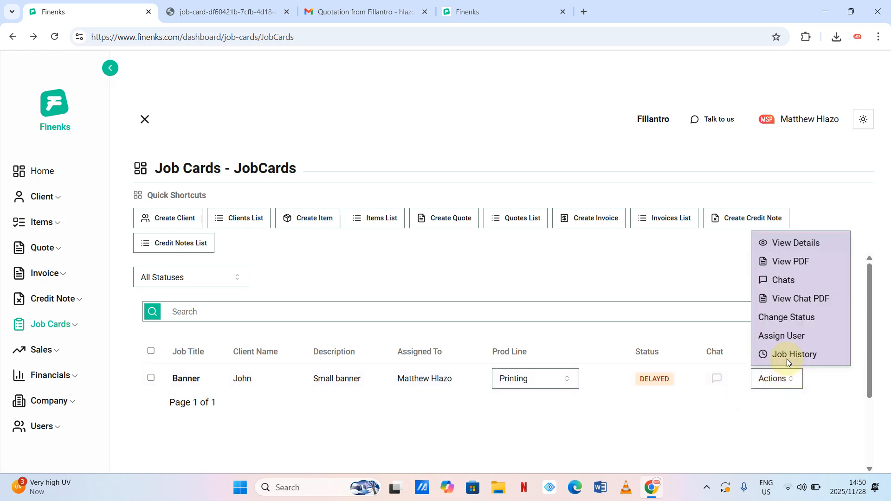
{"action": "left_click", "coordinate": [787, 279]}
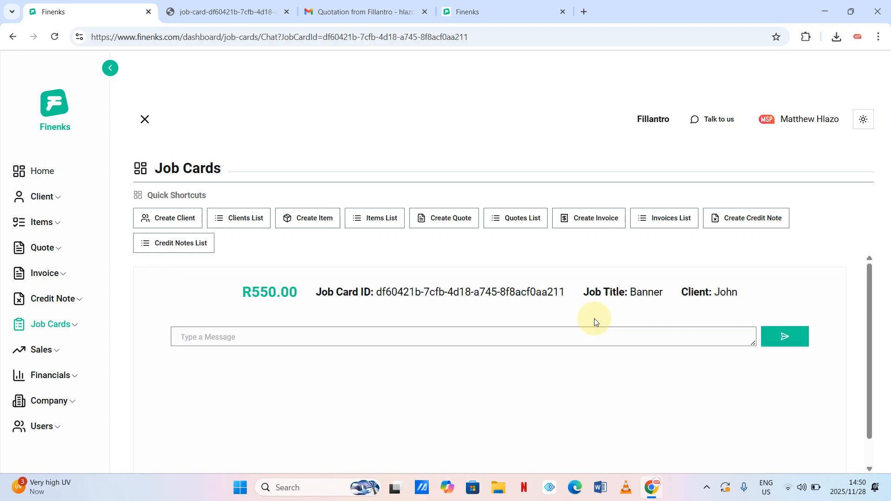
- Send 'hi , please change the status' in the Banner chat, correcting the misspellings first
{"action": "left_click", "coordinate": [553, 337]}
{"action": "type", "text": "hi"}
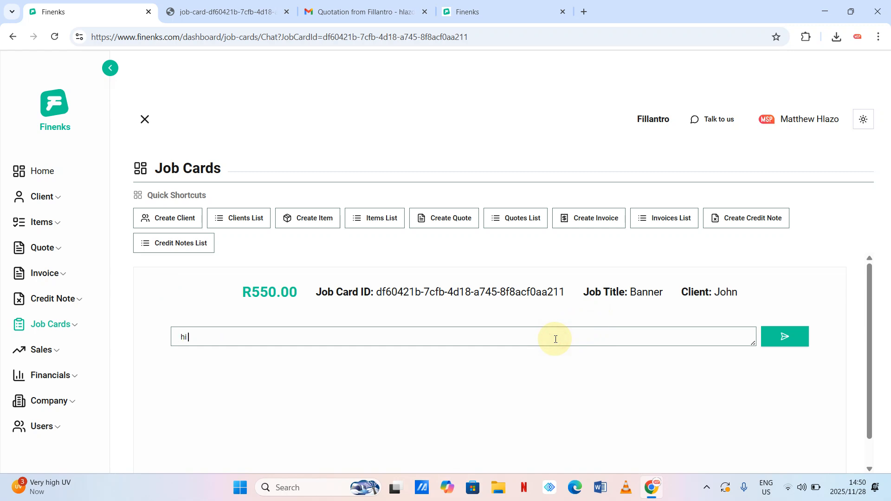
{"action": "type", "text": " , pleas"}
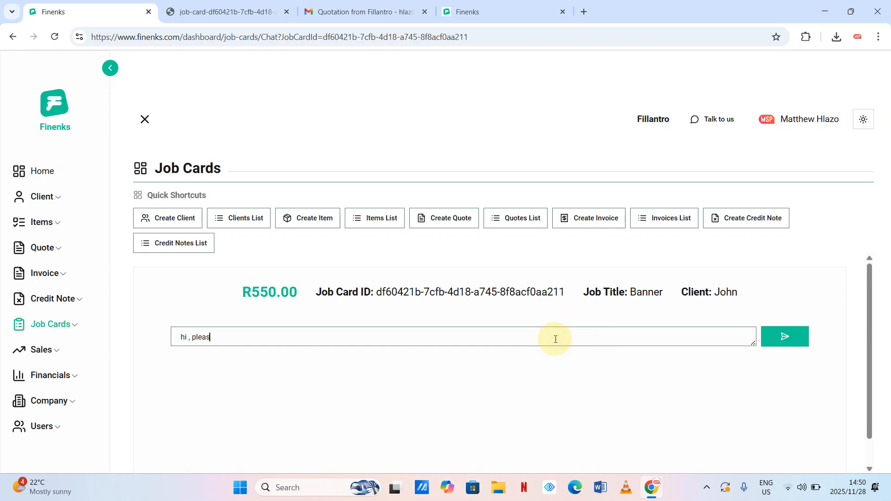
{"action": "type", "text": "e chnage the satstus"}
{"action": "double_click", "coordinate": [224, 337]}
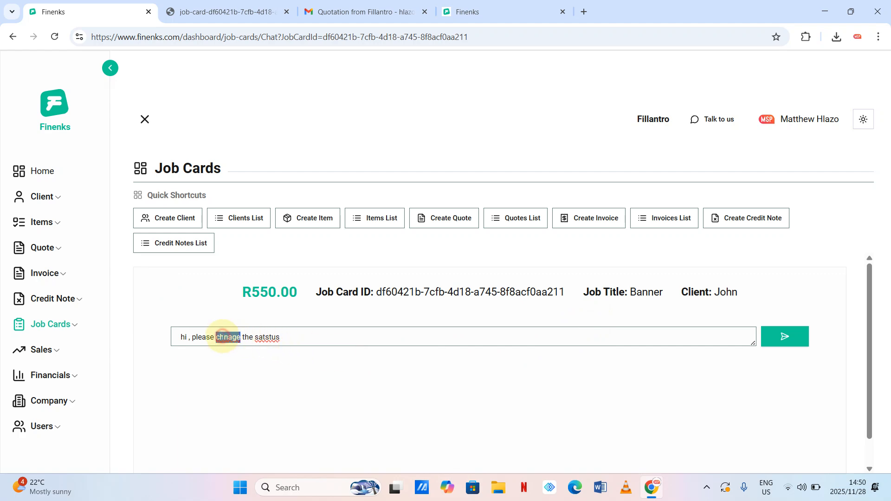
{"action": "type", "text": "change"}
{"action": "double_click", "coordinate": [270, 336]}
{"action": "type", "text": "s"}
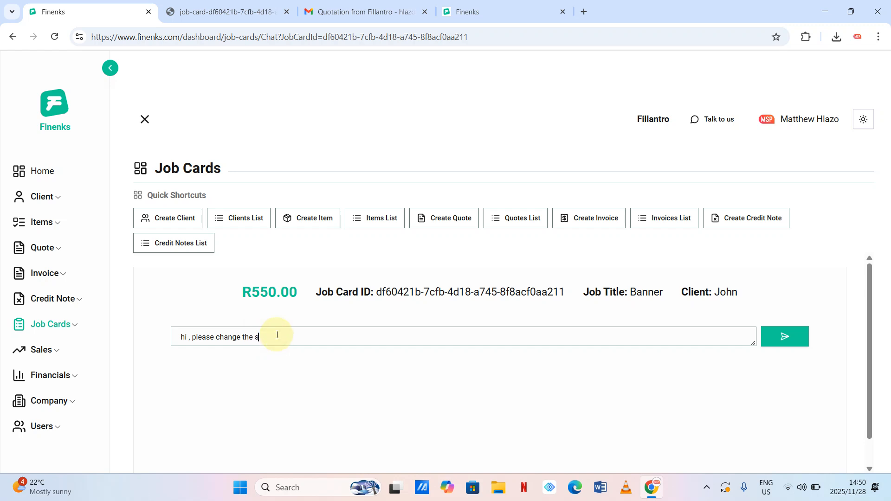
{"action": "type", "text": "tatus"}
{"action": "left_click", "coordinate": [786, 337]}
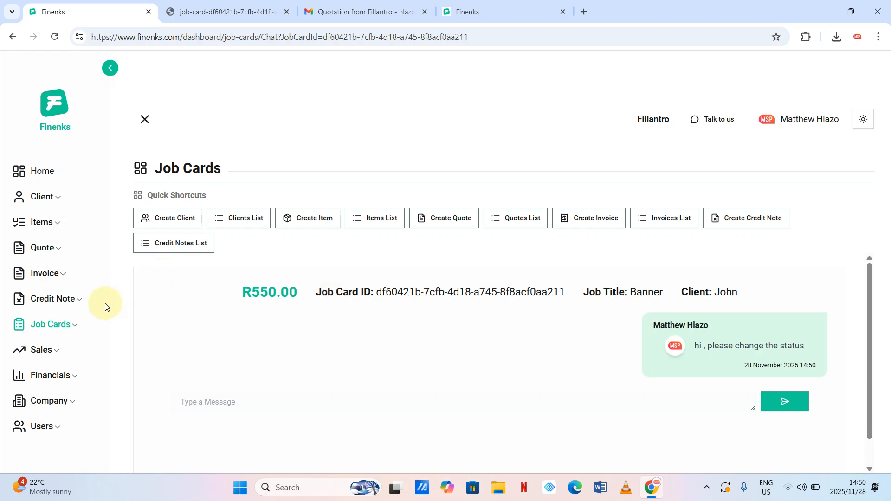
{"action": "left_click", "coordinate": [15, 42]}
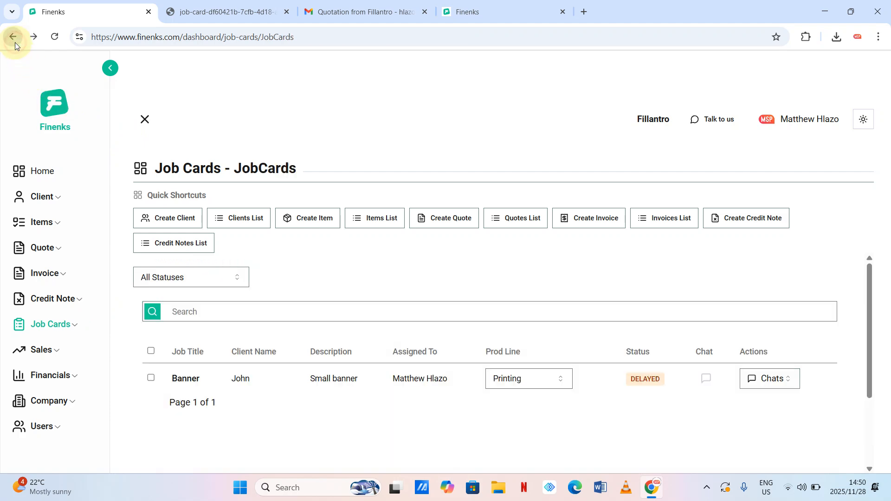
{"action": "left_click", "coordinate": [786, 381]}
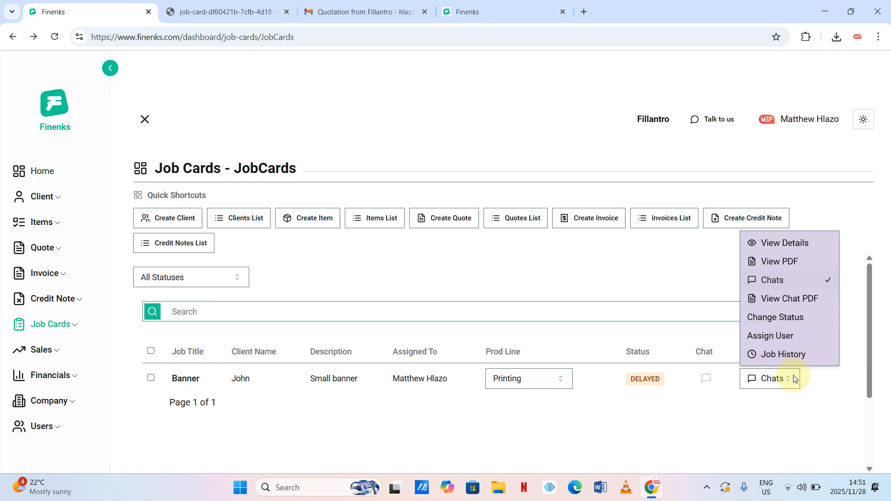
{"action": "left_click", "coordinate": [771, 357]}
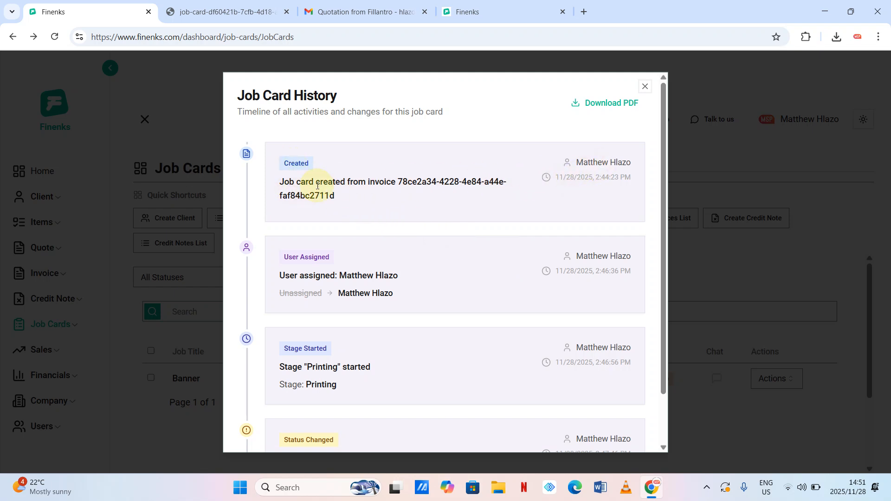
{"action": "scroll", "coordinate": [487, 183], "scroll_direction": "down", "scroll_amount": 1}
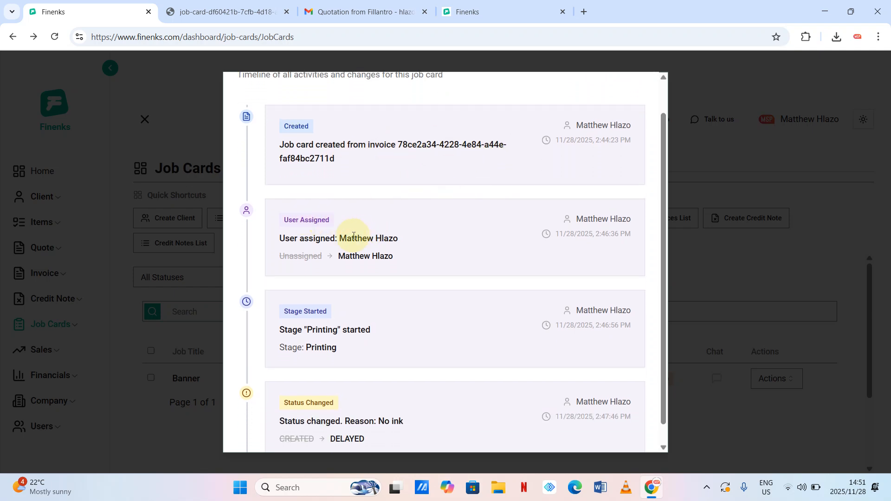
{"action": "left_click_drag", "start_coordinate": [339, 239], "coordinate": [411, 235]}
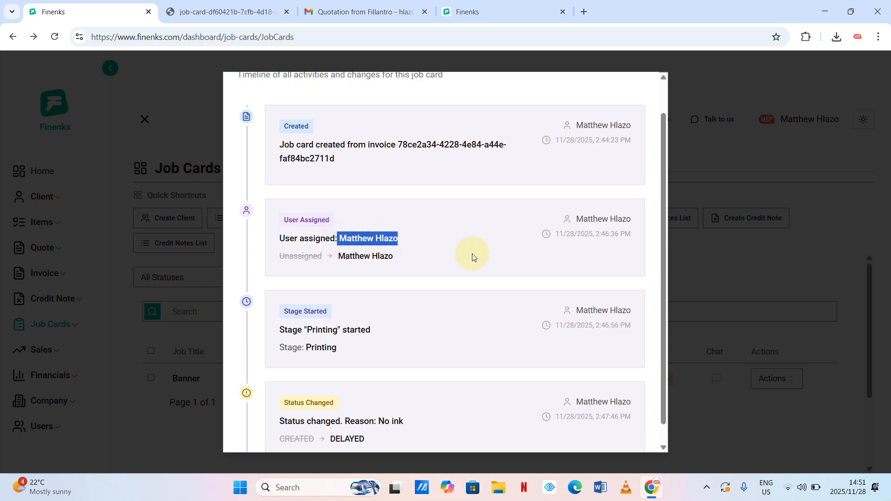
{"action": "scroll", "coordinate": [472, 253], "scroll_direction": "down", "scroll_amount": 1}
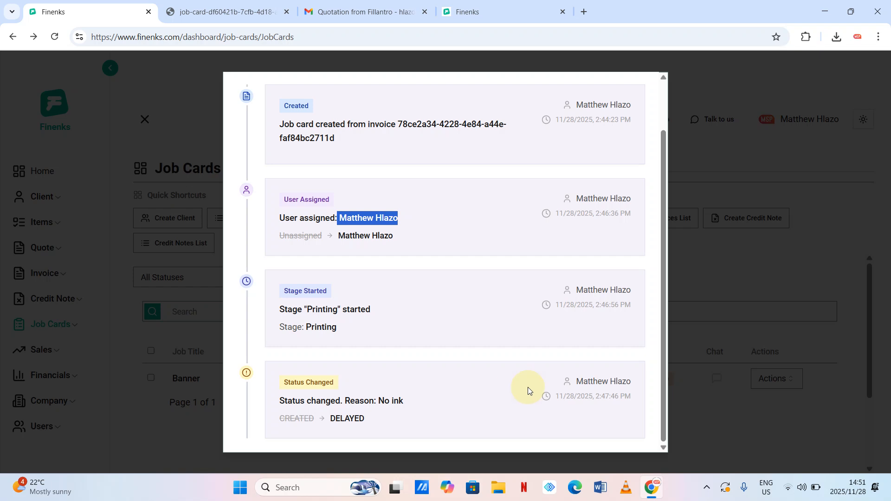
{"action": "scroll", "coordinate": [506, 396], "scroll_direction": "up", "scroll_amount": 2}
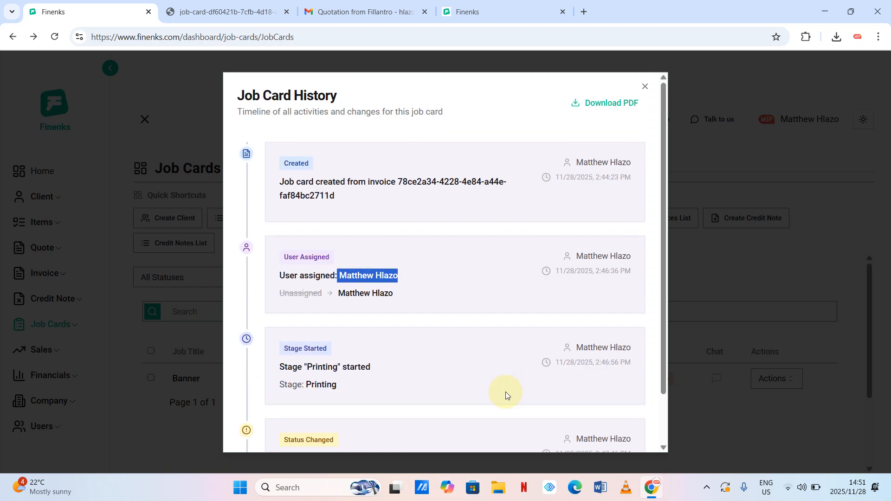
{"action": "scroll", "coordinate": [506, 396], "scroll_direction": "down", "scroll_amount": 2}
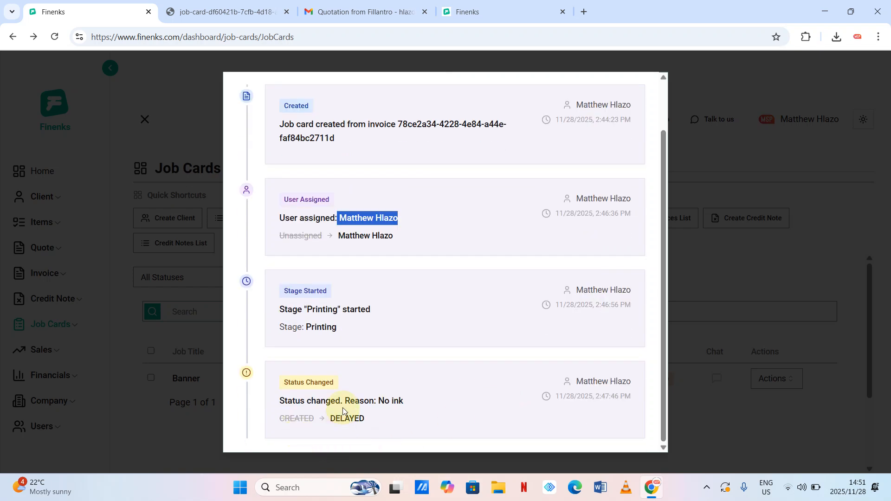
{"action": "left_click", "coordinate": [753, 124]}
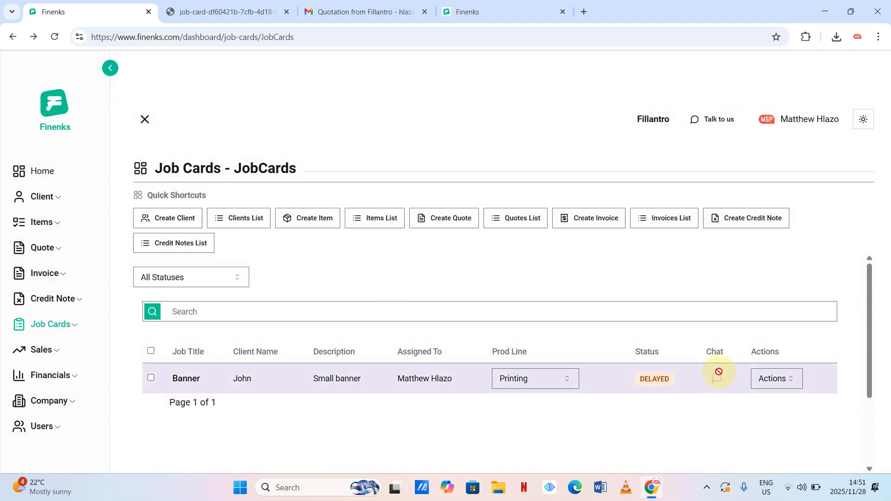
- Expand Invoice in the sidebar and open the track page for outstanding invoices
{"action": "left_click", "coordinate": [795, 382]}
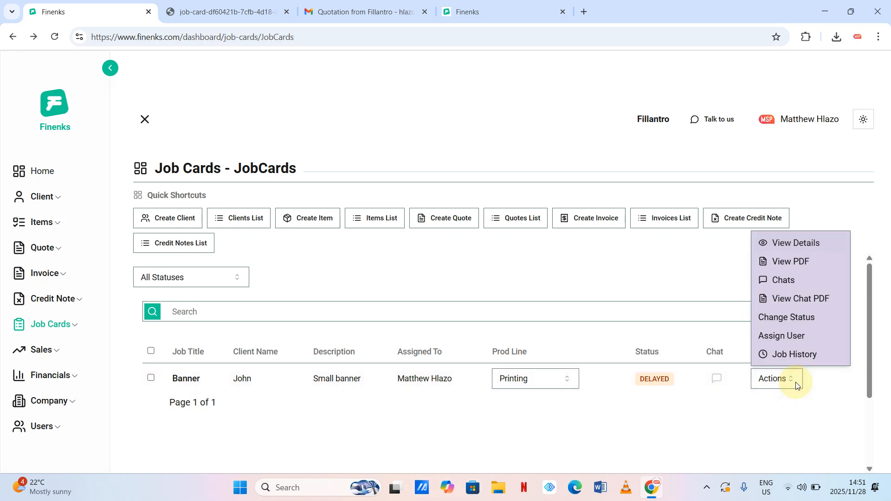
{"action": "left_click", "coordinate": [721, 414]}
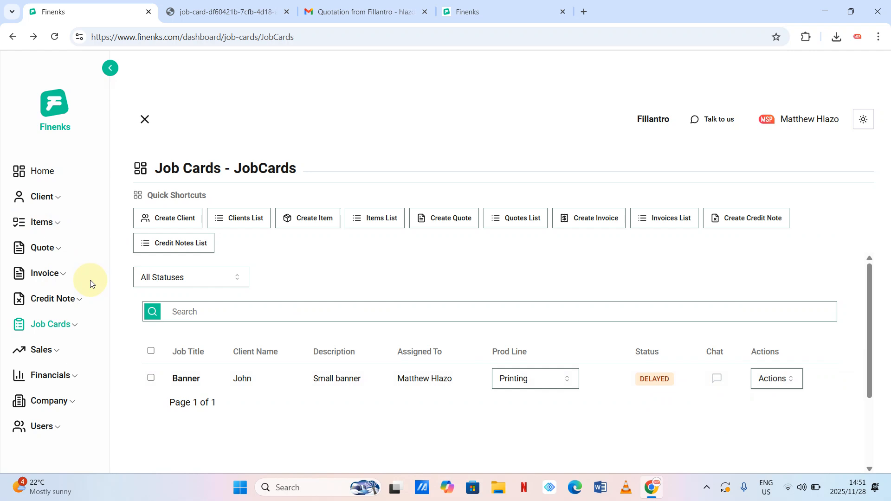
{"action": "left_click", "coordinate": [65, 274]}
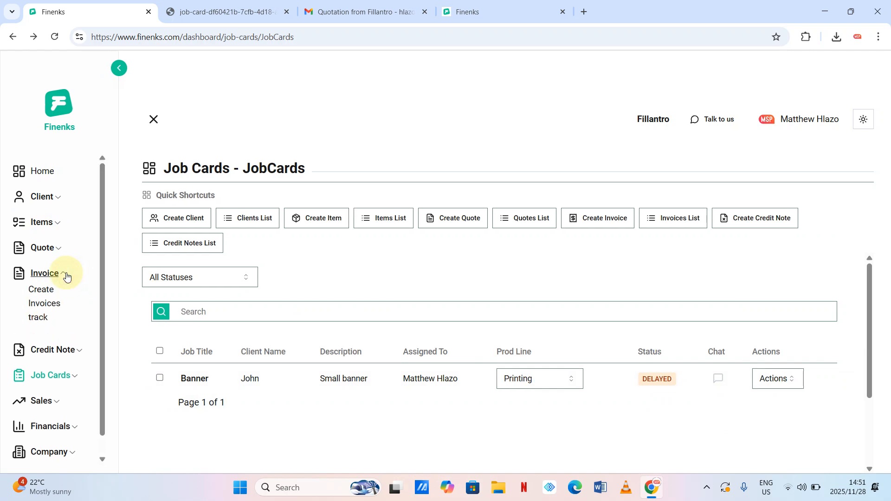
{"action": "left_click", "coordinate": [44, 320]}
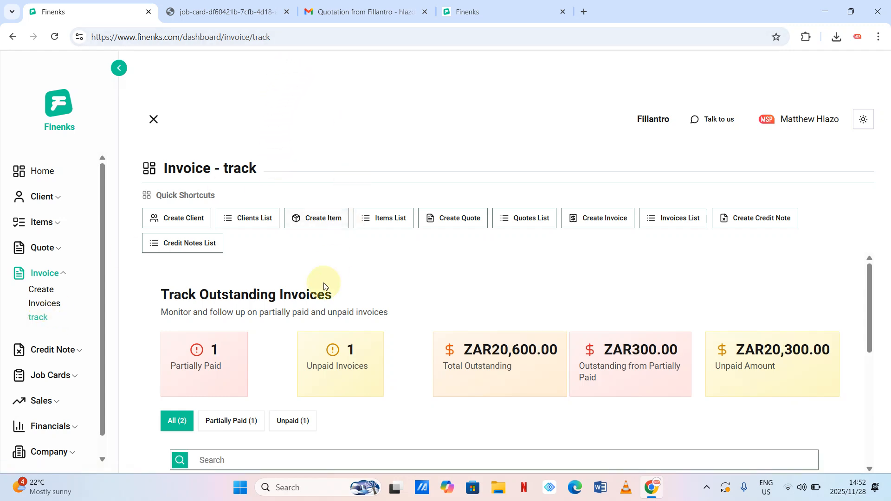
- Scroll down to the table with the ZAR550.00 partially paid and ZAR20,300.00 unpaid invoices
{"action": "scroll", "coordinate": [321, 288], "scroll_direction": "down", "scroll_amount": 2}
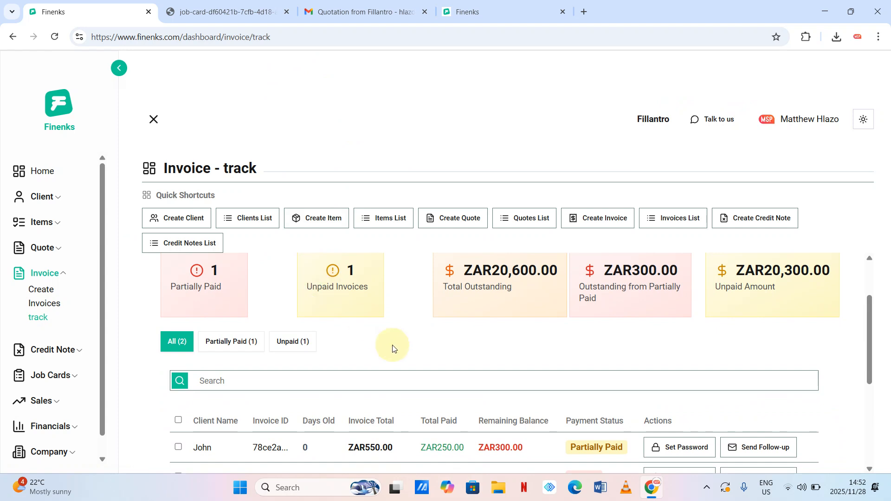
{"action": "scroll", "coordinate": [393, 346], "scroll_direction": "down", "scroll_amount": 2}
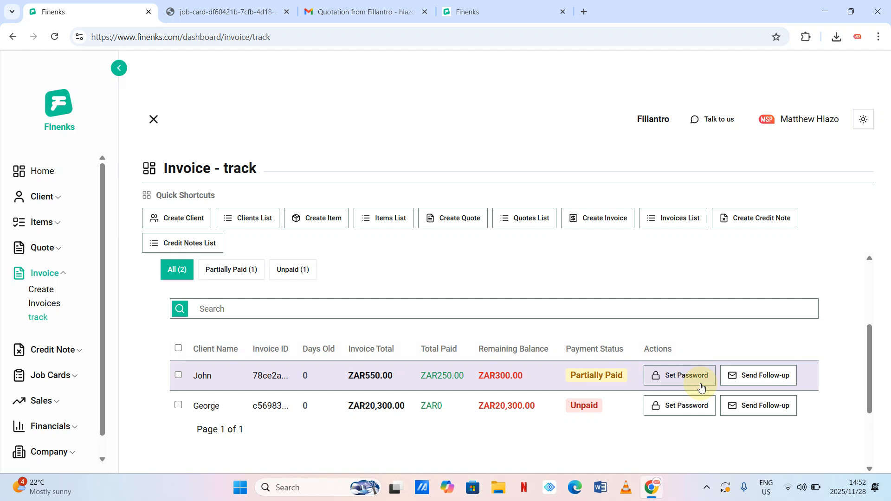
- Start a Custom Message follow-up draft for the partially paid invoice, then discard it
{"action": "left_click", "coordinate": [761, 378]}
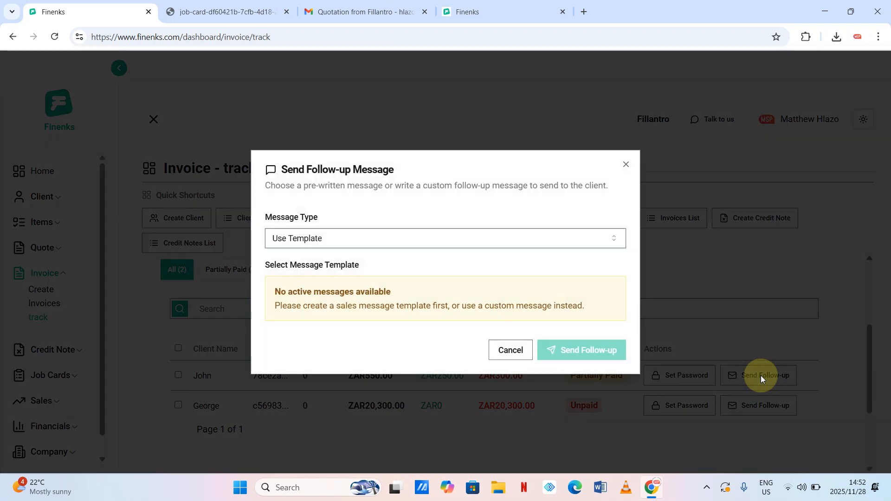
{"action": "left_click", "coordinate": [546, 240]}
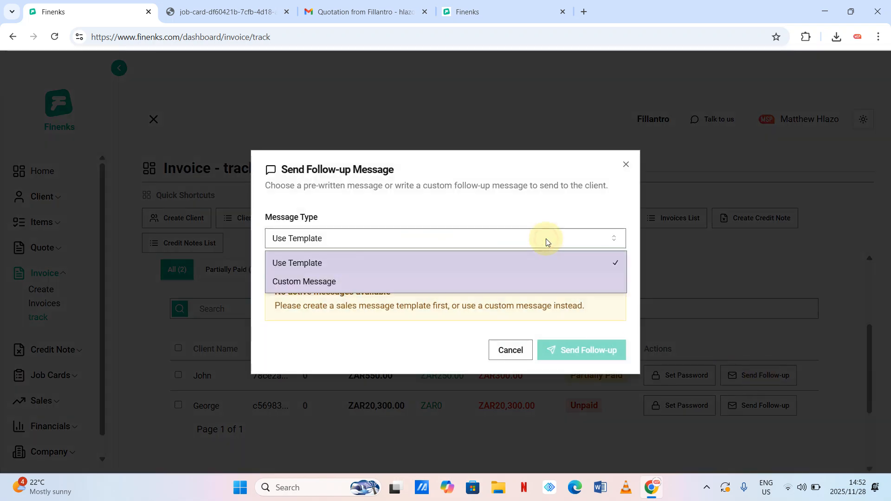
{"action": "left_click", "coordinate": [312, 262]}
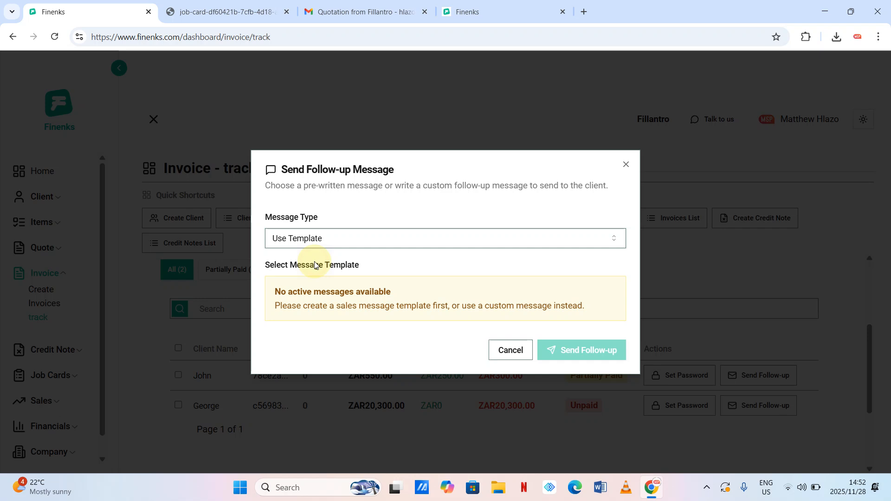
{"action": "left_click", "coordinate": [365, 247]}
{"action": "left_click", "coordinate": [296, 286]}
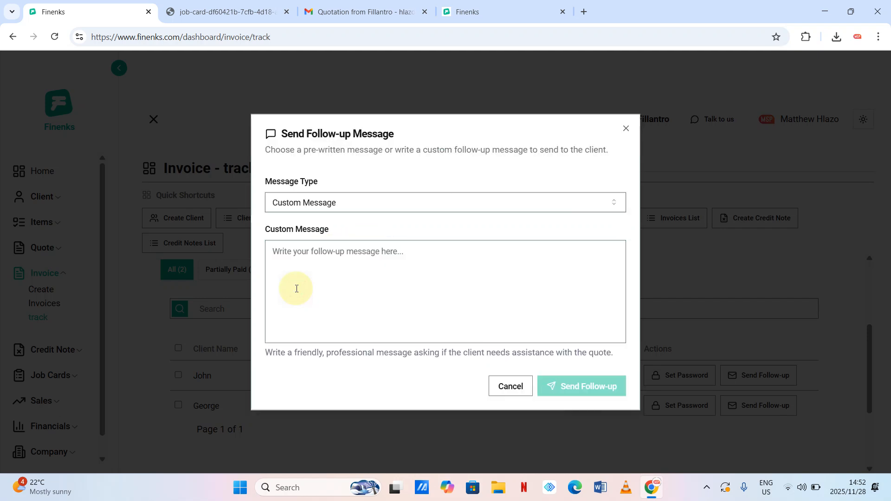
{"action": "left_click", "coordinate": [317, 277]}
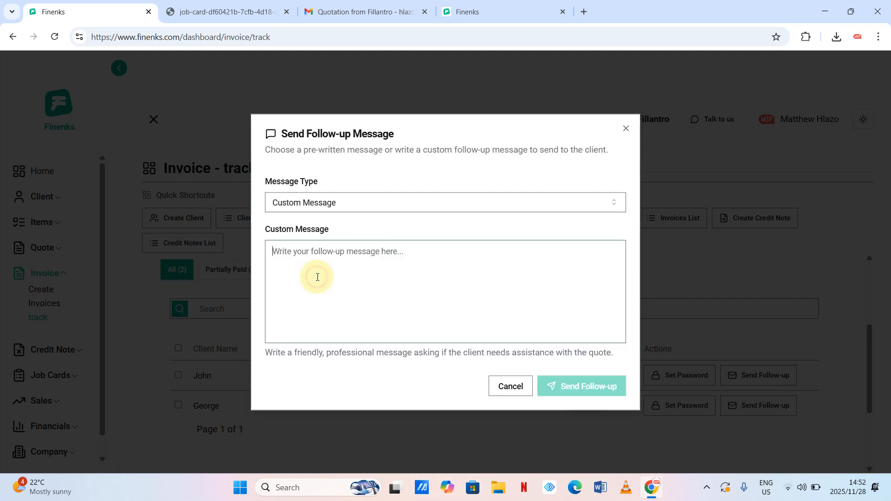
{"action": "type", "text": "Please"}
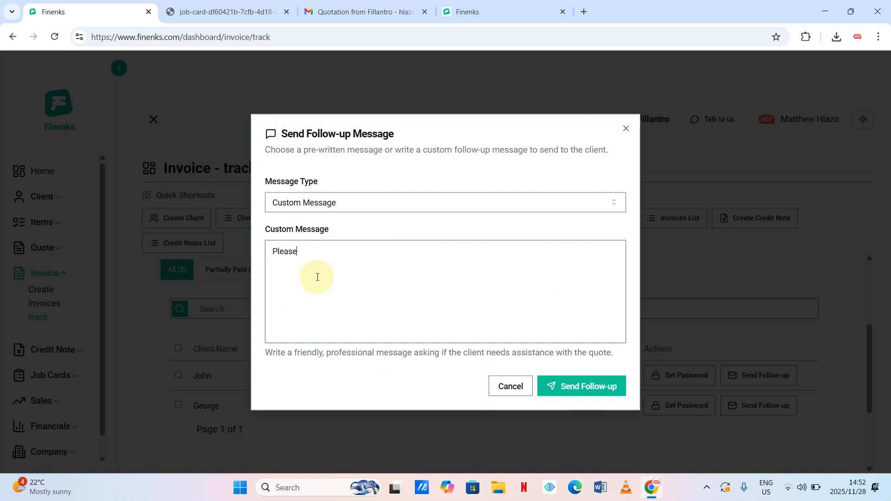
{"action": "left_click", "coordinate": [626, 126]}
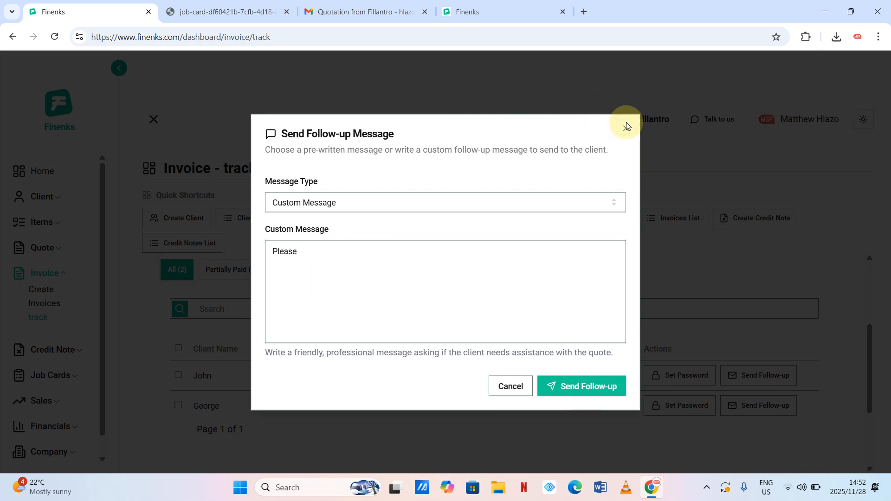
{"action": "left_click", "coordinate": [626, 126]}
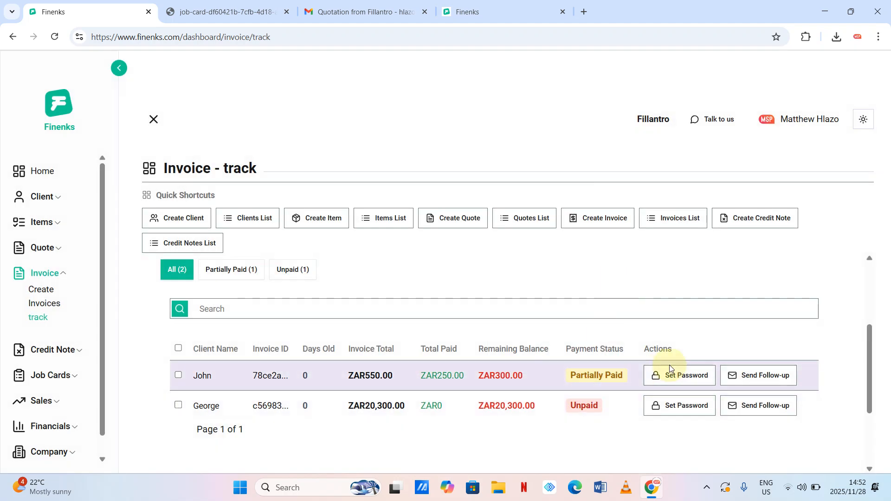
- Send a Custom Message follow-up reading 'Please dont forget to settle the payment'
{"action": "left_click", "coordinate": [750, 375]}
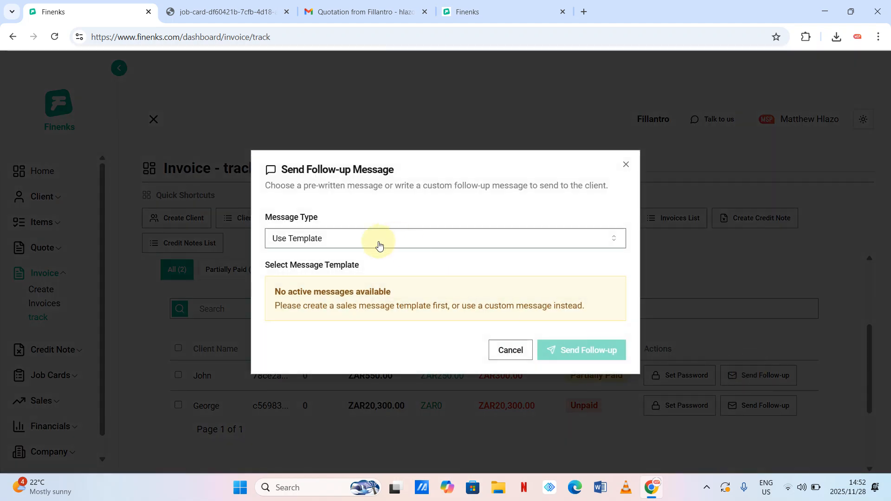
{"action": "left_click", "coordinate": [402, 240]}
{"action": "left_click", "coordinate": [304, 283]}
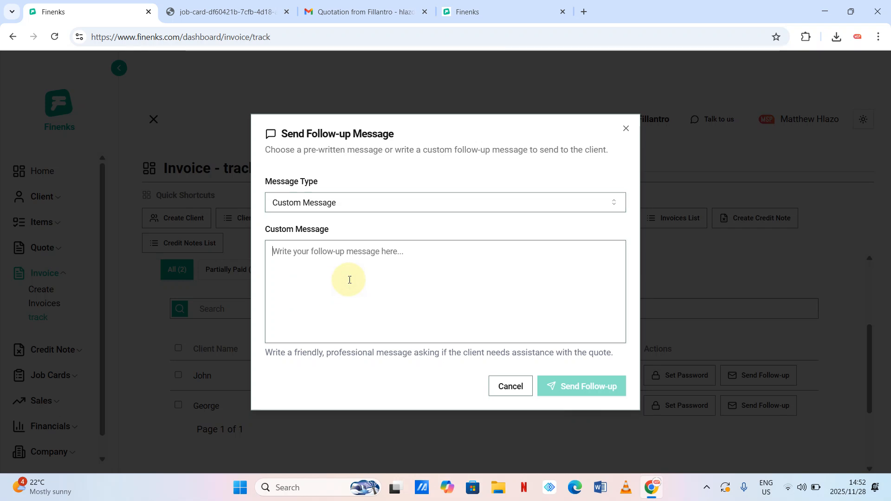
{"action": "type", "text": "Please "}
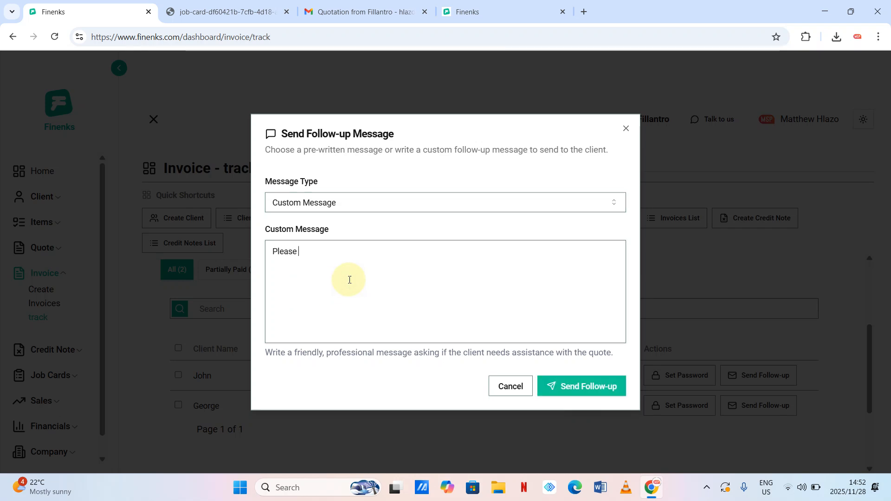
{"action": "type", "text": "dont for"}
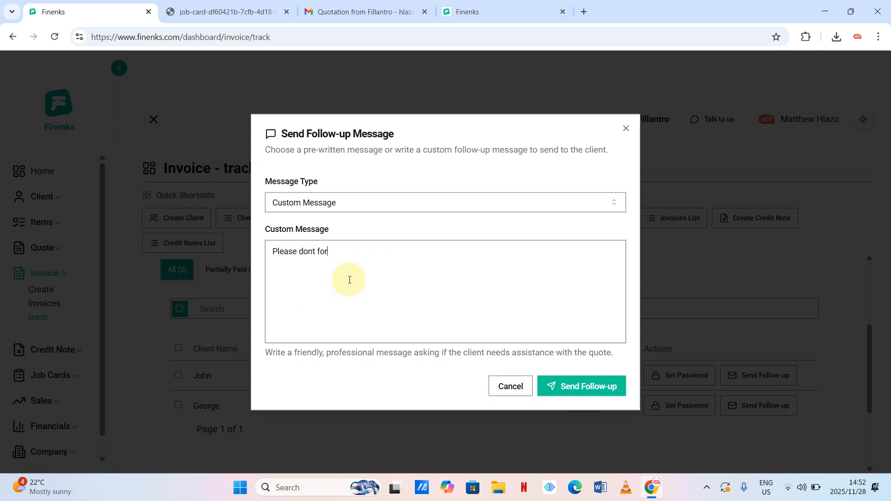
{"action": "type", "text": "get to settle the payment"}
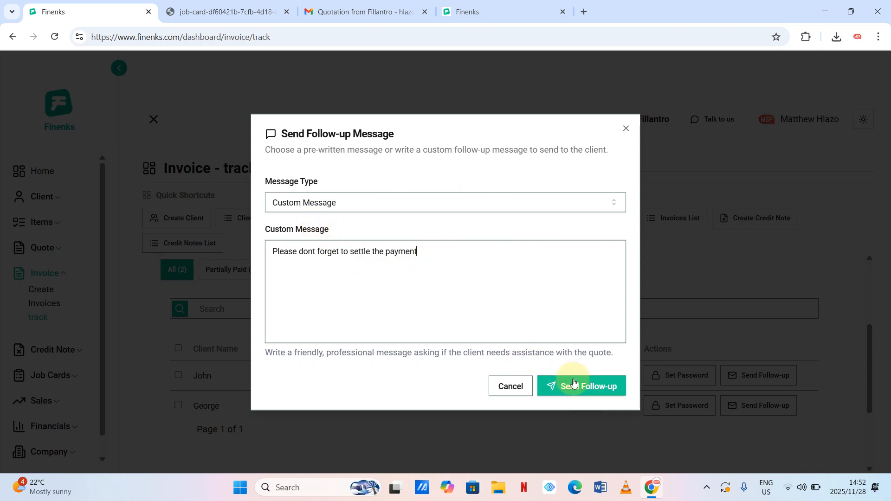
{"action": "left_click", "coordinate": [577, 384]}
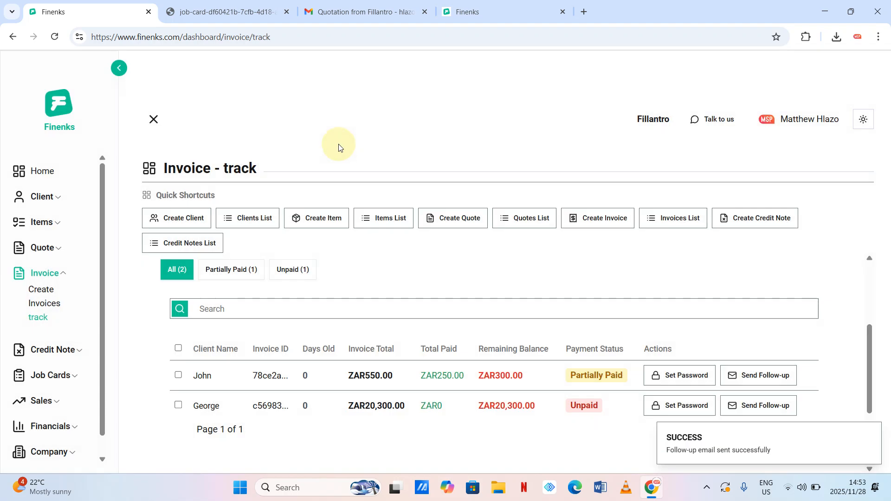
- Glance at the Gmail inbox, then return to Finenks' invoice list showing the ZAR550.00 partially paid invoice
{"action": "left_click", "coordinate": [332, 12]}
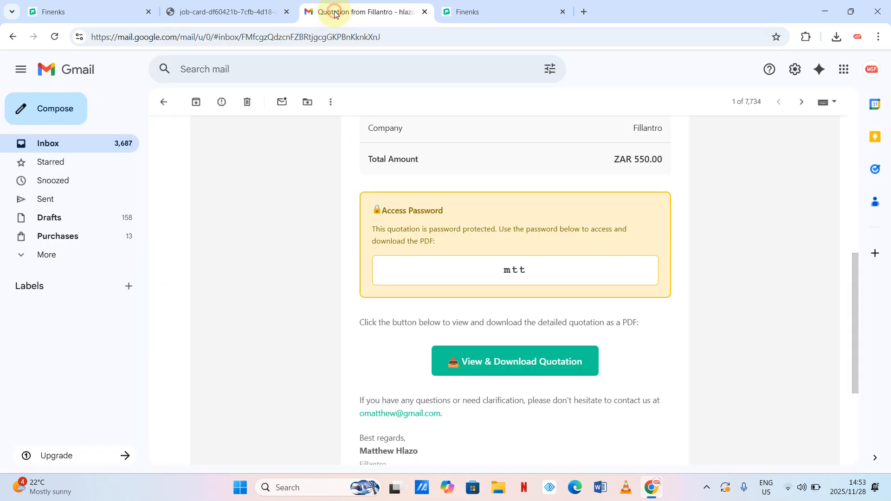
{"action": "left_click", "coordinate": [54, 146]}
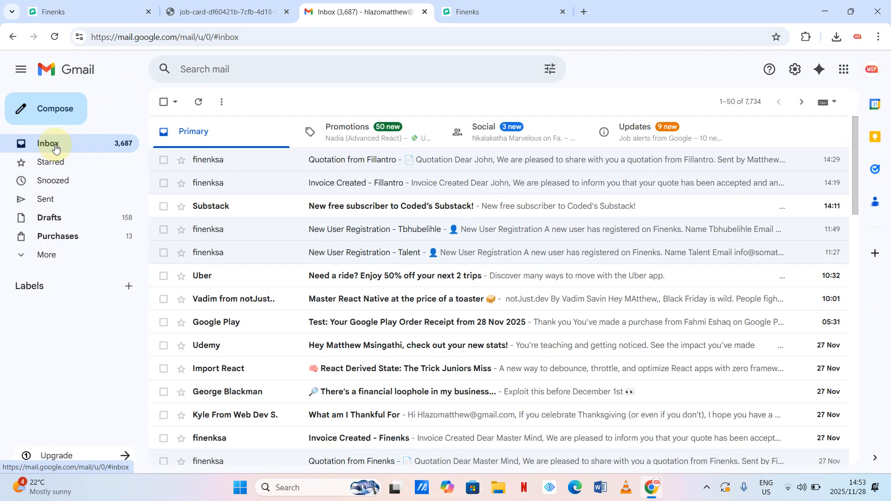
{"action": "left_click", "coordinate": [216, 36]}
{"action": "key", "text": "Escape"}
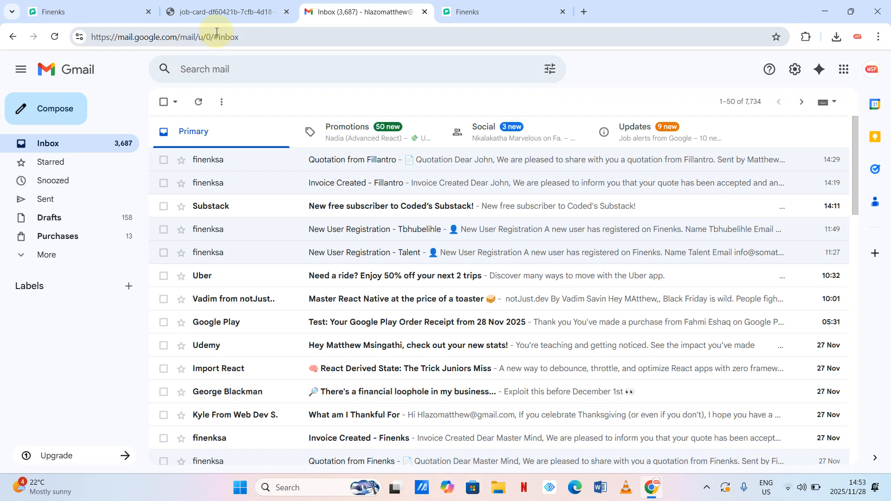
{"action": "left_click", "coordinate": [119, 9]}
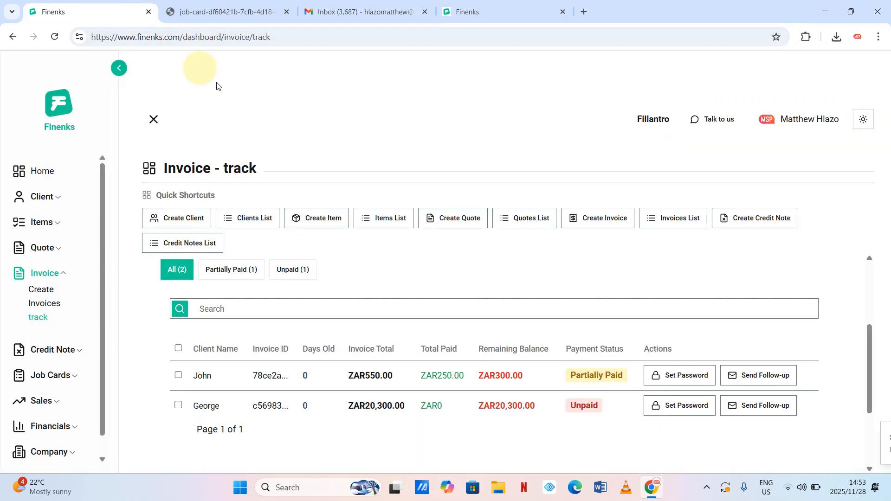
{"action": "scroll", "coordinate": [391, 258], "scroll_direction": "down", "scroll_amount": 2}
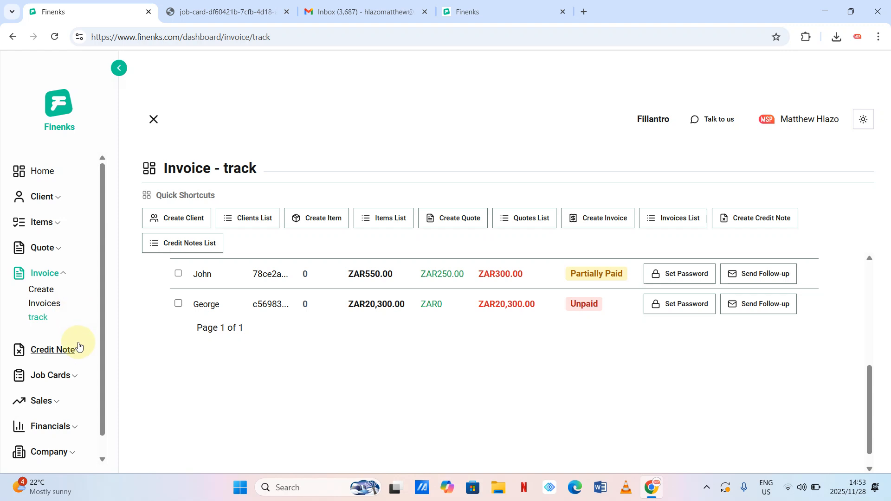
- Open the Sales report in Finenks
{"action": "left_click", "coordinate": [49, 401]}
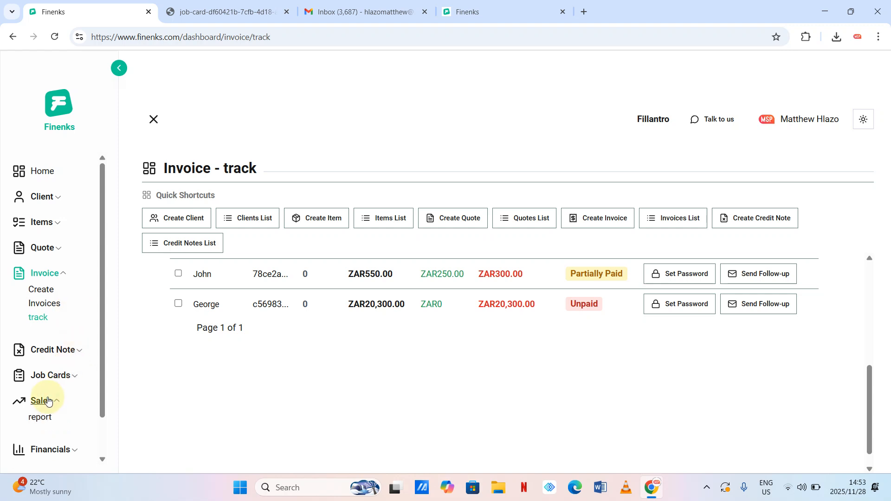
{"action": "scroll", "coordinate": [88, 386], "scroll_direction": "down", "scroll_amount": 1}
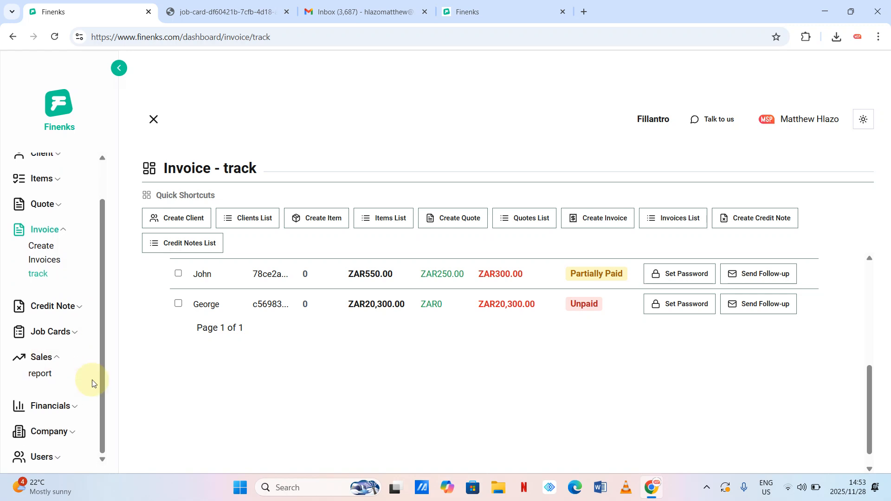
{"action": "left_click", "coordinate": [39, 379]}
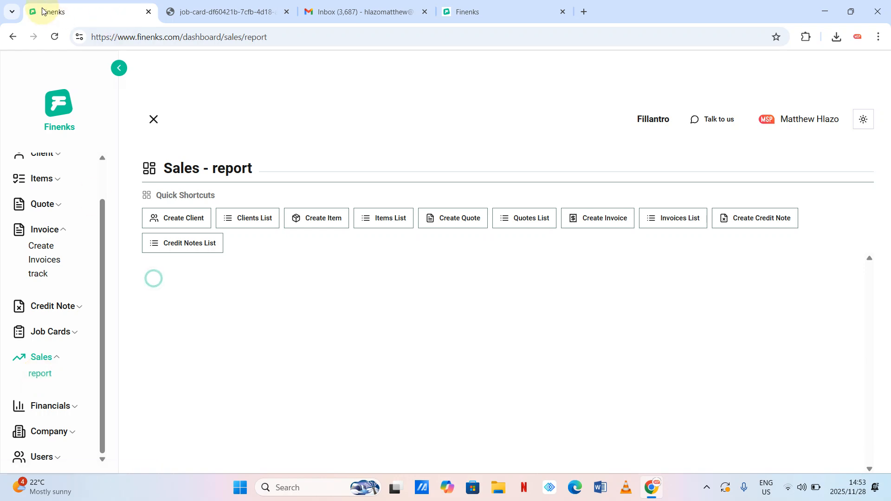
- Check the Gmail inbox and the downloaded job card PDF, then return to the Sales report
{"action": "left_click", "coordinate": [362, 7]}
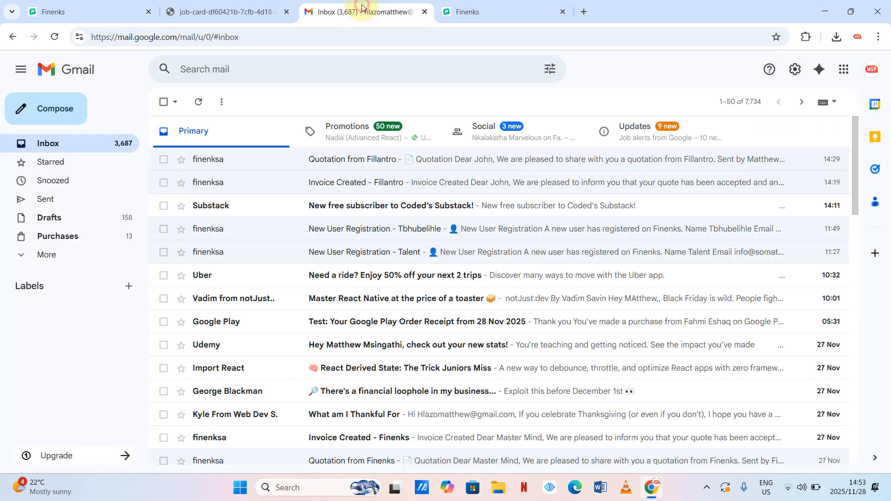
{"action": "left_click", "coordinate": [358, 31]}
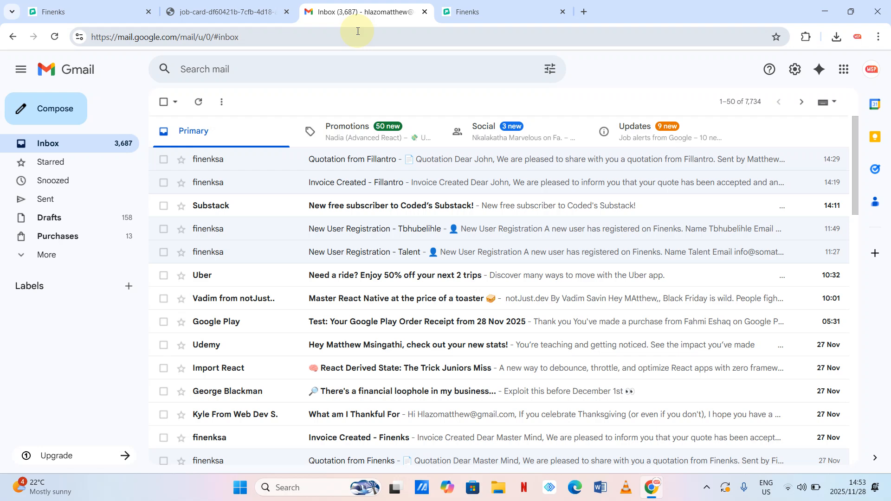
{"action": "left_click", "coordinate": [335, 36]}
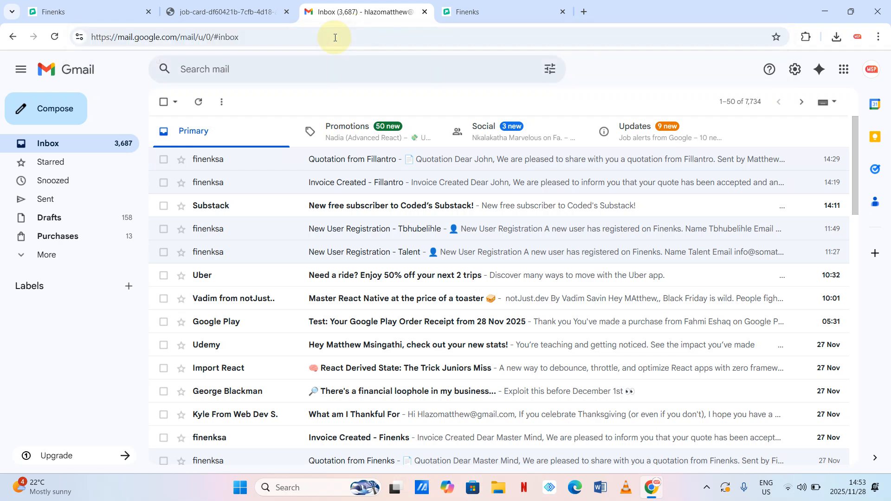
{"action": "left_click", "coordinate": [263, 18]}
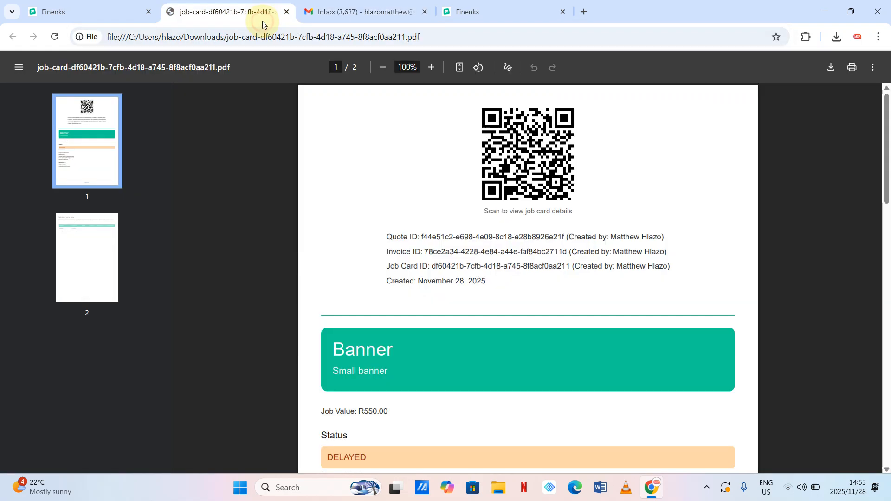
{"action": "left_click", "coordinate": [120, 8]}
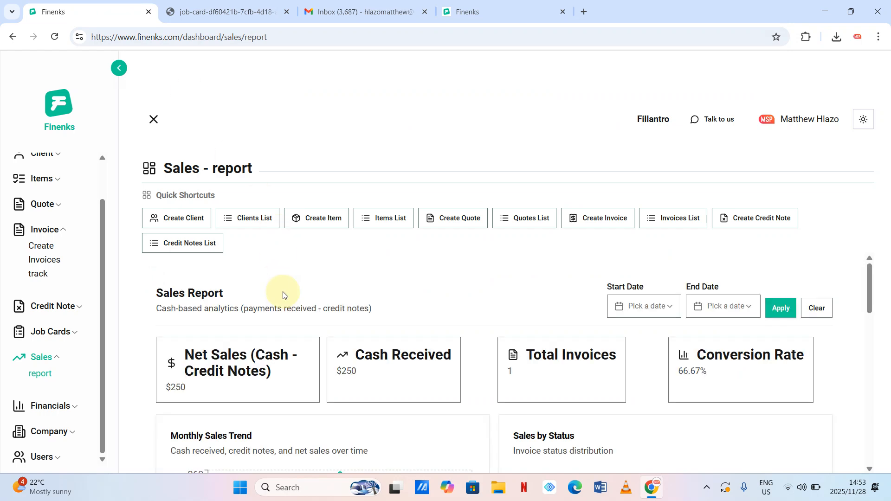
- Review the Sales report from $250 net sales down to top client John and top item Logo
{"action": "scroll", "coordinate": [294, 324], "scroll_direction": "down", "scroll_amount": 2}
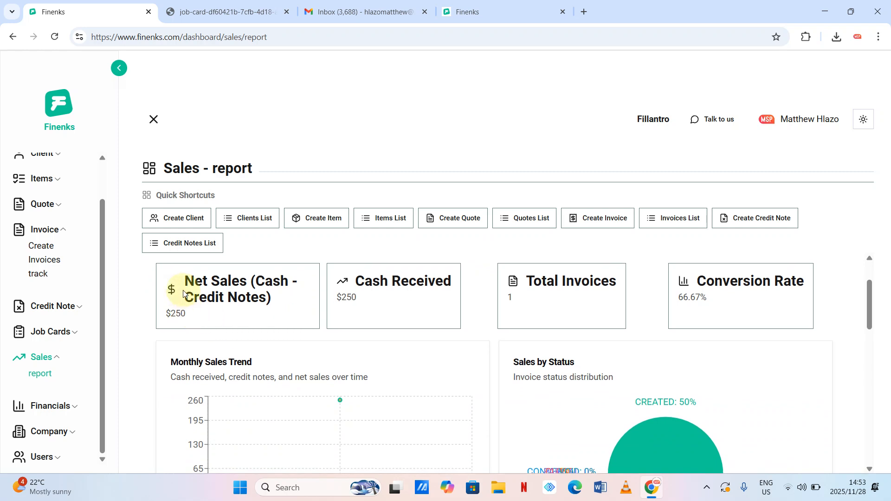
{"action": "scroll", "coordinate": [265, 310], "scroll_direction": "up", "scroll_amount": 1}
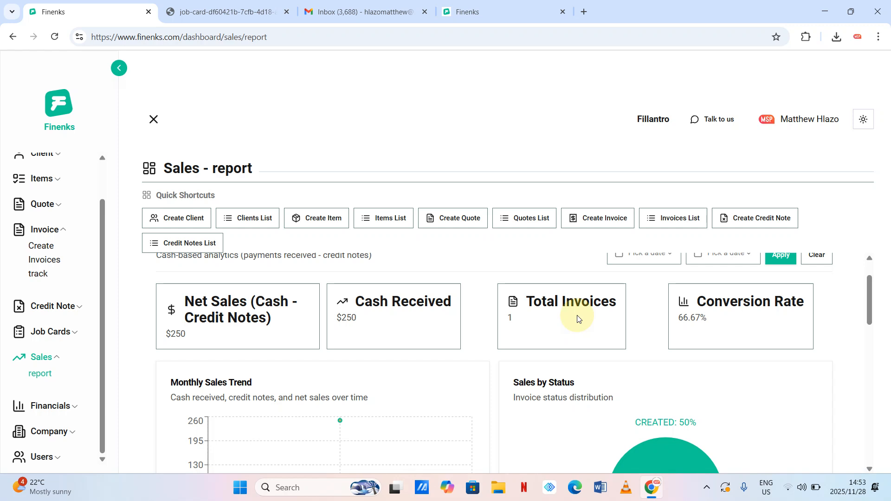
{"action": "scroll", "coordinate": [676, 353], "scroll_direction": "up", "scroll_amount": 1}
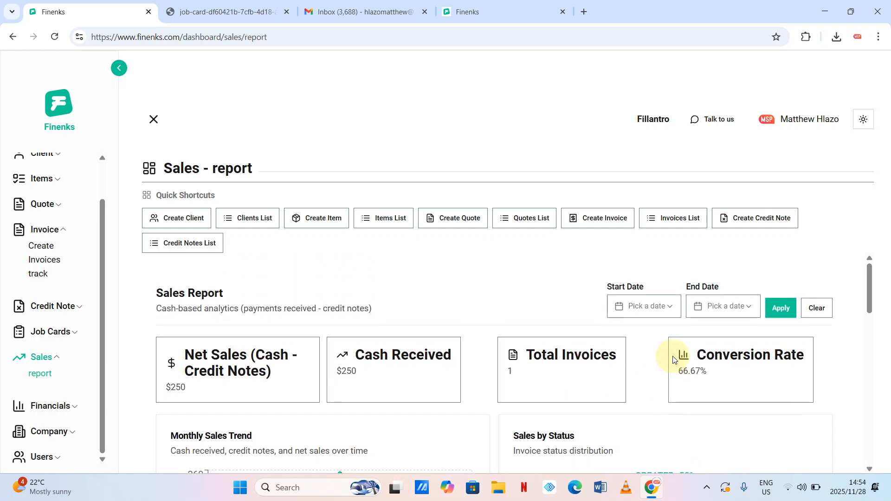
{"action": "scroll", "coordinate": [674, 360], "scroll_direction": "down", "scroll_amount": 3}
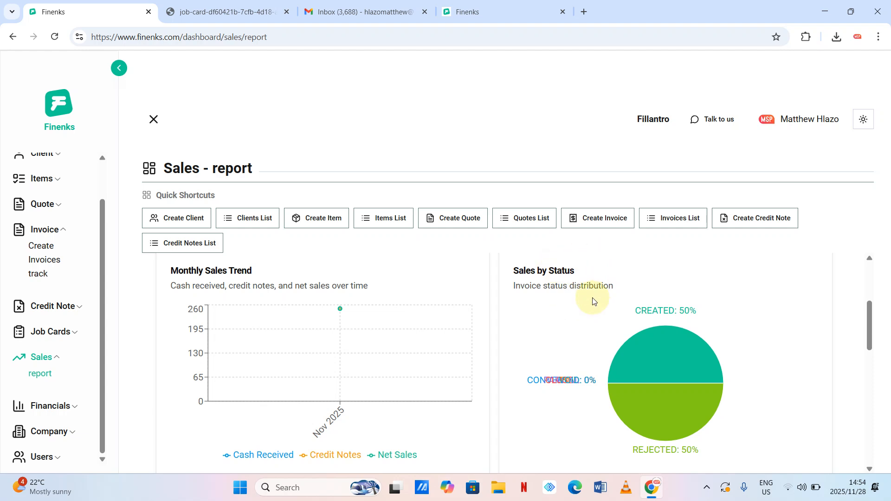
{"action": "scroll", "coordinate": [601, 350], "scroll_direction": "down", "scroll_amount": 4}
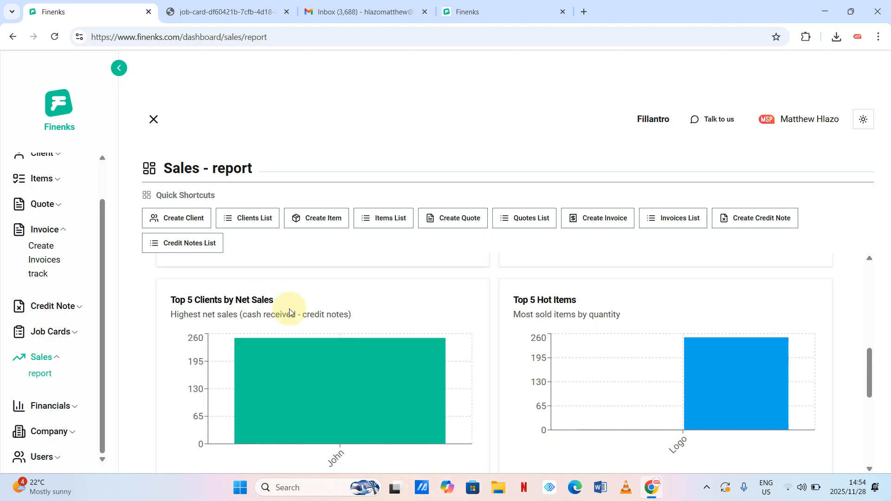
{"action": "scroll", "coordinate": [288, 308], "scroll_direction": "down", "scroll_amount": 2}
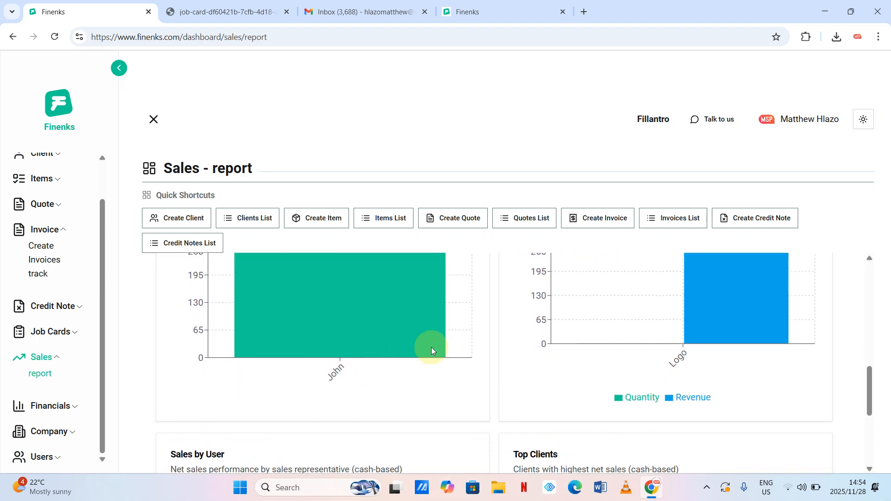
{"action": "scroll", "coordinate": [431, 347], "scroll_direction": "up", "scroll_amount": 3}
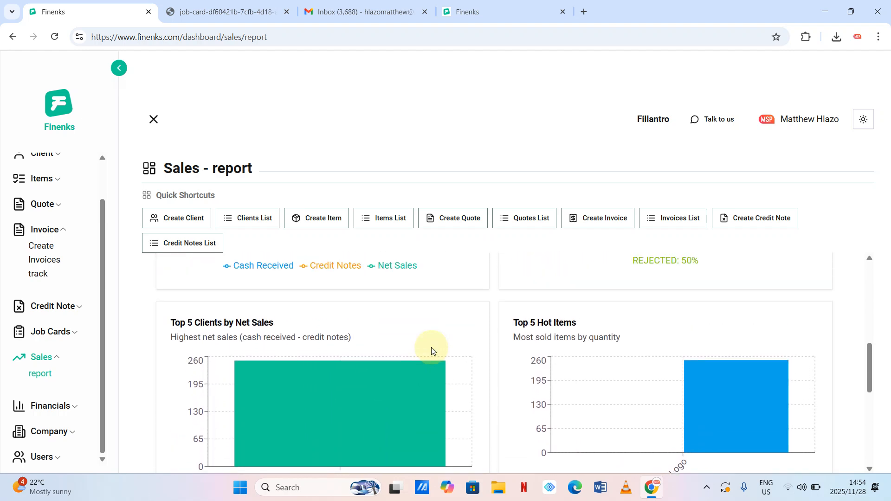
{"action": "mouse_move", "coordinate": [637, 369]}
{"action": "scroll", "coordinate": [637, 369], "scroll_direction": "down", "scroll_amount": 2}
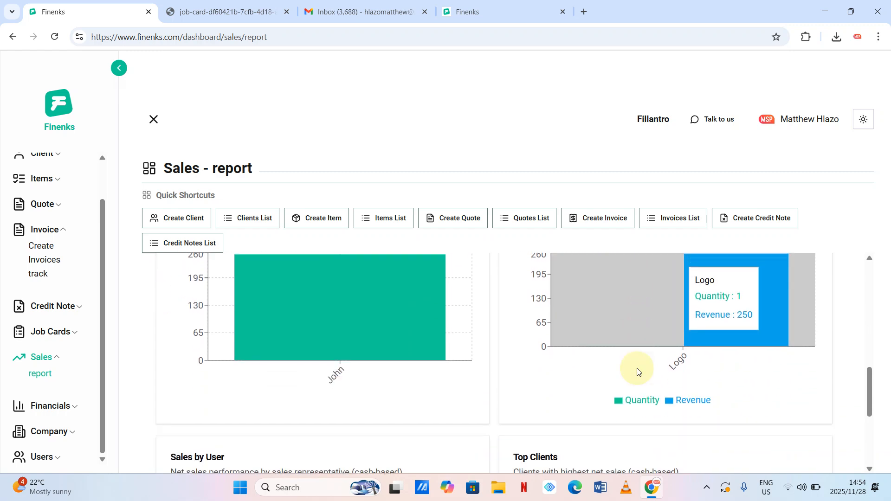
{"action": "scroll", "coordinate": [637, 371], "scroll_direction": "down", "scroll_amount": 3}
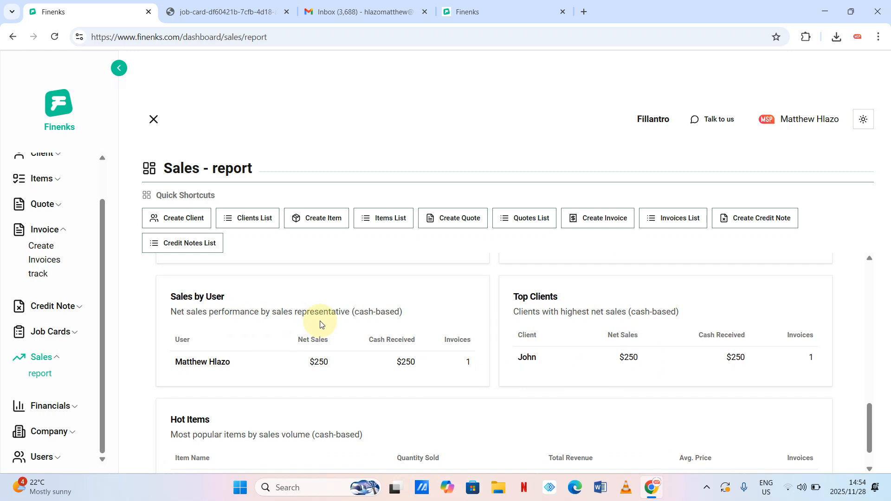
{"action": "scroll", "coordinate": [321, 321], "scroll_direction": "down", "scroll_amount": 1}
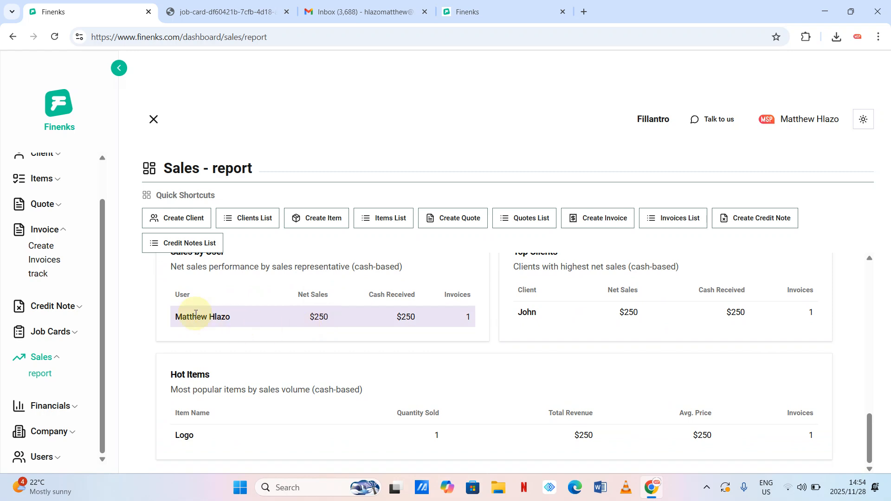
{"action": "scroll", "coordinate": [195, 314], "scroll_direction": "up", "scroll_amount": 1}
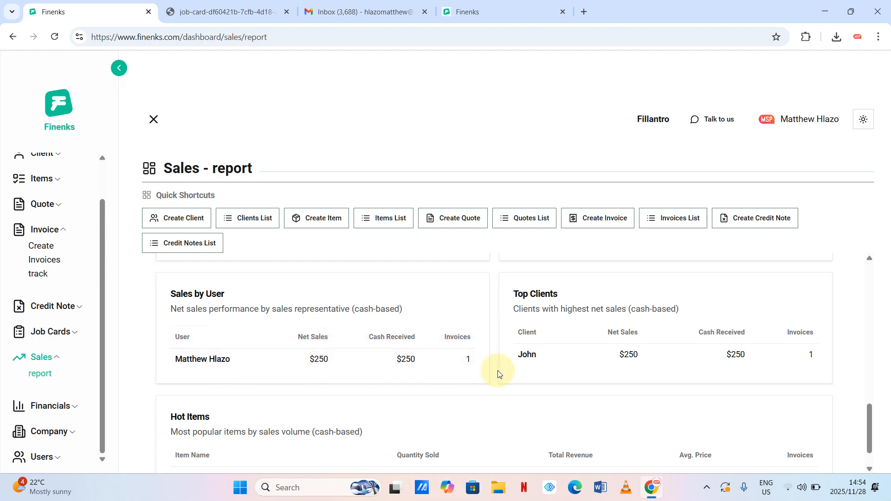
{"action": "scroll", "coordinate": [499, 372], "scroll_direction": "down", "scroll_amount": 1}
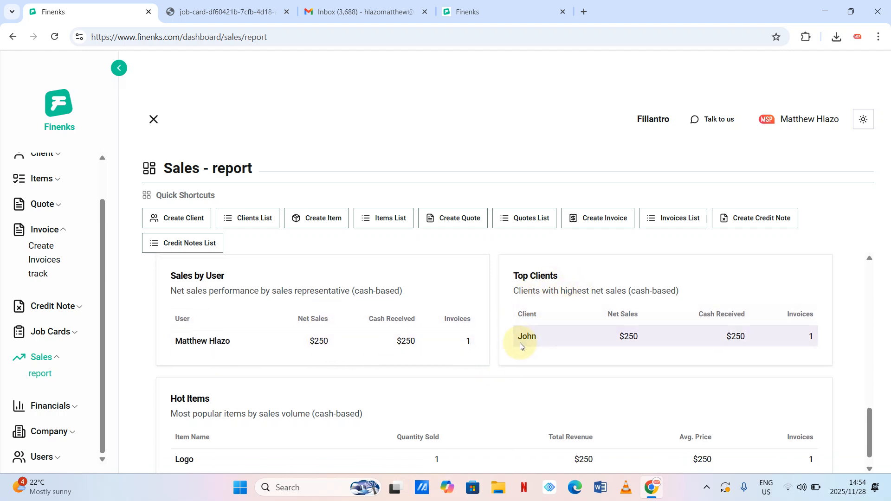
{"action": "scroll", "coordinate": [634, 340], "scroll_direction": "down", "scroll_amount": 1}
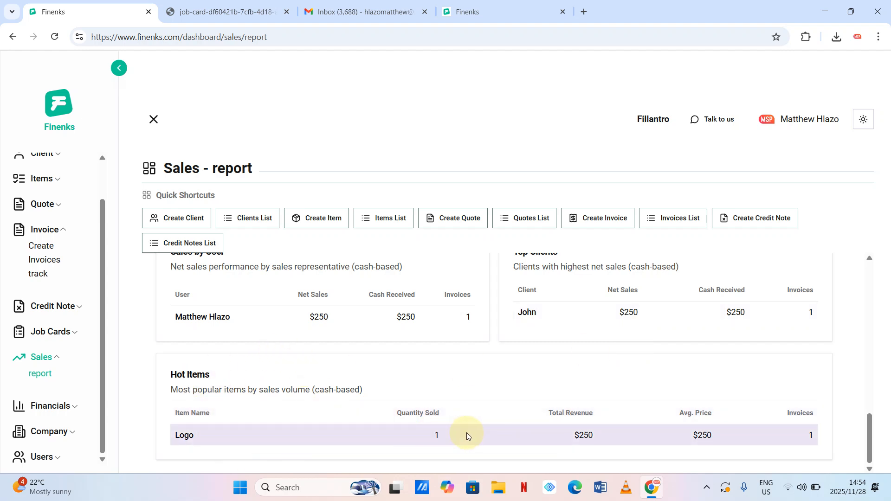
{"action": "scroll", "coordinate": [467, 433], "scroll_direction": "up", "scroll_amount": 3}
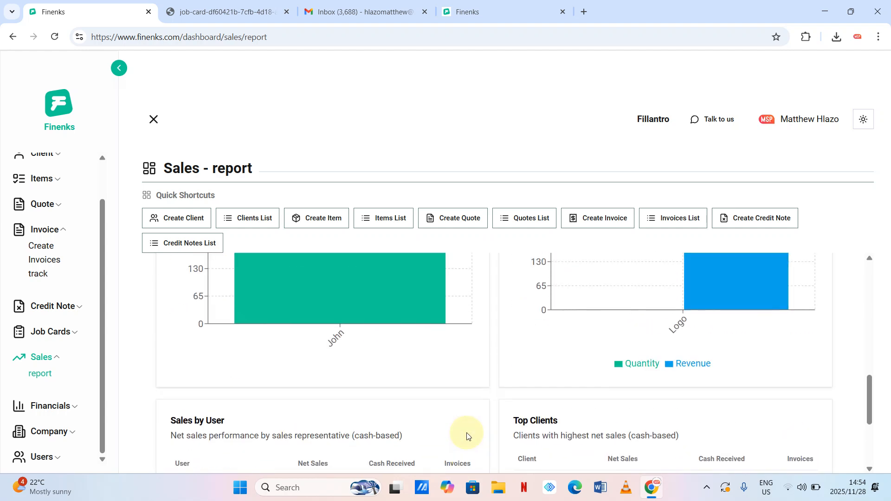
{"action": "left_click", "coordinate": [72, 405]}
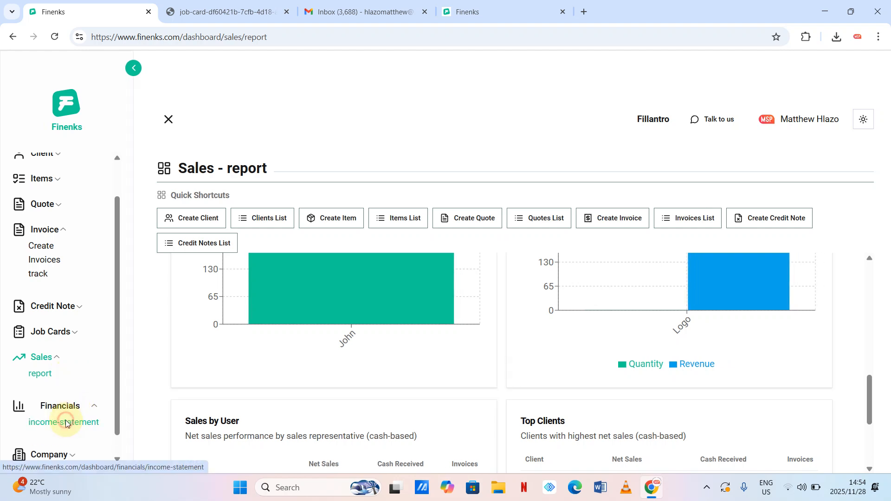
- Open the income statement and check $250.00 revenue, $0.00 expenses and $250.00 net income
{"action": "left_click", "coordinate": [67, 422]}
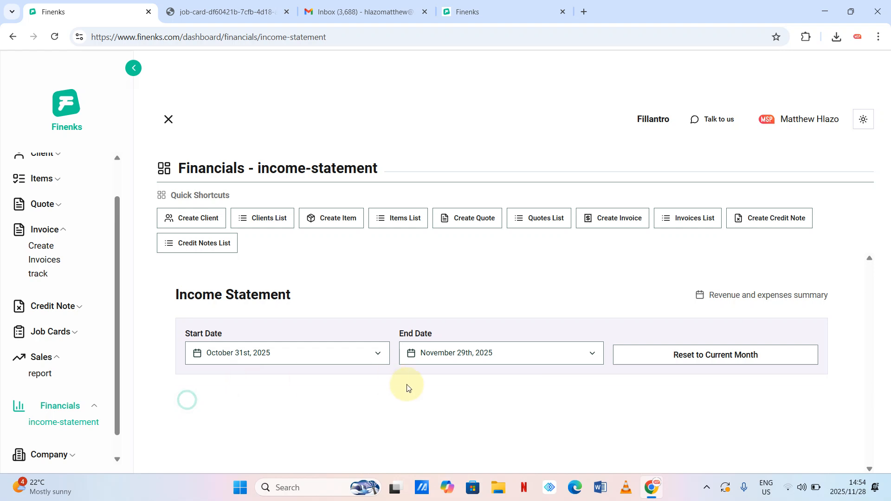
{"action": "scroll", "coordinate": [408, 388], "scroll_direction": "down", "scroll_amount": 2}
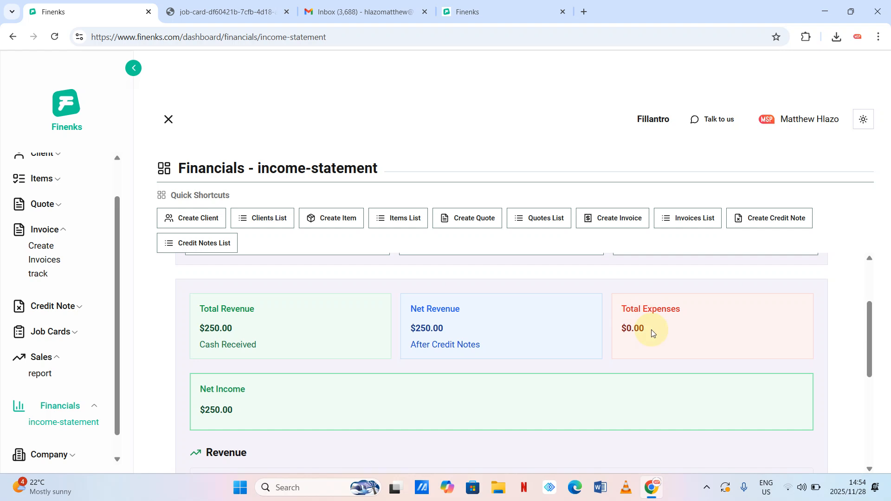
{"action": "scroll", "coordinate": [626, 356], "scroll_direction": "down", "scroll_amount": 5}
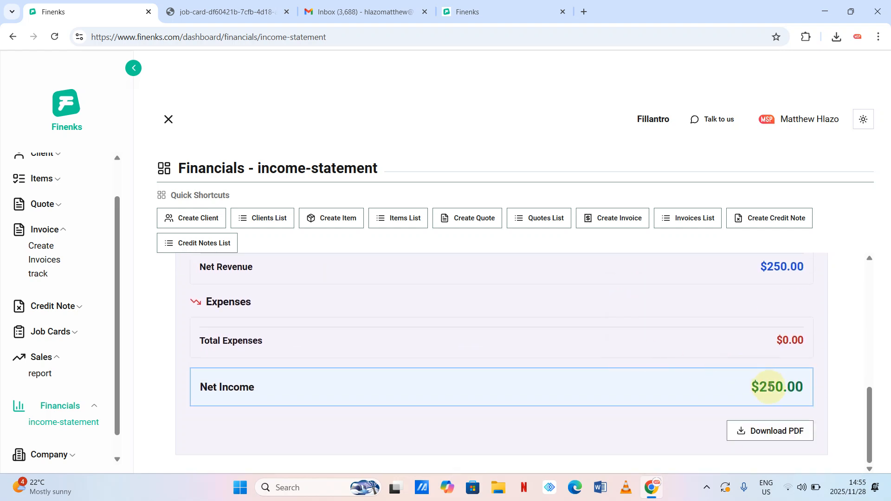
{"action": "scroll", "coordinate": [80, 359], "scroll_direction": "down", "scroll_amount": 1}
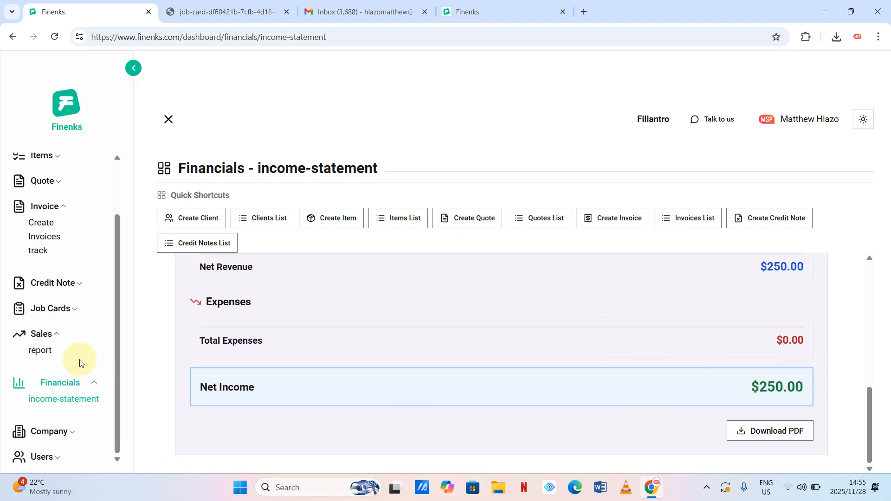
{"action": "left_click", "coordinate": [75, 428]}
{"action": "scroll", "coordinate": [77, 431], "scroll_direction": "down", "scroll_amount": 2}
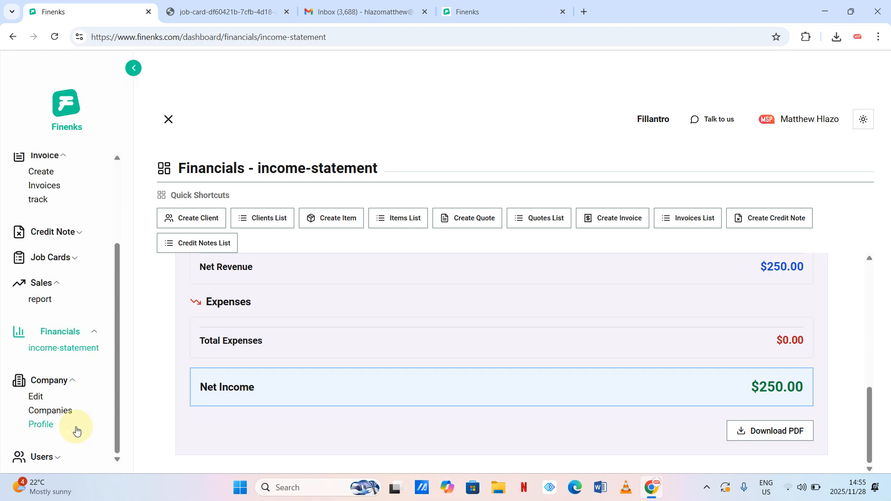
- Open the My Companies list, then open a new Chrome tab
{"action": "left_click", "coordinate": [54, 412]}
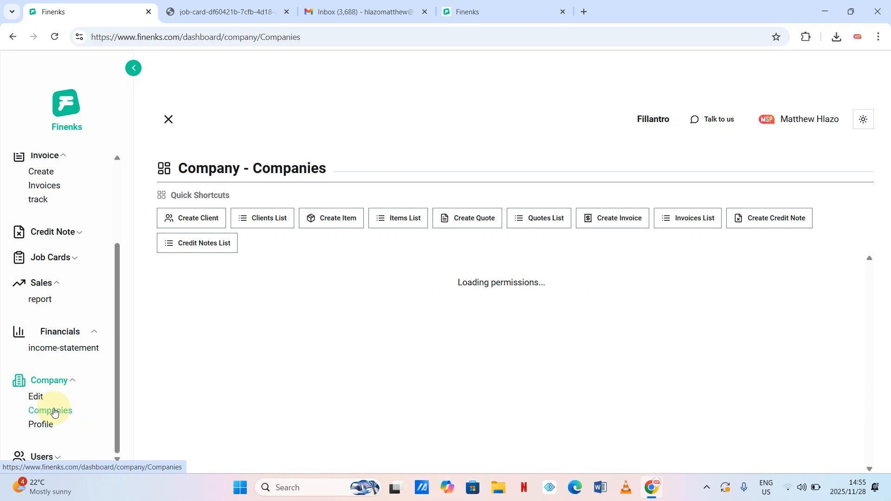
{"action": "left_click", "coordinate": [589, 11]}
- Search Google Images for 'logo'
{"action": "left_click", "coordinate": [247, 37]}
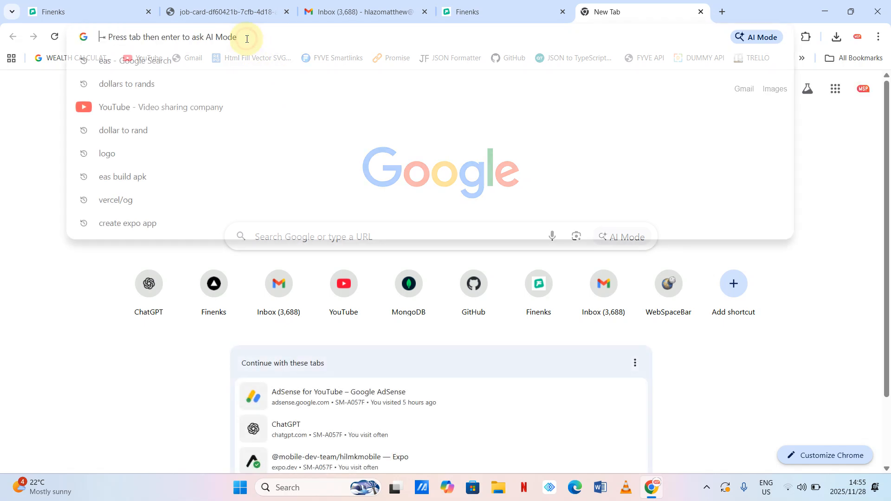
{"action": "type", "text": "logo"}
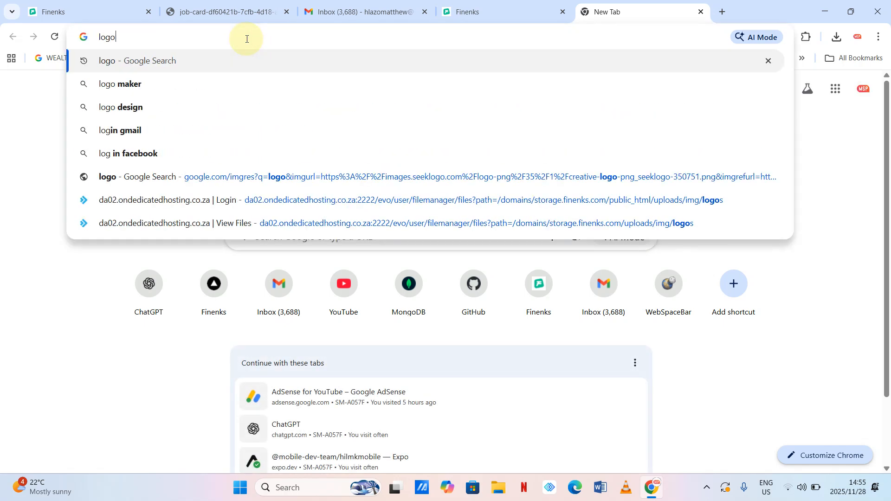
{"action": "key", "text": "Return"}
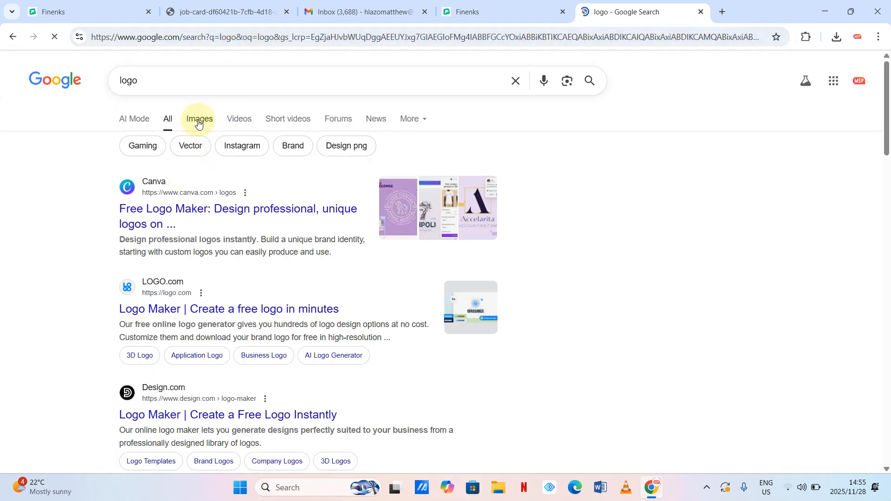
{"action": "left_click", "coordinate": [198, 121]}
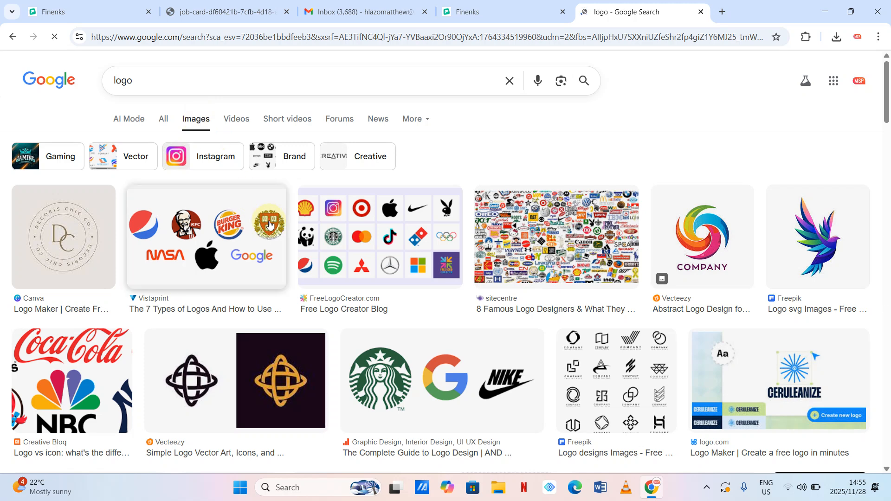
- Preview the Vecteezy abstract COMPANY logo and copy its image address
{"action": "left_click", "coordinate": [708, 234]}
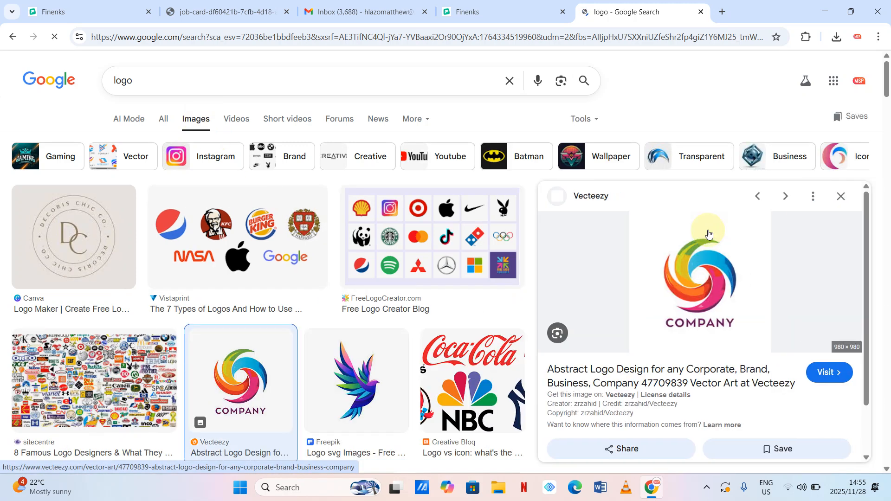
{"action": "right_click", "coordinate": [694, 274]}
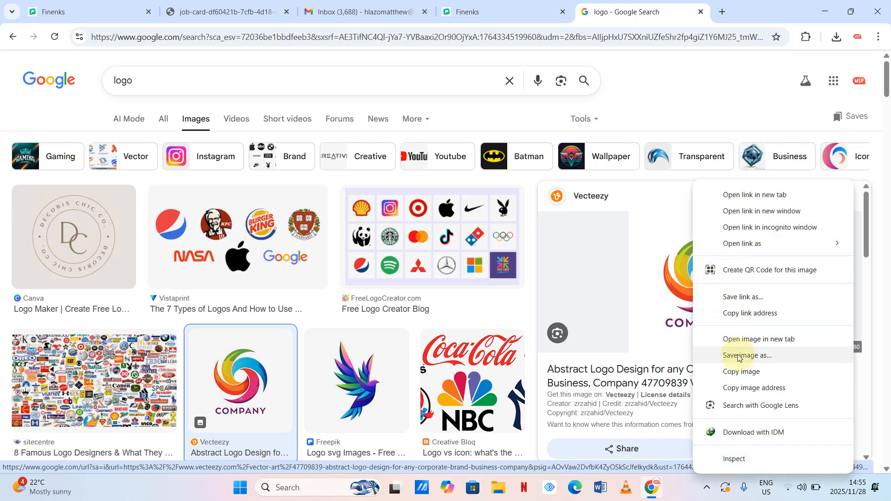
{"action": "left_click", "coordinate": [741, 393]}
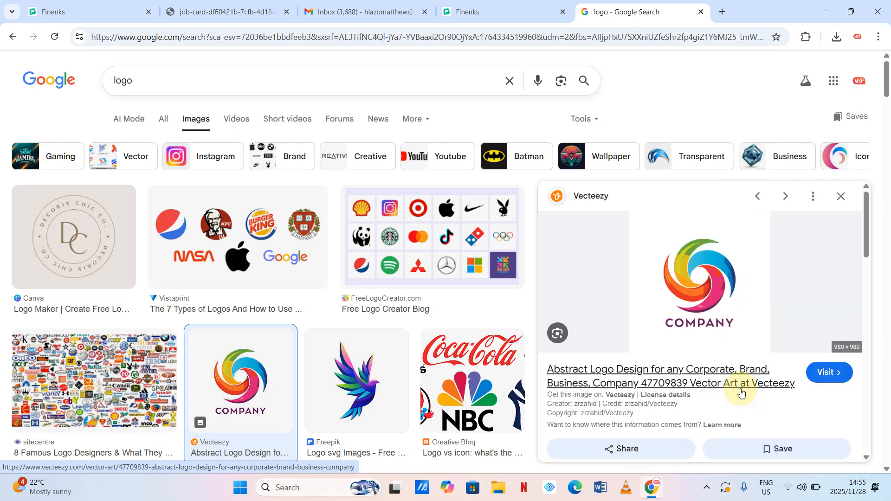
- Paste the copied Vecteezy image URL into Company Logo (URL) and save the company details
{"action": "left_click", "coordinate": [100, 10]}
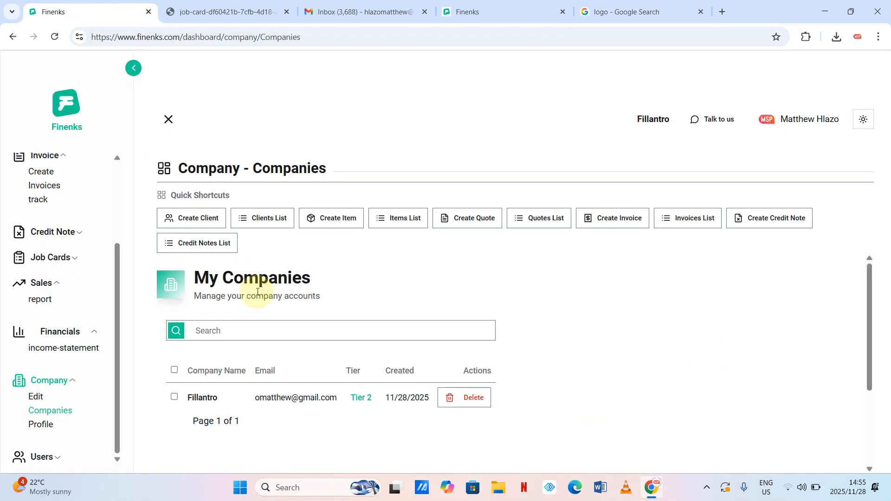
{"action": "scroll", "coordinate": [221, 409], "scroll_direction": "down", "scroll_amount": 1}
{"action": "scroll", "coordinate": [218, 410], "scroll_direction": "down", "scroll_amount": 1}
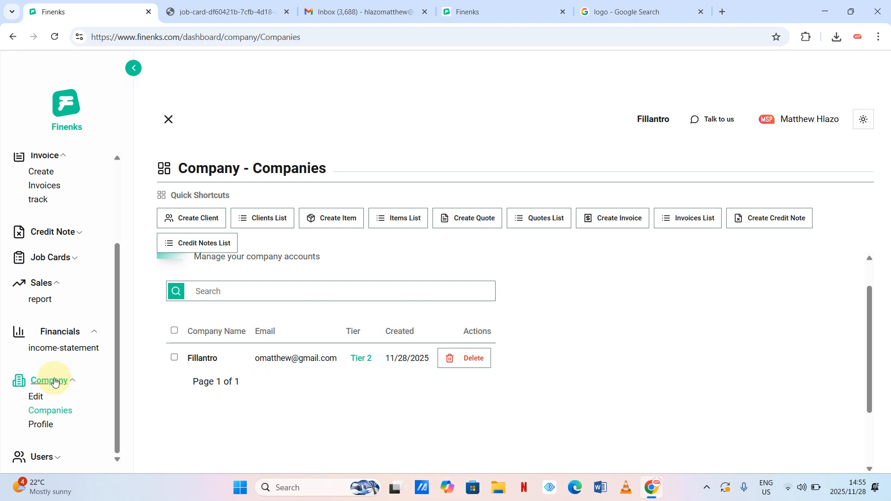
{"action": "left_click", "coordinate": [36, 397]}
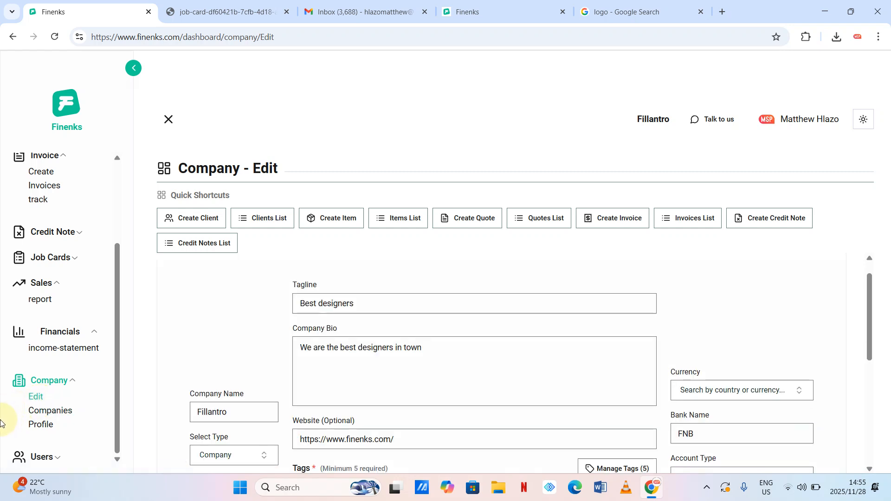
{"action": "scroll", "coordinate": [256, 380], "scroll_direction": "down", "scroll_amount": 4}
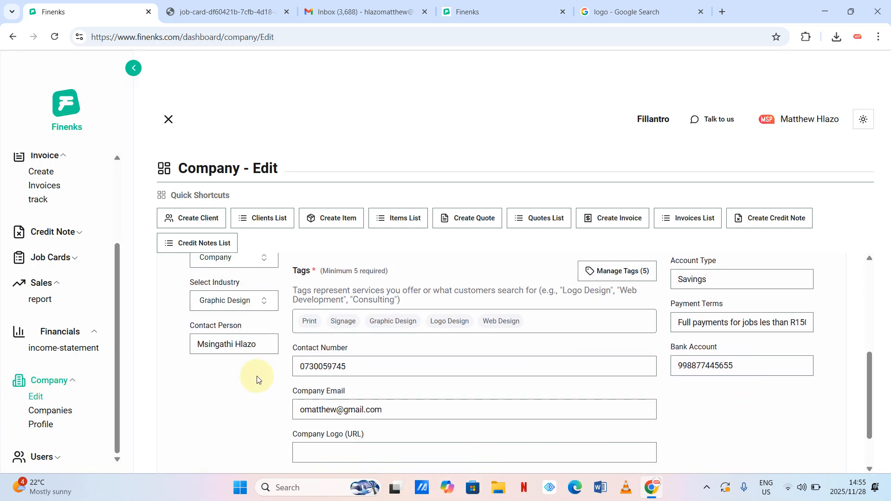
{"action": "scroll", "coordinate": [257, 380], "scroll_direction": "down", "scroll_amount": 1}
{"action": "left_click", "coordinate": [325, 391]}
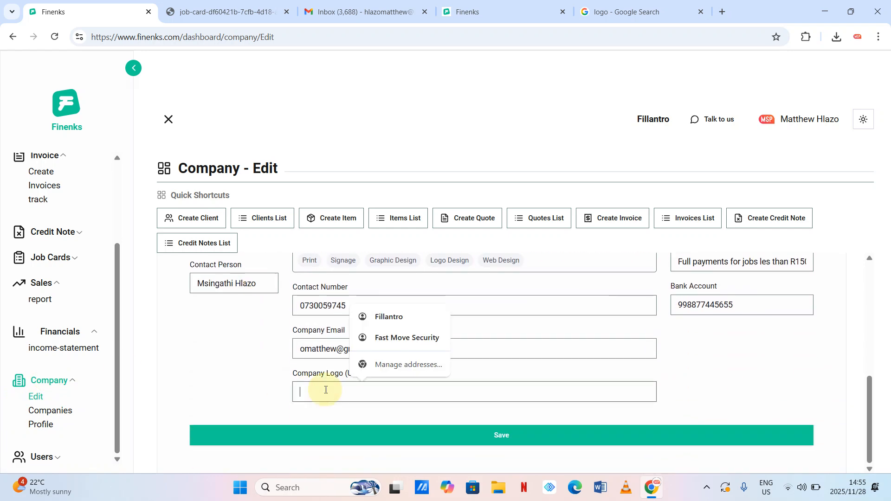
{"action": "key", "text": "ctrl+v"}
{"action": "scroll", "coordinate": [578, 398], "scroll_direction": "up", "scroll_amount": 3}
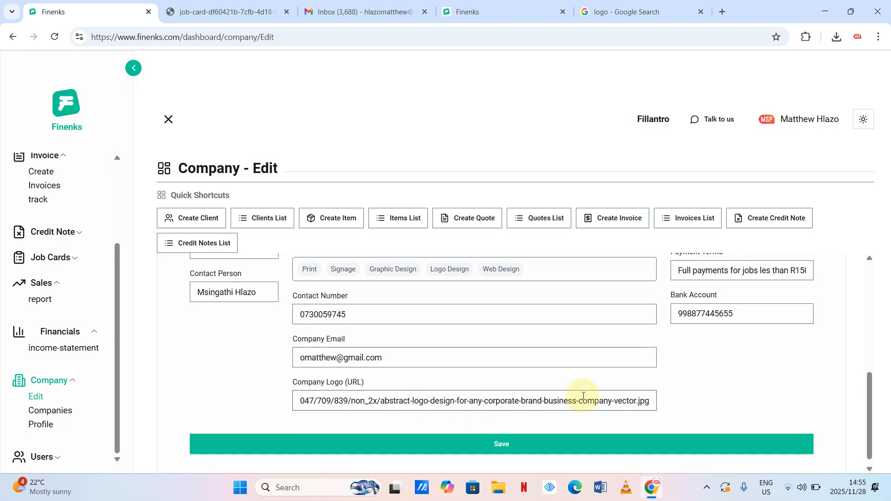
{"action": "scroll", "coordinate": [584, 400], "scroll_direction": "down", "scroll_amount": 3}
{"action": "left_click", "coordinate": [541, 441]}
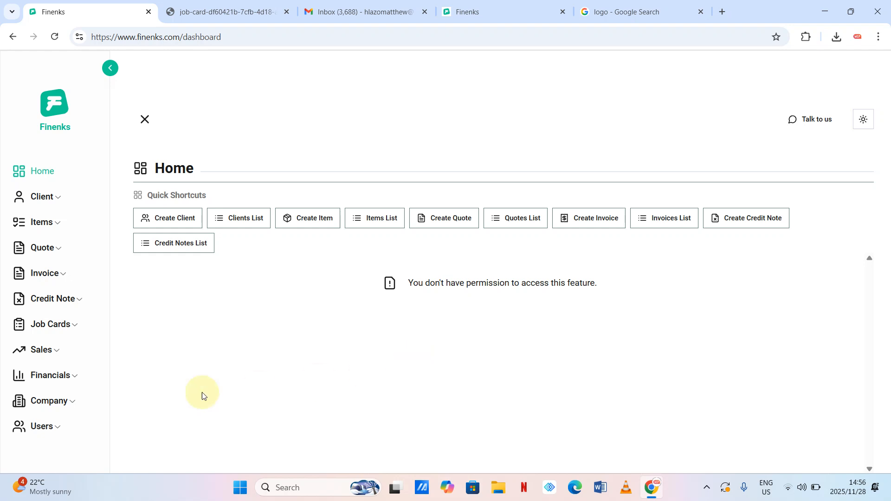
- Expand the Users menu to reach the Create User page
{"action": "left_click", "coordinate": [58, 432]}
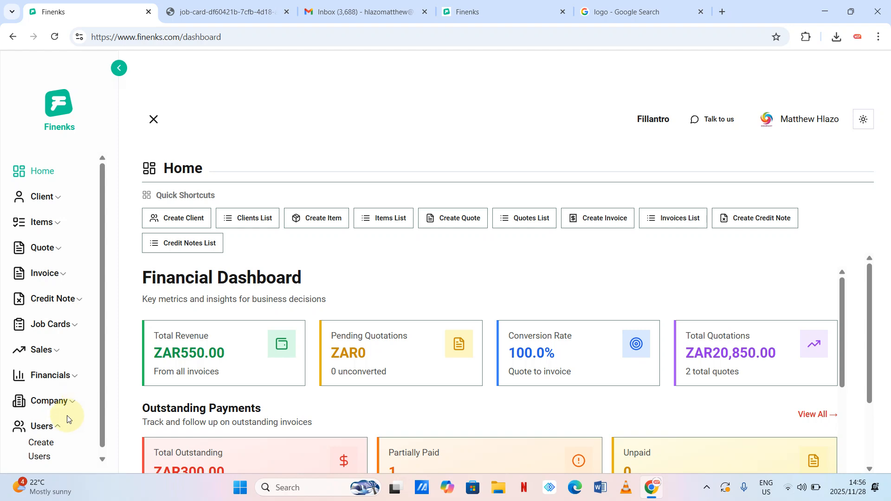
{"action": "scroll", "coordinate": [56, 431], "scroll_direction": "down", "scroll_amount": 1}
- Open the Create User form and switch it to the Invite User via Email form
{"action": "left_click", "coordinate": [47, 441]}
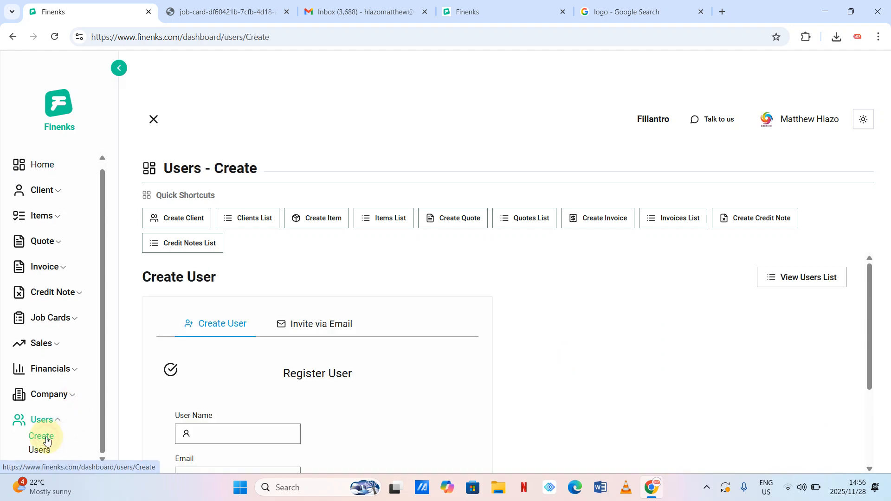
{"action": "scroll", "coordinate": [284, 339], "scroll_direction": "down", "scroll_amount": 2}
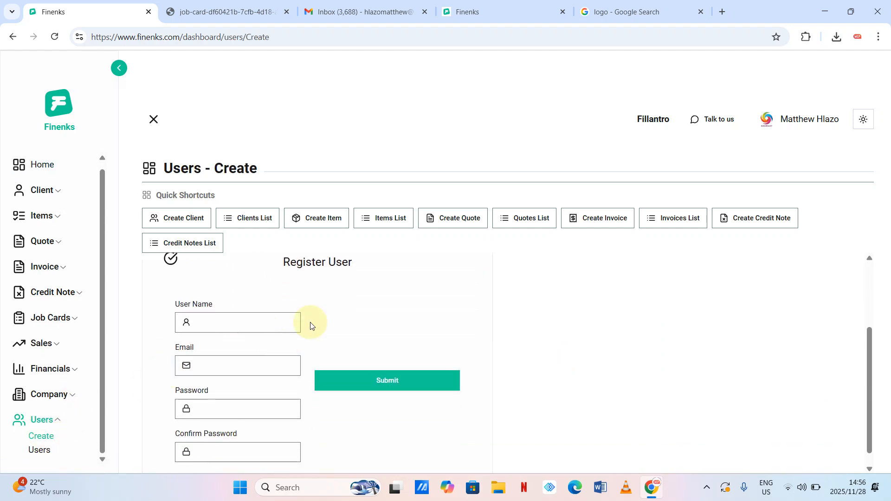
{"action": "scroll", "coordinate": [310, 325], "scroll_direction": "down", "scroll_amount": 1}
{"action": "scroll", "coordinate": [310, 325], "scroll_direction": "up", "scroll_amount": 3}
{"action": "left_click", "coordinate": [334, 324]}
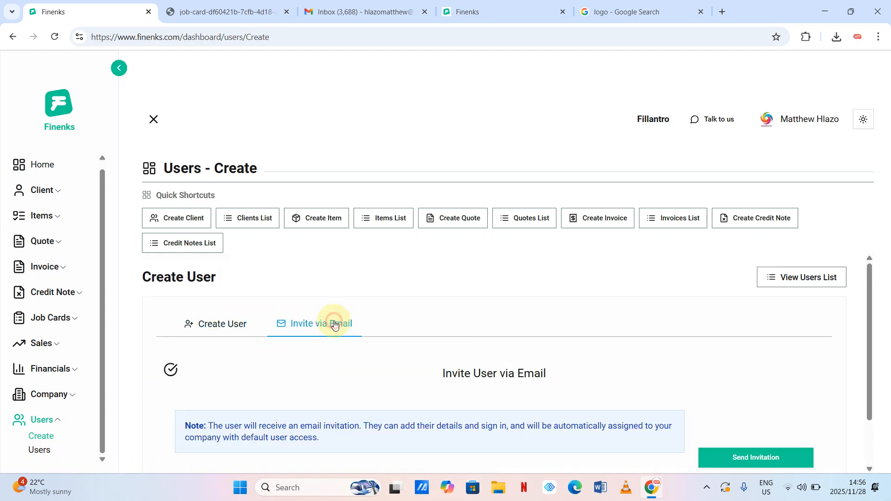
{"action": "scroll", "coordinate": [334, 324], "scroll_direction": "down", "scroll_amount": 1}
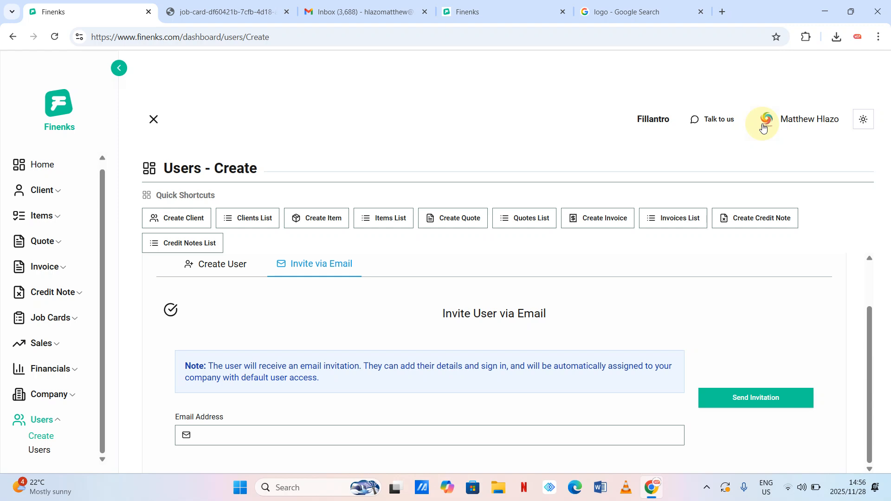
{"action": "left_click", "coordinate": [52, 241]}
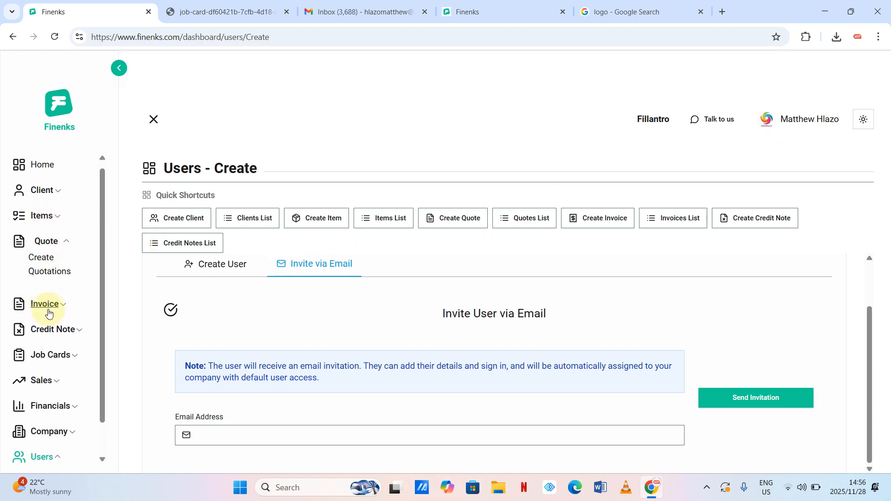
- From Invoice > track > Invoices, open the PDF preview of the 550 partially paid ZAR invoice
{"action": "left_click", "coordinate": [55, 306]}
{"action": "left_click", "coordinate": [55, 343]}
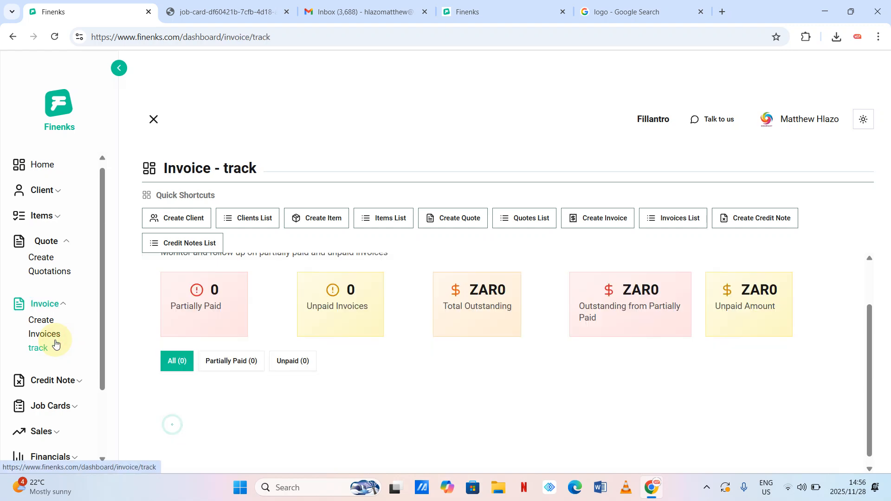
{"action": "left_click", "coordinate": [56, 338]}
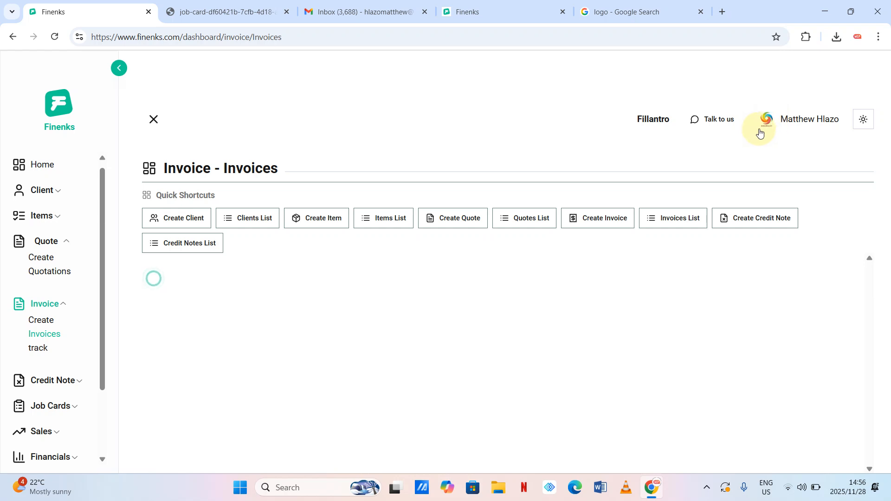
{"action": "scroll", "coordinate": [689, 279], "scroll_direction": "down", "scroll_amount": 2}
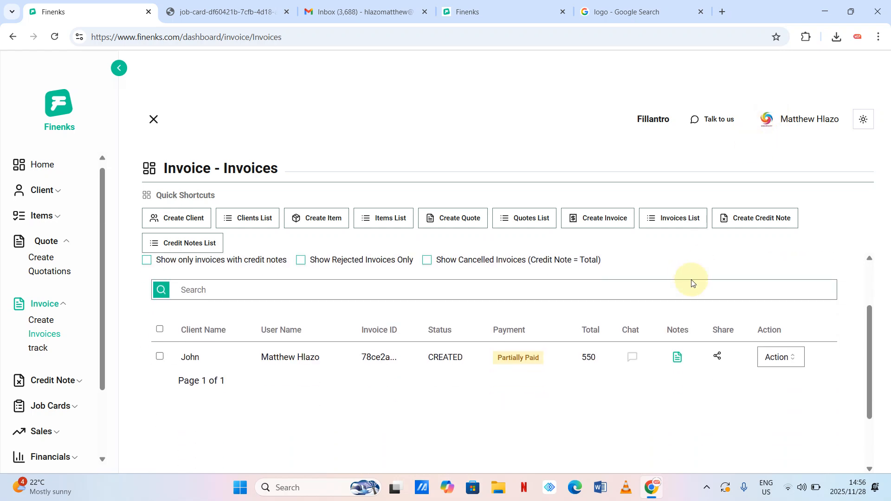
{"action": "left_click", "coordinate": [780, 357]}
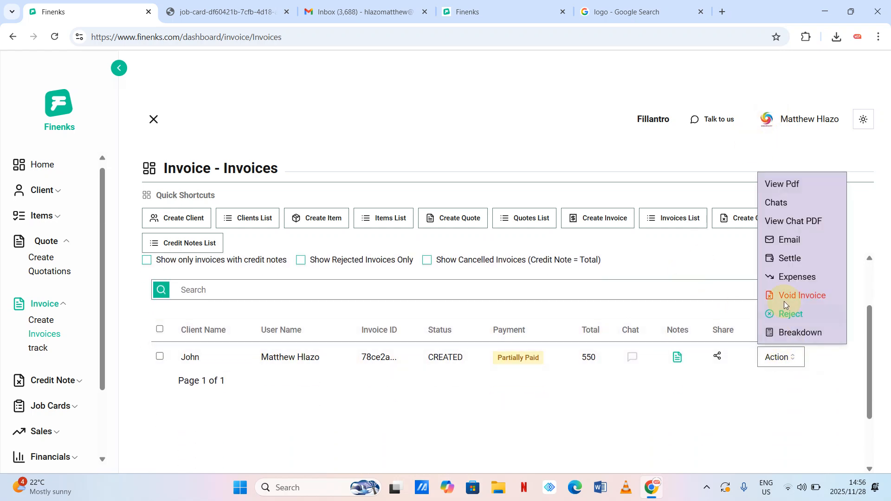
{"action": "left_click", "coordinate": [796, 184]}
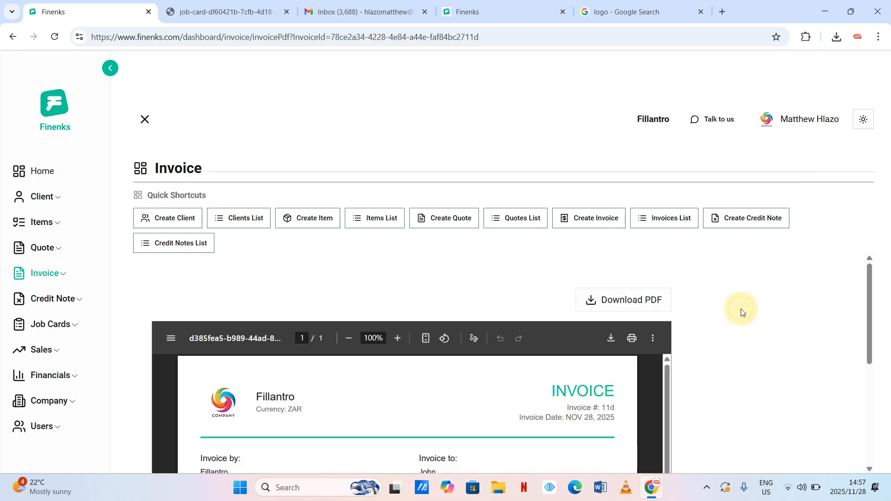
- Scroll through the invoice PDF to check the new logo and the ZAR 500.00 total after the credit note
{"action": "scroll", "coordinate": [741, 312], "scroll_direction": "down", "scroll_amount": 3}
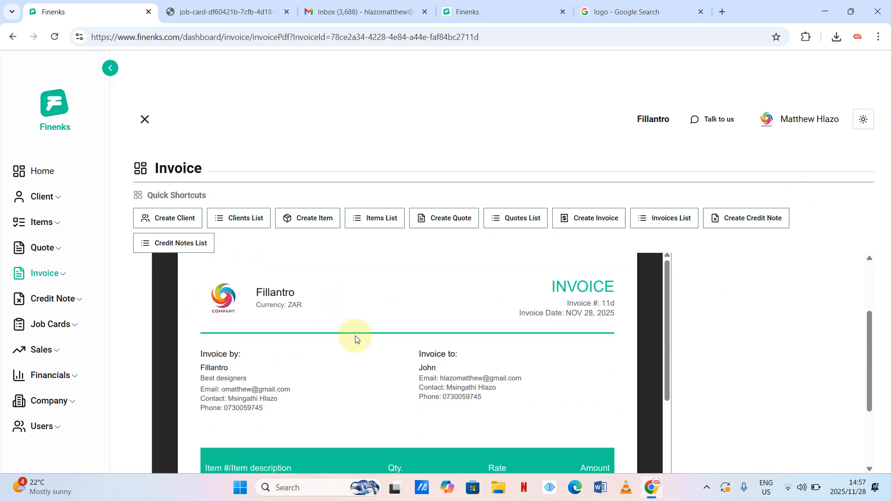
{"action": "scroll", "coordinate": [356, 340], "scroll_direction": "down", "scroll_amount": 8}
{"action": "scroll", "coordinate": [356, 340], "scroll_direction": "up", "scroll_amount": 5}
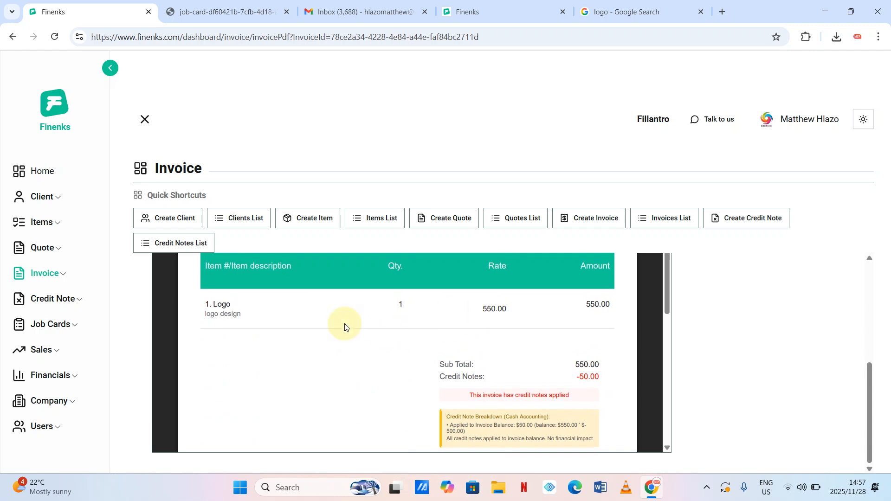
{"action": "scroll", "coordinate": [344, 326], "scroll_direction": "up", "scroll_amount": 5}
{"action": "scroll", "coordinate": [325, 339], "scroll_direction": "down", "scroll_amount": 8}
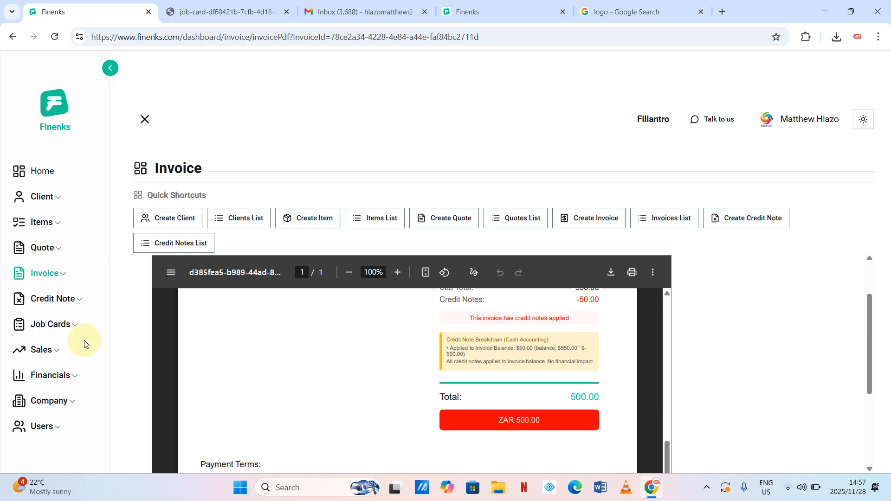
- Go back to the Home Financial Dashboard showing ZAR550.00 total revenue
{"action": "left_click", "coordinate": [55, 432]}
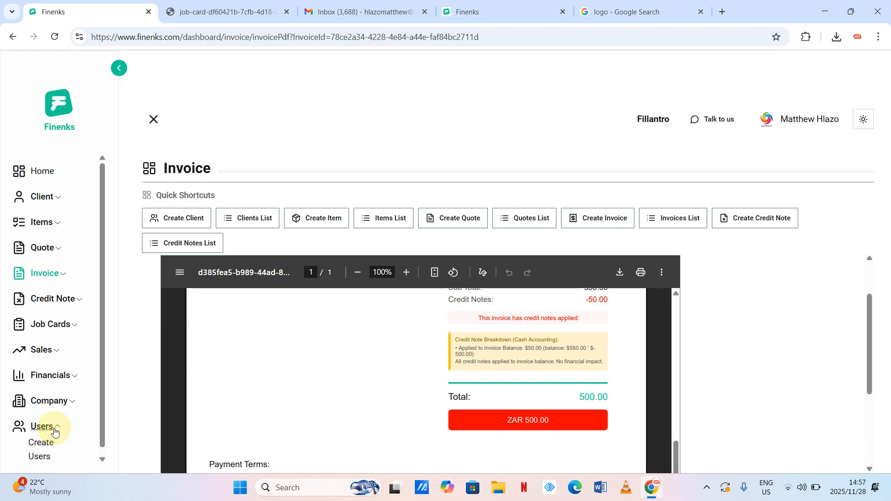
{"action": "scroll", "coordinate": [67, 414], "scroll_direction": "down", "scroll_amount": 2}
{"action": "scroll", "coordinate": [67, 414], "scroll_direction": "up", "scroll_amount": 2}
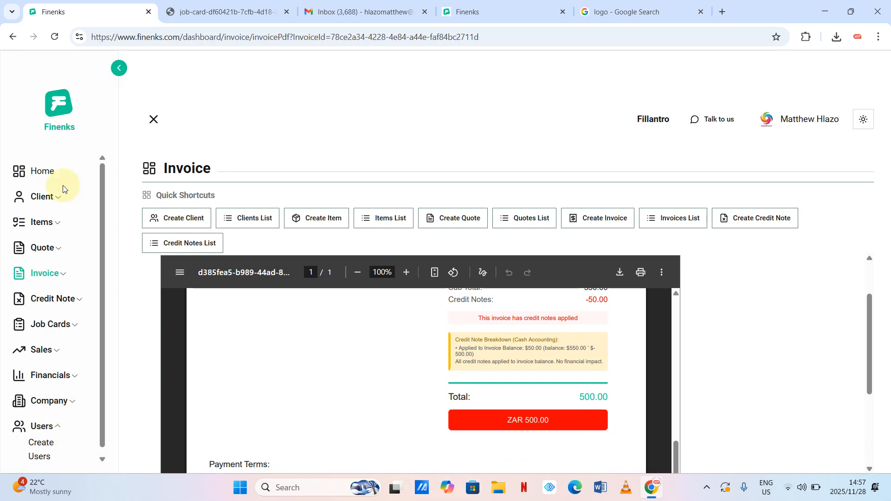
{"action": "left_click", "coordinate": [43, 171]}
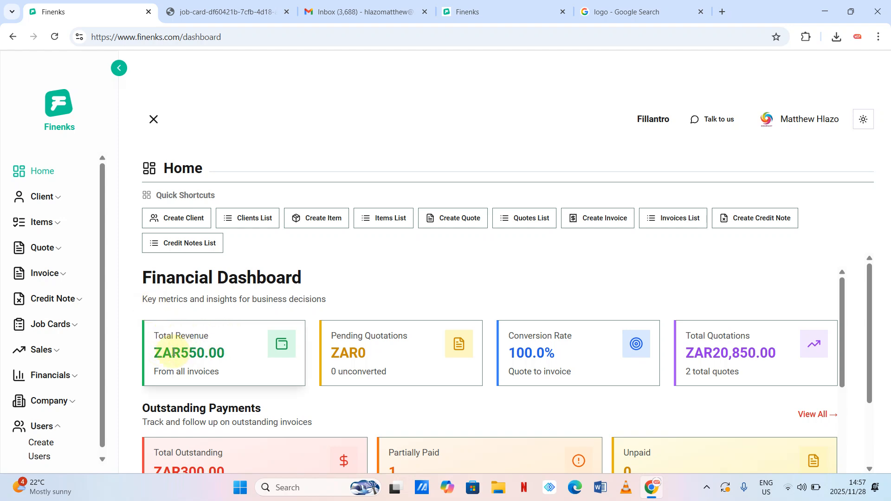
- Open Company > Profile, showing the shareable public profile link with copy and PDF download options
{"action": "scroll", "coordinate": [285, 369], "scroll_direction": "down", "scroll_amount": 2}
{"action": "scroll", "coordinate": [101, 345], "scroll_direction": "down", "scroll_amount": 1}
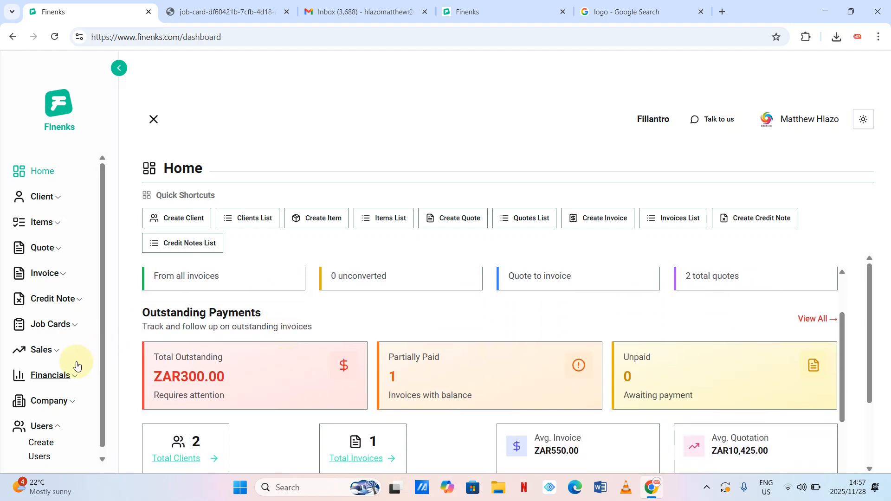
{"action": "left_click", "coordinate": [73, 396]}
{"action": "scroll", "coordinate": [72, 398], "scroll_direction": "down", "scroll_amount": 1}
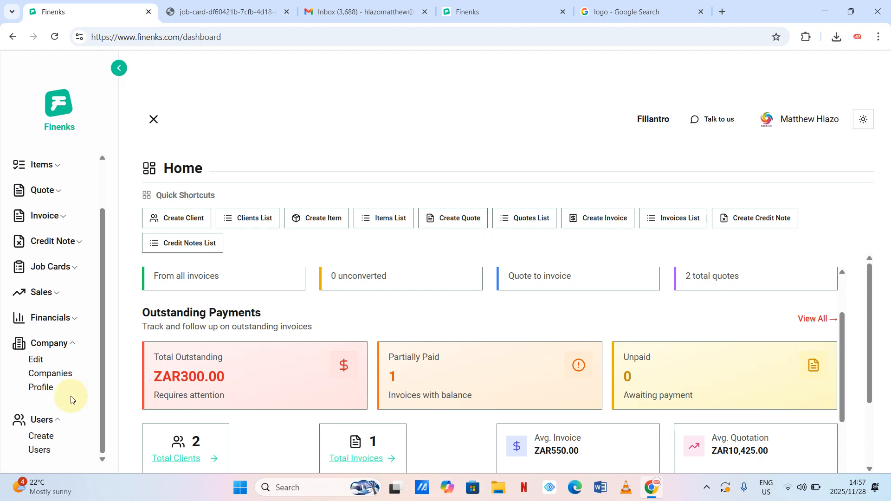
{"action": "left_click", "coordinate": [41, 392]}
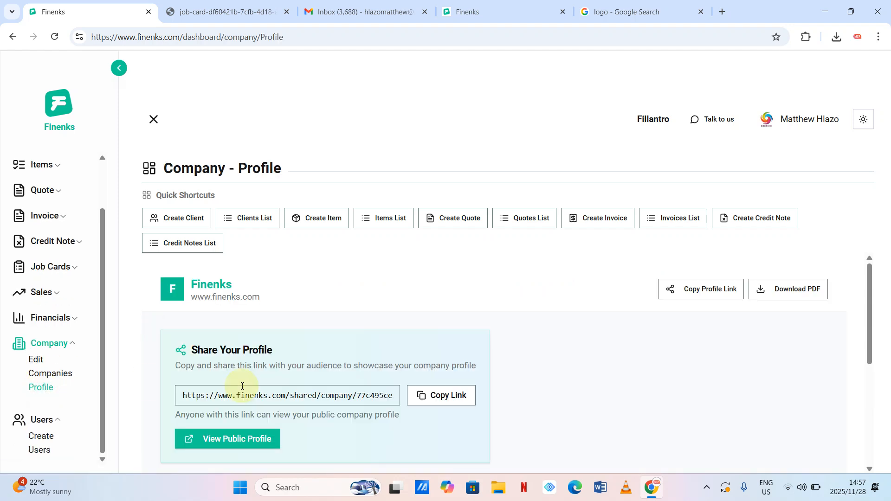
{"action": "scroll", "coordinate": [343, 413], "scroll_direction": "down", "scroll_amount": 1}
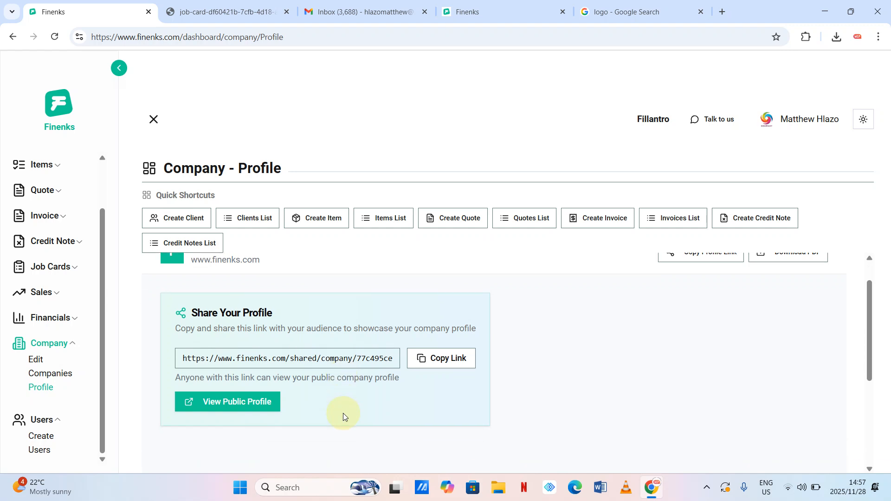
- Open Fillantro's public profile in a new tab, scroll through it, and download the profile PDF
{"action": "left_click", "coordinate": [246, 402]}
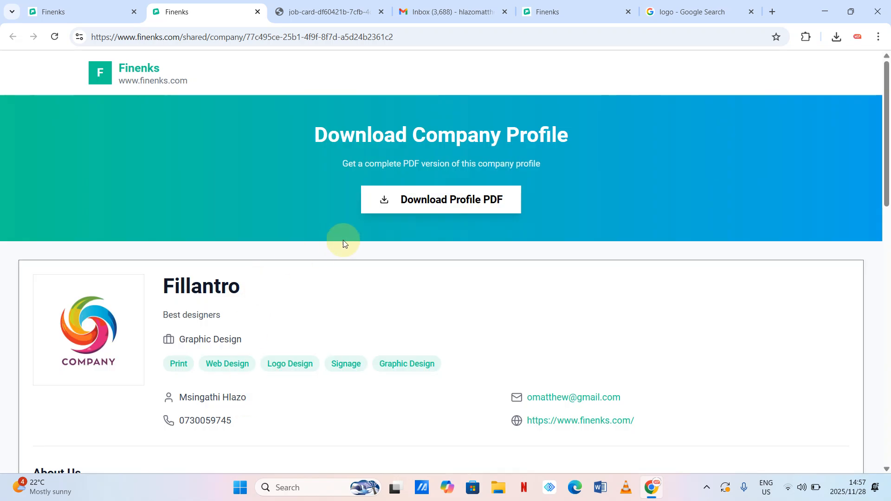
{"action": "scroll", "coordinate": [452, 230], "scroll_direction": "down", "scroll_amount": 2}
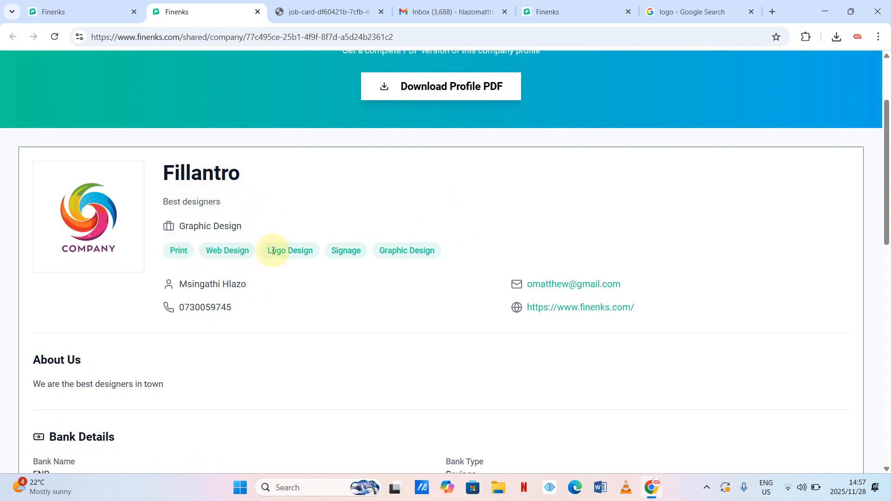
{"action": "scroll", "coordinate": [364, 280], "scroll_direction": "down", "scroll_amount": 2}
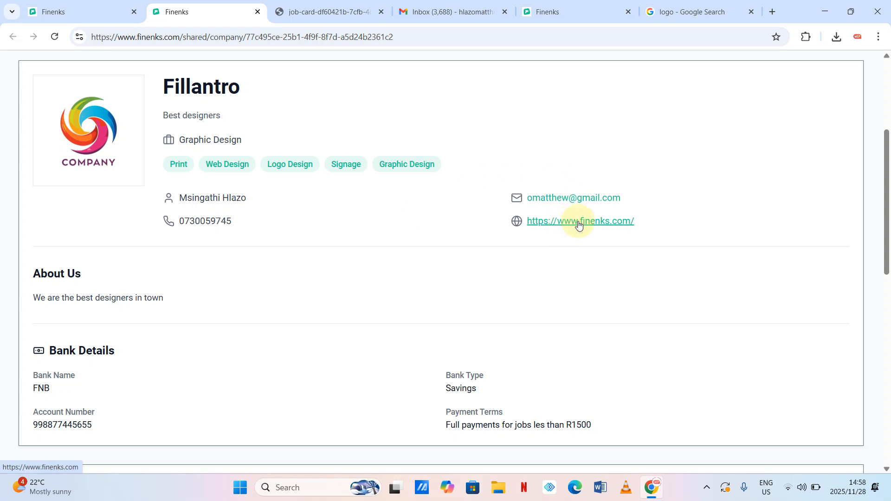
{"action": "scroll", "coordinate": [469, 270], "scroll_direction": "down", "scroll_amount": 2}
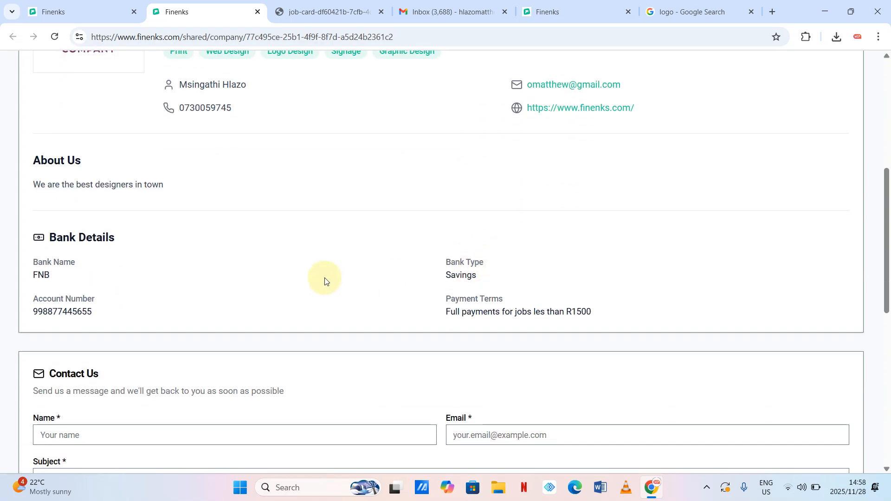
{"action": "scroll", "coordinate": [325, 278], "scroll_direction": "down", "scroll_amount": 5}
{"action": "scroll", "coordinate": [335, 243], "scroll_direction": "down", "scroll_amount": 3}
{"action": "scroll", "coordinate": [336, 244], "scroll_direction": "up", "scroll_amount": 2}
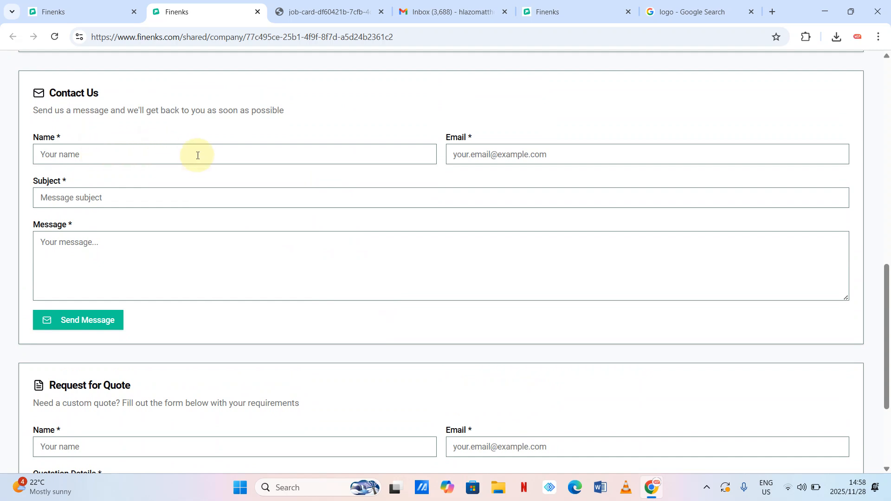
{"action": "scroll", "coordinate": [248, 206], "scroll_direction": "down", "scroll_amount": 3}
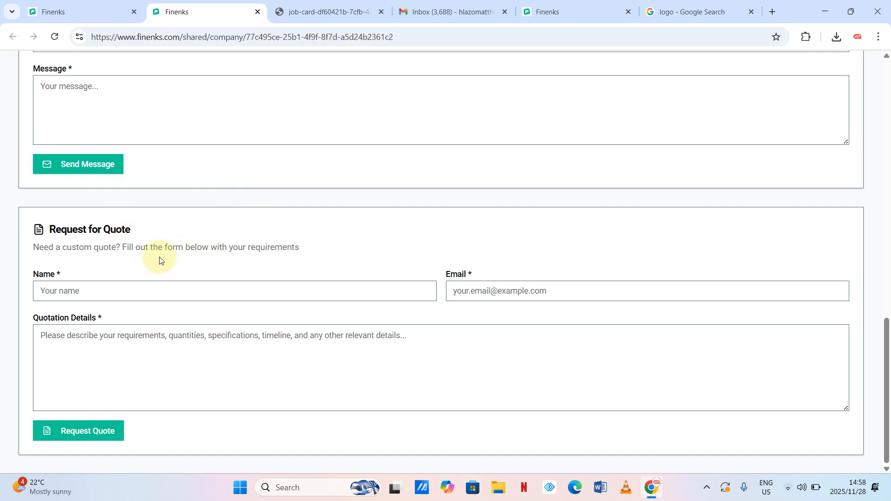
{"action": "scroll", "coordinate": [375, 266], "scroll_direction": "up", "scroll_amount": 20}
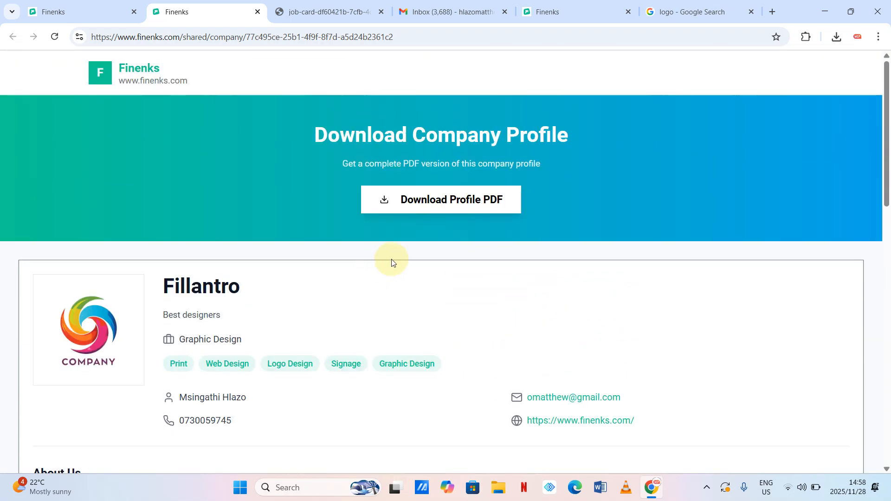
{"action": "left_click", "coordinate": [455, 201]}
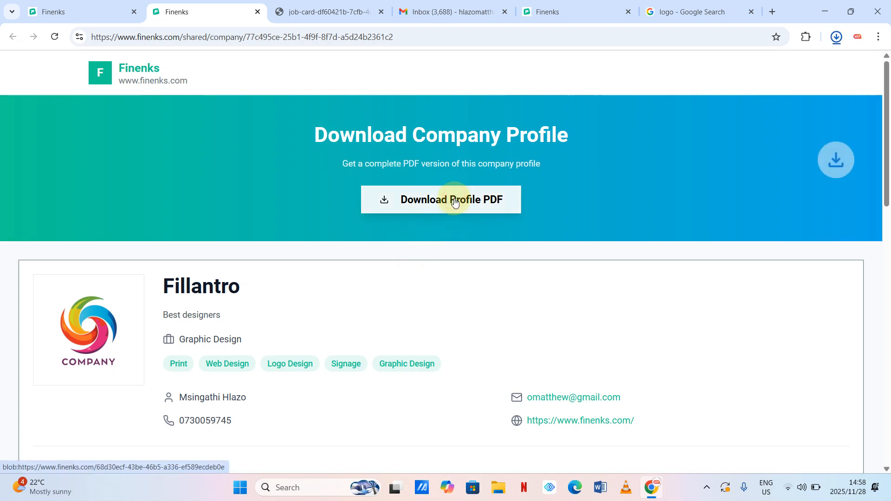
- Review both pages of Fillantro_Profile.pdf in Chrome's PDF viewer, then close its tab
{"action": "left_click", "coordinate": [732, 61]}
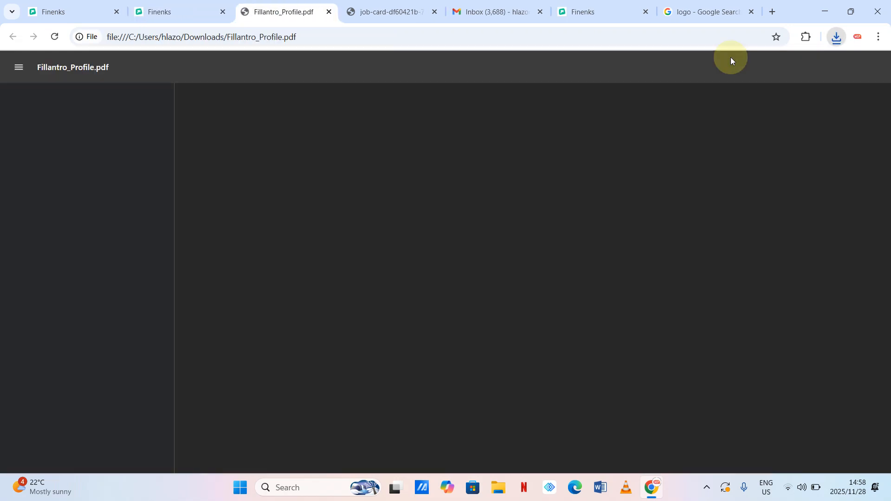
{"action": "scroll", "coordinate": [598, 208], "scroll_direction": "down", "scroll_amount": 12}
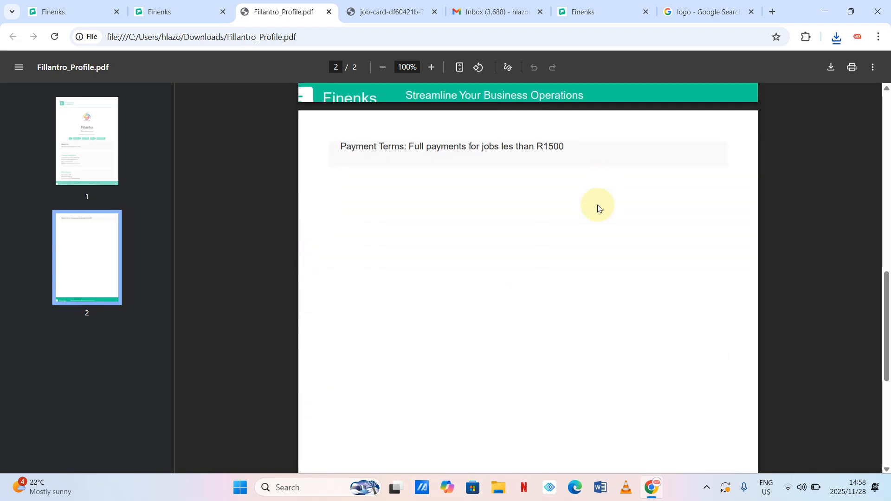
{"action": "scroll", "coordinate": [598, 208], "scroll_direction": "up", "scroll_amount": 12}
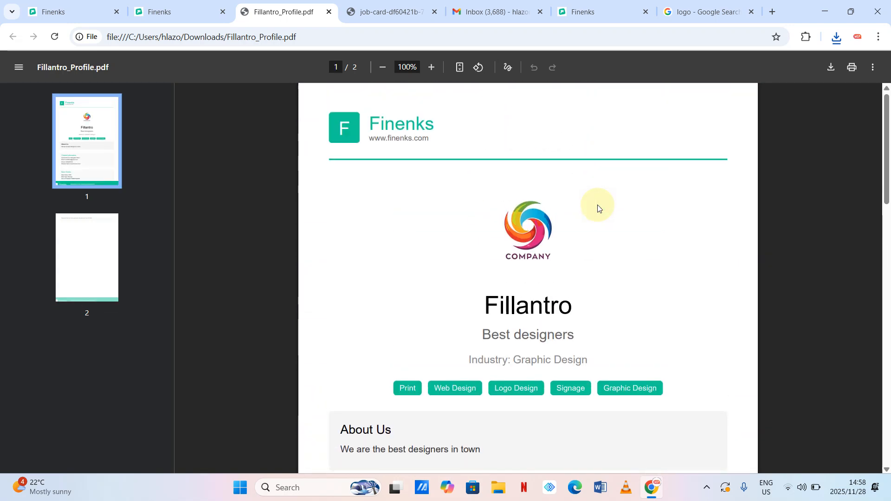
{"action": "scroll", "coordinate": [508, 438], "scroll_direction": "down", "scroll_amount": 5}
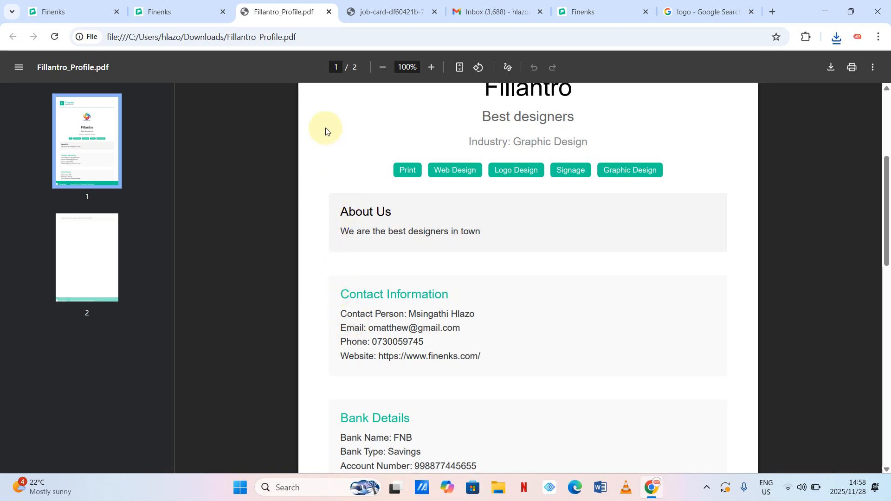
{"action": "left_click", "coordinate": [330, 12]}
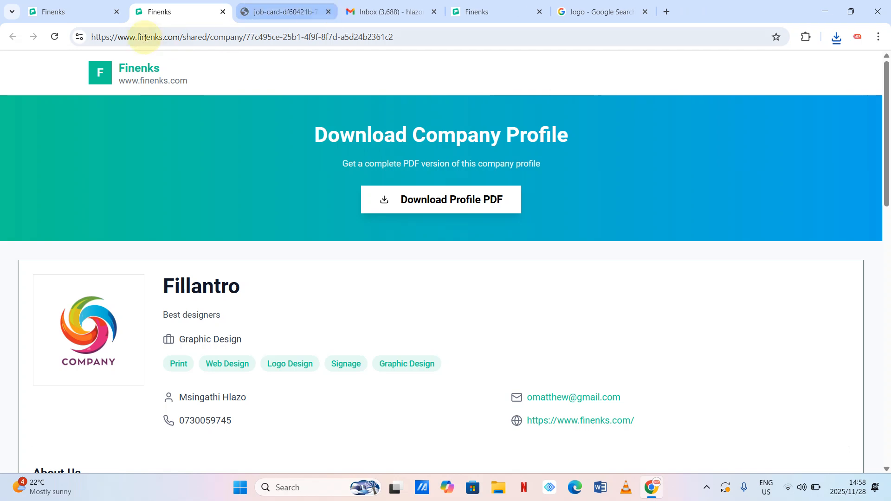
- Switch to the first Finenks tab, showing the Company - Profile page with the shareable link
{"action": "left_click", "coordinate": [81, 13]}
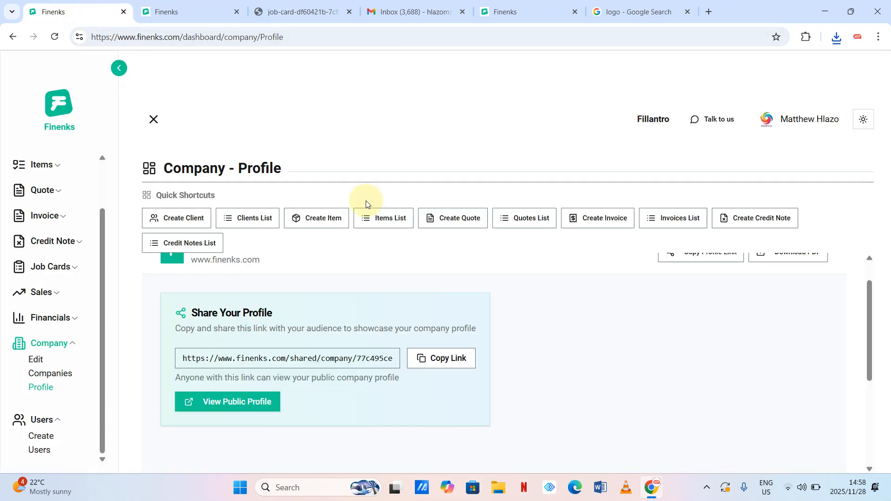
{"action": "scroll", "coordinate": [528, 307], "scroll_direction": "up", "scroll_amount": 1}
{"action": "scroll", "coordinate": [527, 306], "scroll_direction": "up", "scroll_amount": 1}
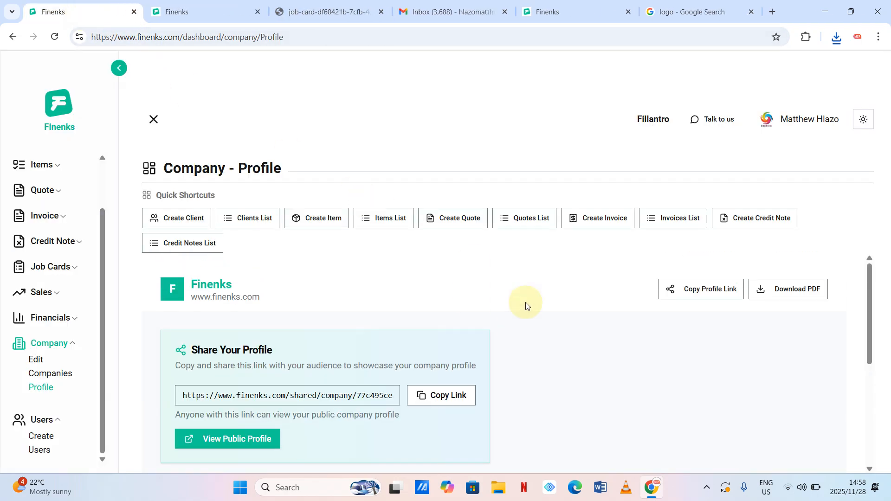
{"action": "scroll", "coordinate": [527, 306], "scroll_direction": "down", "scroll_amount": 5}
{"action": "scroll", "coordinate": [527, 306], "scroll_direction": "up", "scroll_amount": 4}
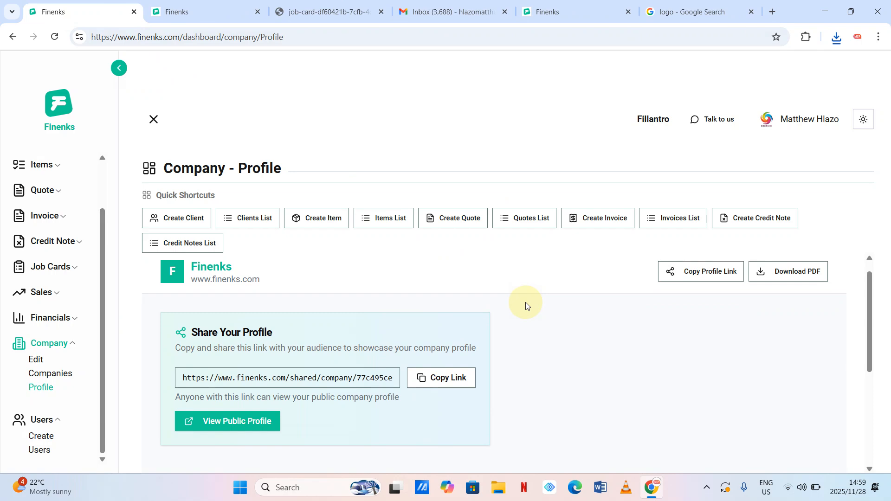
- Open Chrome DevTools via Inspect and preview Finenks at the 412×915 mobile size
{"action": "right_click", "coordinate": [512, 145]}
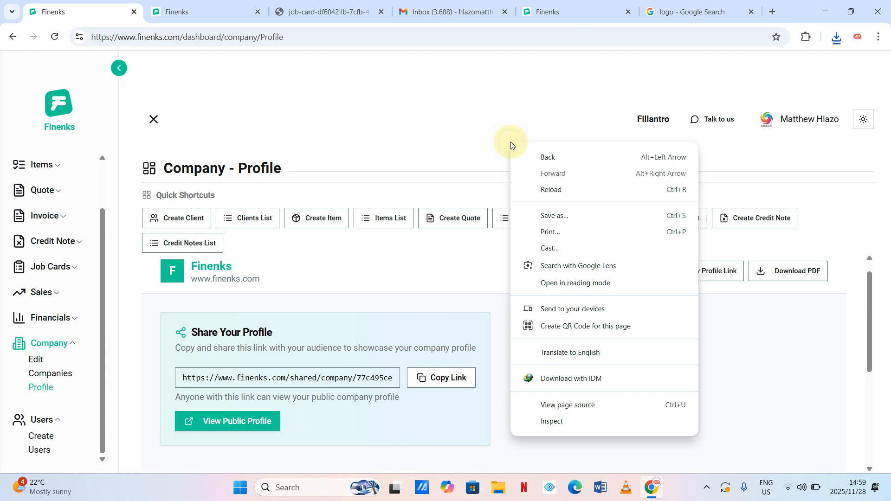
{"action": "left_click", "coordinate": [562, 422]}
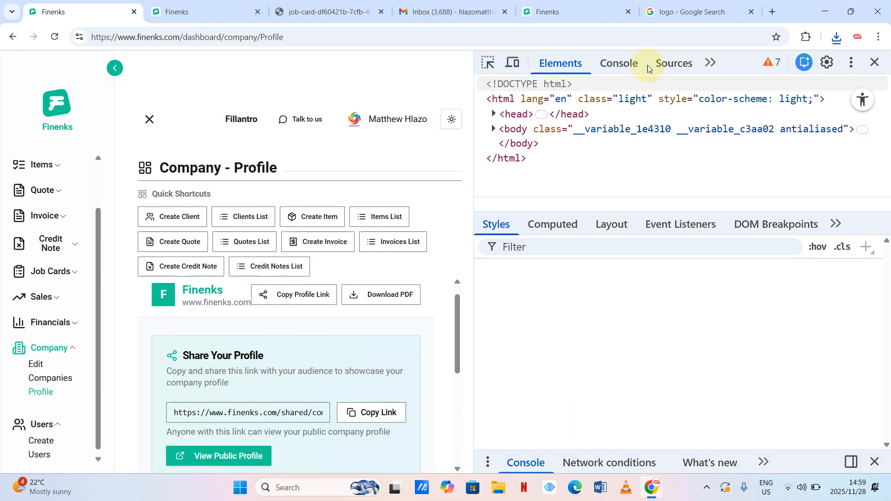
{"action": "left_click", "coordinate": [710, 63]}
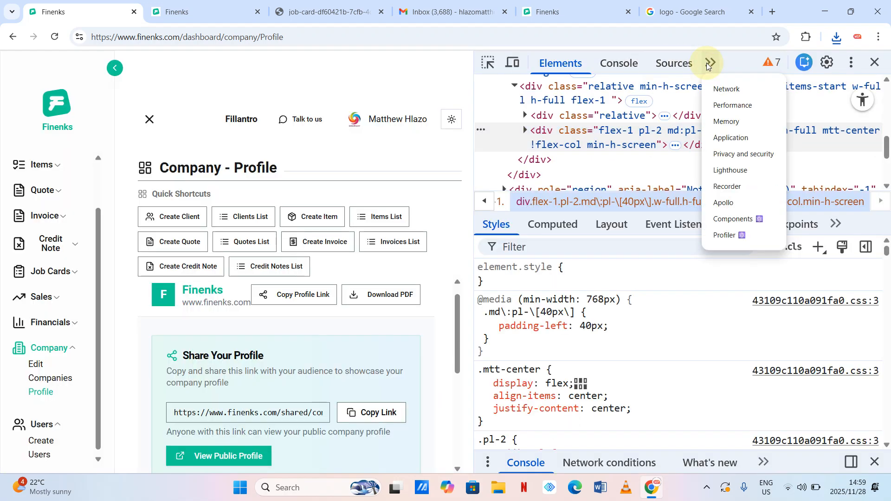
{"action": "left_click", "coordinate": [512, 63]}
{"action": "left_click", "coordinate": [512, 63]}
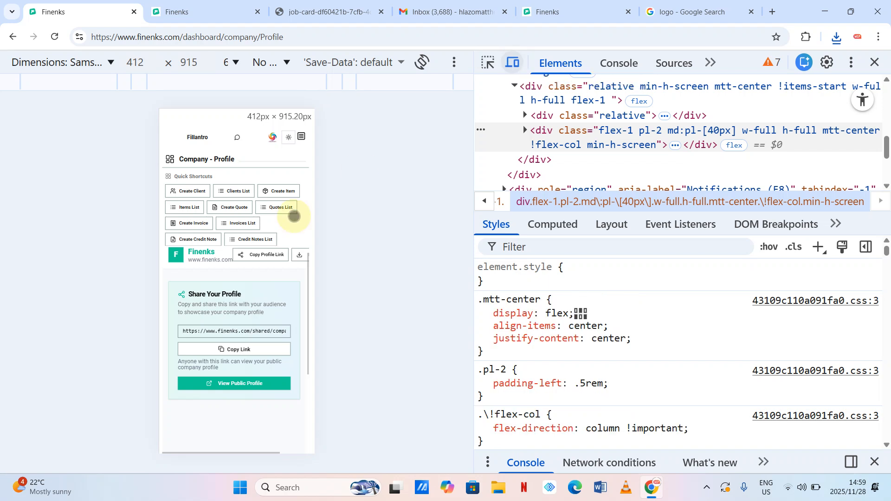
{"action": "scroll", "coordinate": [235, 302], "scroll_direction": "down", "scroll_amount": 3}
{"action": "scroll", "coordinate": [235, 303], "scroll_direction": "up", "scroll_amount": 3}
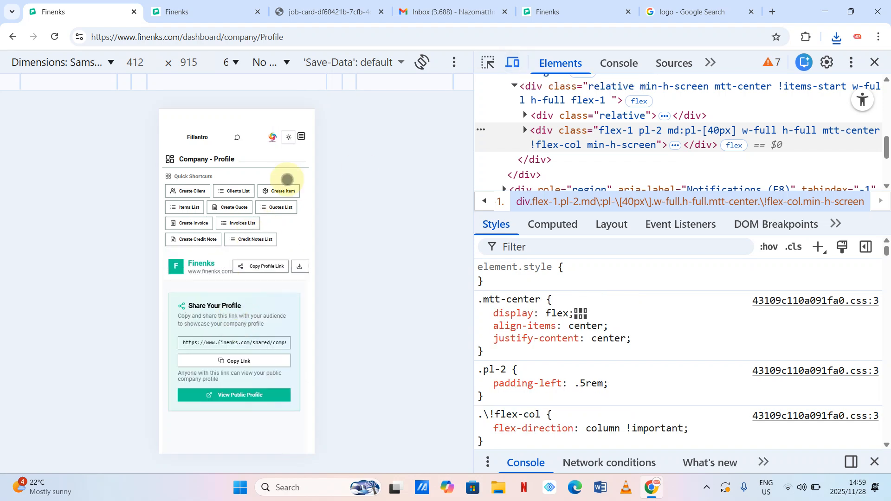
- Open Client > Create from the mobile menu, then close DevTools to restore the desktop layout
{"action": "left_click", "coordinate": [302, 136]}
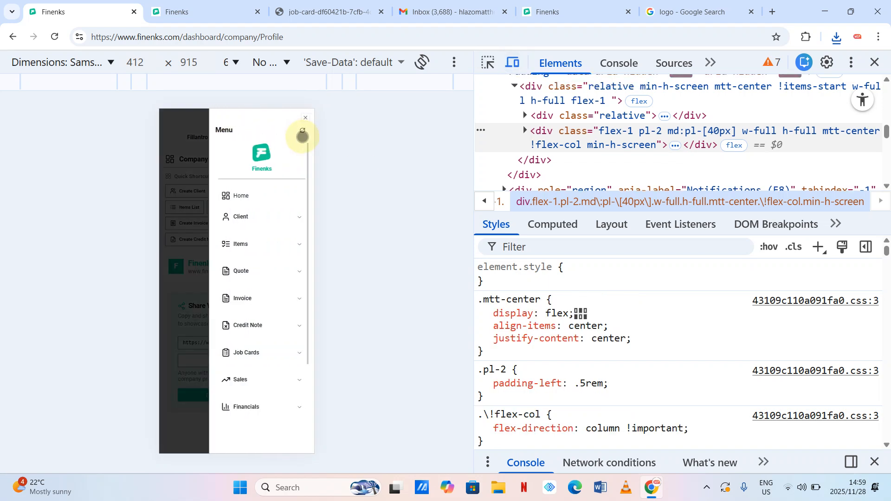
{"action": "left_click", "coordinate": [238, 216]}
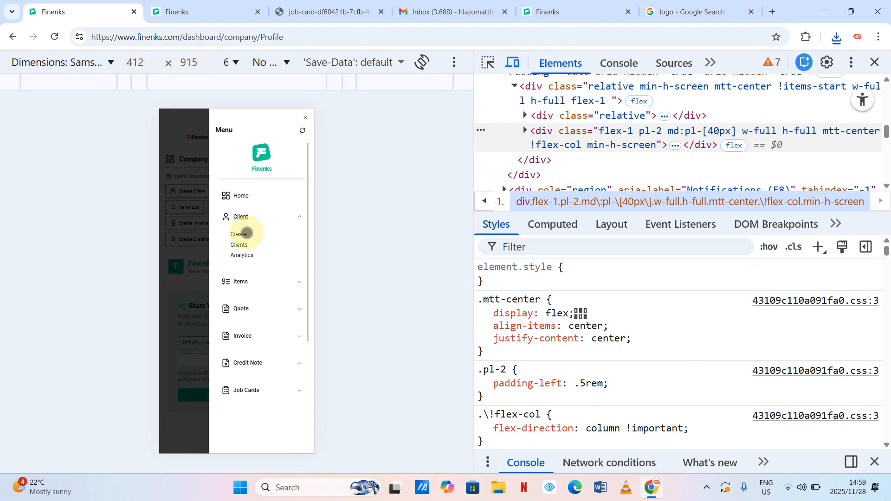
{"action": "left_click", "coordinate": [245, 230]}
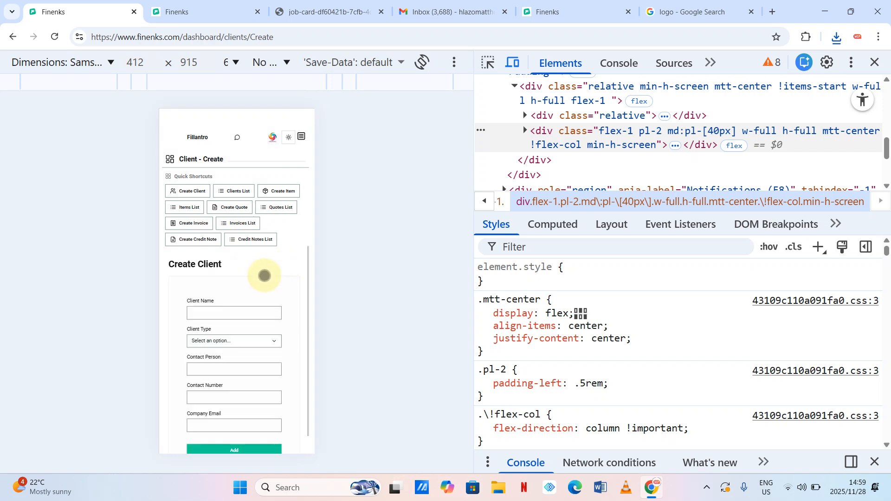
{"action": "scroll", "coordinate": [262, 349], "scroll_direction": "down", "scroll_amount": 1}
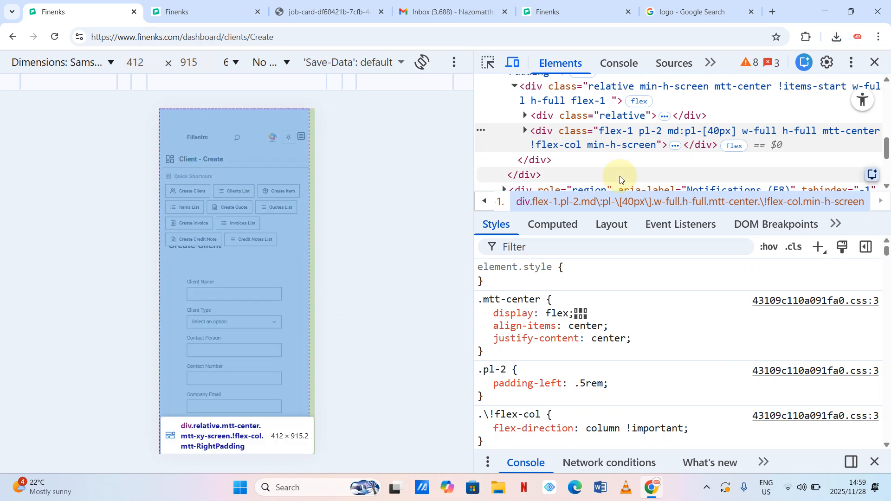
{"action": "left_click", "coordinate": [875, 63]}
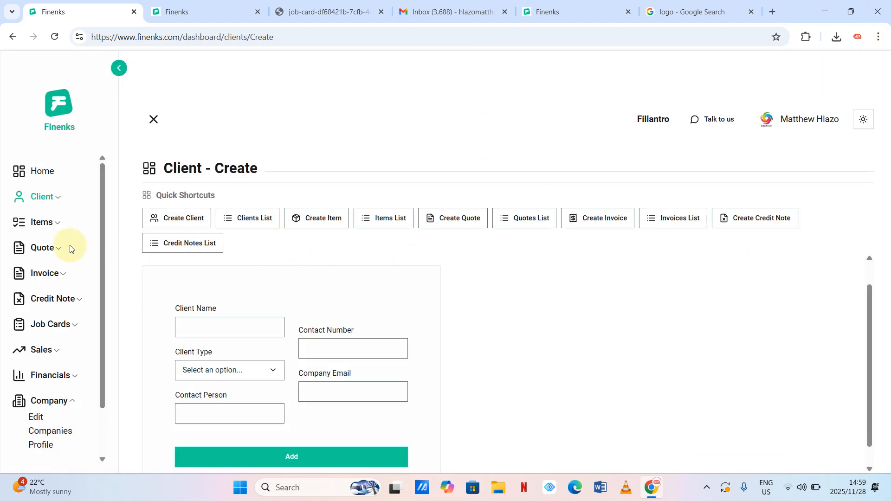
{"action": "scroll", "coordinate": [71, 250], "scroll_direction": "down", "scroll_amount": 2}
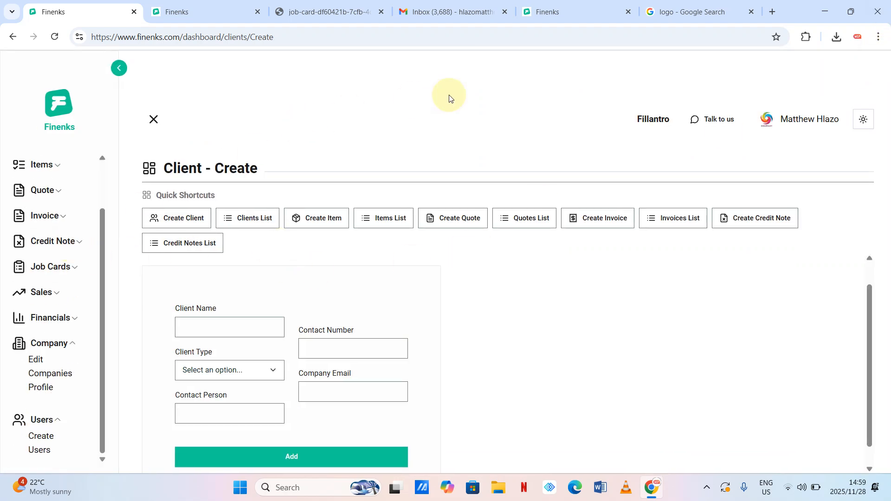